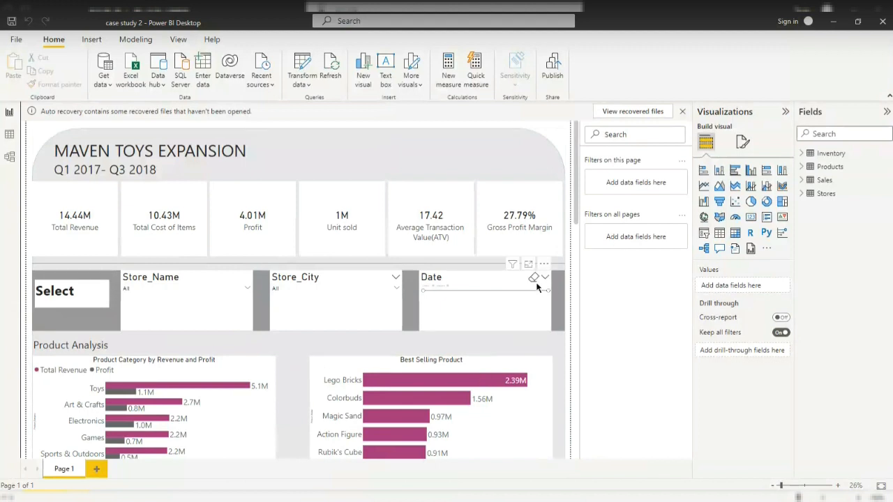
Review the Product Analysis and Store Location Analysis charts and inspect the report's title text box.
scroll(387, 293, down, 5)
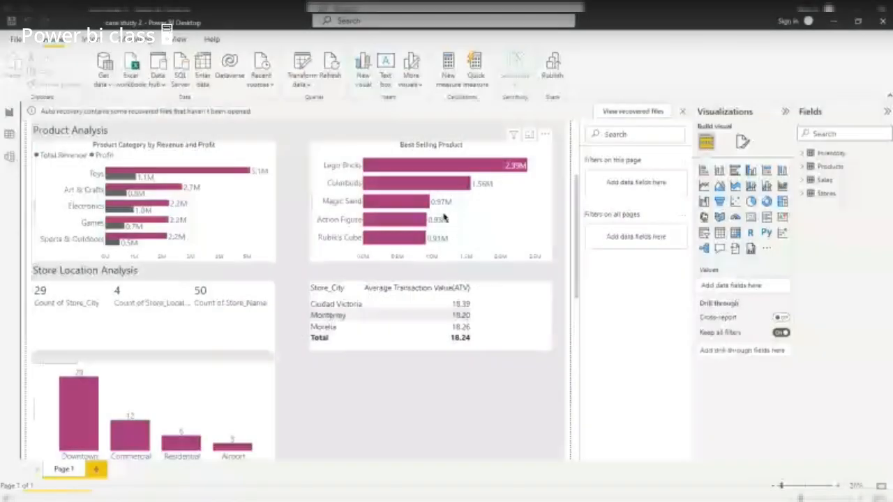
mouse_move(404, 218)
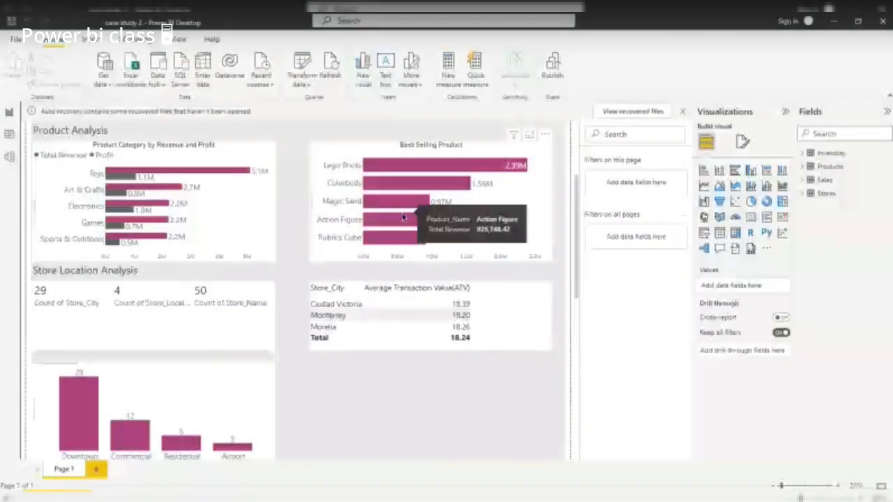
mouse_move(371, 238)
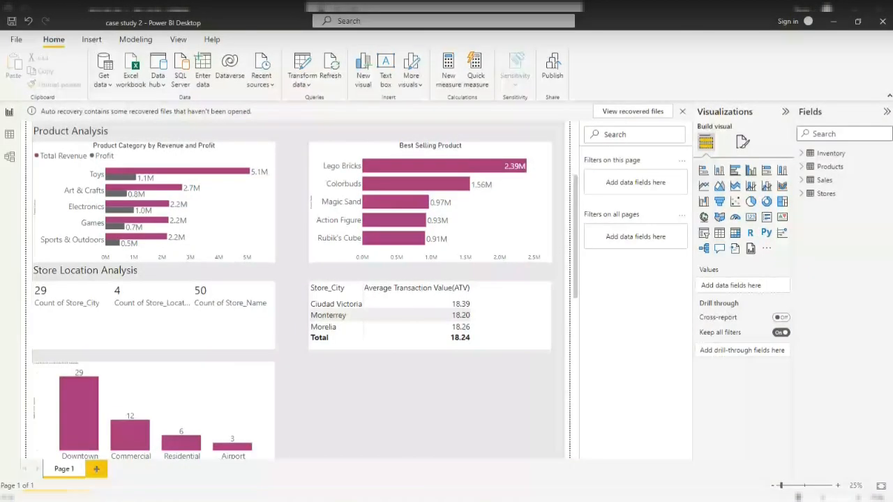
scroll(449, 330, up, 3)
scroll(449, 330, up, 1)
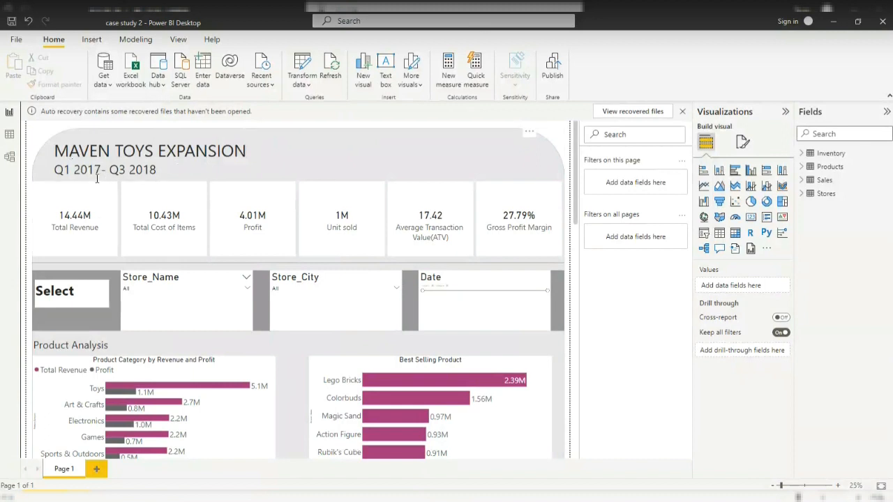
click(169, 169)
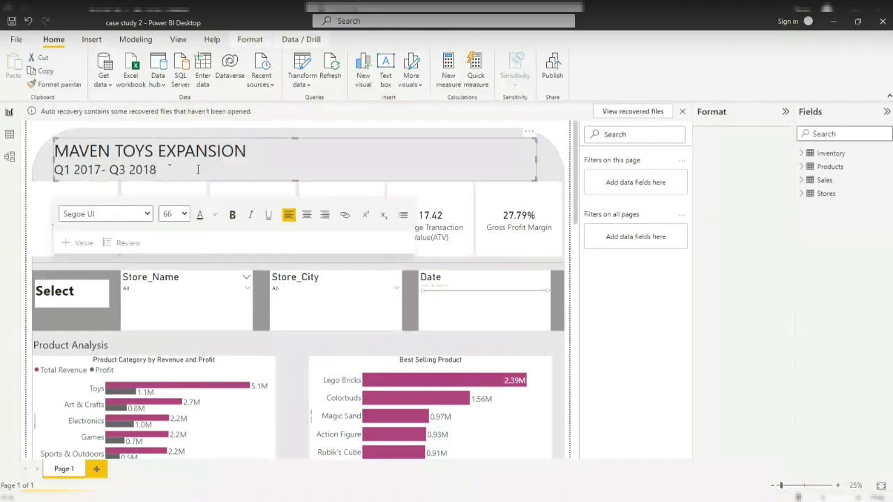
click(380, 132)
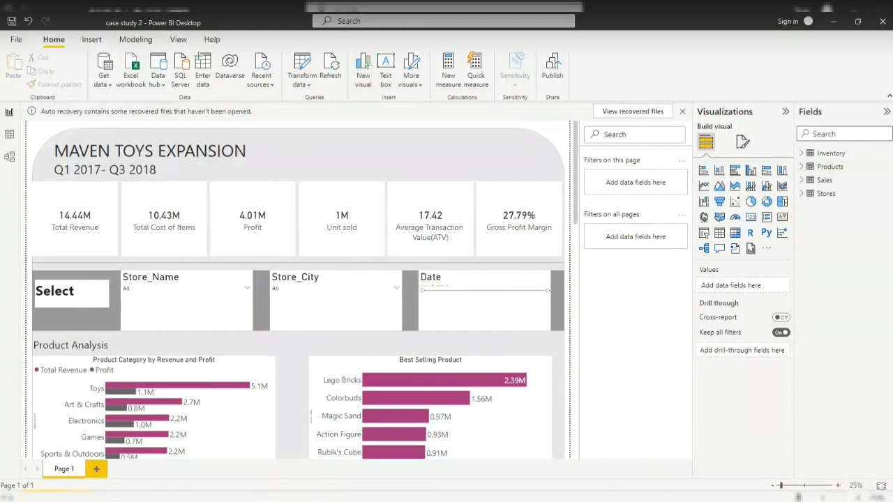
Inspect the rounded grey background shape behind the dashboard visuals down to its lower edge.
click(560, 428)
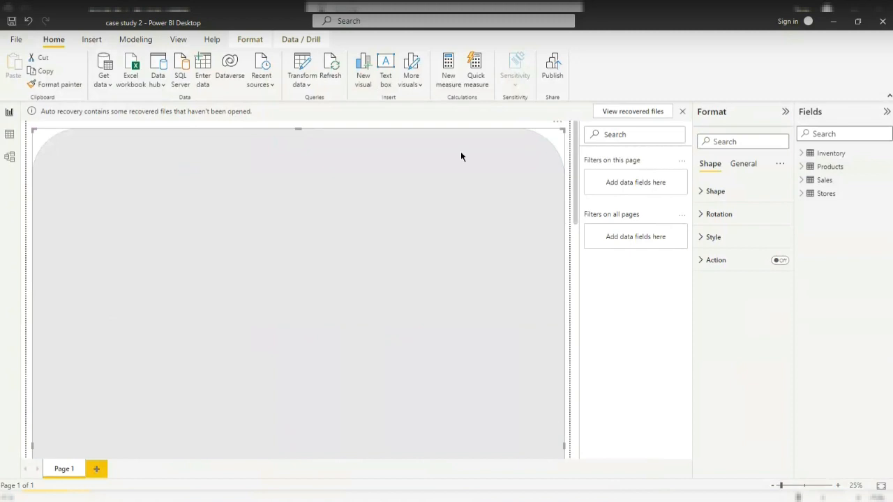
scroll(189, 318, down, 5)
scroll(244, 394, down, 3)
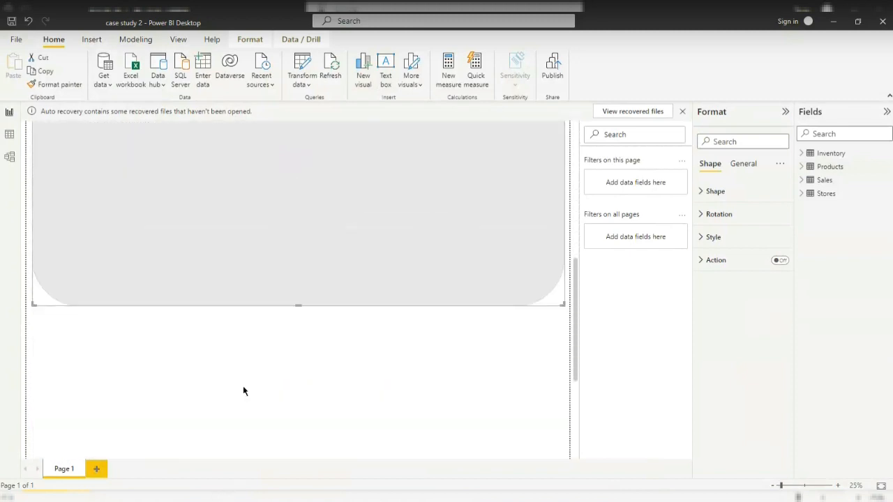
click(315, 344)
scroll(316, 342, up, 2)
scroll(330, 324, up, 6)
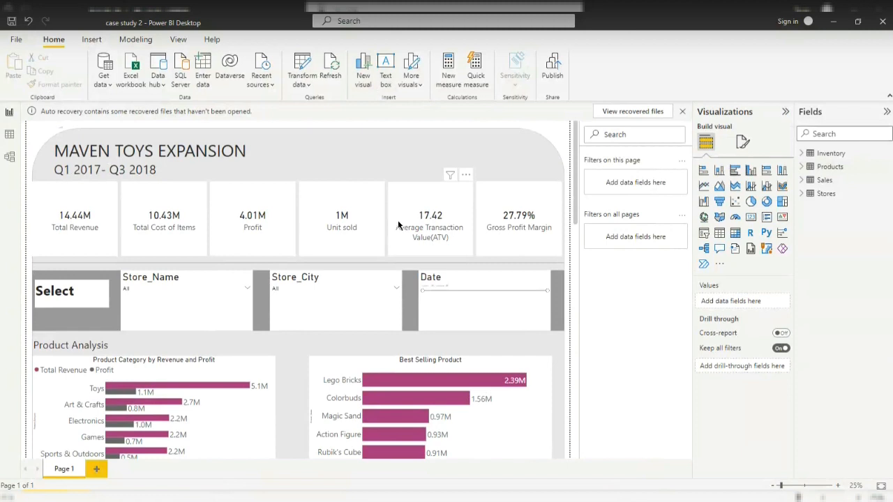
View the formulas of the Total Revenue, Profit and Average Transaction Value(ATV) measures in Sales, and list the Products table's fields.
click(809, 183)
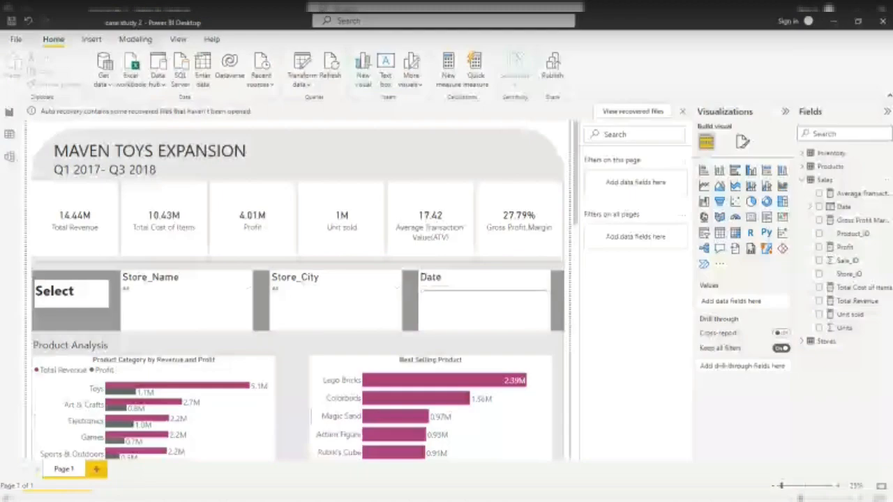
click(855, 302)
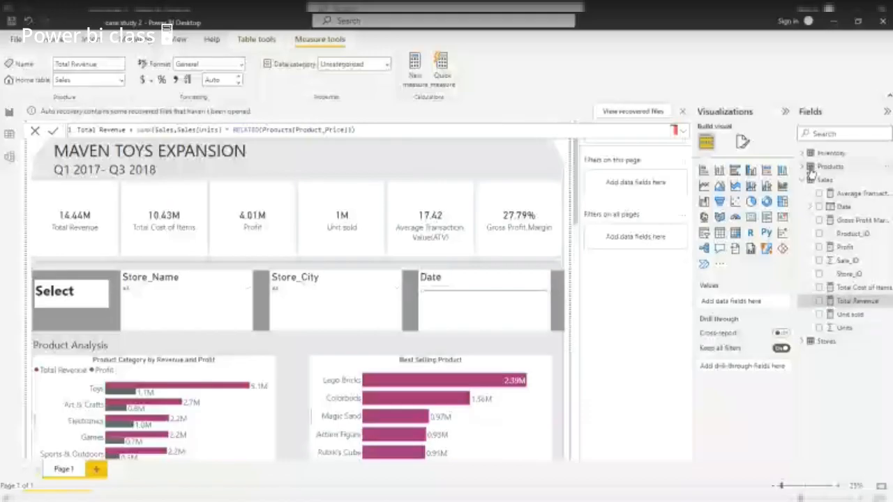
click(801, 167)
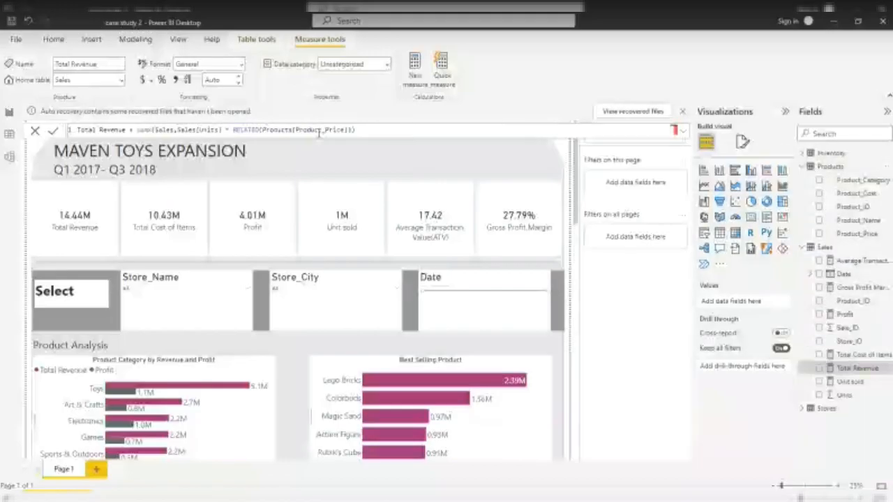
click(845, 313)
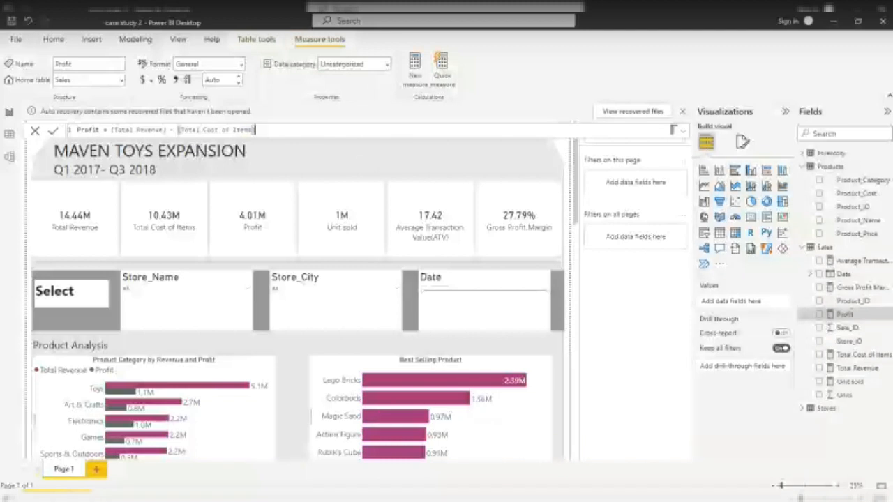
click(862, 261)
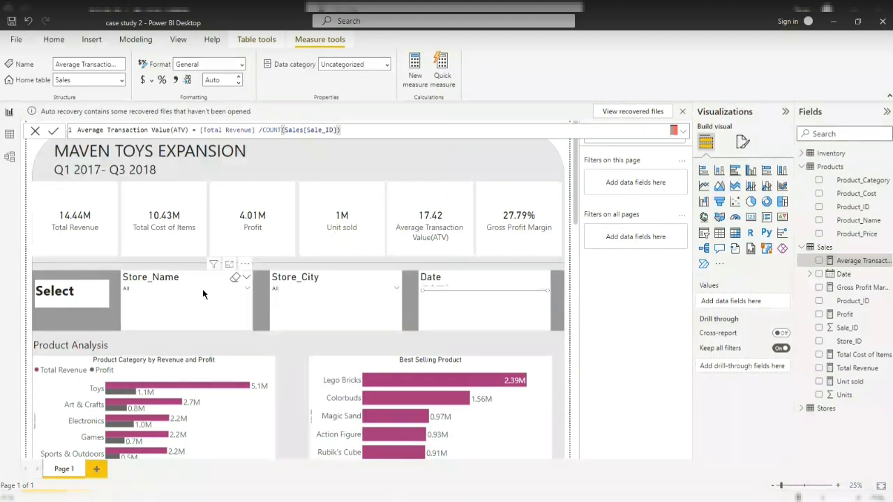
Test the Store_Name slicer with Maven Toys Chihuahua 1 and Maven Toys Chetumal 1, and clear the selection.
click(243, 288)
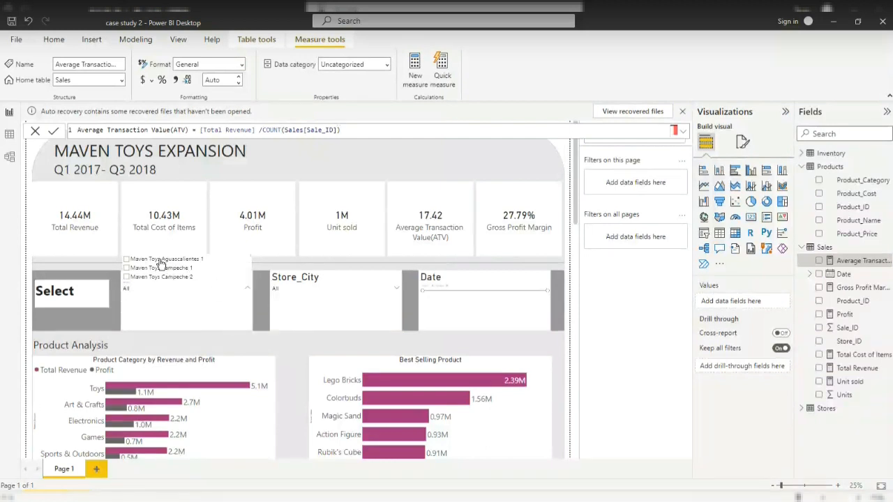
scroll(149, 278, down, 4)
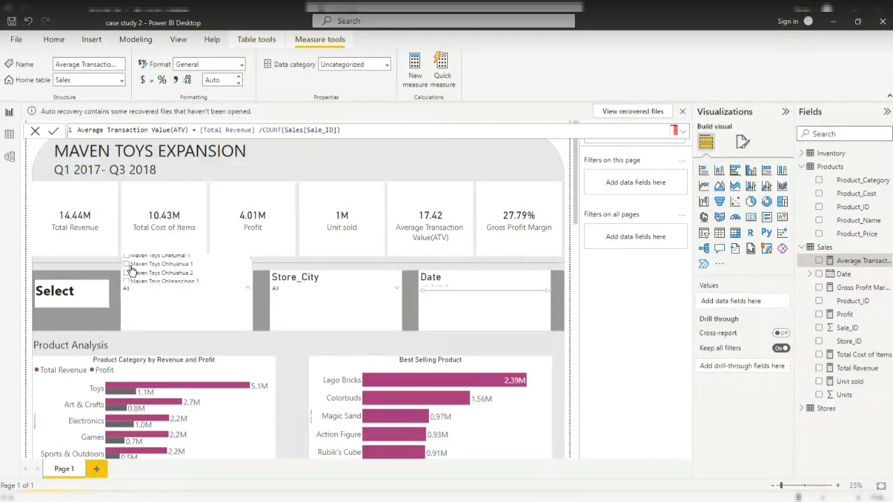
click(128, 264)
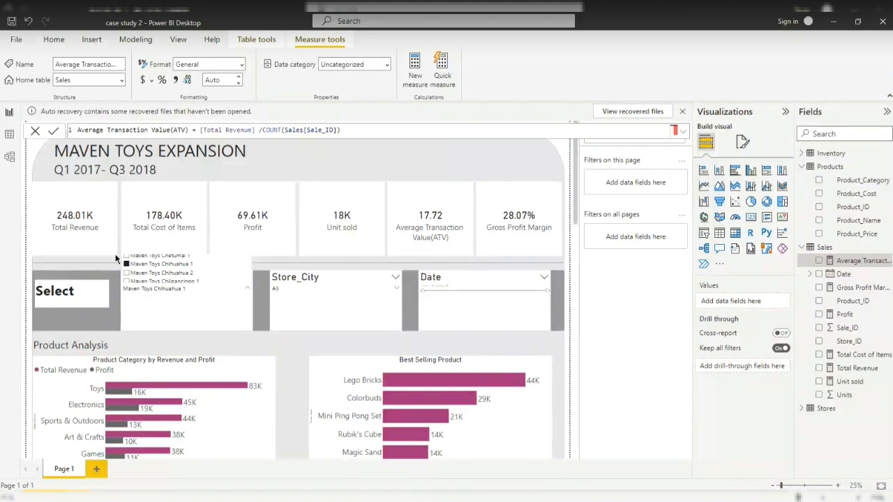
scroll(137, 269, up, 1)
scroll(137, 270, down, 1)
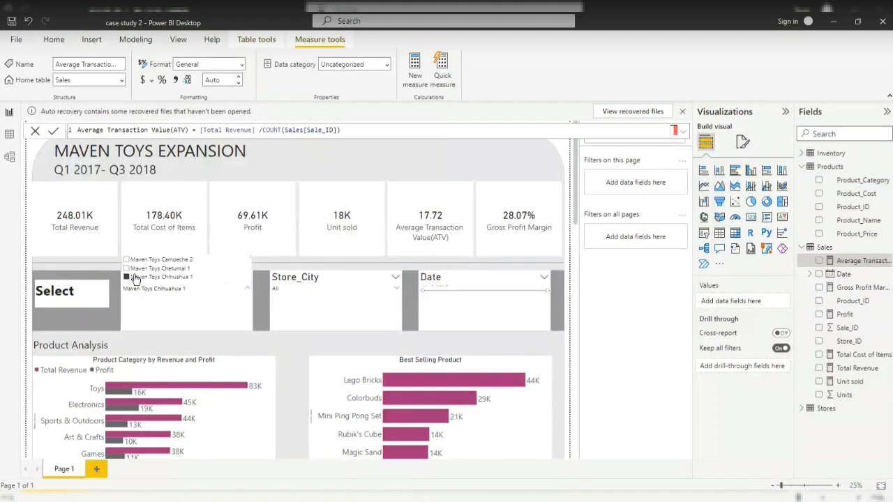
click(131, 268)
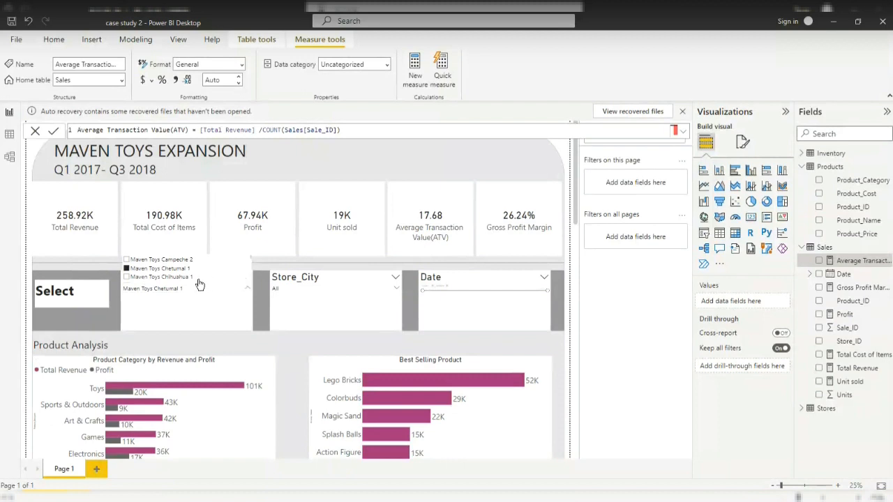
click(126, 269)
Test the Store_City slicer with Hermosillo and clear the selection.
click(294, 288)
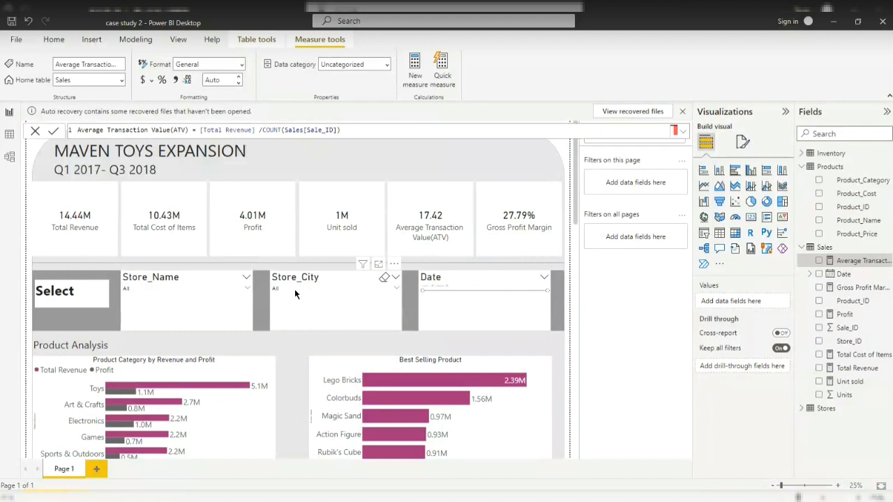
scroll(300, 274, down, 3)
scroll(305, 272, down, 5)
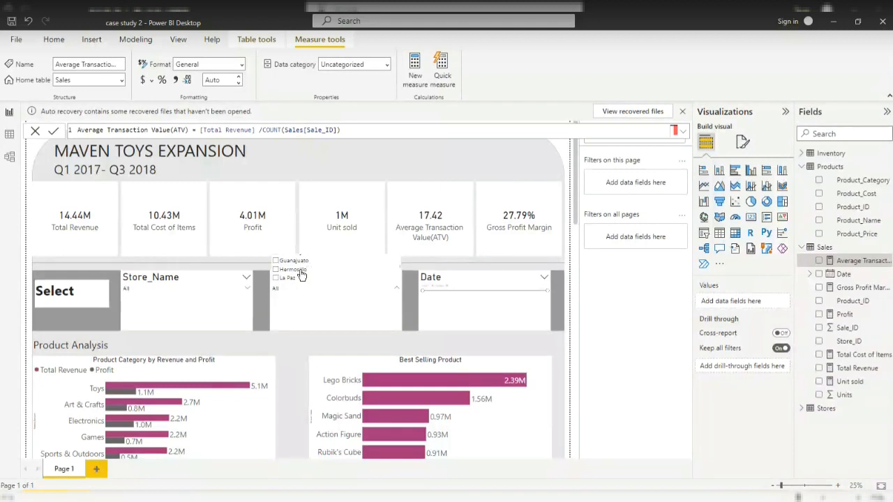
click(295, 270)
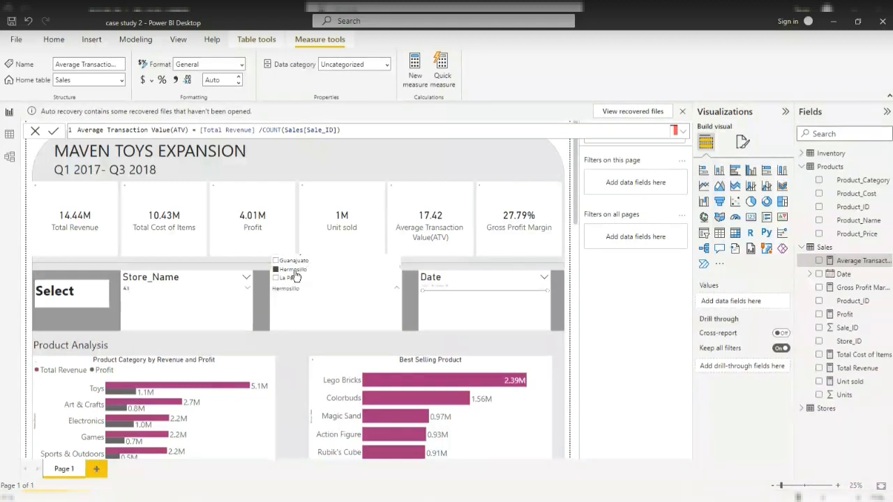
click(280, 270)
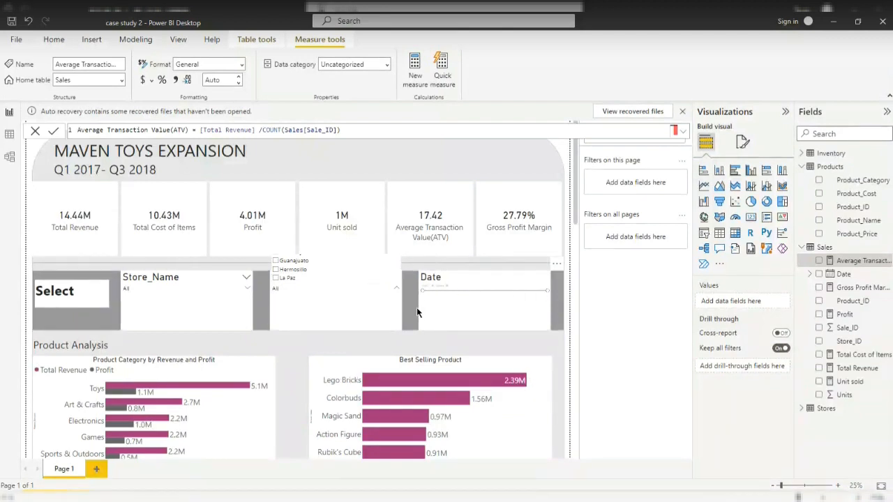
Try a later start date in the Date slicer and restore the full date range.
click(466, 292)
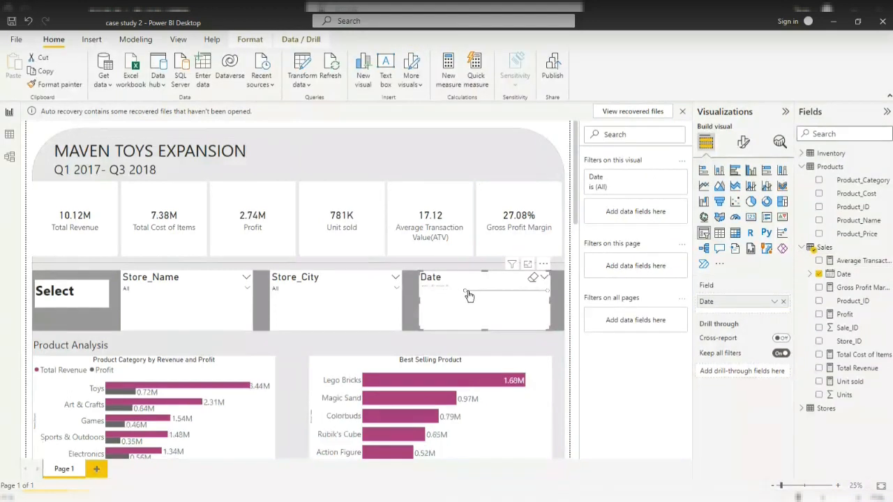
drag(465, 293, 406, 294)
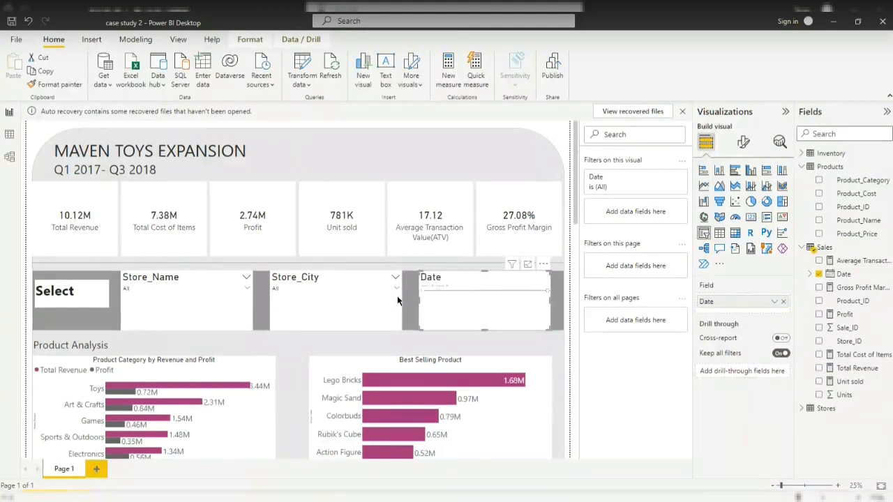
Examine the best-selling product chart, the store count cards, the city transaction value table and the background shape behind them.
scroll(204, 361, down, 3)
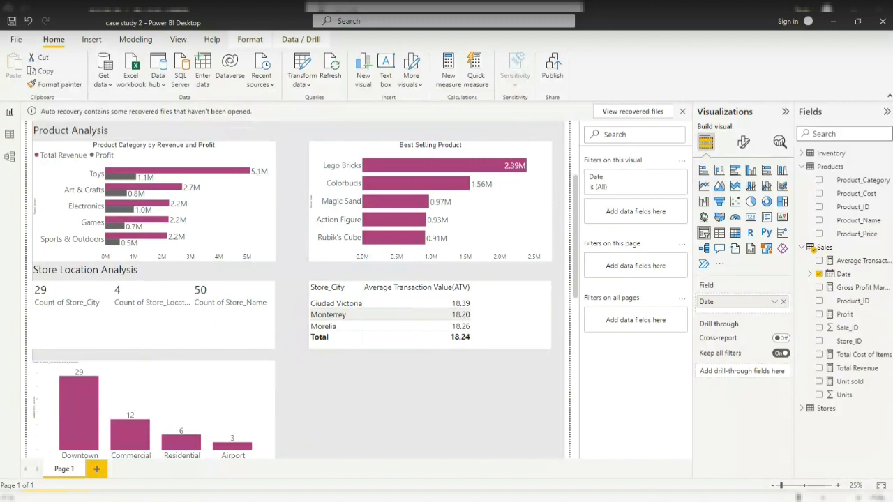
click(413, 422)
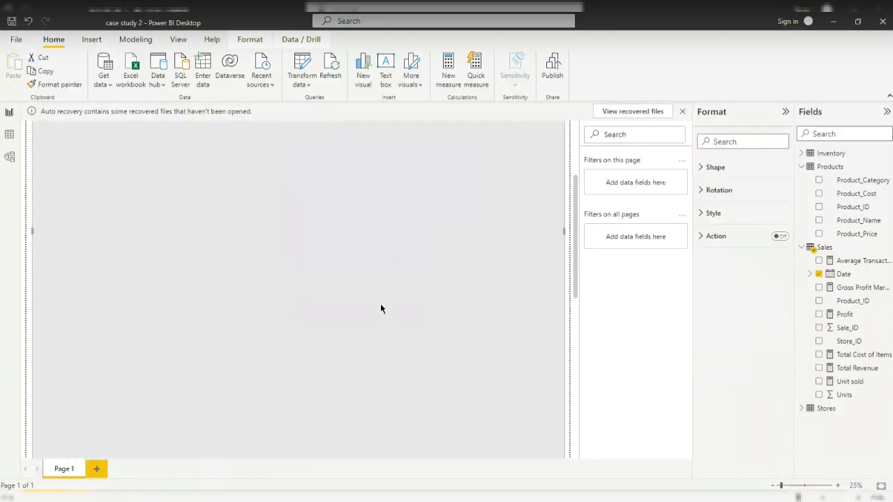
click(574, 445)
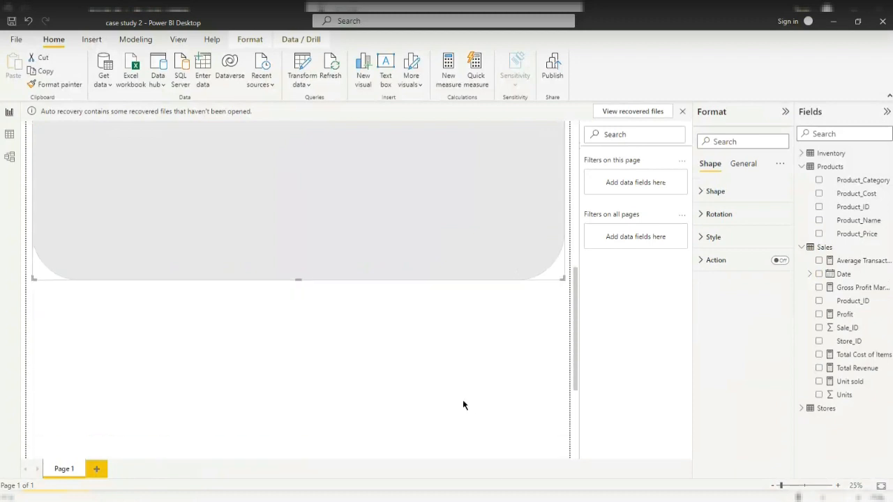
click(485, 326)
scroll(474, 212, up, 2)
scroll(473, 212, up, 3)
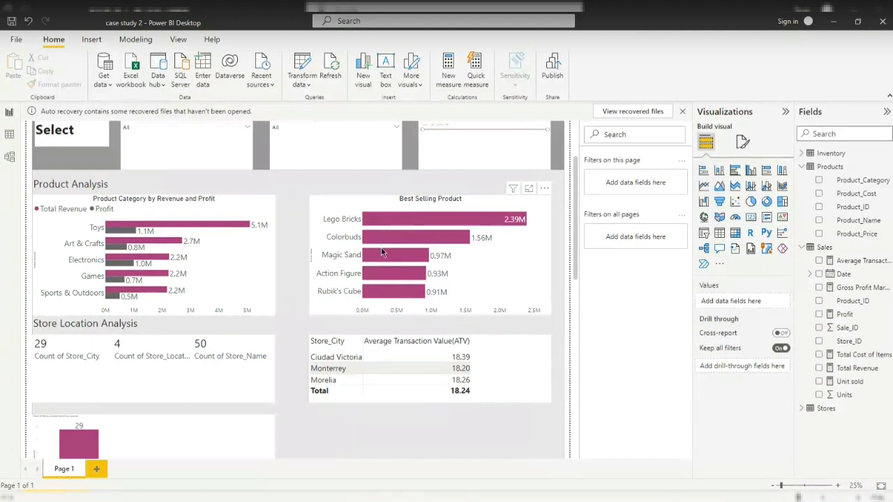
scroll(370, 234, down, 2)
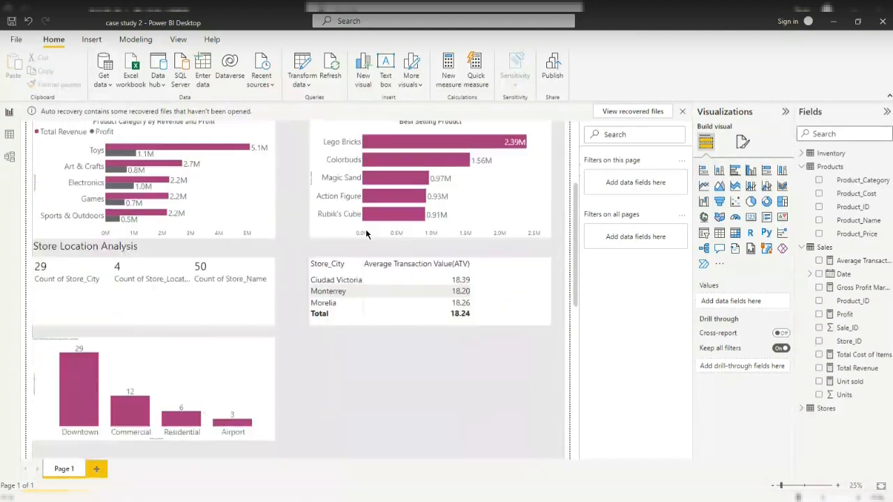
scroll(365, 229, up, 5)
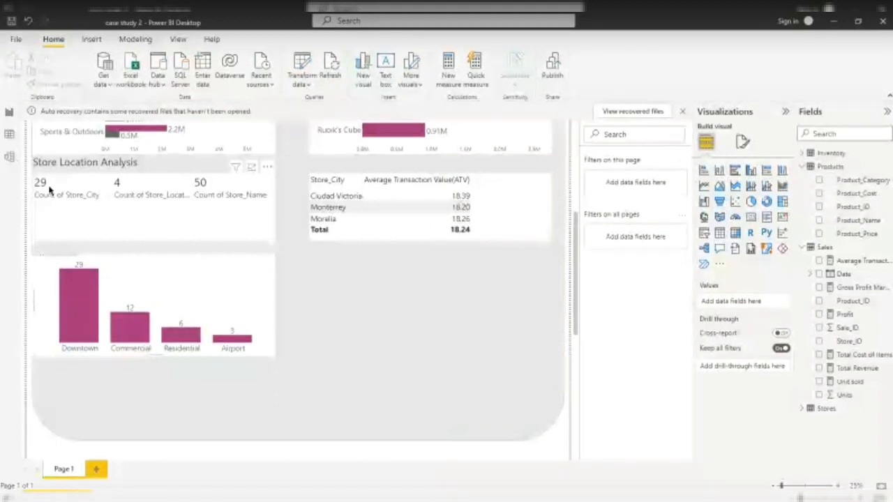
Title the store count by location column chart "Distribution of stores in each location".
click(190, 286)
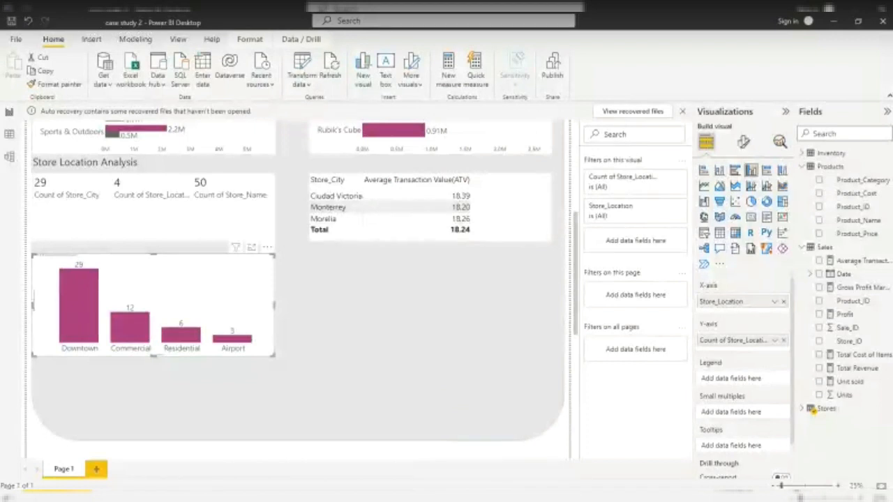
click(746, 142)
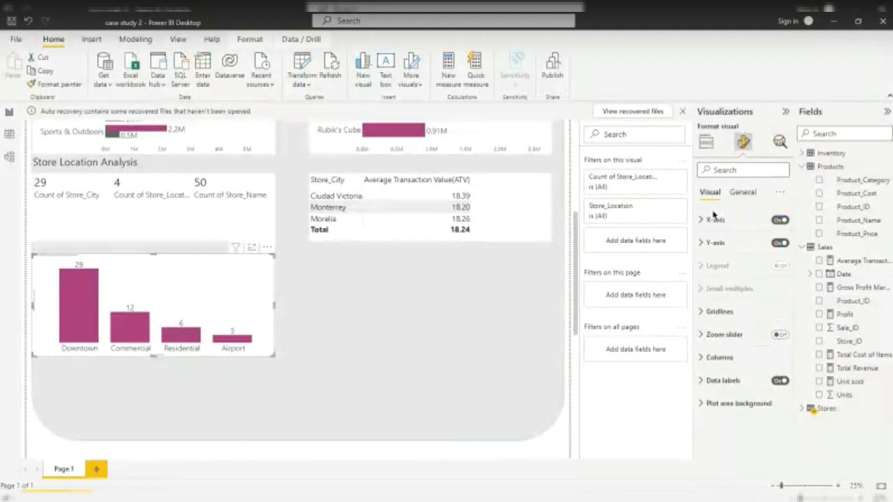
click(743, 192)
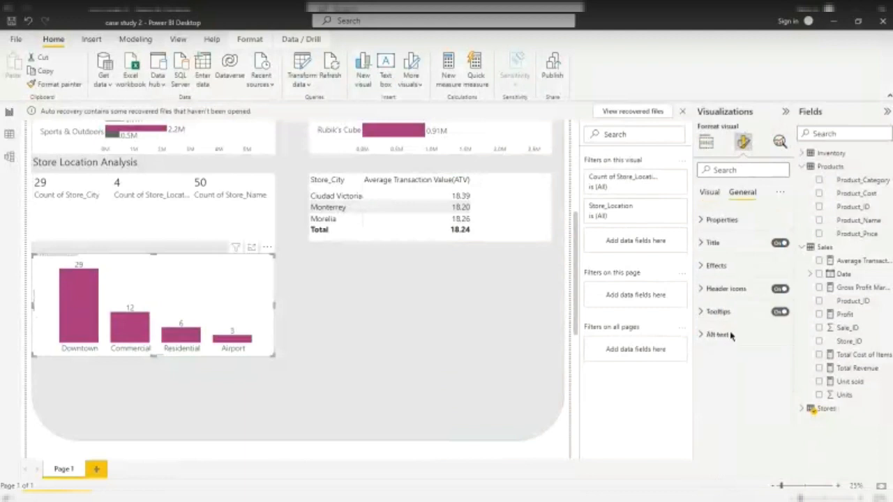
click(708, 242)
drag(705, 277, 772, 268)
text(D)
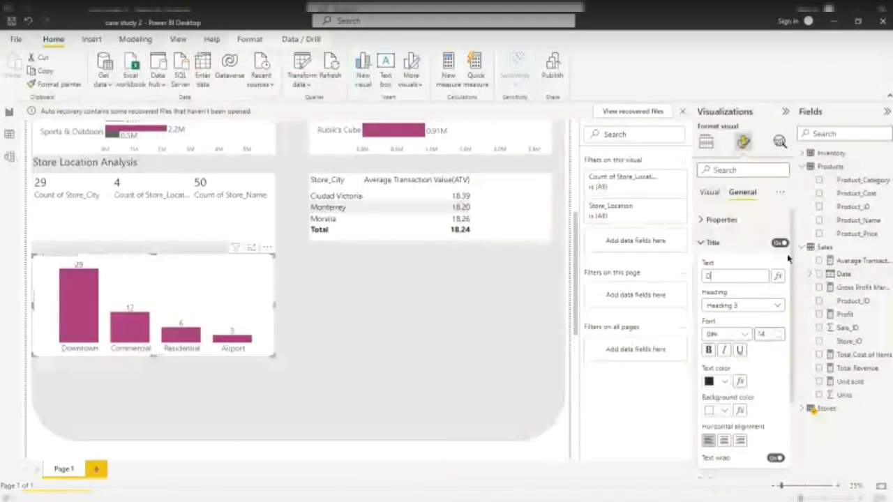
text(istribution o)
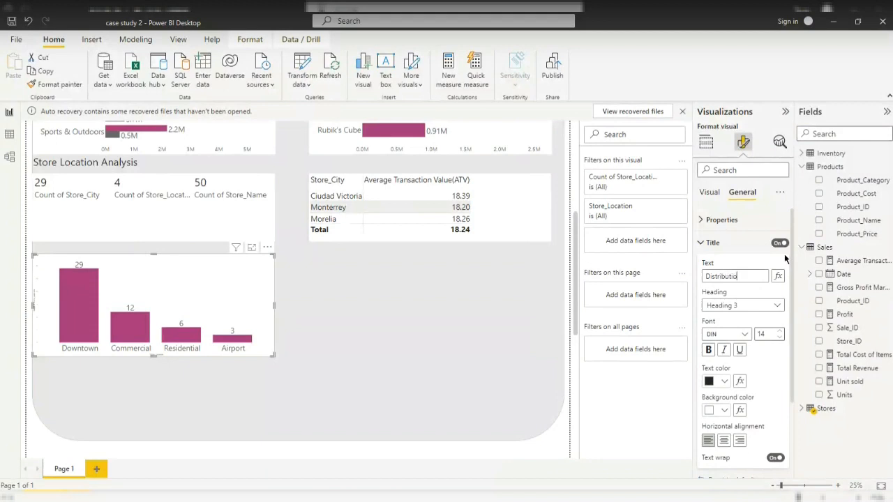
text(f stores n)
key(BackSpace)
key(BackSpace)
text(n)
key(BackSpace)
text(r)
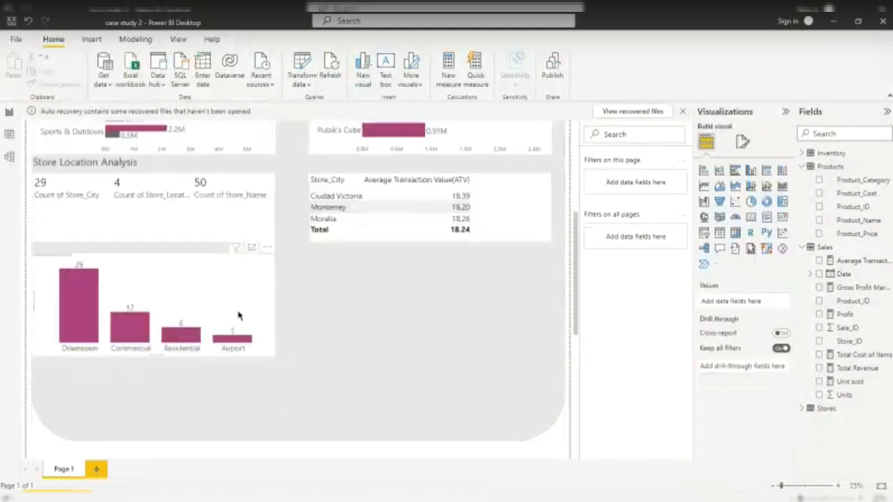
Set the store distribution chart's title font size to 50 and center the title.
click(238, 317)
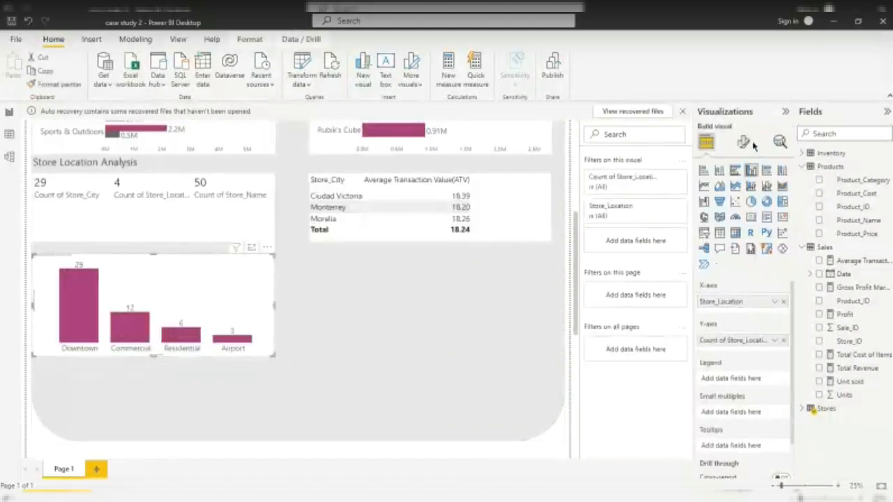
click(745, 142)
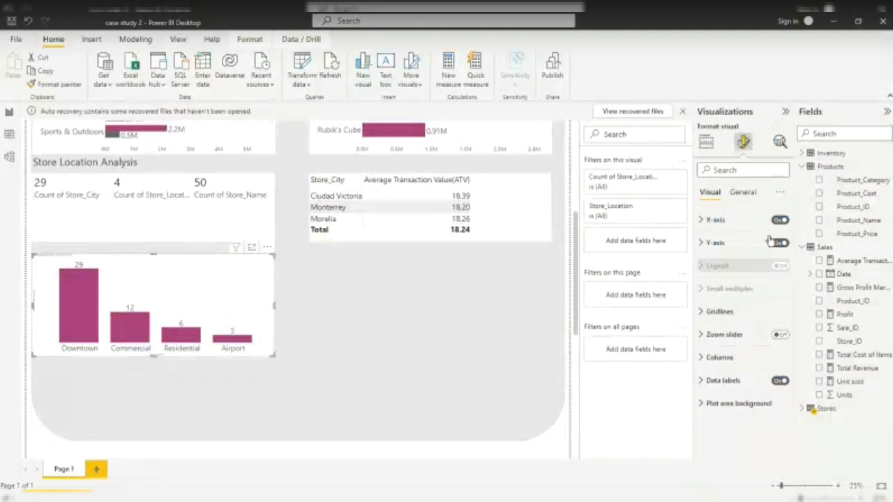
click(742, 195)
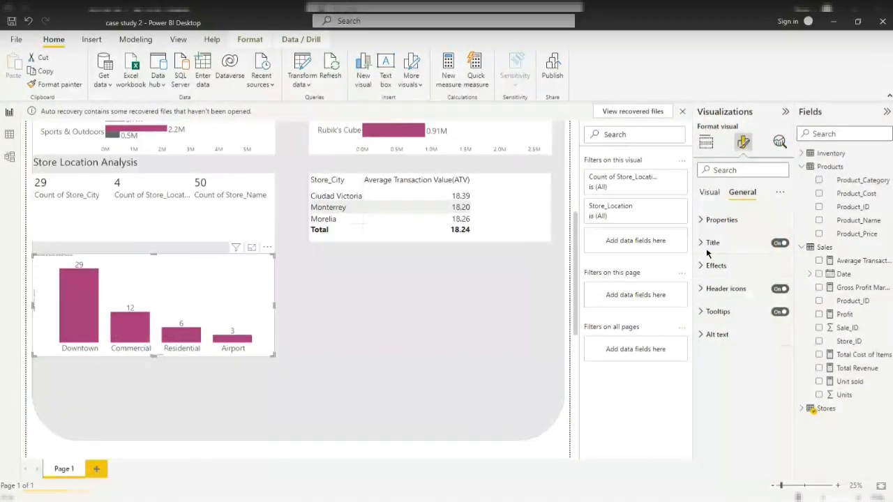
click(708, 242)
click(756, 335)
text(40)
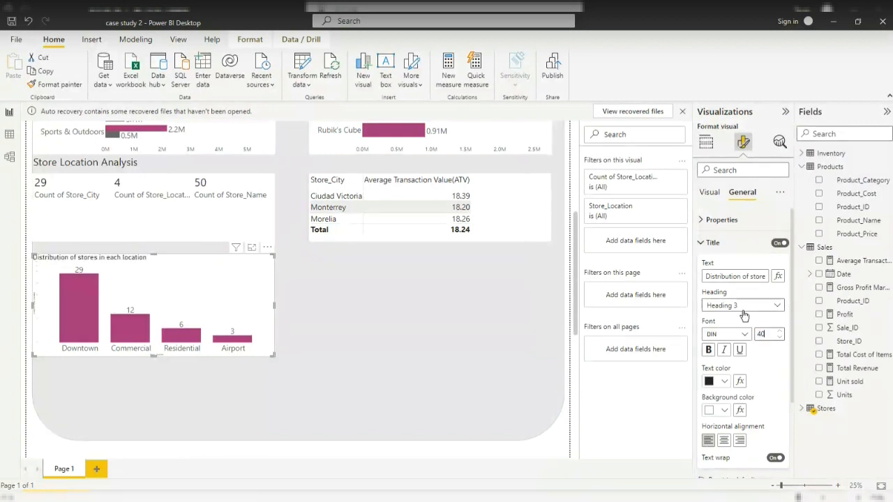
key(BackSpace)
text(50)
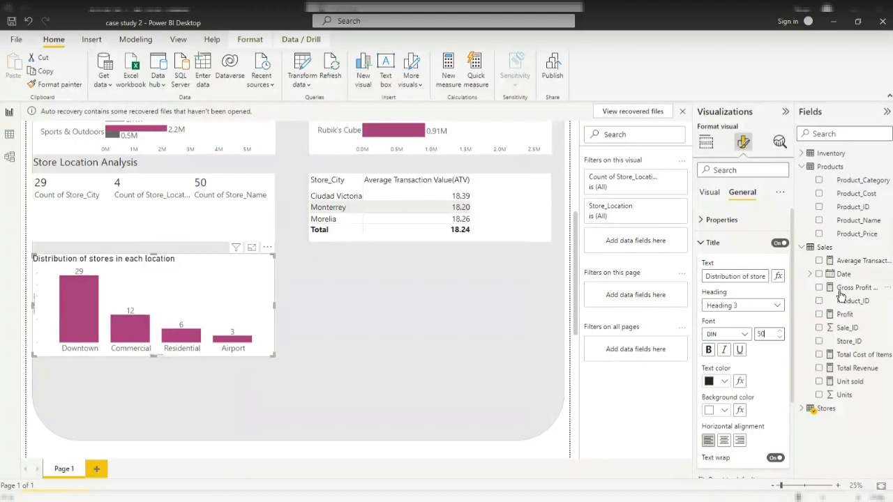
click(724, 440)
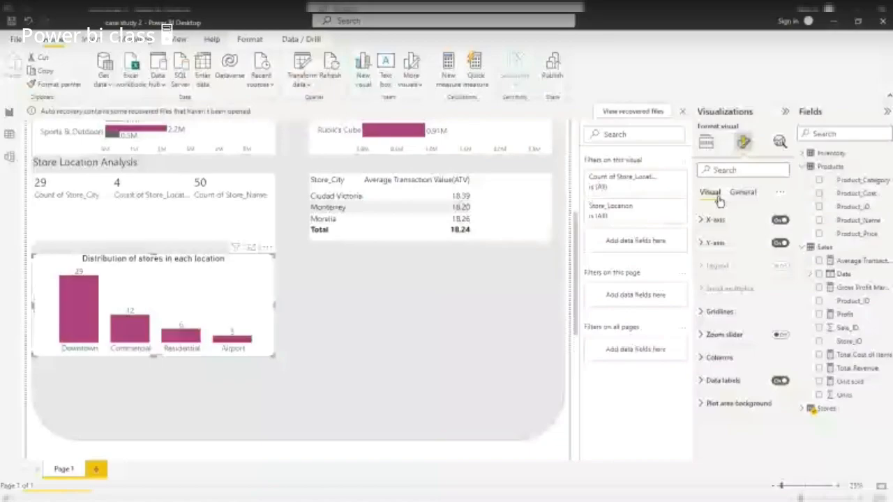
Turn off the X-axis and Y-axis titles of the store distribution chart.
click(706, 219)
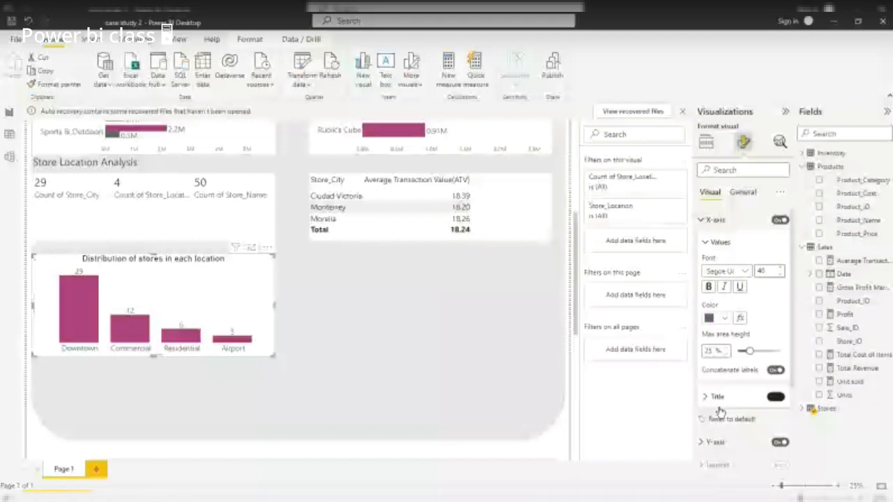
click(702, 444)
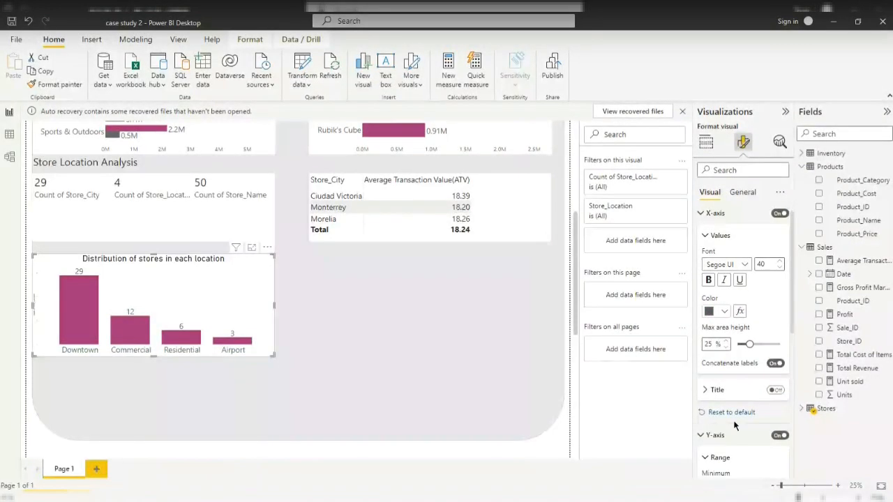
scroll(734, 424, down, 2)
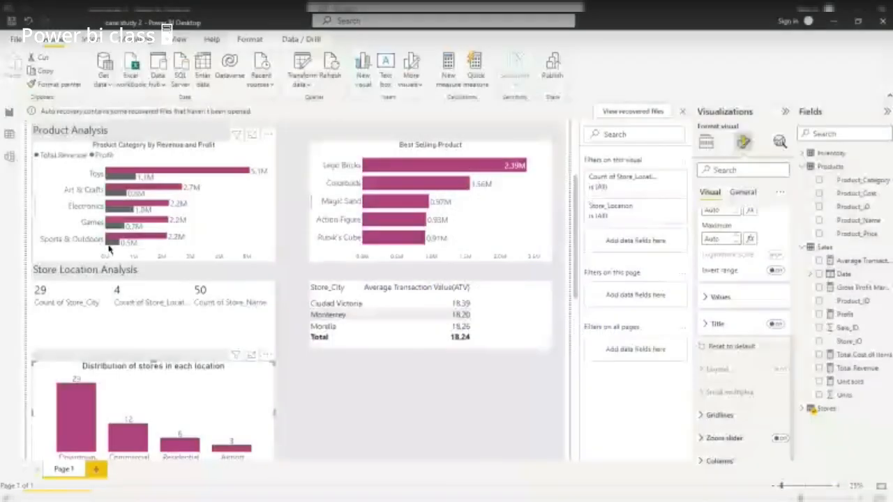
Deselect the store distribution chart and add an empty table visual to the page.
scroll(108, 249, up, 2)
scroll(108, 249, down, 5)
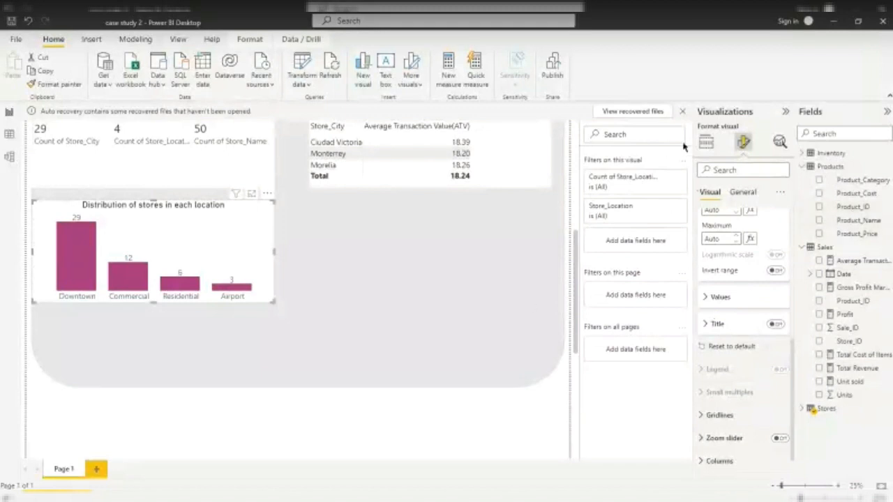
click(707, 144)
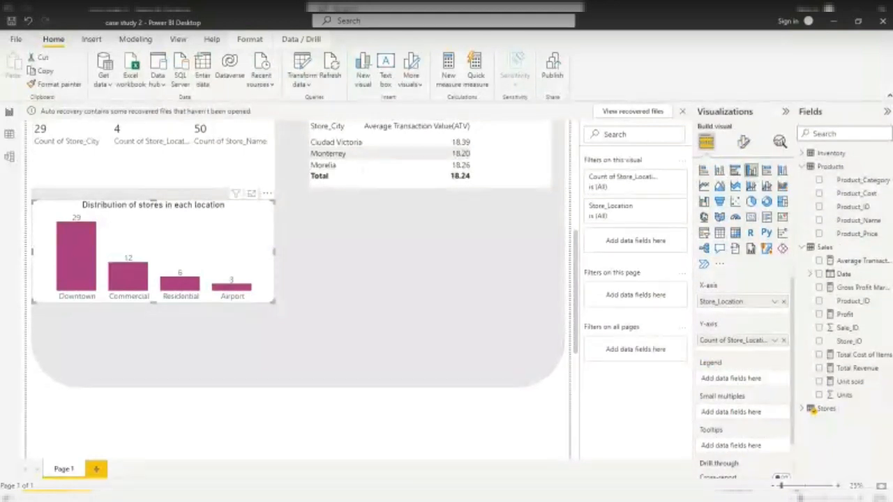
click(477, 441)
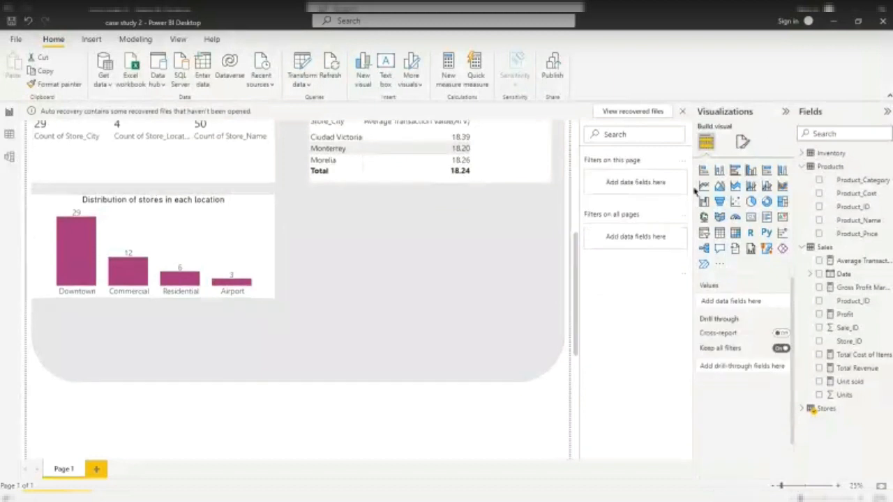
click(719, 236)
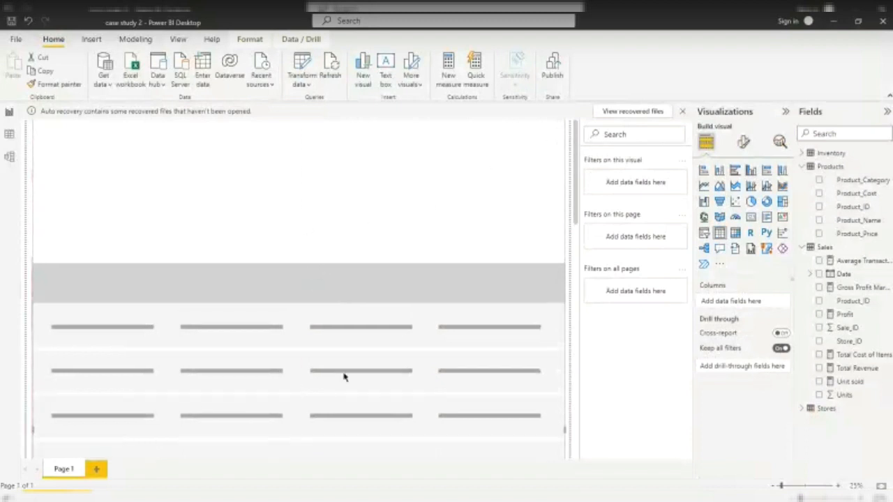
Dismiss the auto-recovery notification above the report canvas.
scroll(331, 376, down, 3)
scroll(321, 374, down, 4)
drag(298, 208, 333, 141)
scroll(332, 184, up, 5)
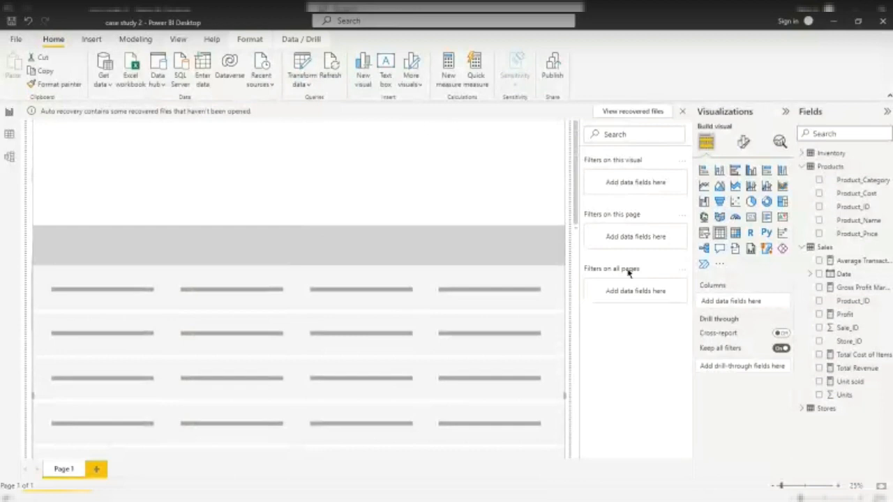
click(682, 111)
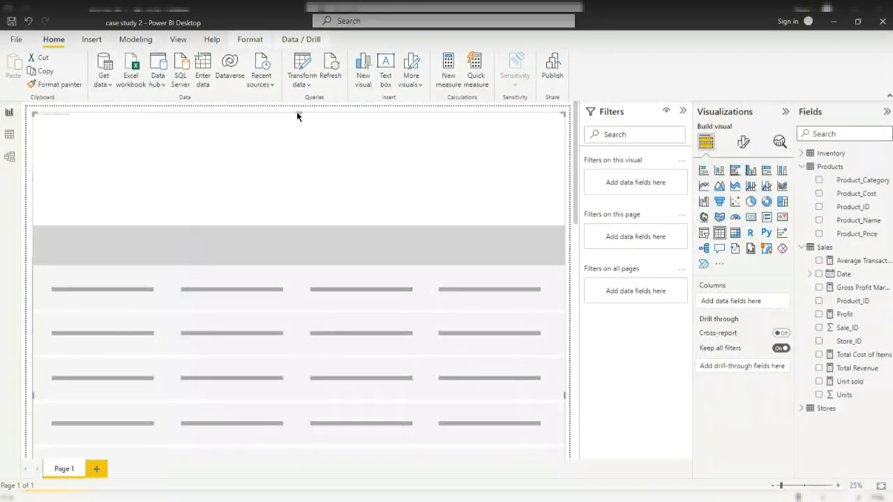
Resize the empty table to fit beside the store distribution chart, directly below the city transaction value table and matching its width.
scroll(346, 394, down, 2)
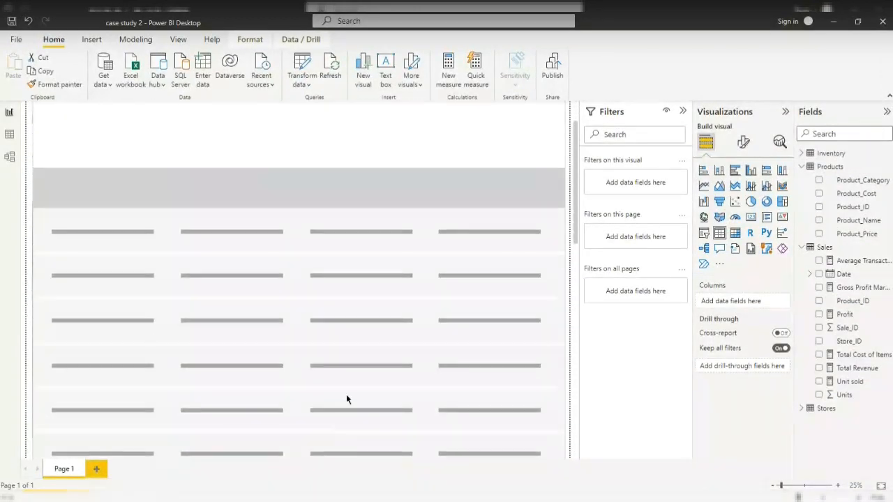
scroll(329, 421, down, 3)
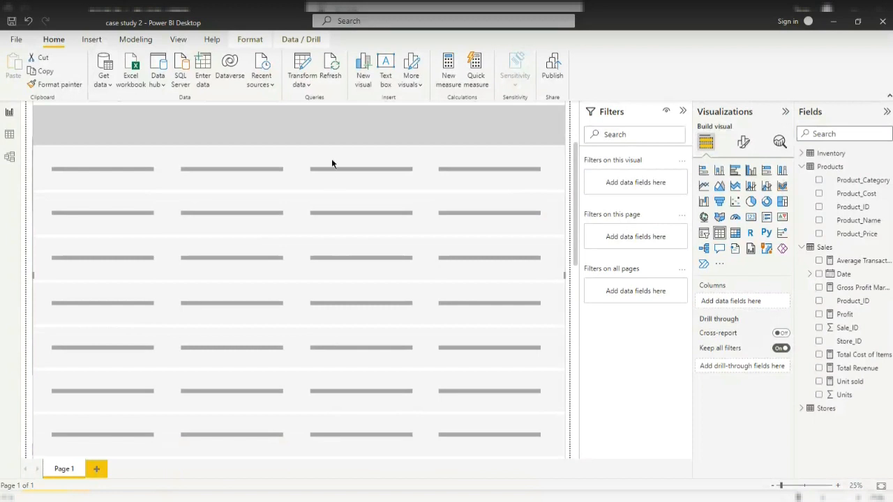
scroll(314, 119, up, 2)
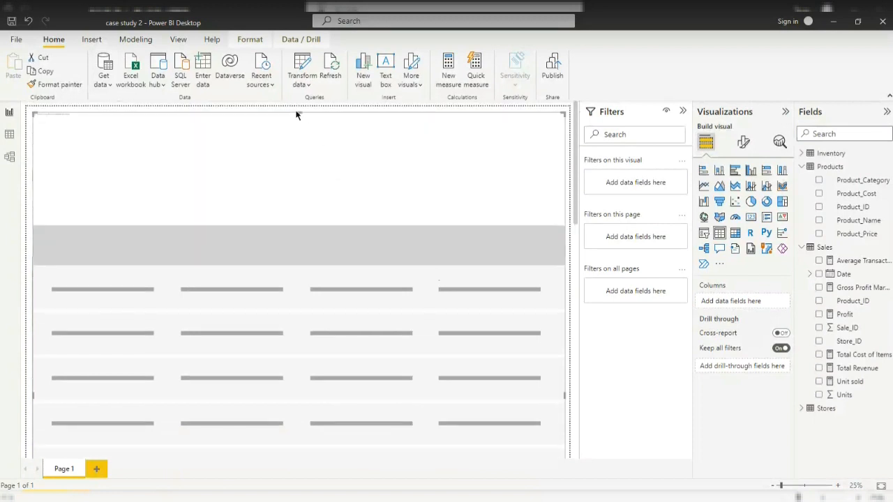
drag(298, 116, 298, 406)
scroll(319, 335, down, 4)
drag(298, 137, 300, 309)
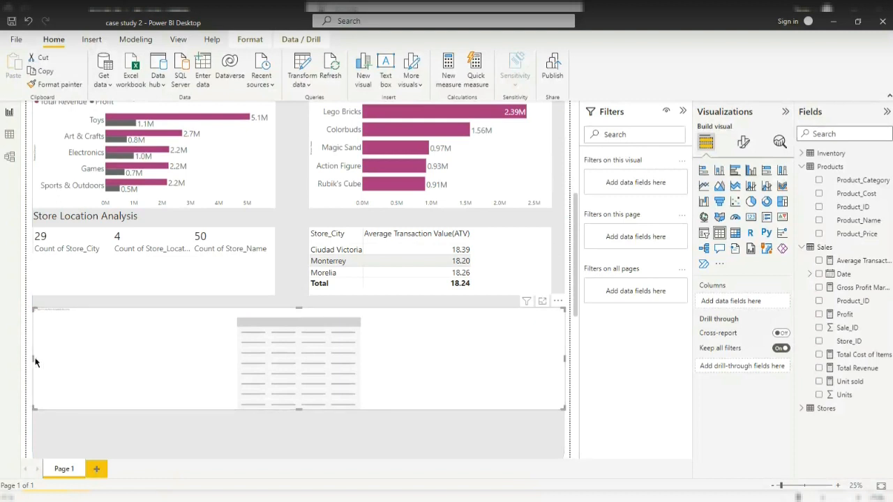
drag(33, 358, 309, 333)
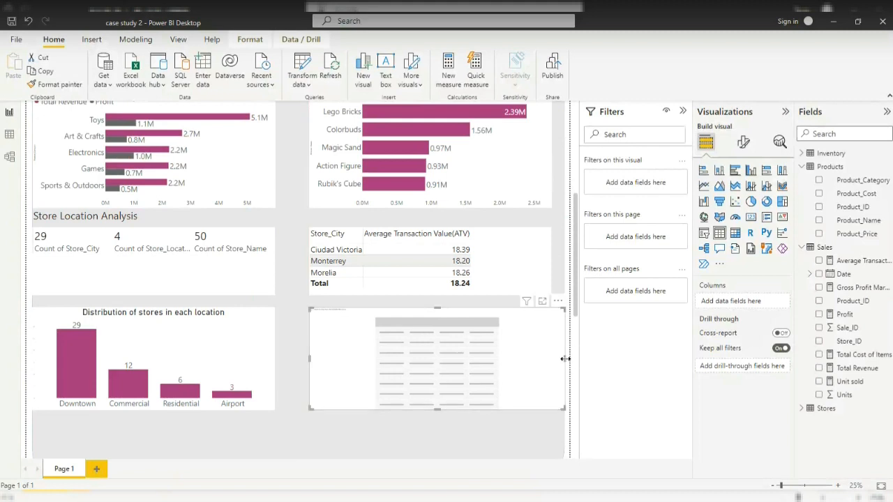
drag(565, 358, 550, 367)
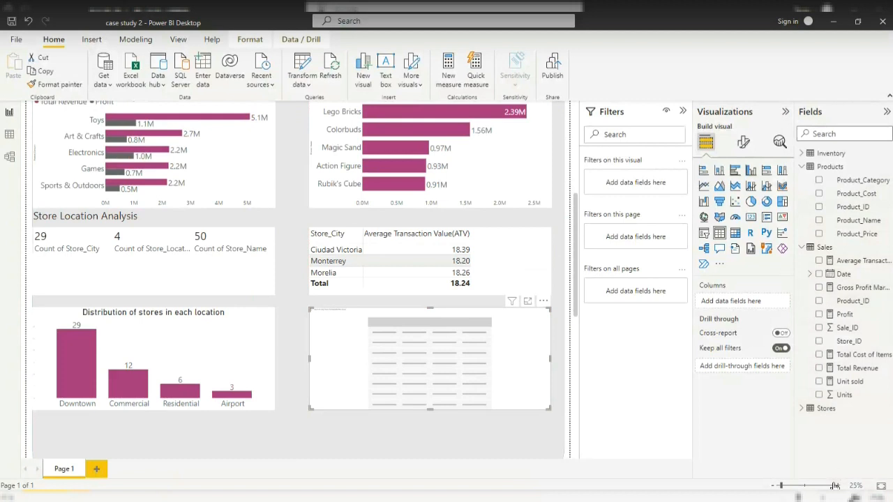
Add Store_Location, Total Revenue and Average Transaction Value as the new table's columns.
click(802, 408)
drag(844, 450, 726, 301)
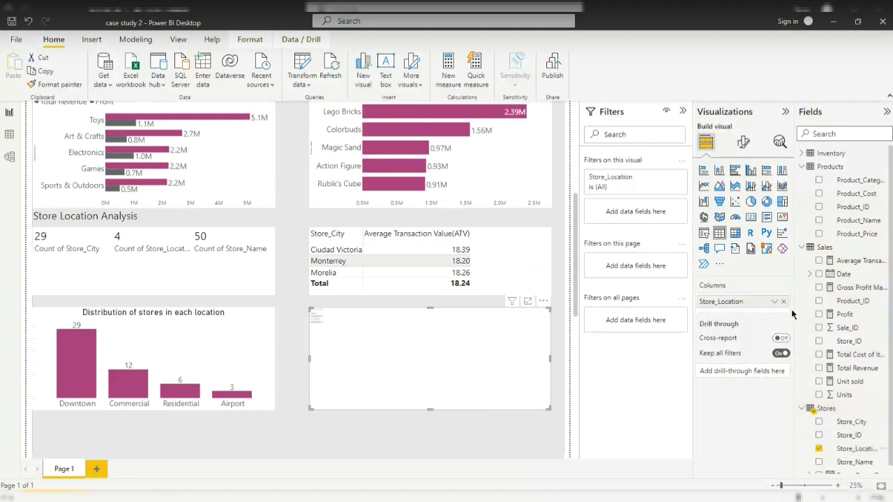
drag(869, 369, 768, 319)
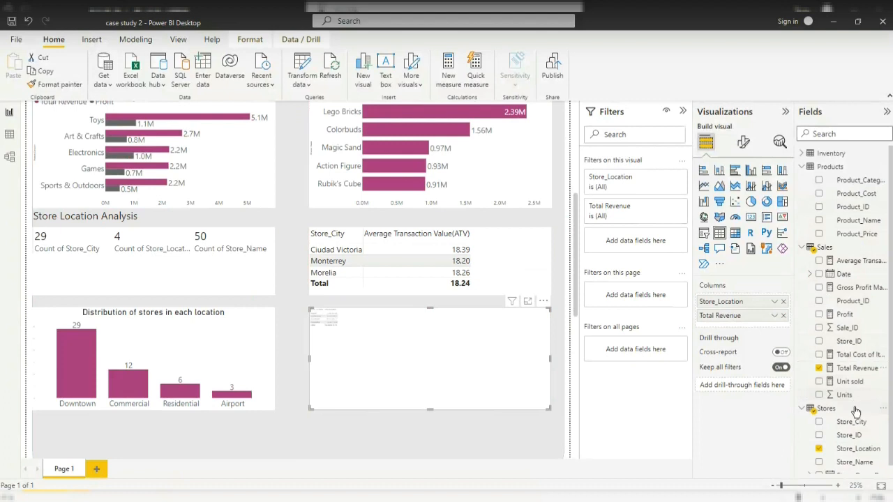
drag(843, 261, 739, 329)
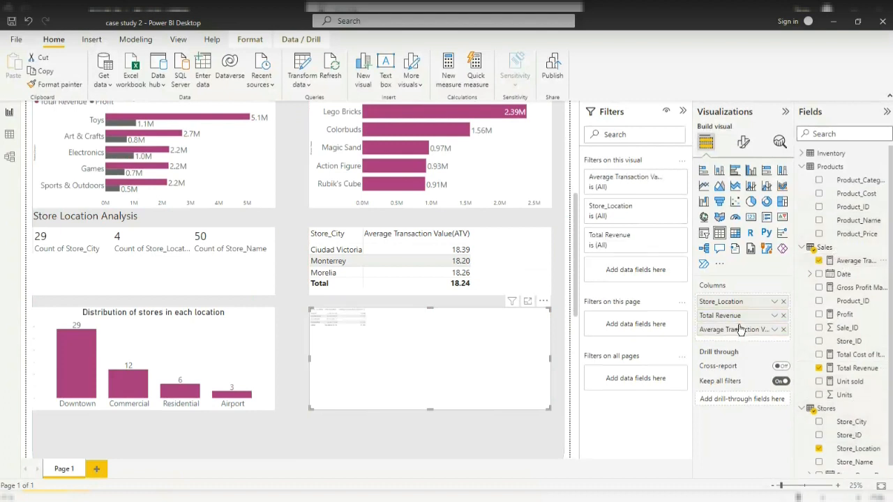
Set the font size of the store location table's values to 50.
click(743, 145)
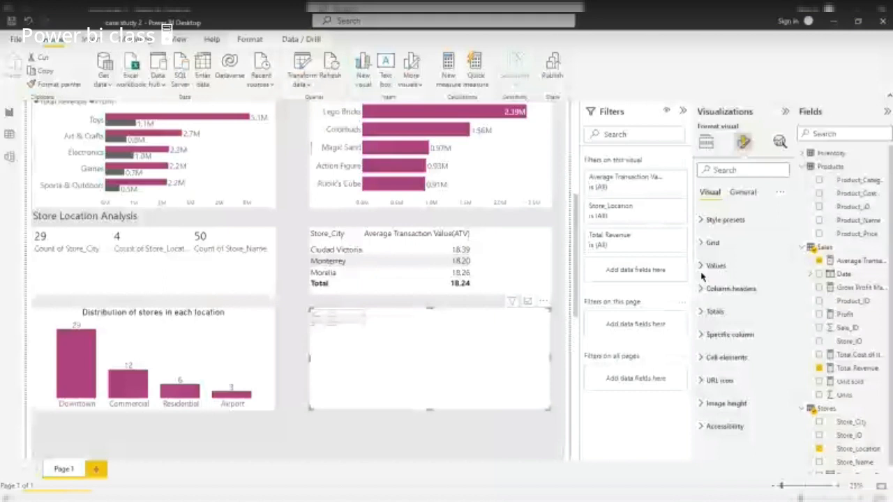
click(704, 267)
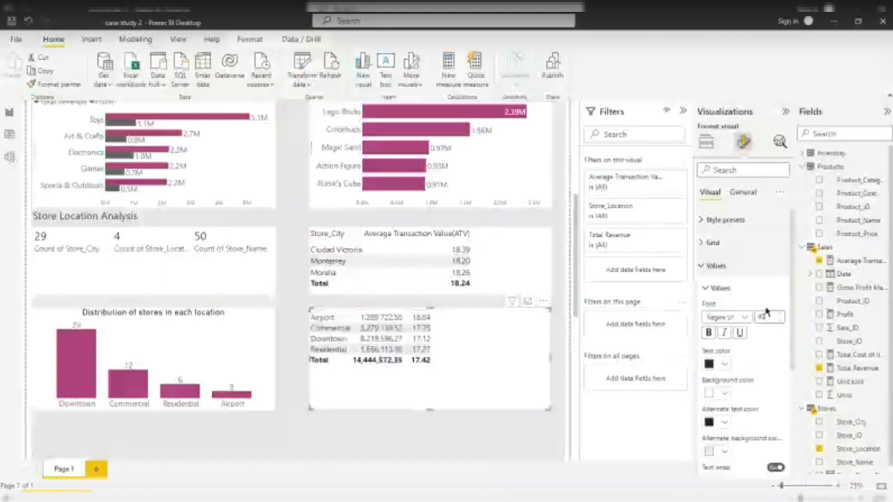
drag(764, 316, 739, 321)
text(50)
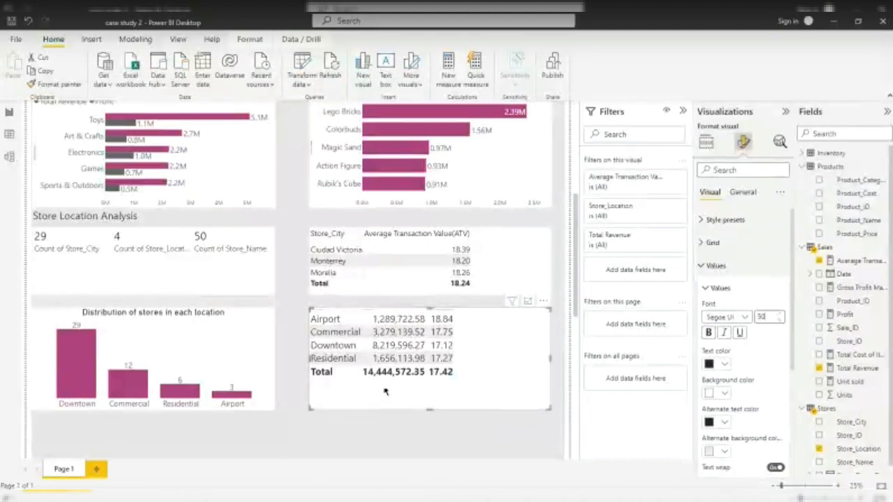
Set the width of the store location table's horizontal gridlines to 10.
click(706, 243)
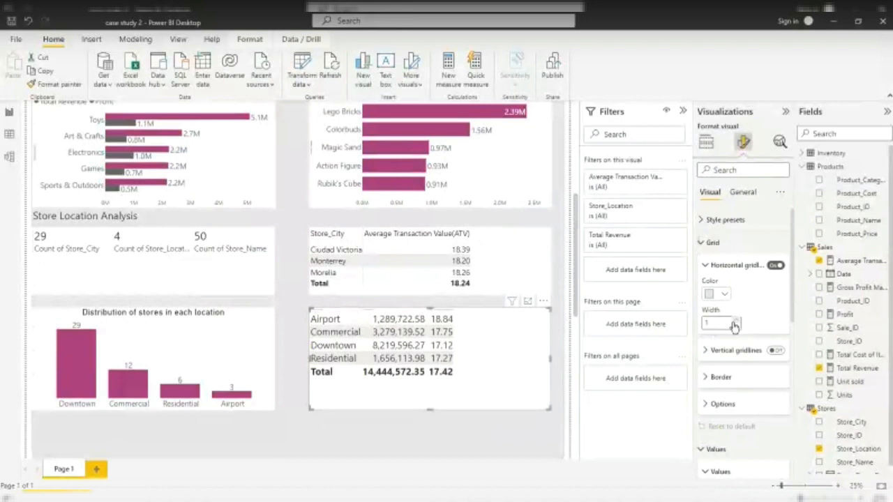
drag(710, 322, 697, 325)
text(10)
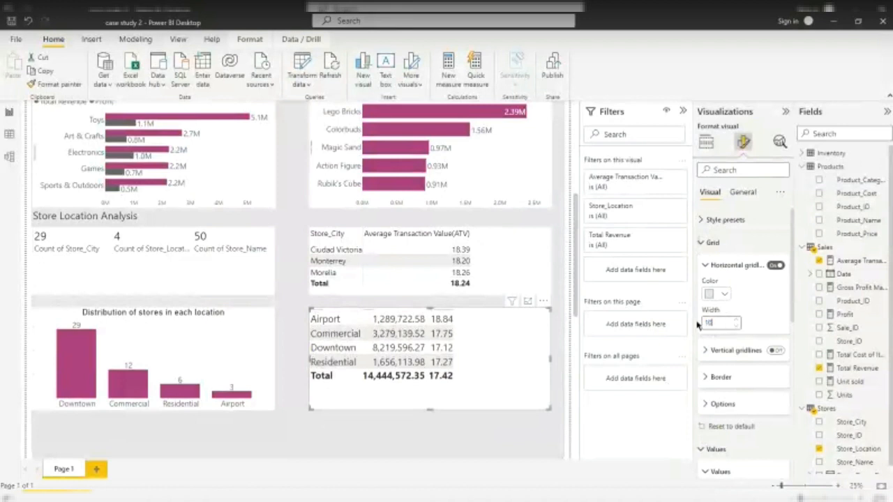
Turn on the store location table's vertical gridlines and set their width to 10.
click(710, 350)
click(775, 350)
drag(729, 409, 686, 409)
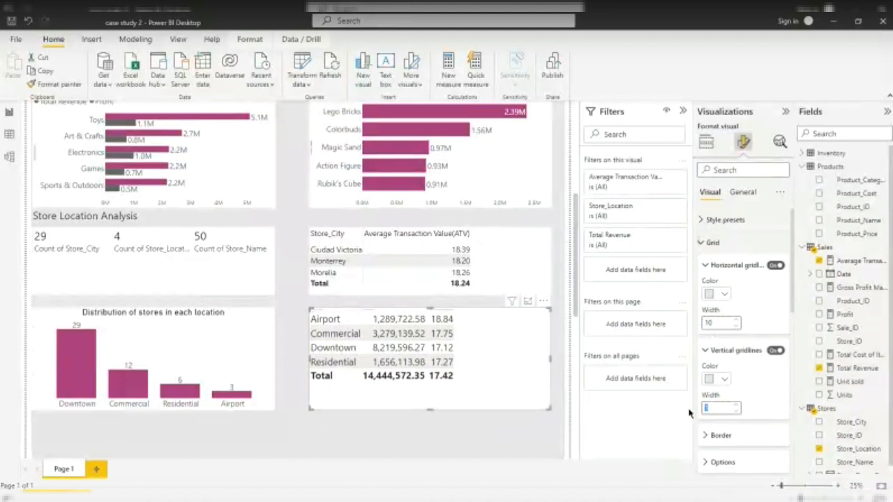
text(10)
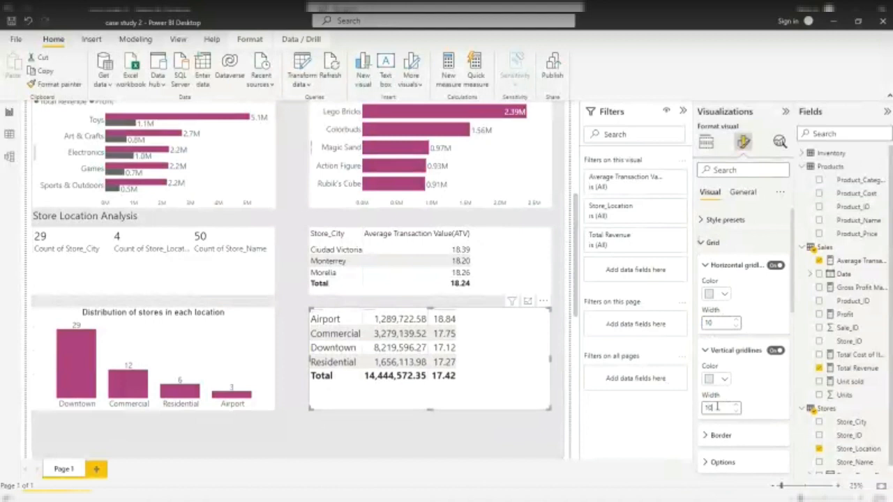
scroll(732, 393, down, 5)
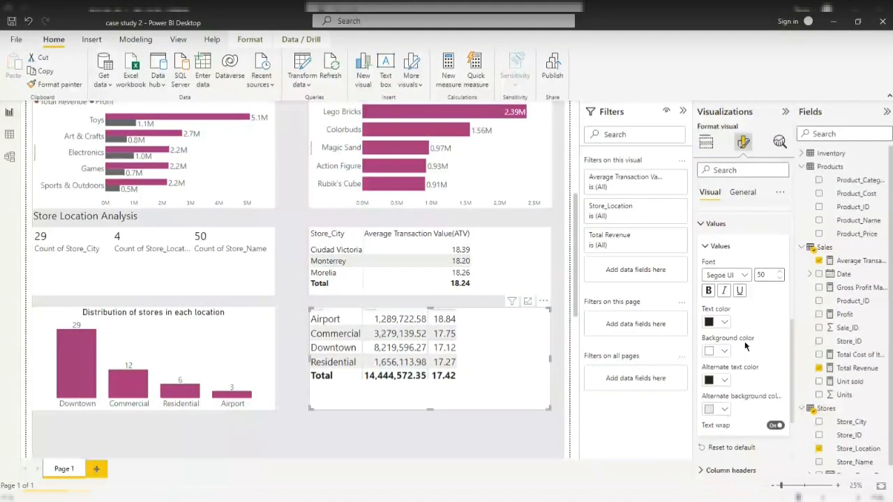
Set the font size of the store location table's column headers to 40.
click(707, 267)
scroll(707, 307, up, 1)
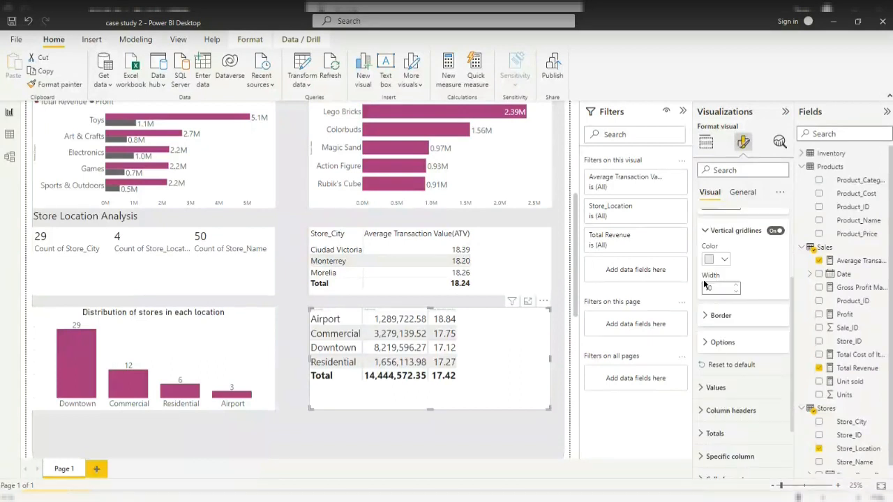
click(707, 343)
click(708, 342)
scroll(701, 269, up, 2)
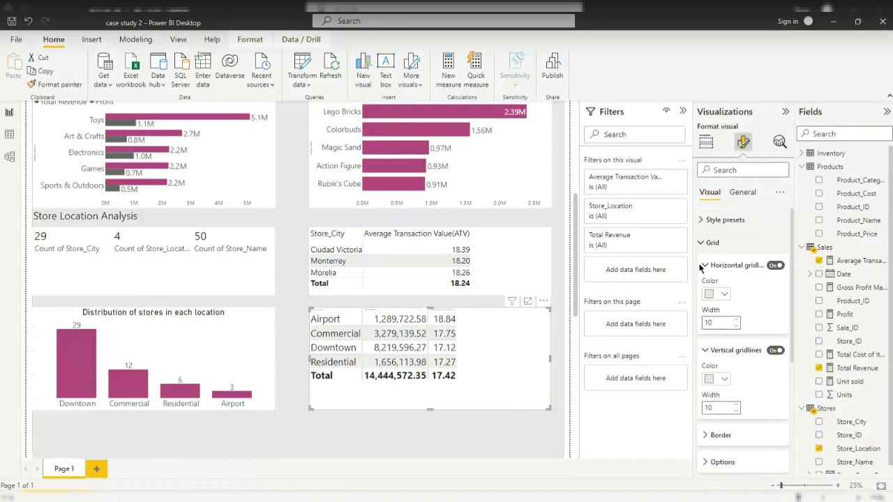
click(706, 242)
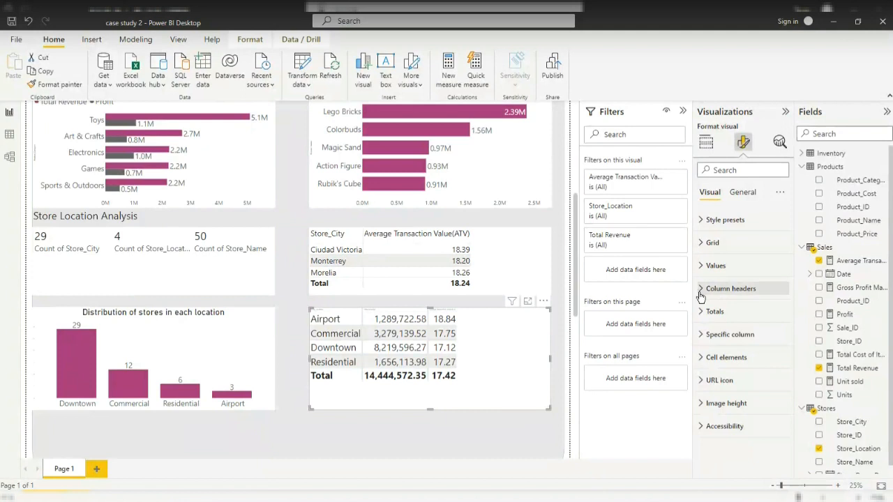
click(699, 289)
click(764, 339)
text(5)
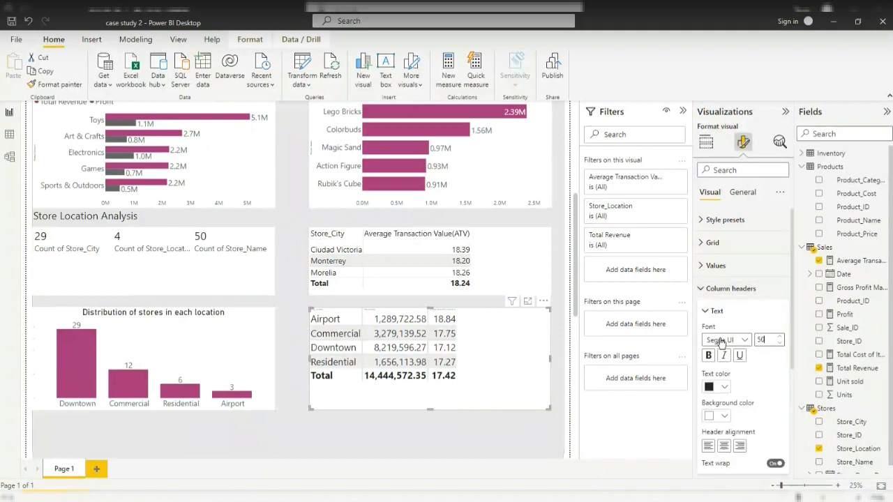
text(0)
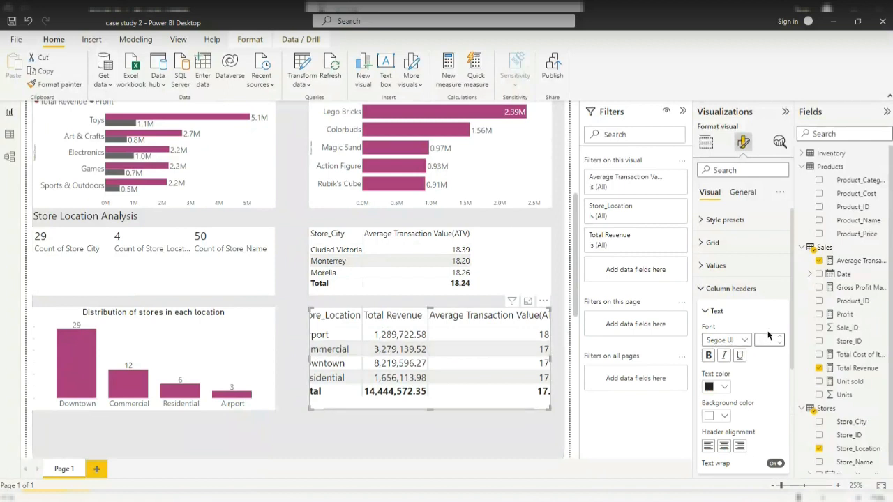
text(40)
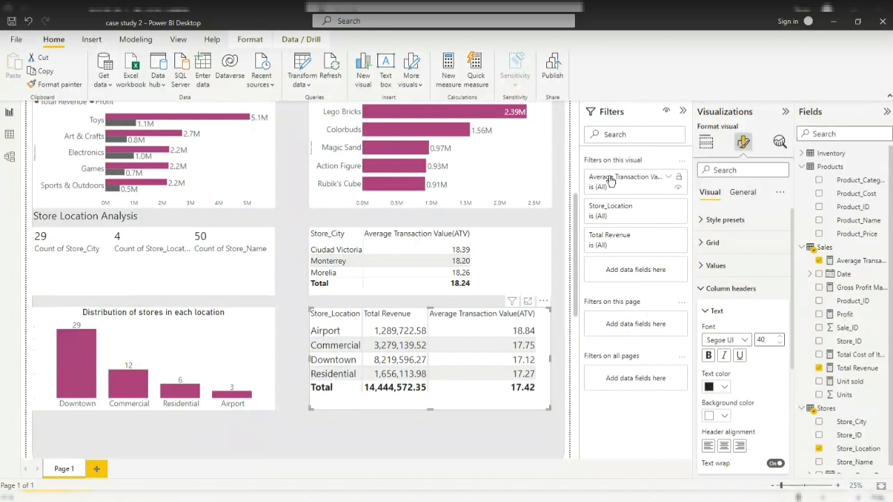
Set the Average Transaction Value(ATV) measure to display 0 decimal places.
click(853, 264)
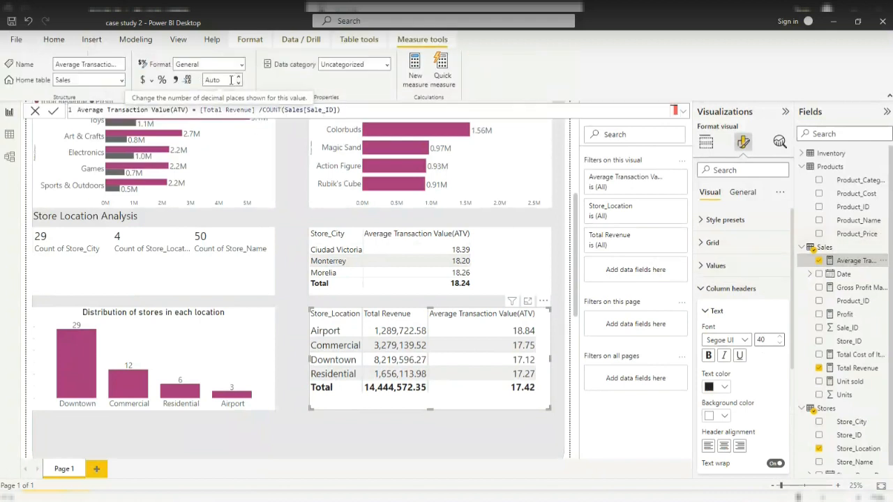
click(230, 80)
text(0)
click(419, 409)
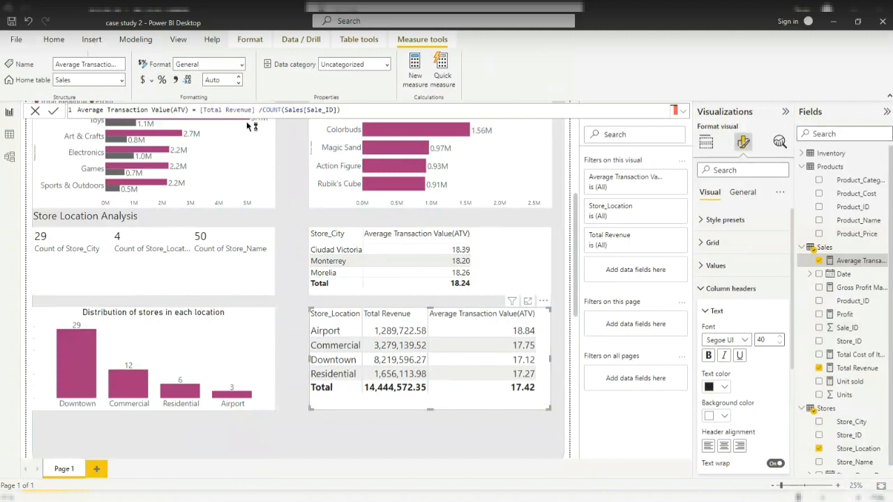
click(239, 84)
scroll(434, 327, up, 3)
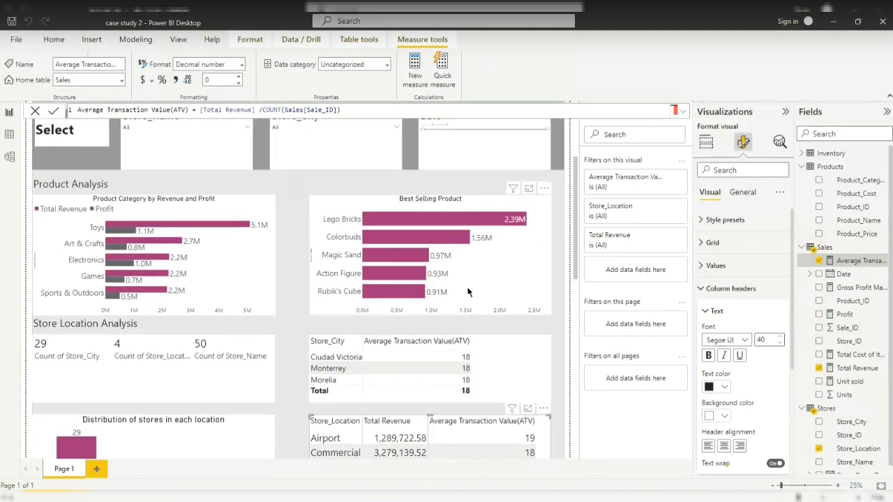
scroll(469, 267, down, 4)
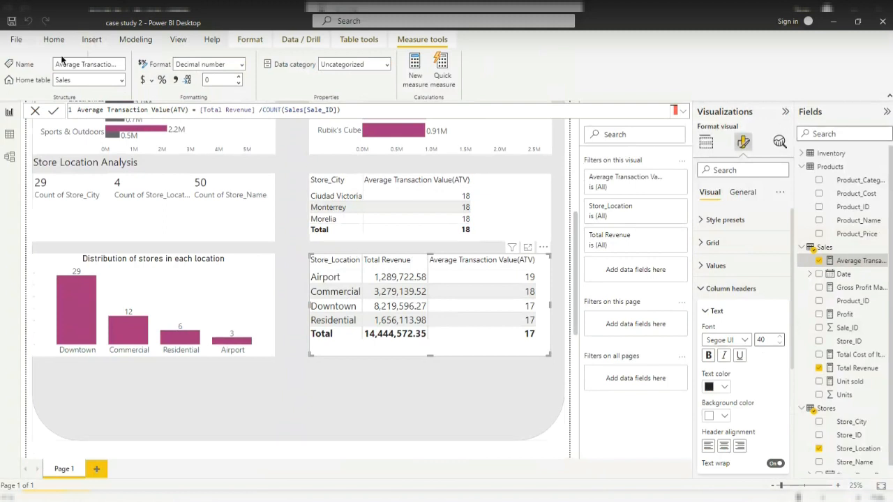
Extend the grey background shape downward to make room below the store distribution chart and location table.
scroll(268, 384, down, 3)
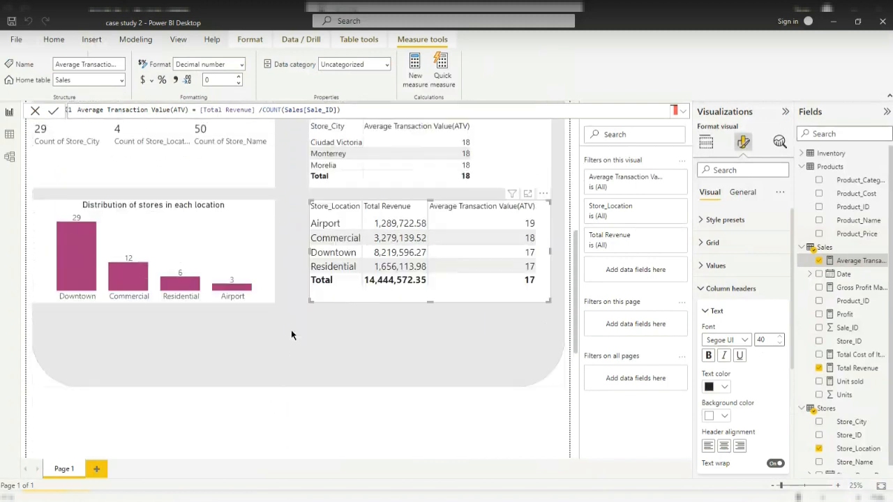
scroll(291, 330, up, 5)
scroll(278, 380, down, 5)
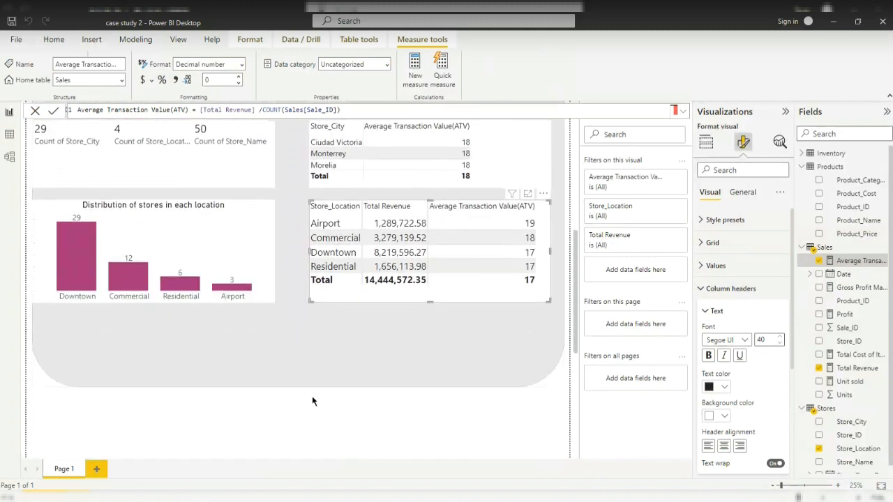
click(312, 386)
scroll(290, 419, down, 3)
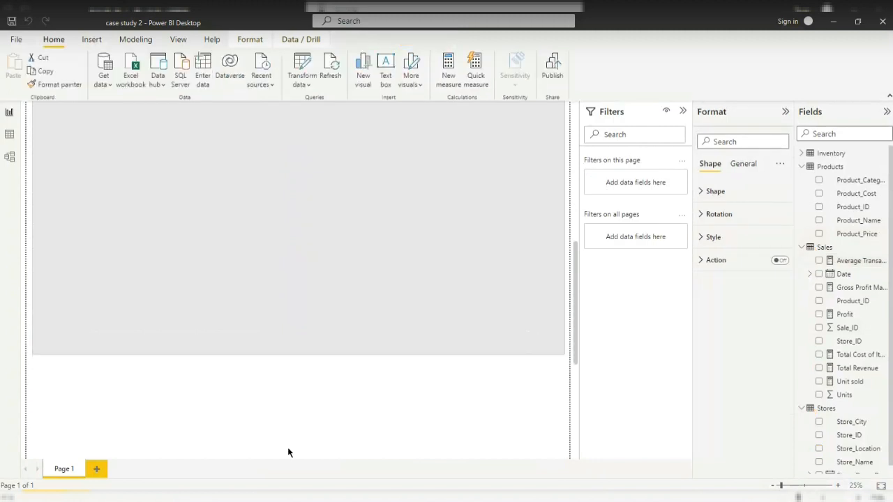
click(180, 417)
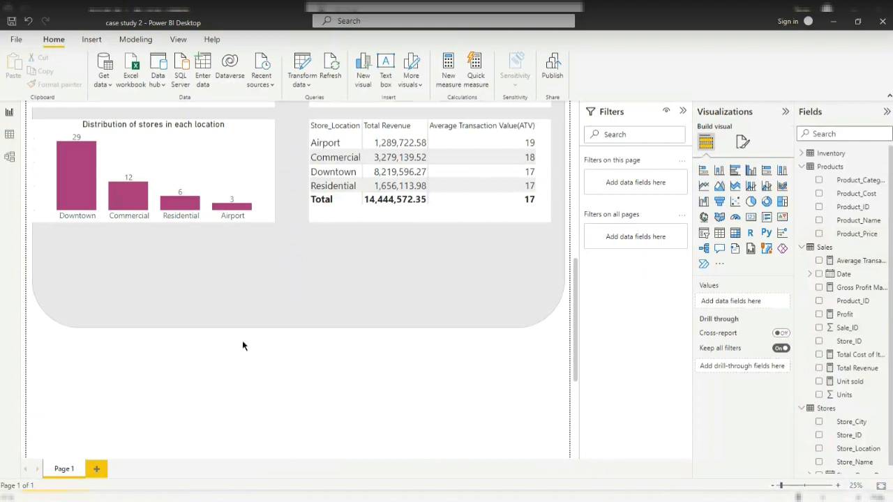
click(293, 325)
drag(295, 328, 283, 391)
click(219, 425)
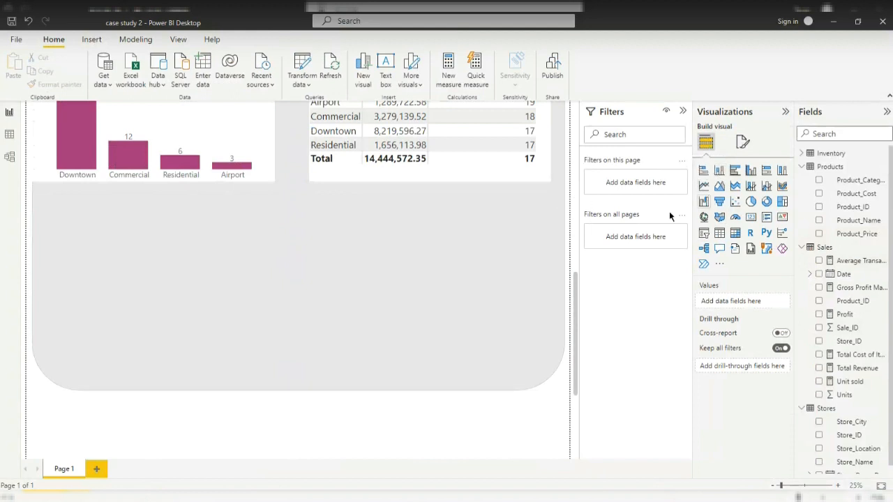
Add a line chart and size it to span the background's full width just below the store distribution chart and location table.
click(703, 186)
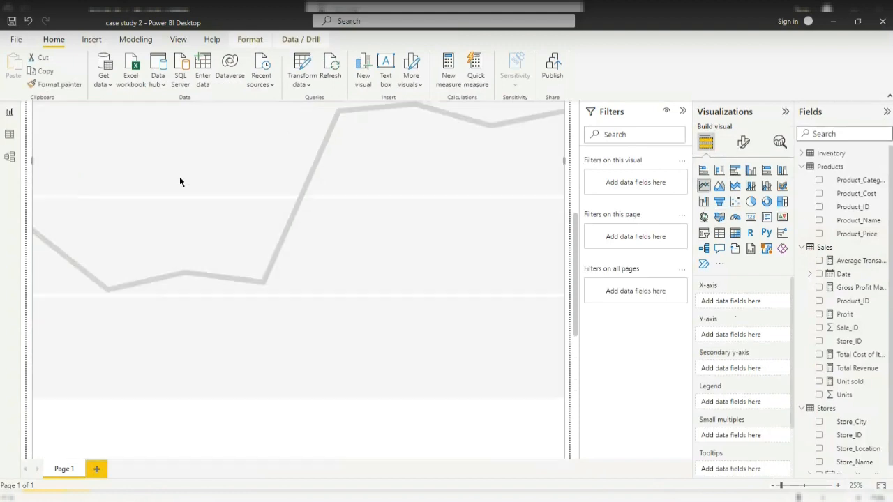
drag(299, 109, 282, 377)
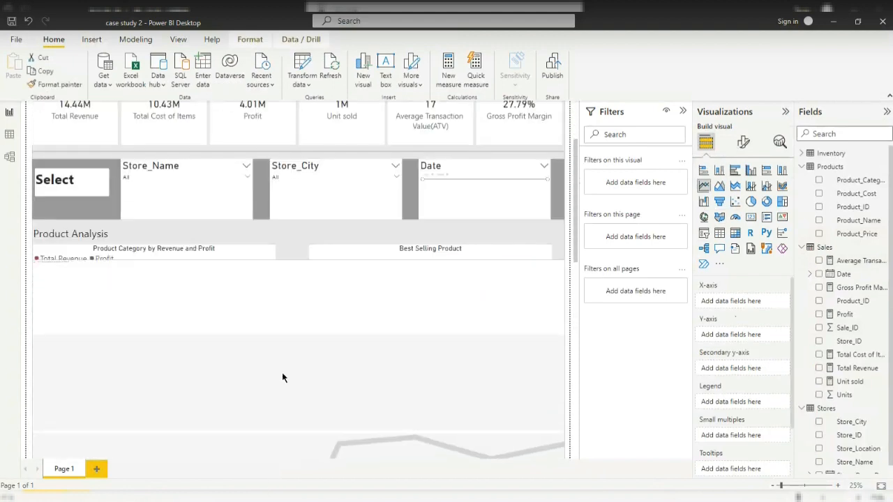
drag(298, 263, 301, 282)
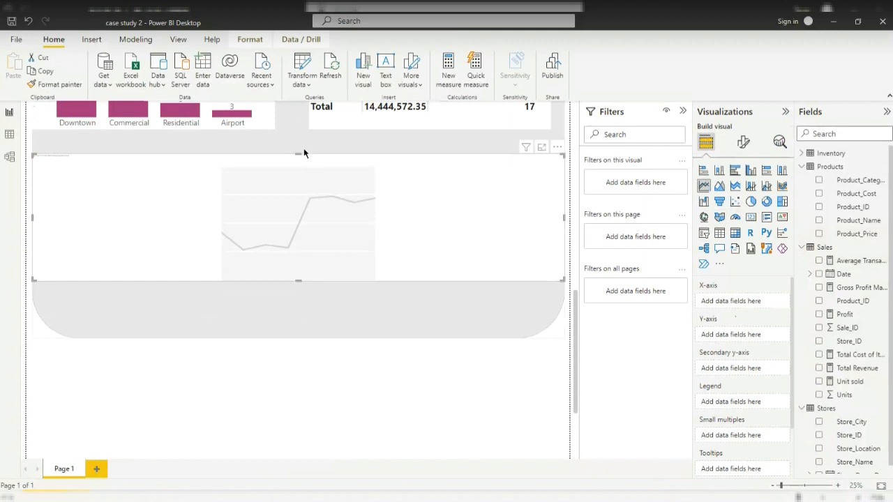
drag(300, 154, 298, 144)
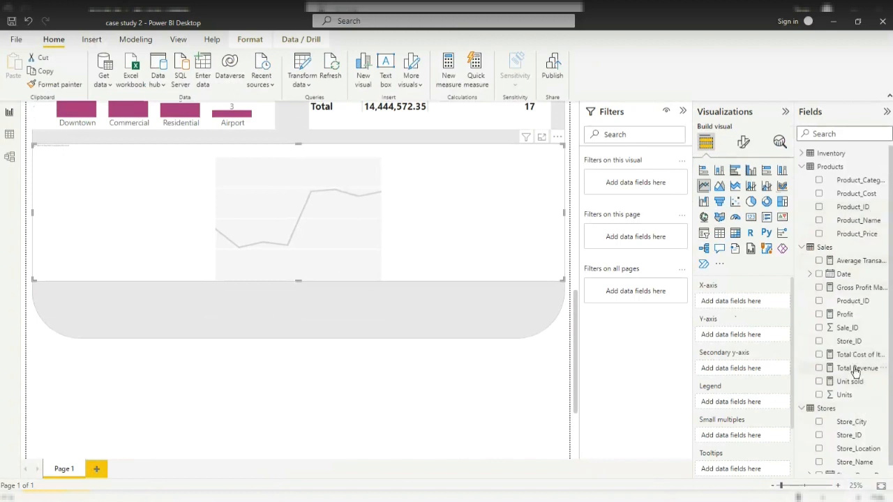
Assign Total Revenue to the line chart's Y-axis and Date to its X-axis.
drag(855, 370, 754, 299)
drag(856, 370, 754, 312)
drag(844, 372, 750, 337)
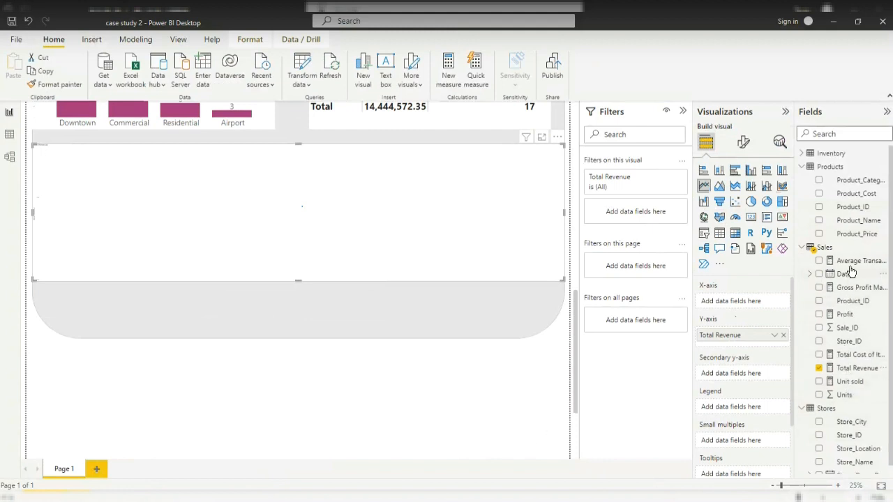
drag(845, 273, 751, 300)
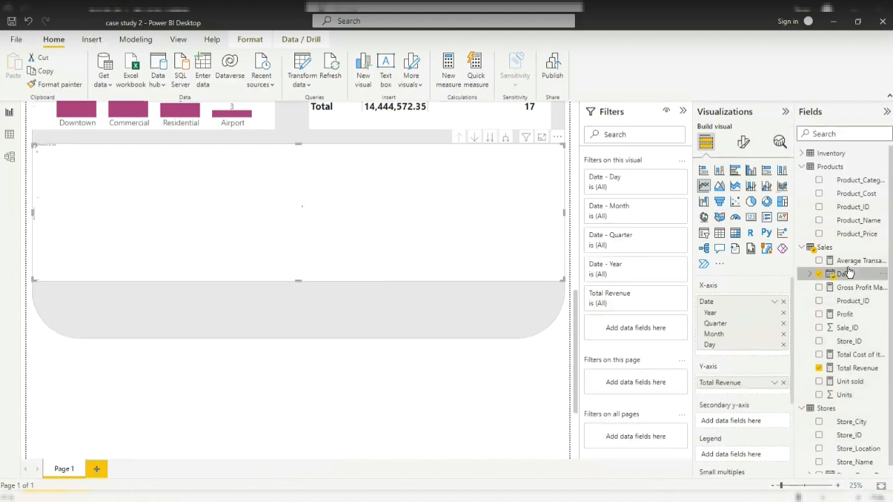
Add Date as the line chart's legend and remove Year and Quarter from the X-axis date hierarchy.
drag(854, 276, 752, 455)
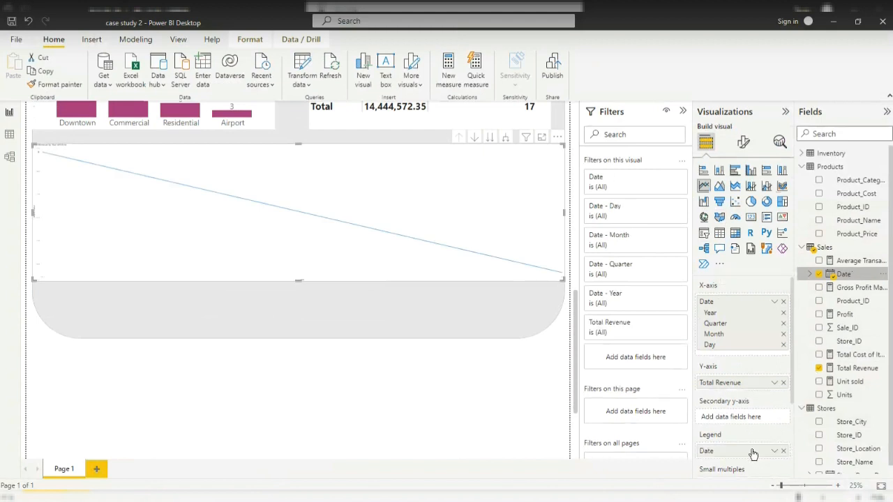
scroll(758, 407, down, 3)
scroll(769, 358, up, 3)
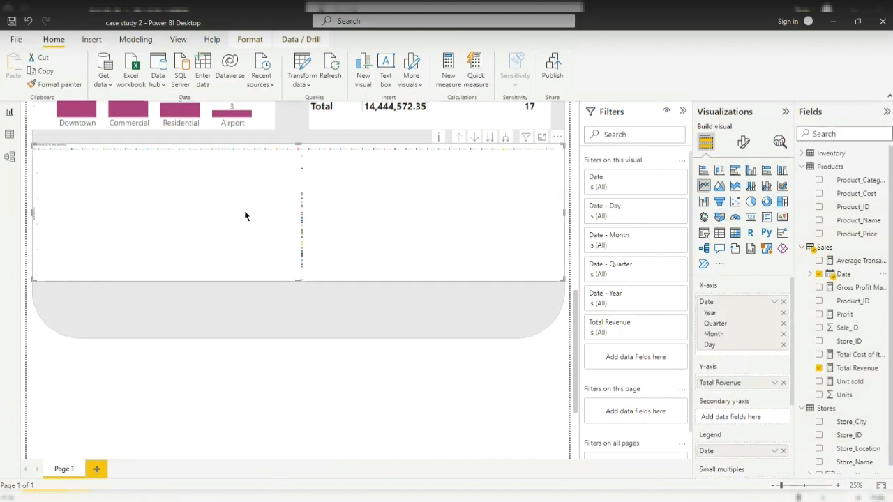
click(782, 313)
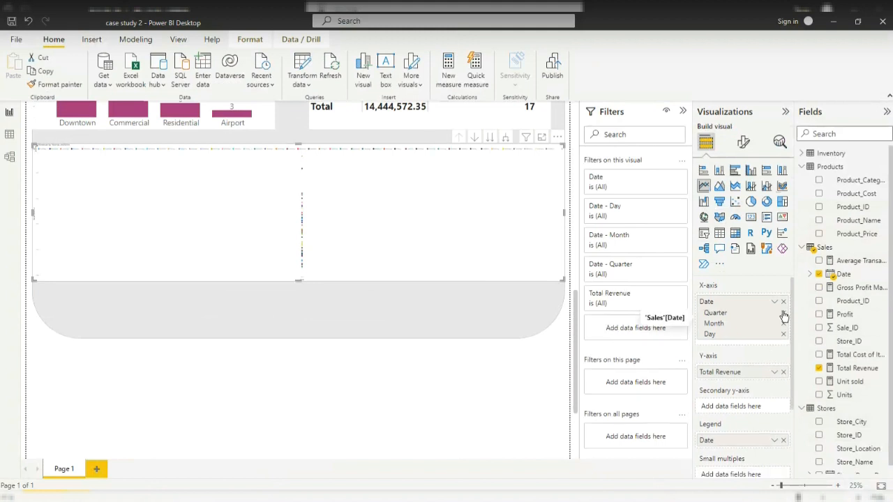
click(783, 313)
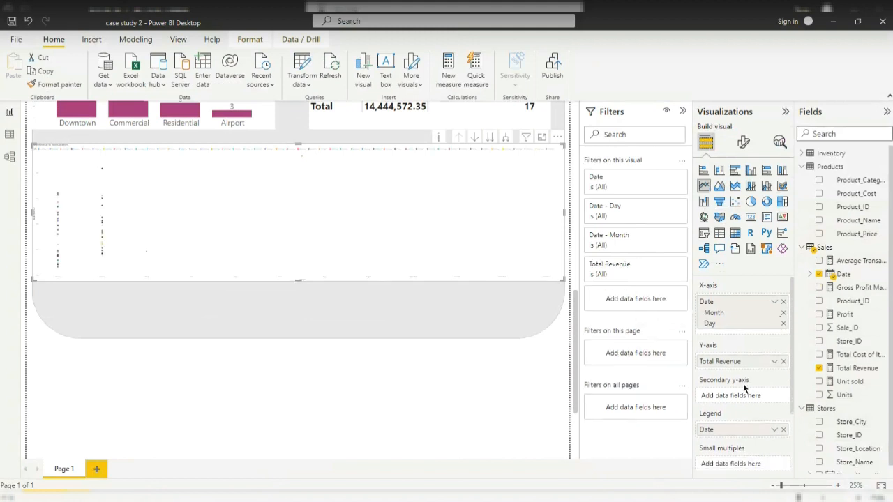
Switch the line chart's legend Date to Date Hierarchy and keep only its Year level.
scroll(736, 401, down, 1)
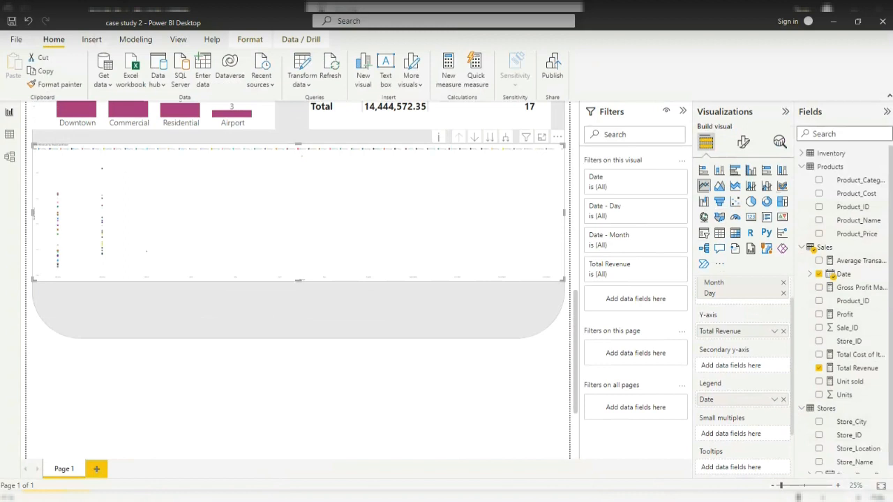
click(774, 403)
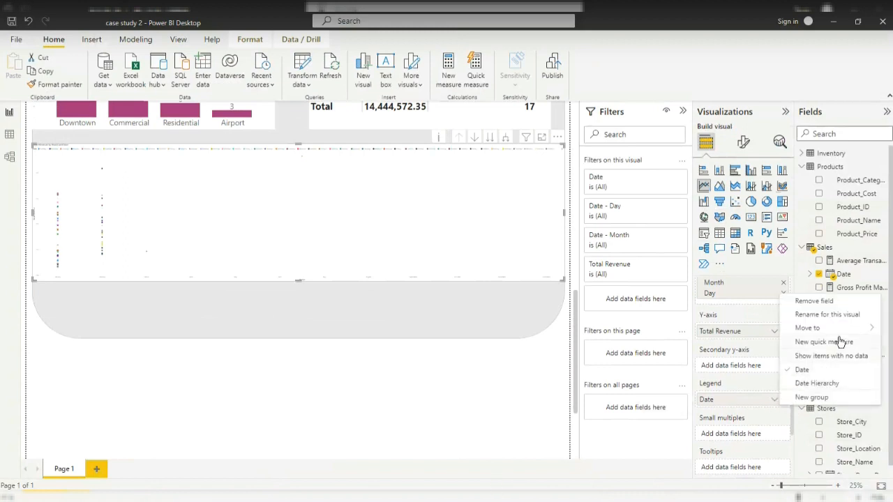
click(825, 389)
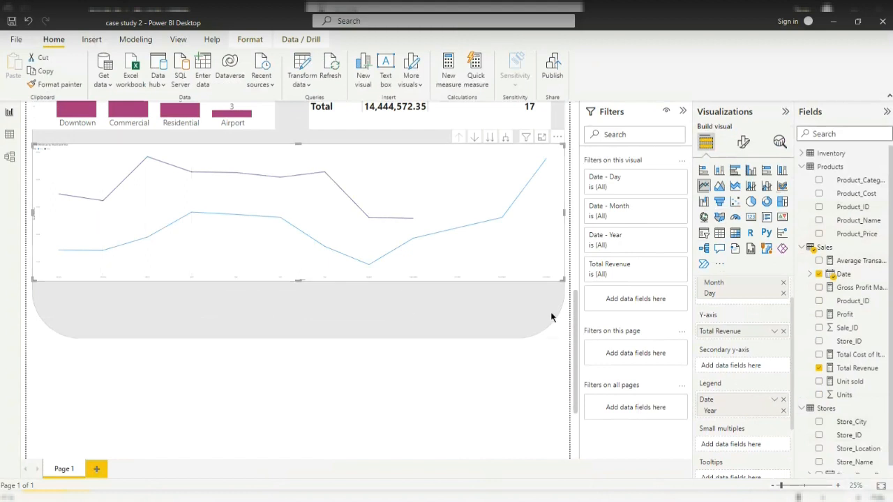
scroll(752, 293, up, 1)
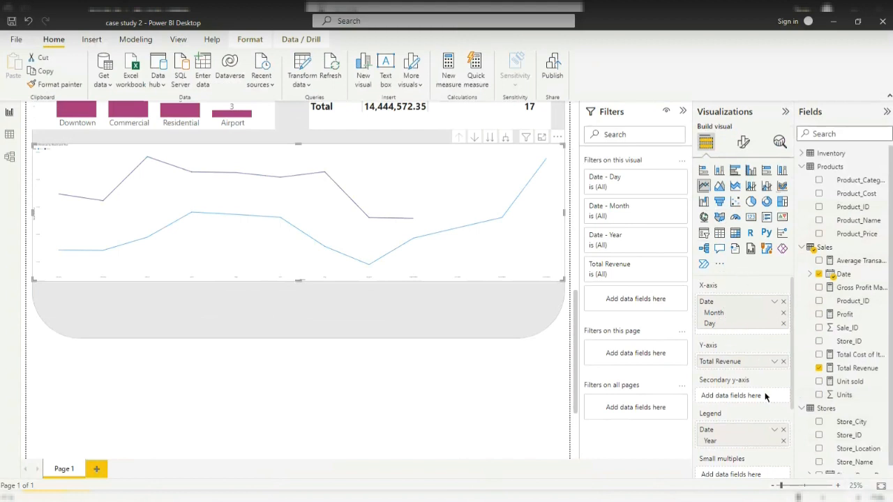
scroll(755, 368, down, 1)
scroll(745, 394, down, 1)
scroll(745, 395, up, 2)
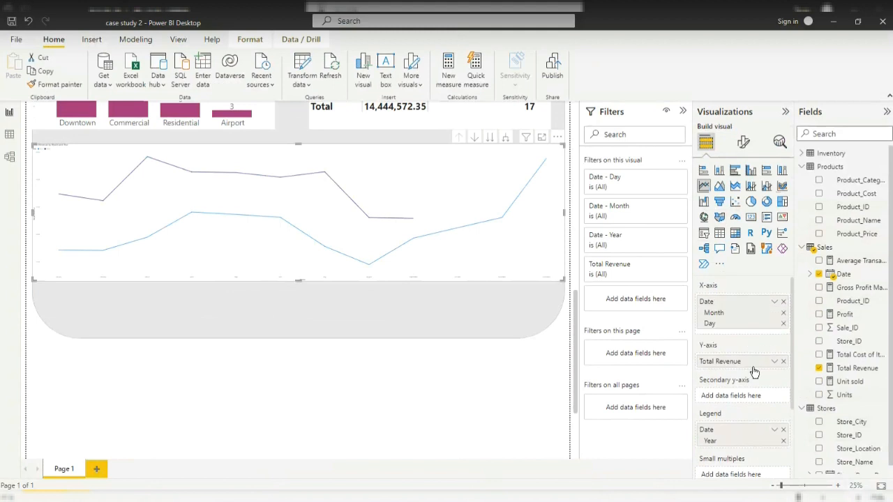
click(743, 143)
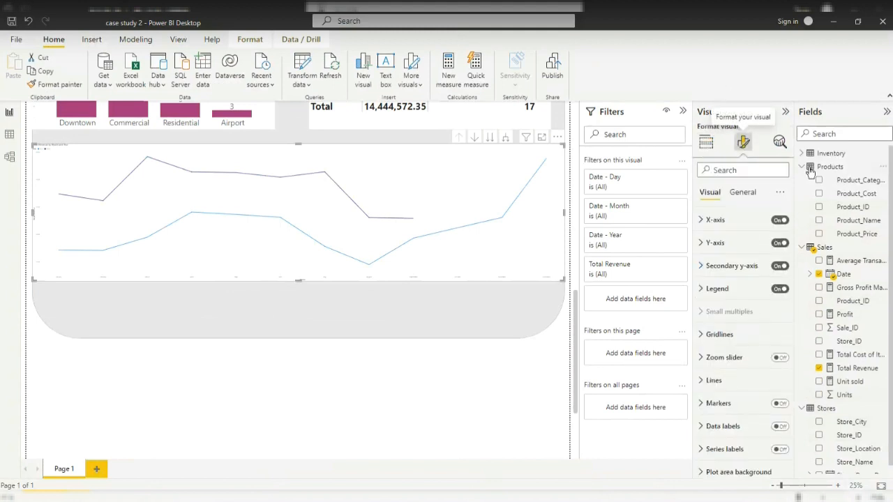
click(703, 219)
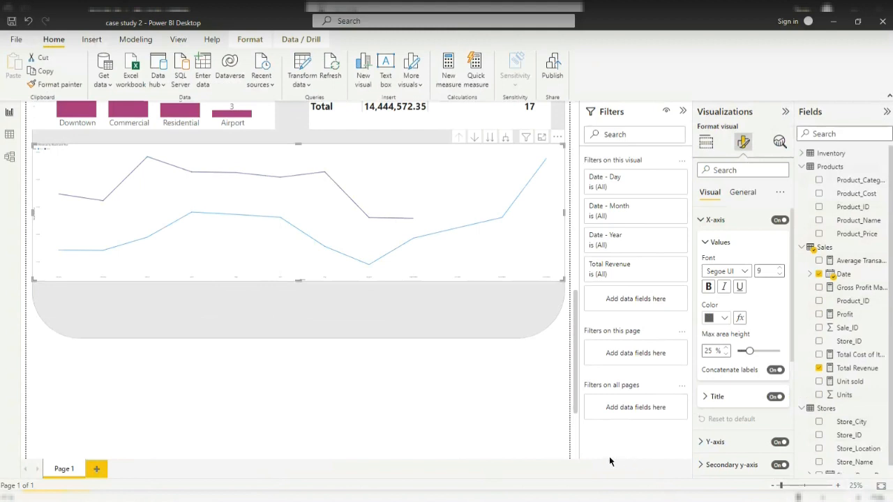
click(534, 425)
scroll(534, 426, down, 1)
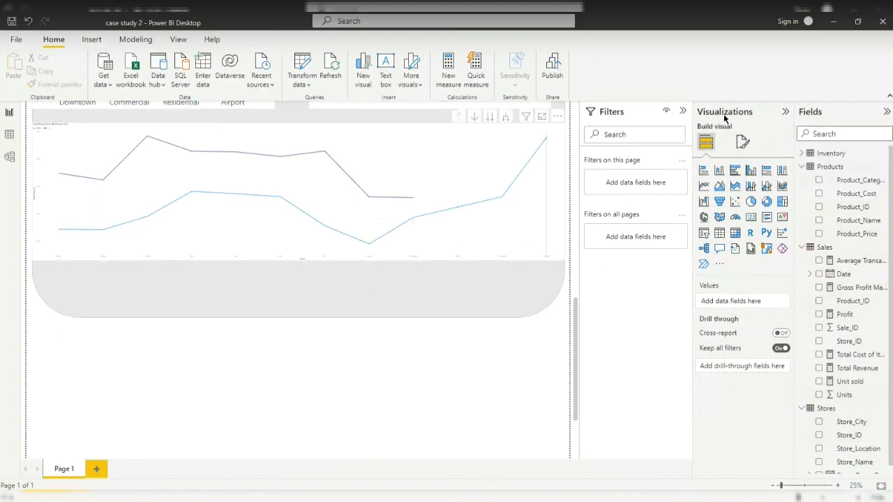
Set the font size of the line chart's X-axis values to 40.
click(743, 143)
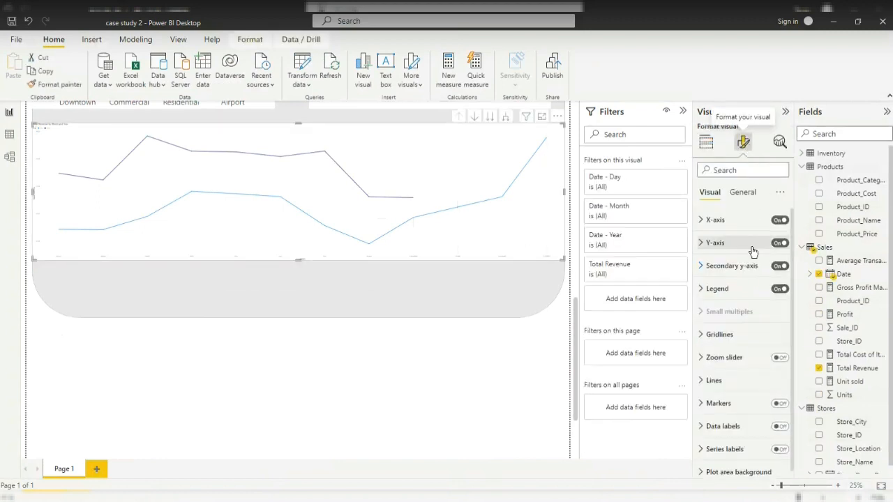
click(703, 220)
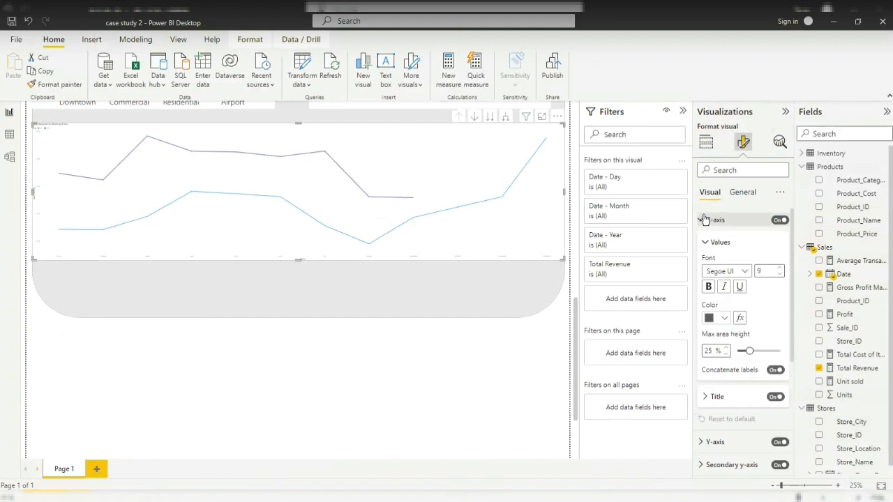
click(759, 271)
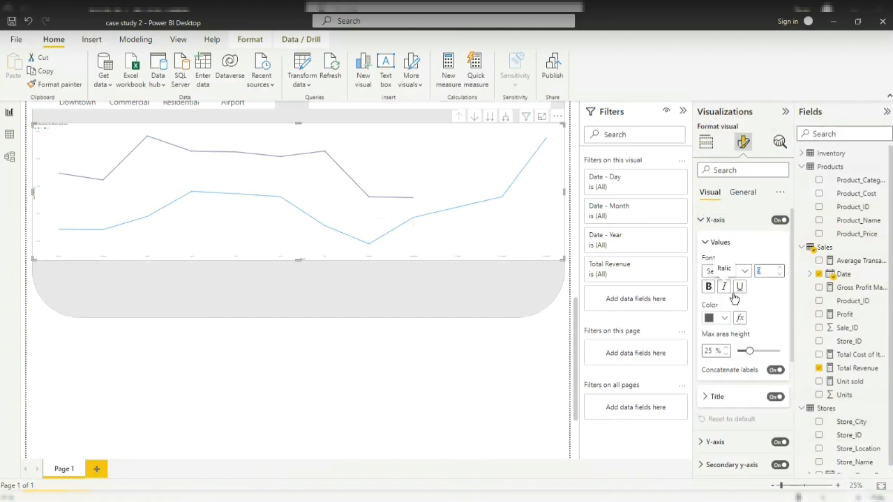
text(40)
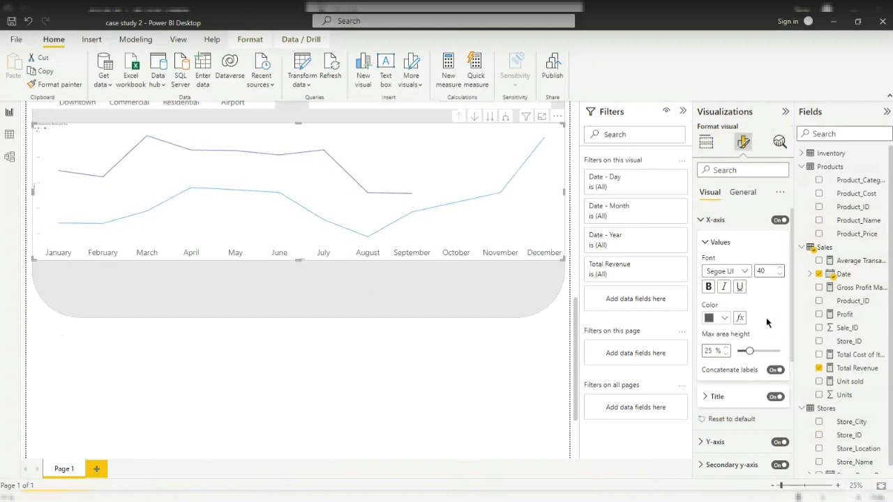
Set the font size of the line chart's Y-axis values to 40.
click(699, 222)
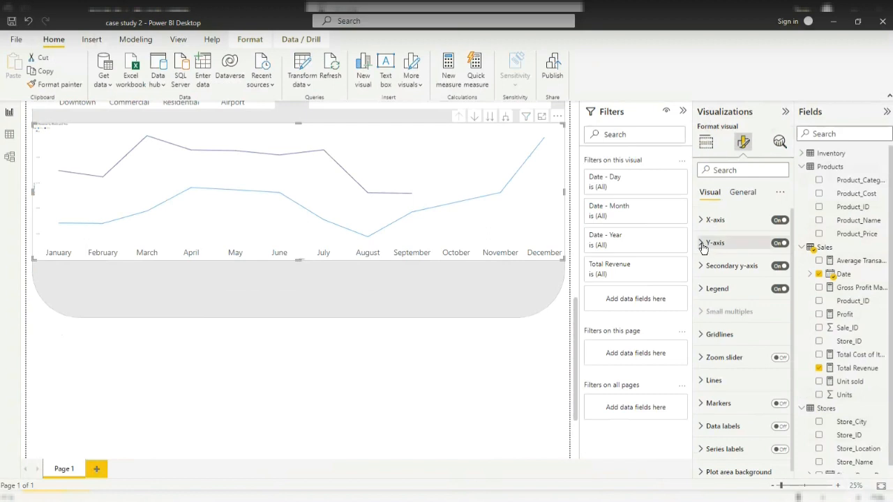
click(701, 244)
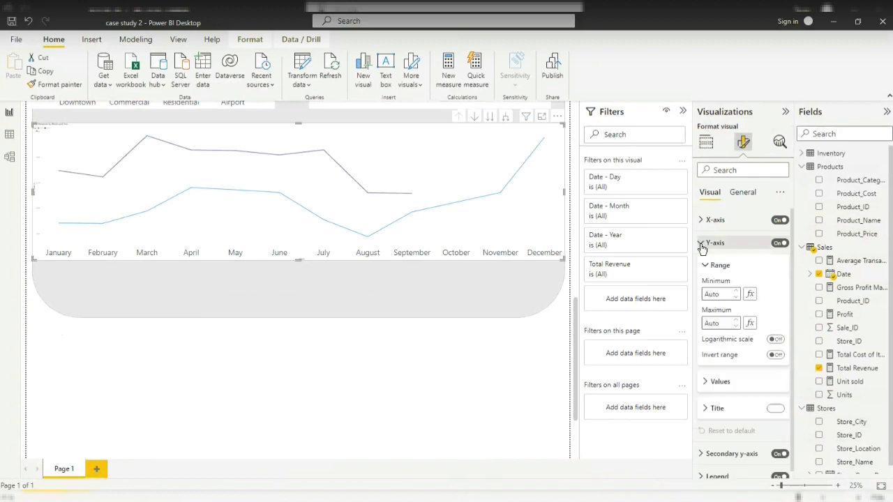
click(706, 383)
click(760, 410)
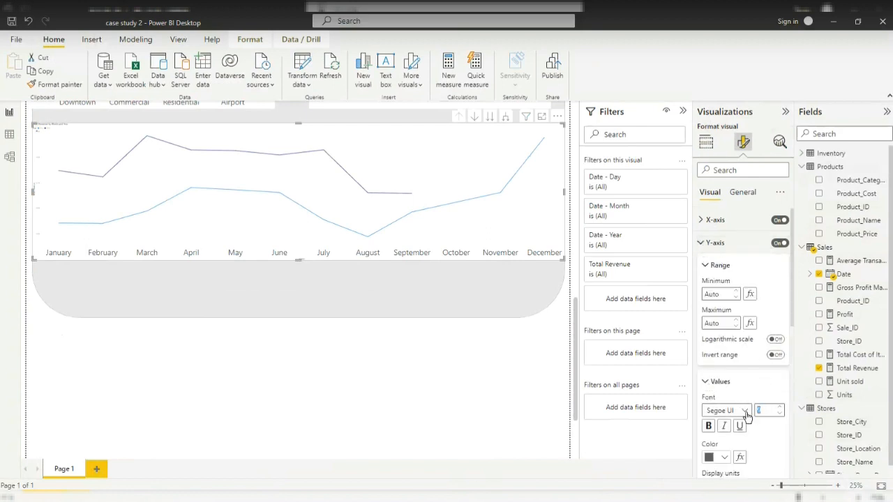
text(40)
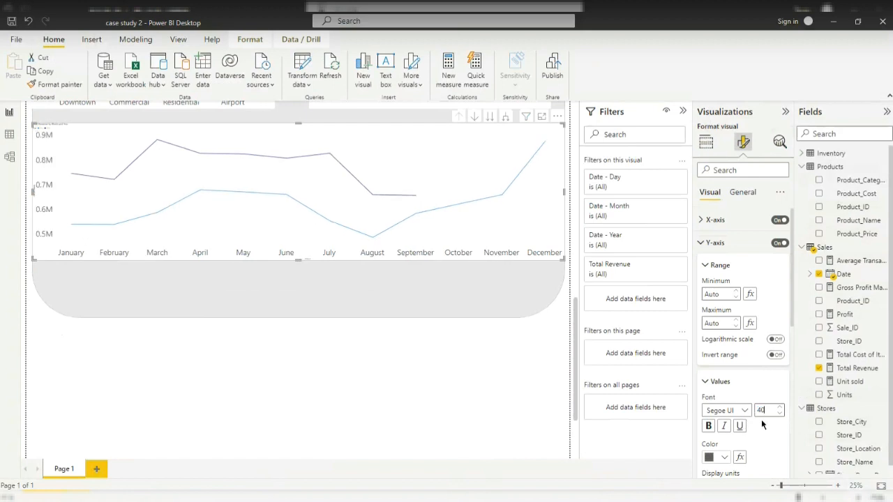
scroll(292, 298, up, 3)
scroll(739, 314, down, 2)
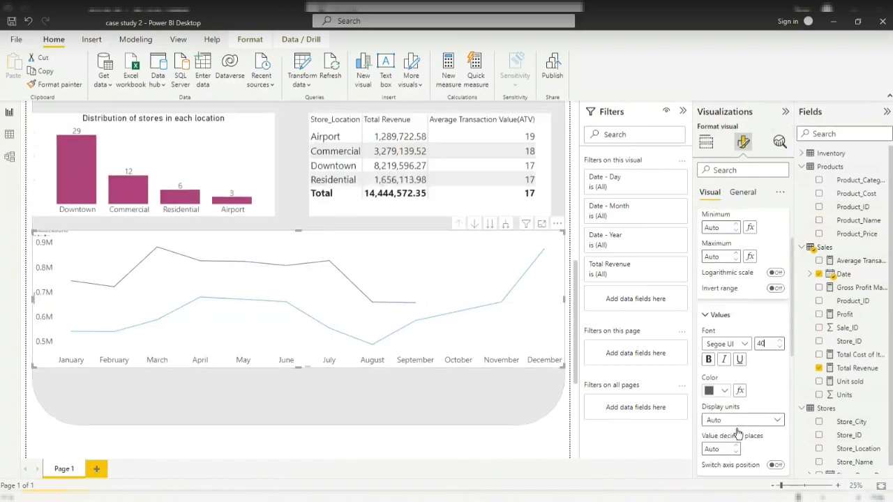
click(711, 301)
scroll(711, 302, up, 2)
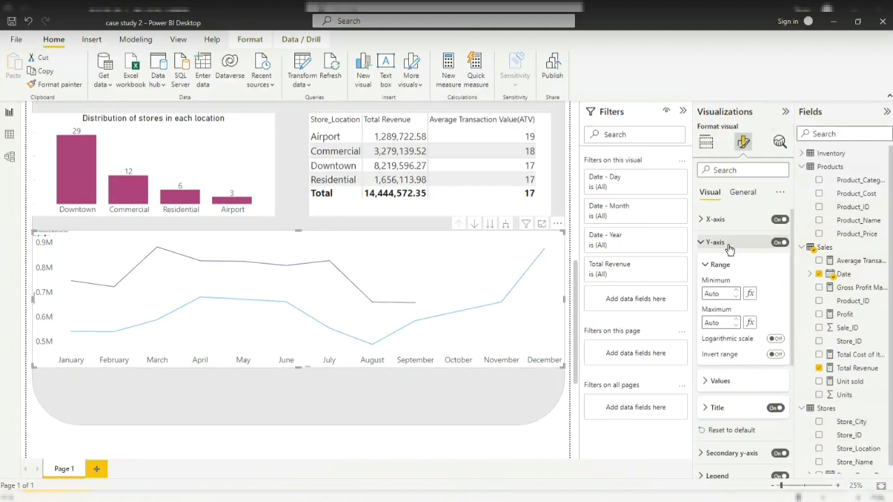
click(708, 266)
Set the font size of the line chart's legend text to 40.
scroll(712, 313, down, 2)
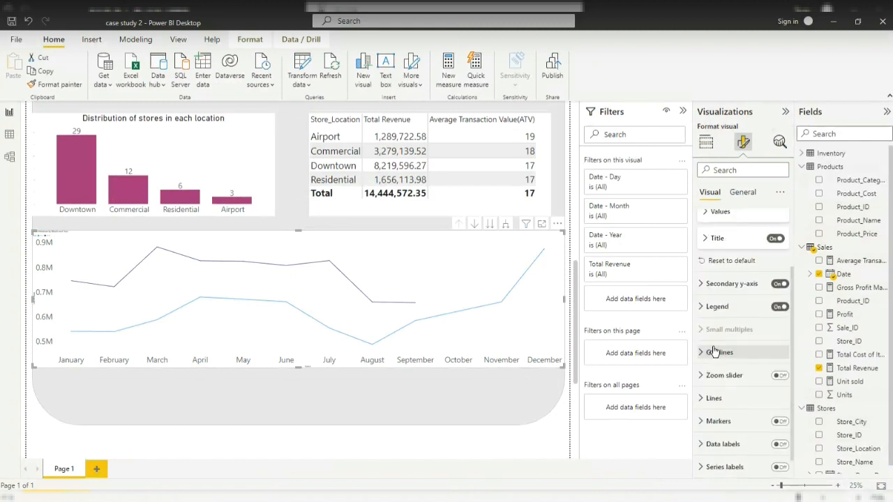
click(703, 307)
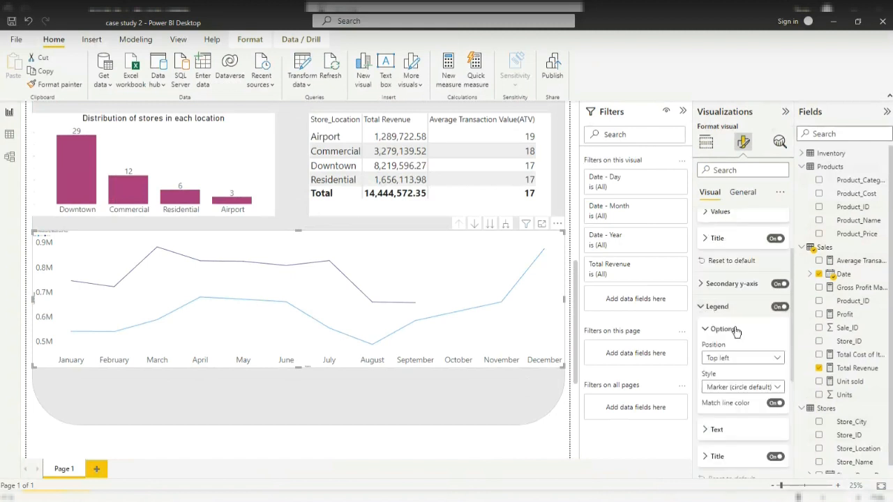
click(704, 429)
scroll(760, 401, down, 2)
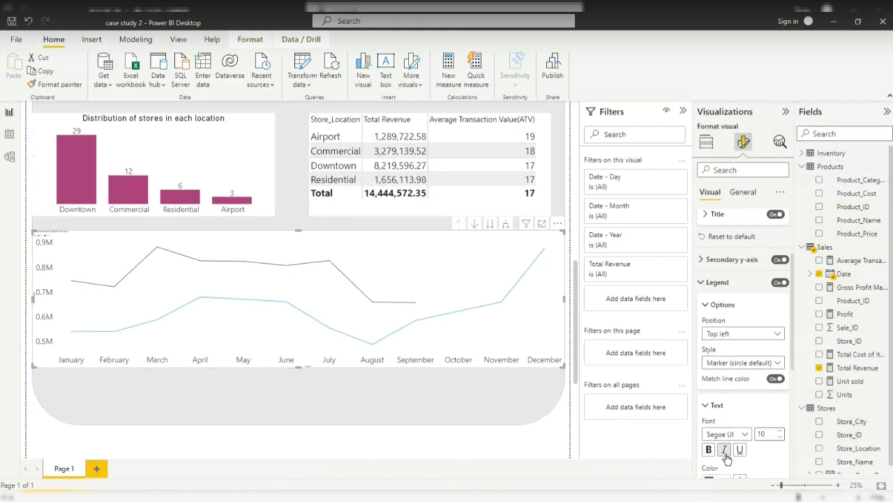
click(770, 375)
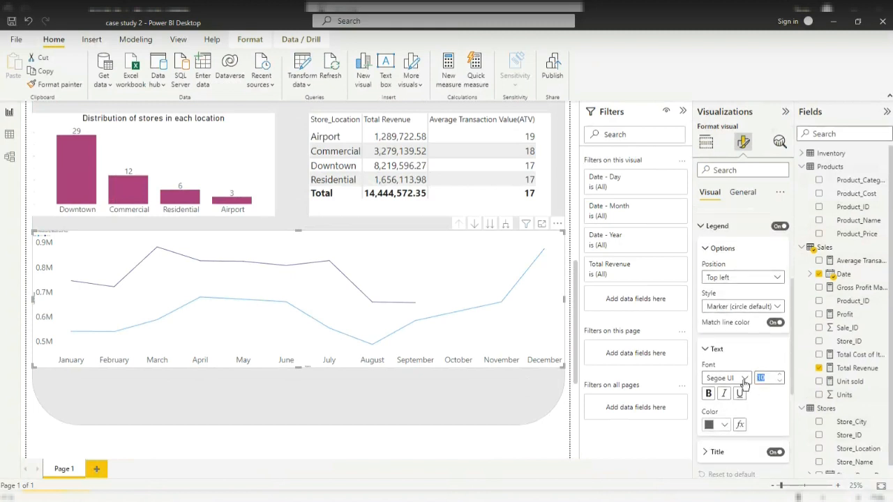
text(40)
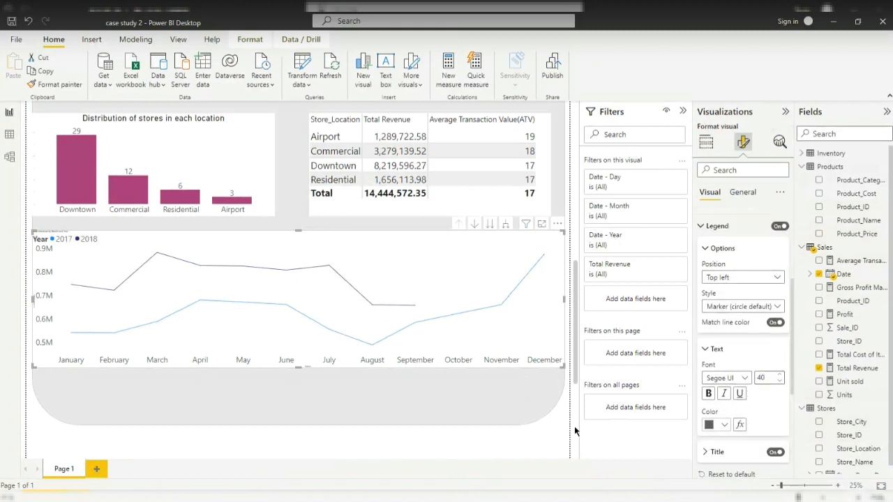
scroll(750, 290, up, 3)
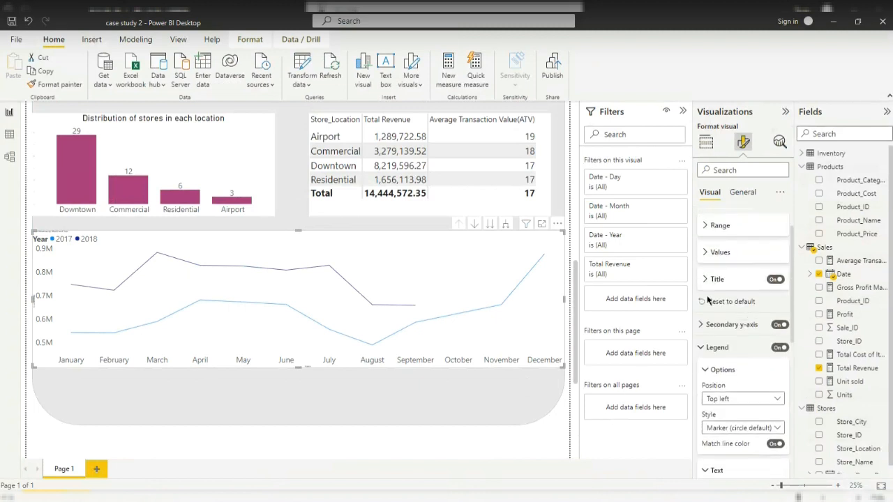
click(702, 347)
scroll(704, 307, up, 2)
Replace the line chart's title text with "Sales Trend".
click(741, 194)
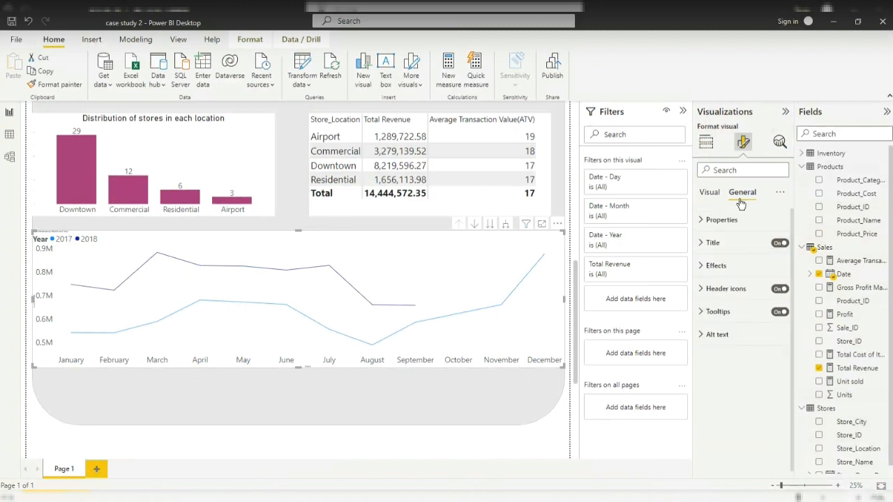
click(708, 243)
drag(706, 277, 841, 280)
text(TSa)
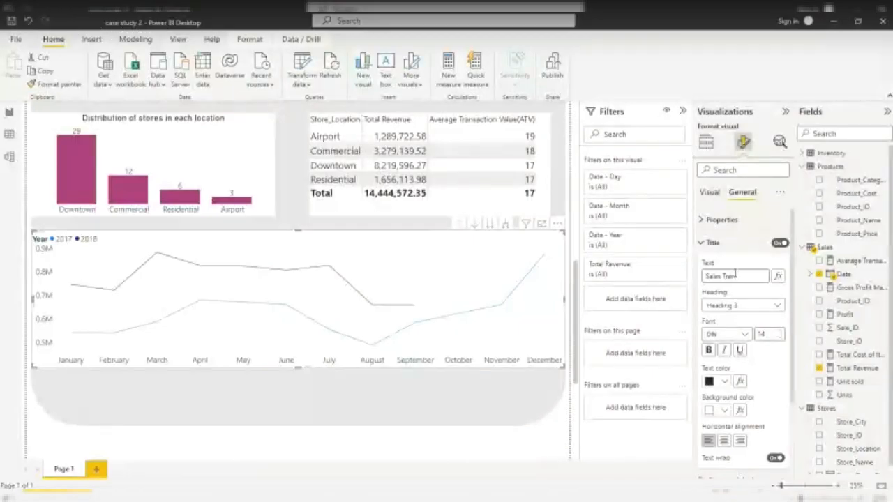
text(d)
Set the line chart title's font size to 40 and center the title horizontally.
drag(771, 337, 685, 335)
text(40)
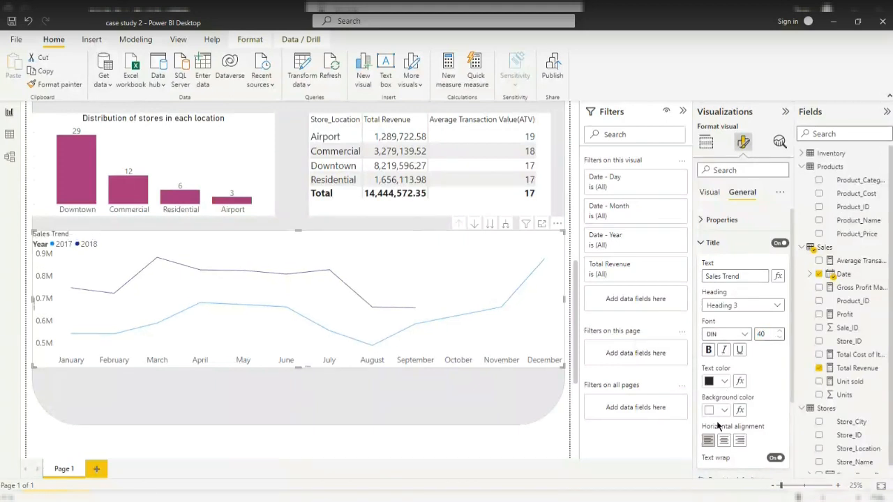
click(727, 441)
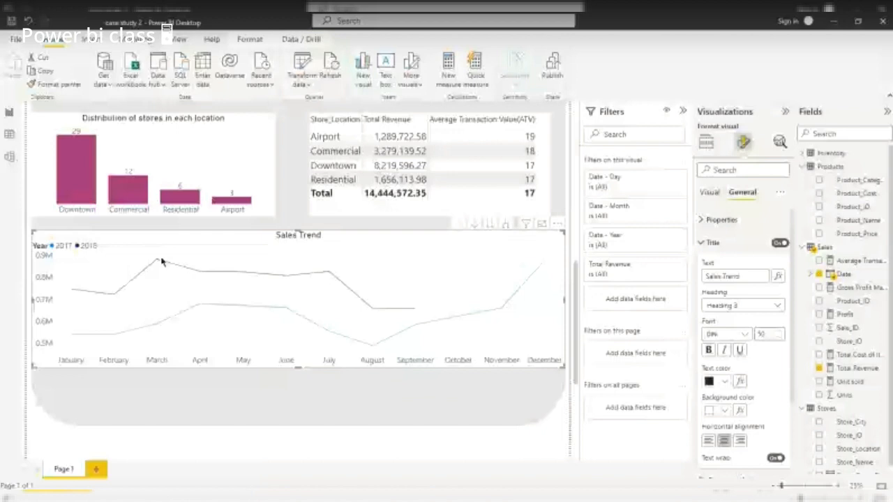
mouse_move(157, 262)
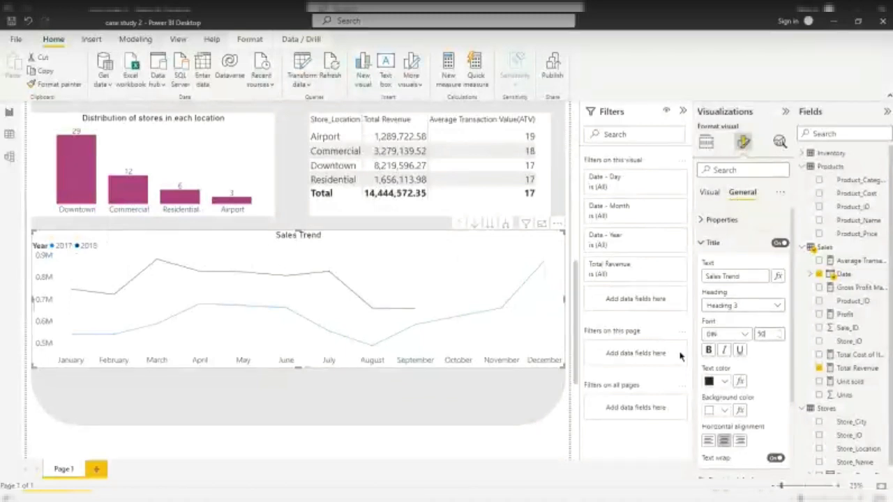
click(708, 242)
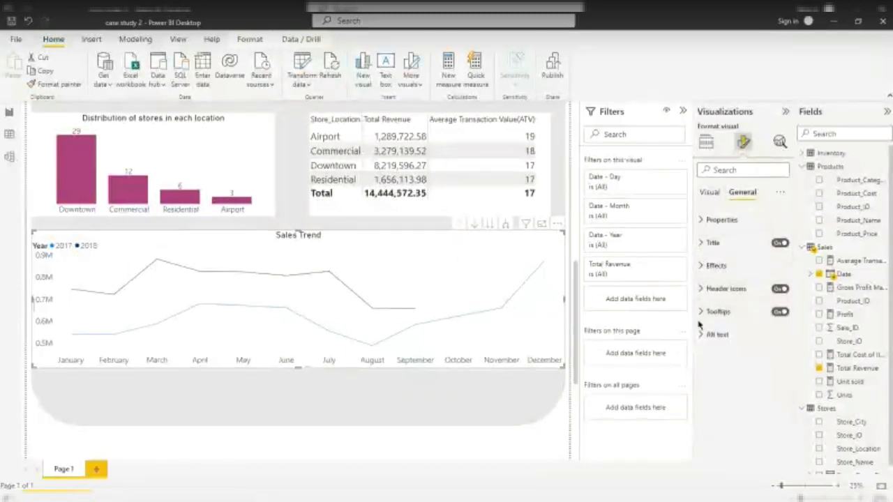
Recolor the line chart's 2017 line medium gray and its 2018 line dark purple.
click(716, 193)
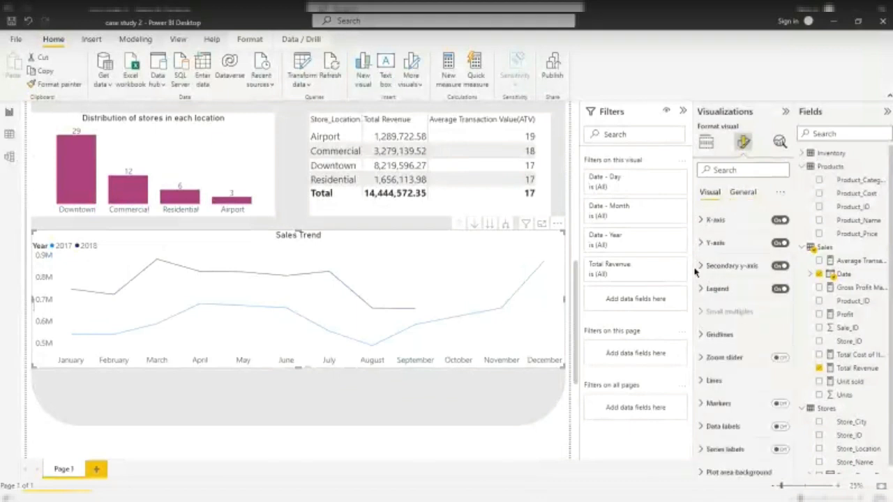
click(703, 380)
scroll(719, 380, down, 3)
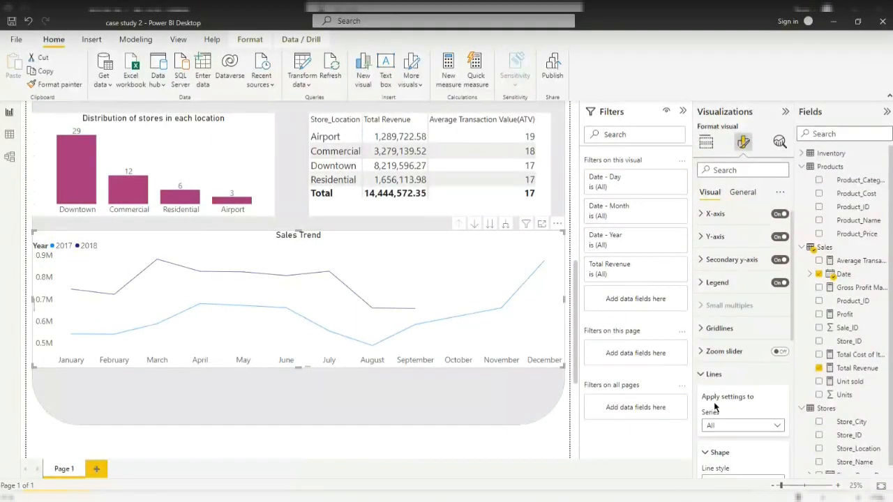
scroll(719, 381, down, 3)
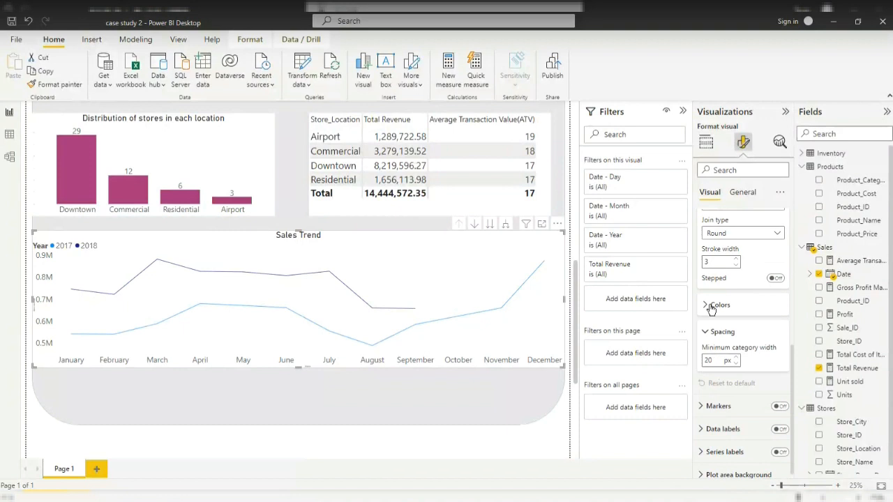
click(712, 307)
scroll(711, 335, down, 1)
click(723, 293)
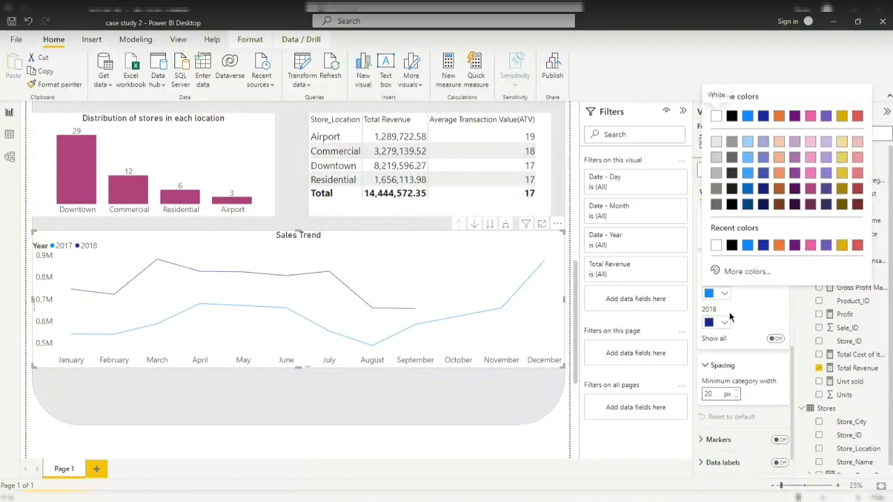
click(718, 158)
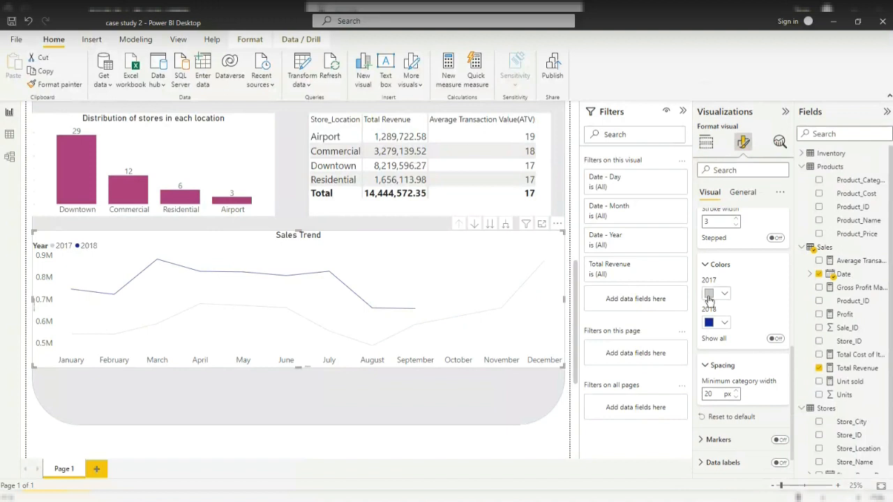
click(723, 291)
click(731, 146)
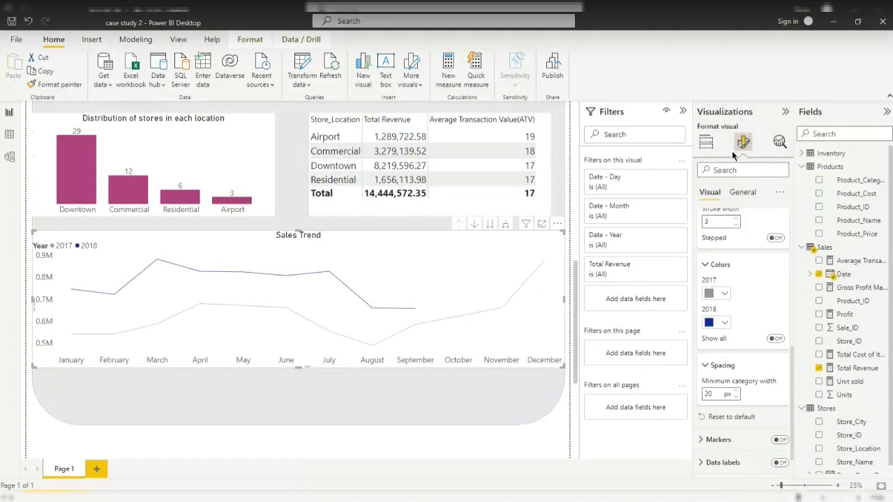
click(724, 322)
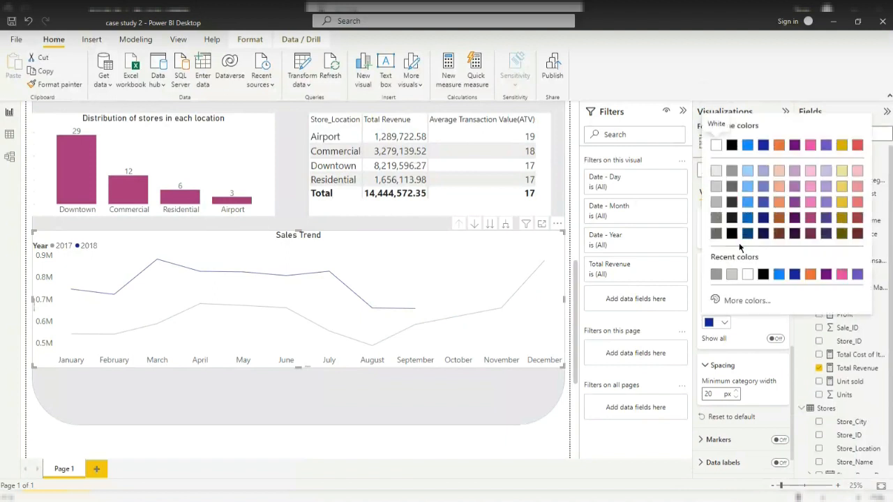
click(829, 277)
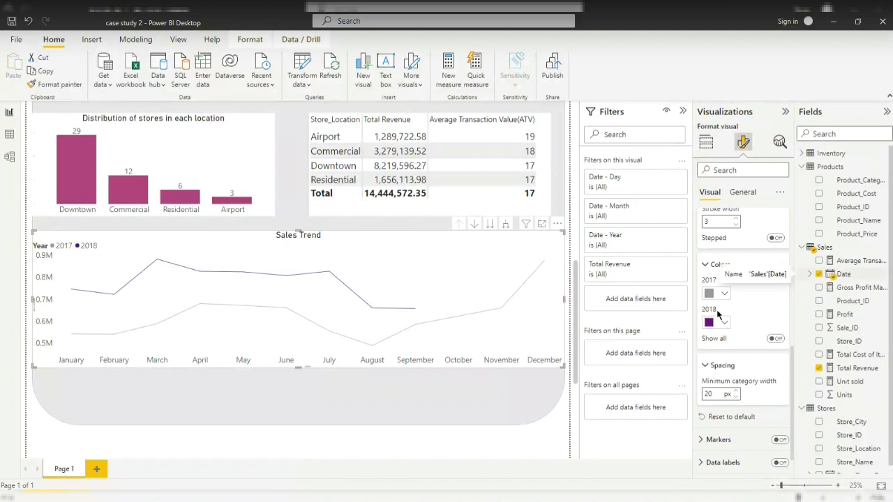
Stretch the gray background shape's lower edge downward to open up an empty area beneath the Sales Trend chart.
scroll(368, 255, down, 1)
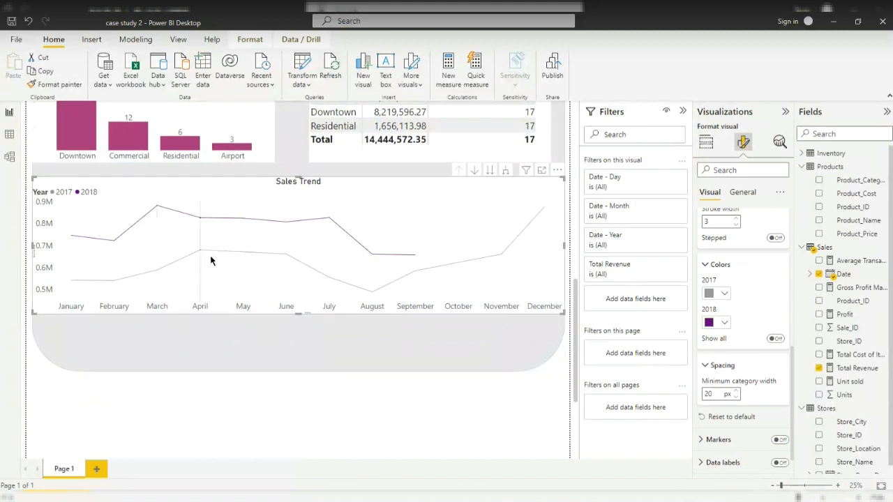
mouse_move(210, 257)
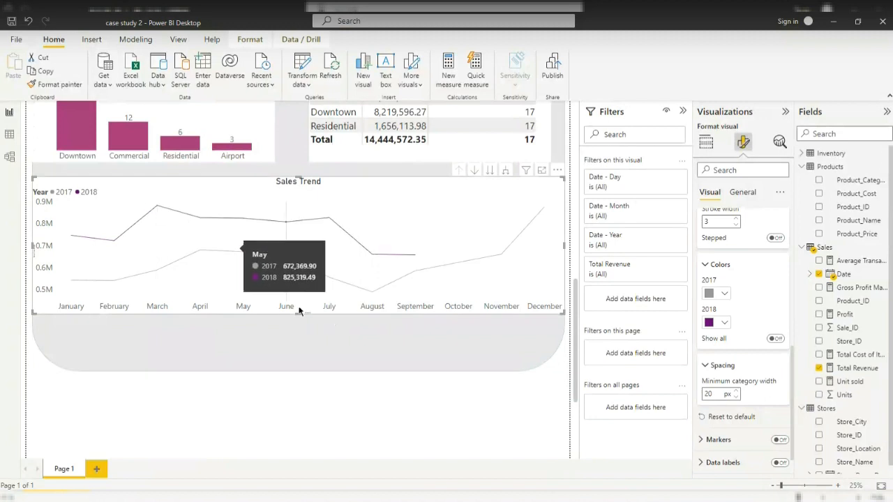
click(318, 368)
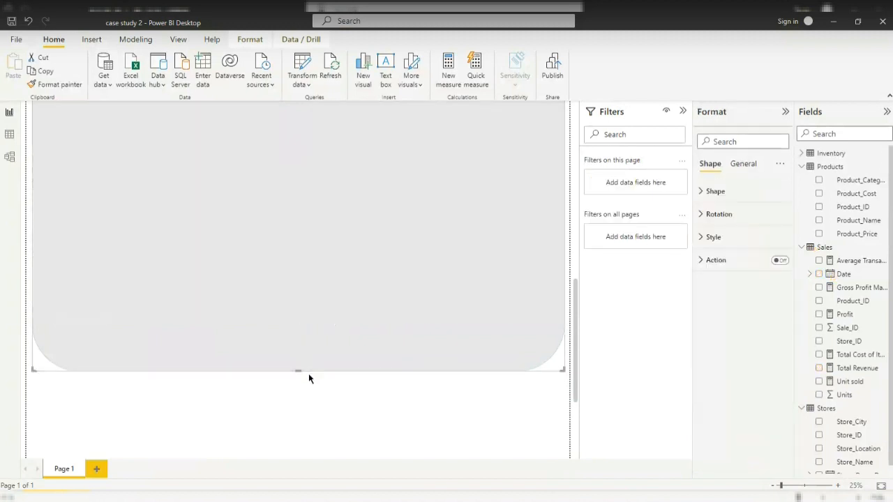
click(288, 398)
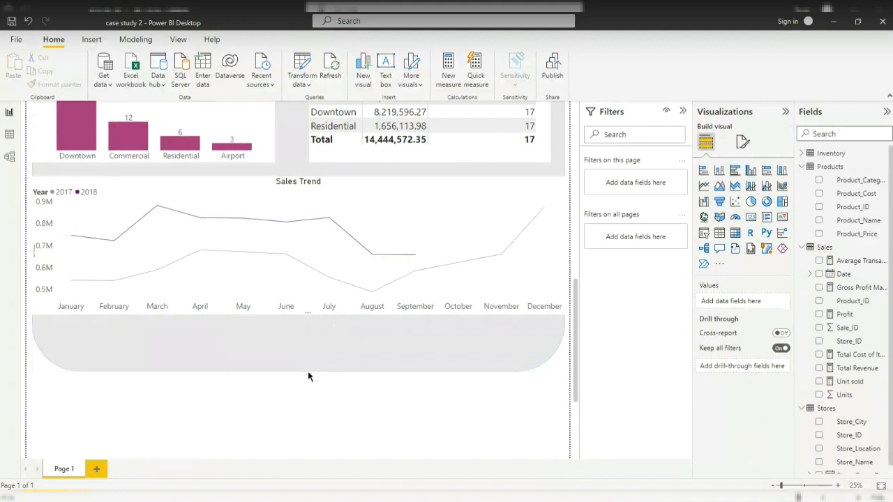
click(310, 361)
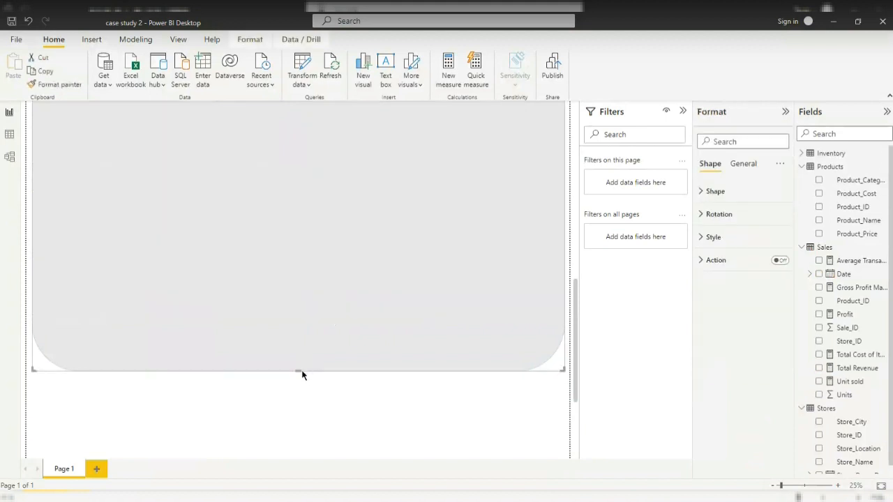
drag(299, 371, 297, 392)
click(296, 396)
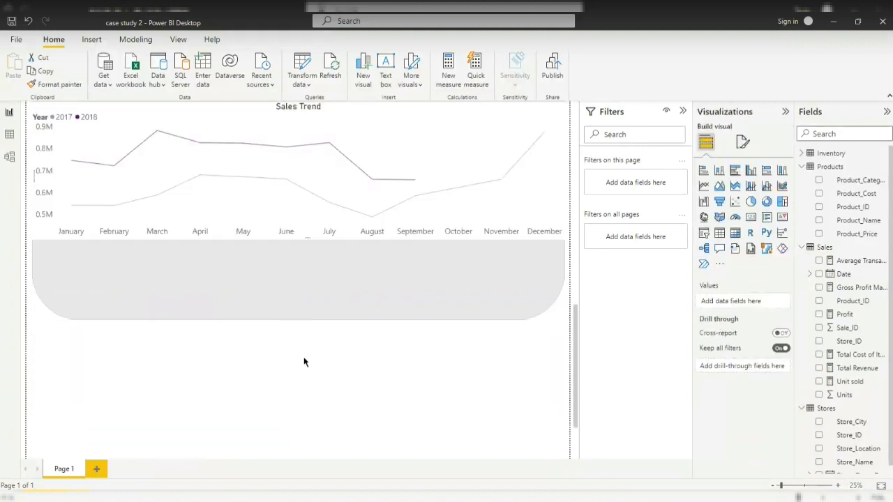
click(295, 316)
drag(297, 314, 263, 442)
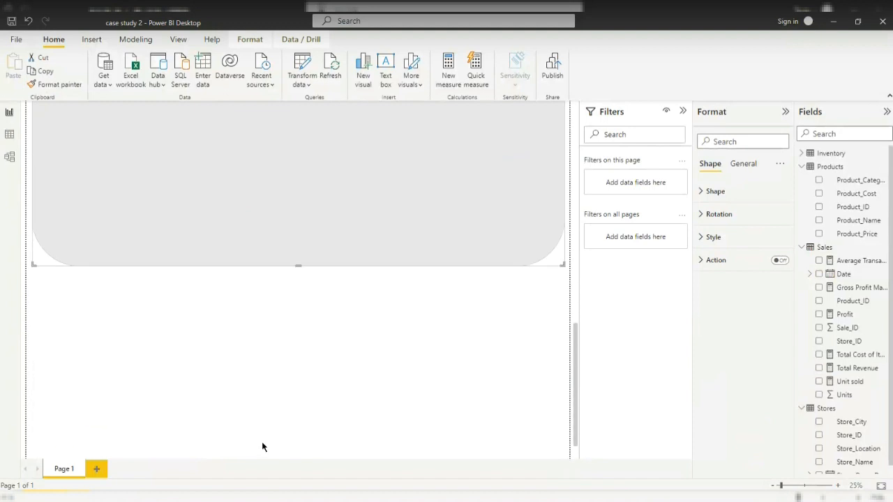
drag(295, 265, 283, 350)
click(281, 379)
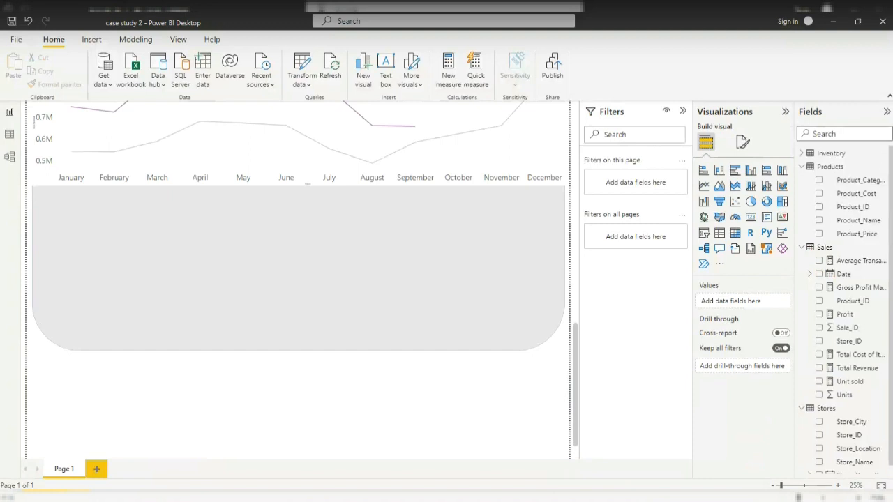
Extend the gray background shape further down, close to the bottom of the report page.
click(307, 350)
drag(298, 350, 275, 414)
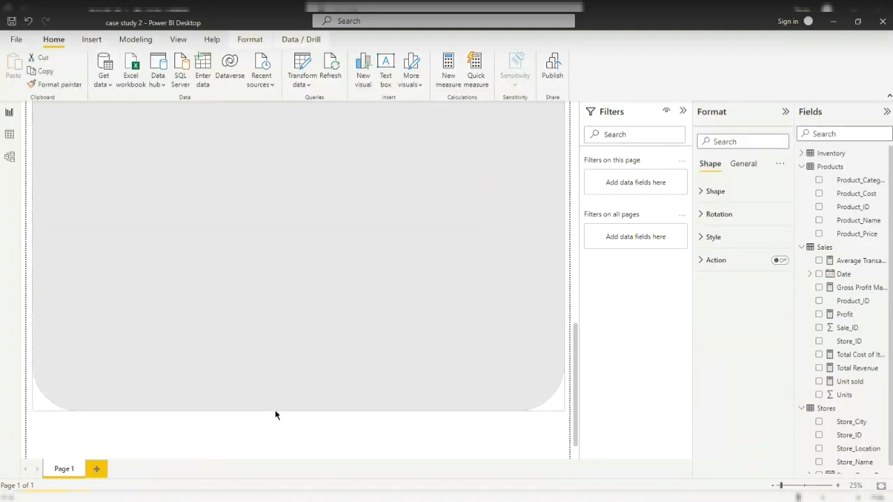
scroll(205, 285, up, 5)
scroll(240, 355, down, 6)
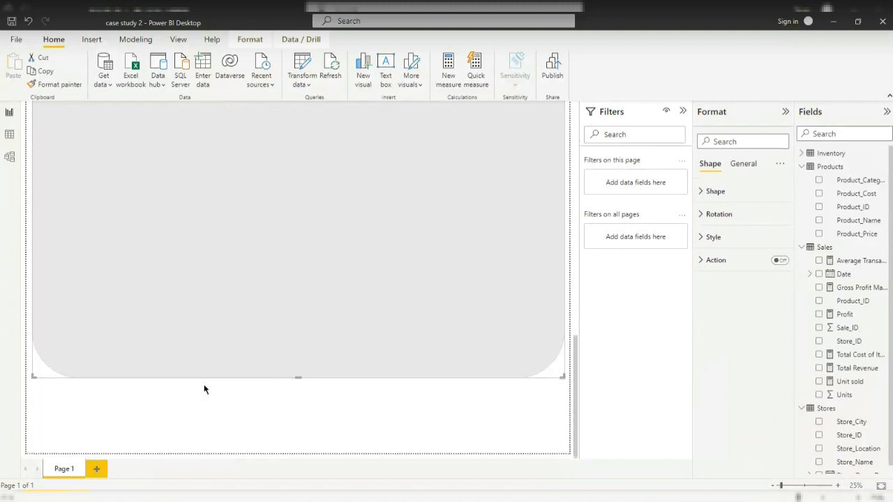
click(204, 388)
scroll(209, 312, up, 8)
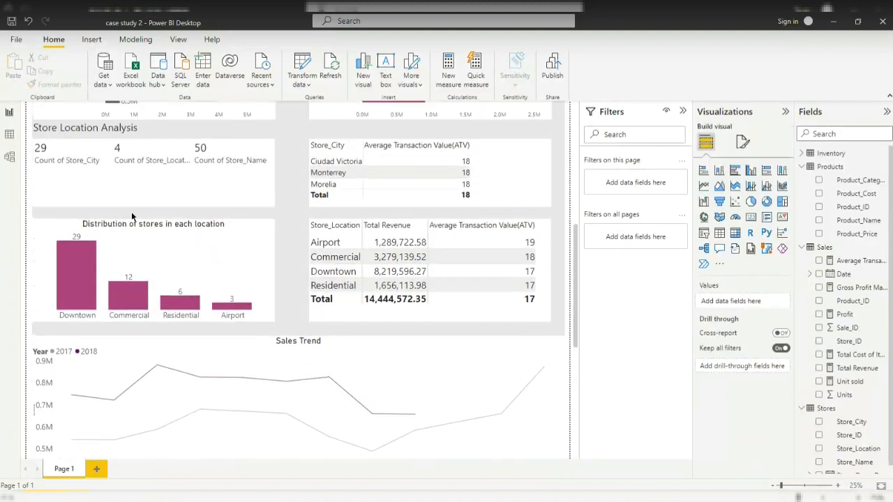
Duplicate the "Store Location Analysis" heading text box.
click(193, 135)
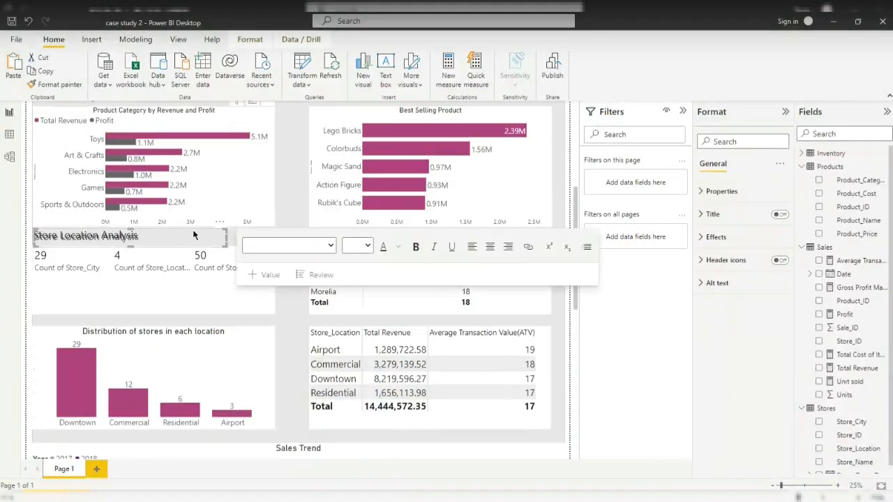
click(222, 245)
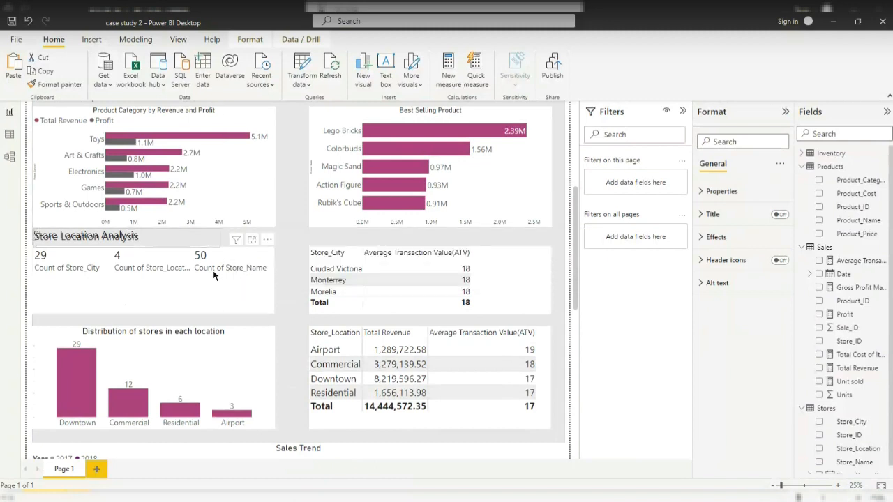
click(219, 239)
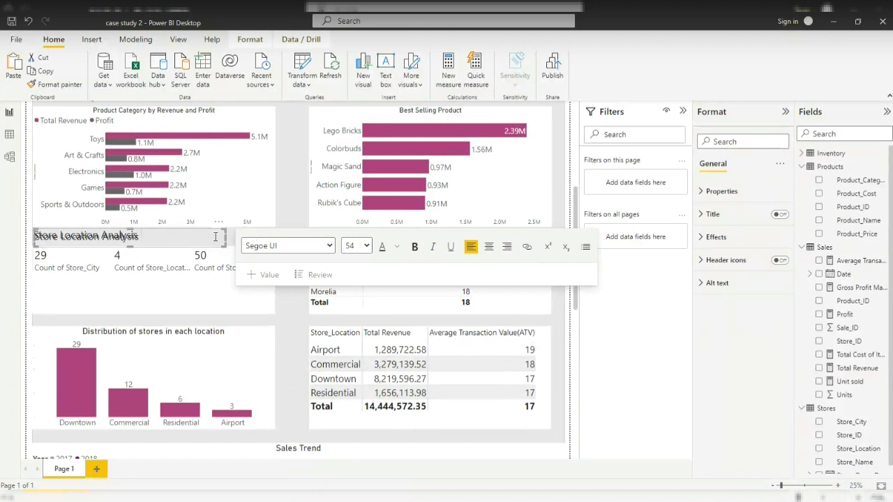
click(214, 287)
scroll(213, 285, down, 7)
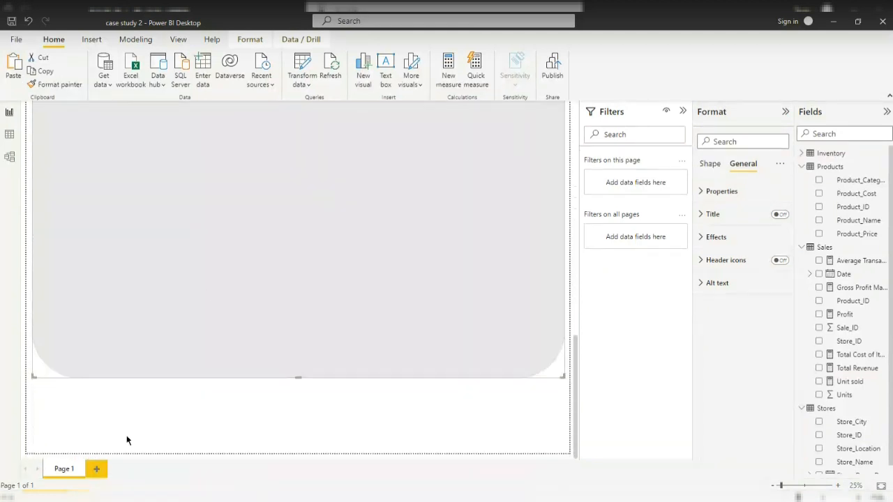
click(126, 438)
scroll(171, 230, up, 8)
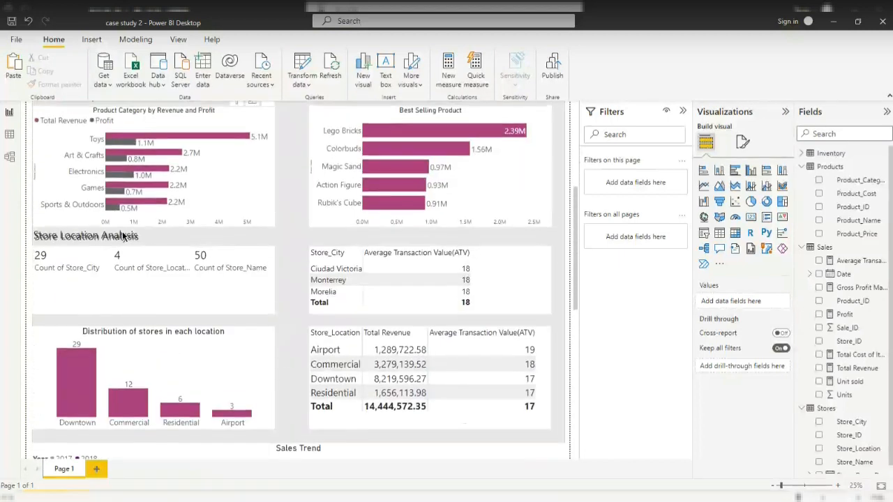
Move the duplicated heading text box off the original and down over the store distribution chart.
click(129, 236)
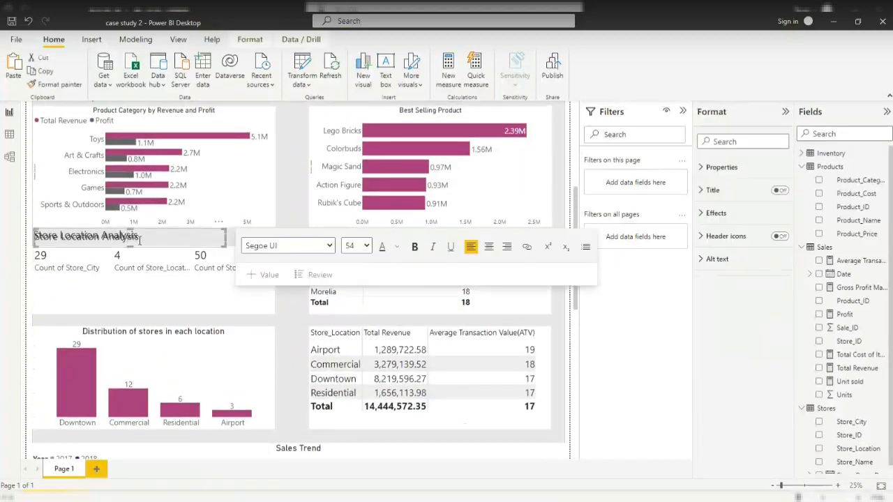
click(225, 237)
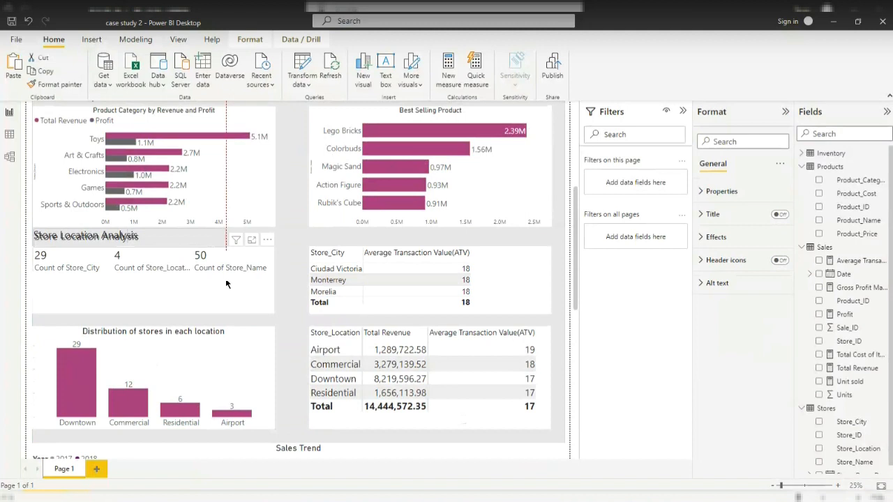
click(226, 283)
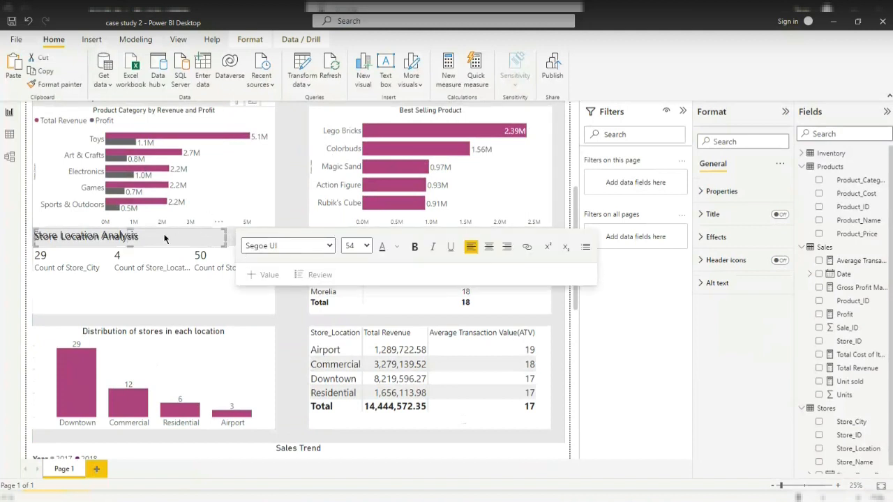
click(208, 196)
click(129, 234)
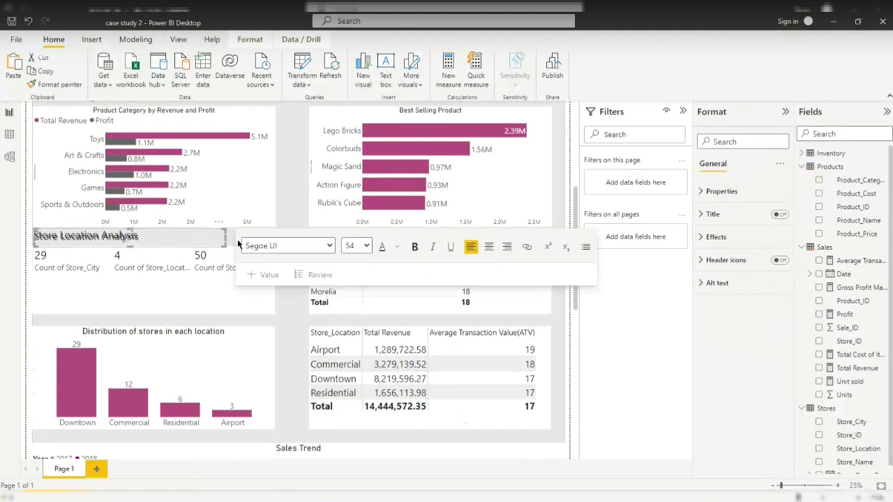
click(229, 283)
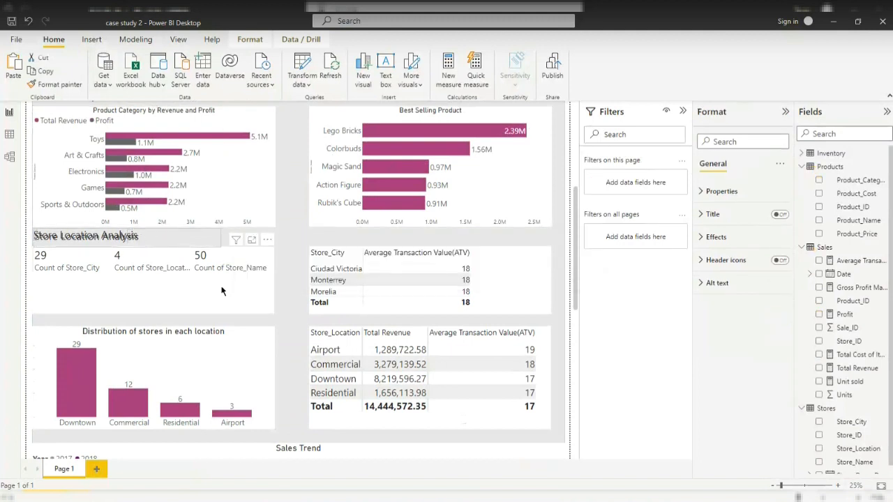
click(135, 244)
drag(130, 246, 109, 393)
drag(119, 223, 110, 364)
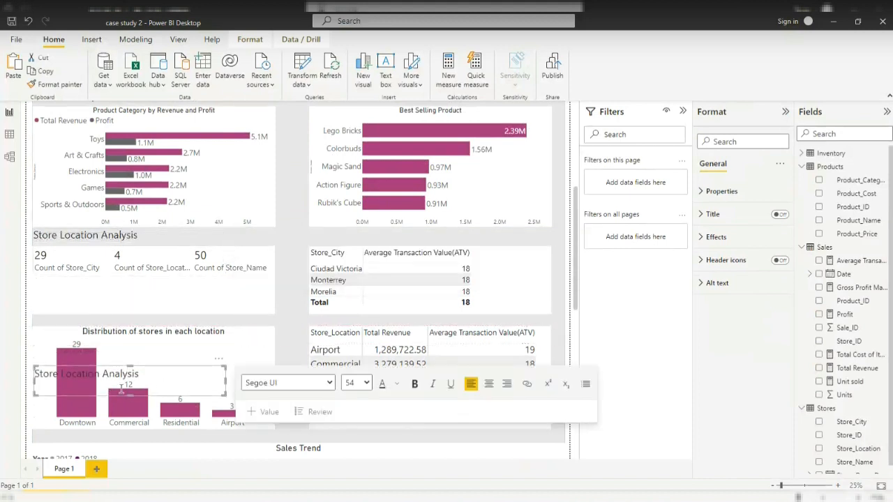
click(115, 435)
Reposition and resize the duplicated heading as a one-line box in the gray area directly below the Sales Trend chart.
scroll(116, 431, down, 5)
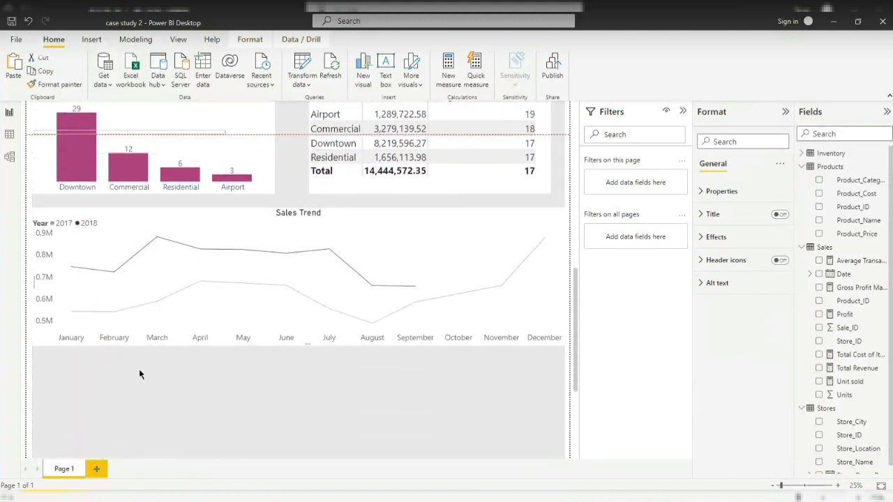
scroll(167, 122, up, 1)
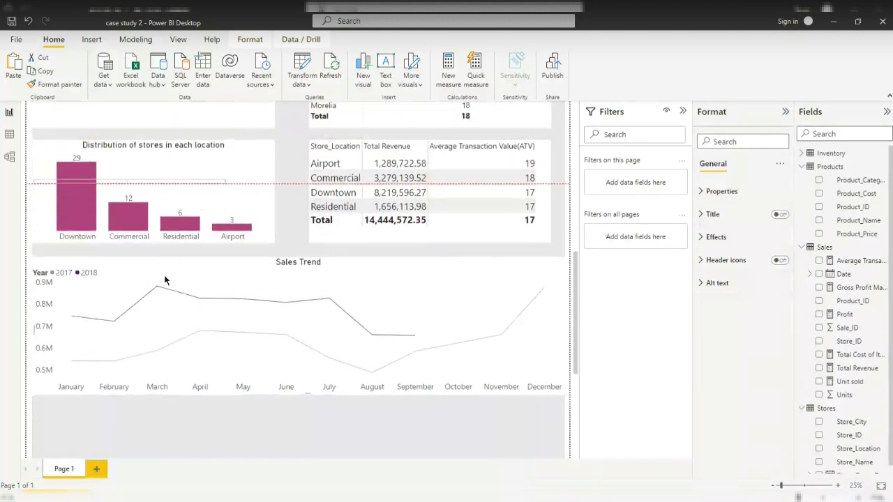
mouse_move(192, 153)
mouse_down()
mouse_move(189, 139)
mouse_move(182, 147)
mouse_up()
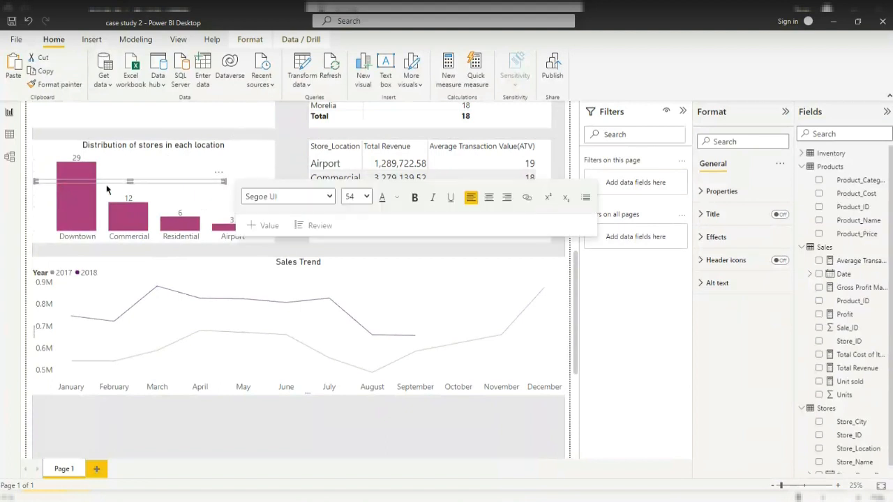
drag(130, 185, 110, 389)
drag(133, 179, 127, 420)
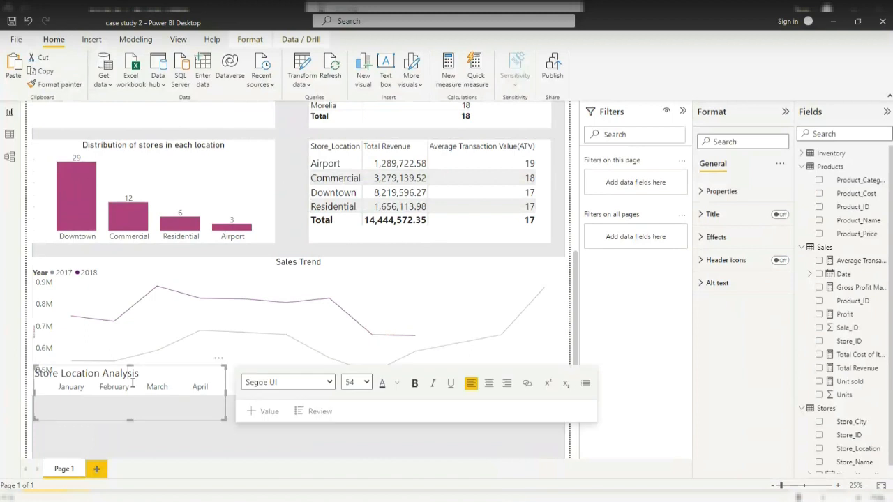
drag(131, 371, 128, 401)
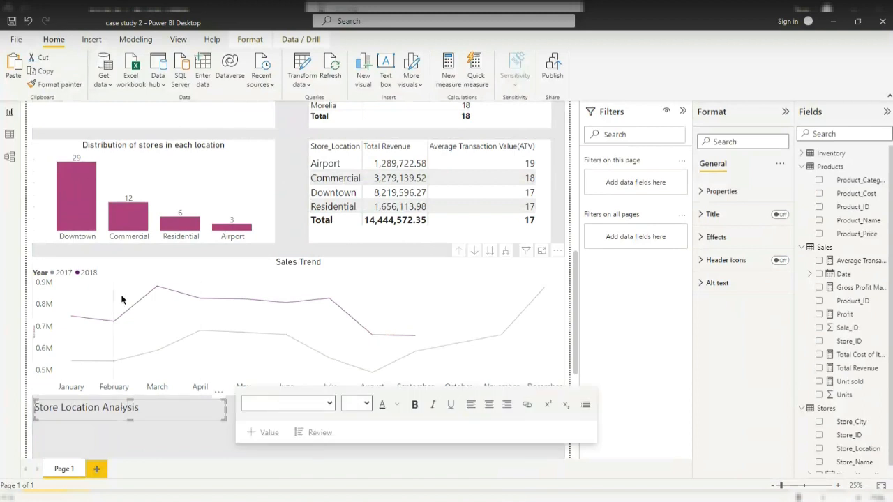
click(171, 349)
Replace the duplicated heading's text with "Insights and Recommendation".
click(130, 406)
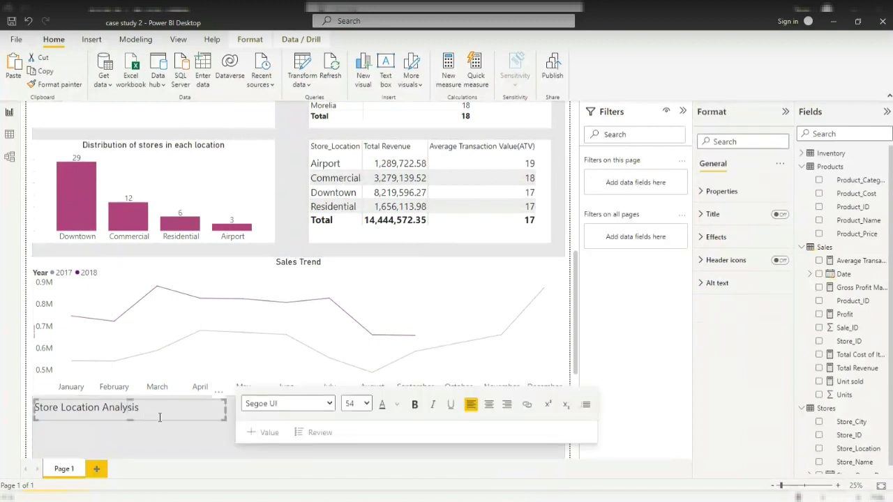
drag(160, 414, 15, 411)
text(Insi)
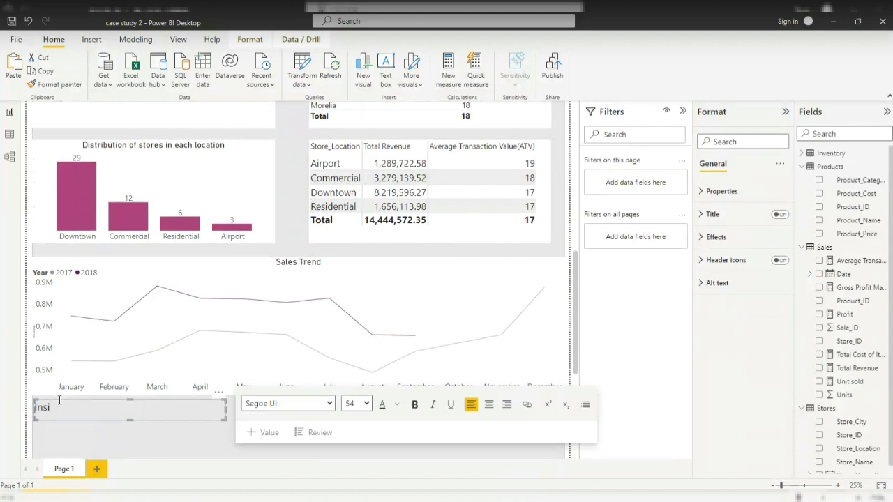
text(nd Recomm)
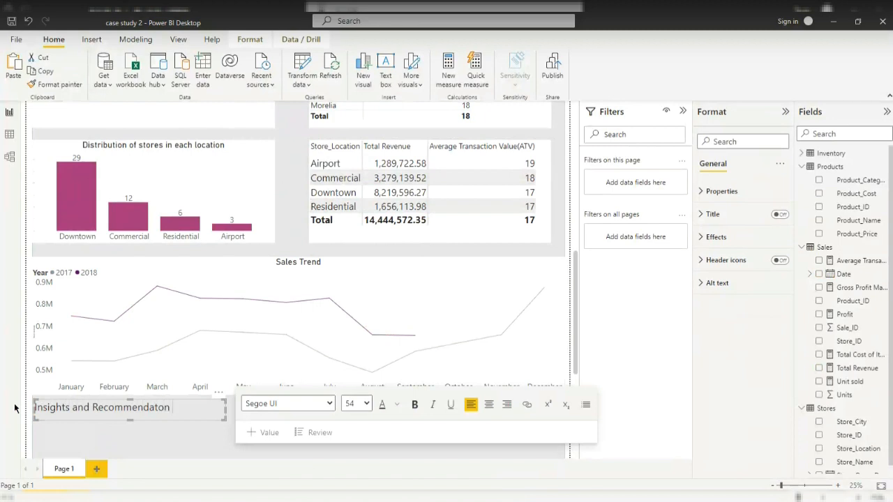
text(endati)
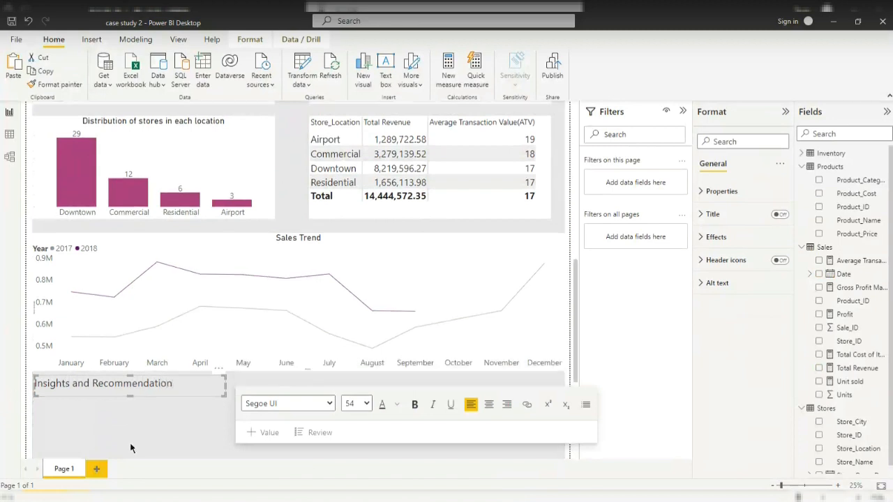
Insert an oval shape on the report page for the Insights and Recommendation section.
scroll(134, 442, down, 3)
click(147, 389)
scroll(43, 445, down, 2)
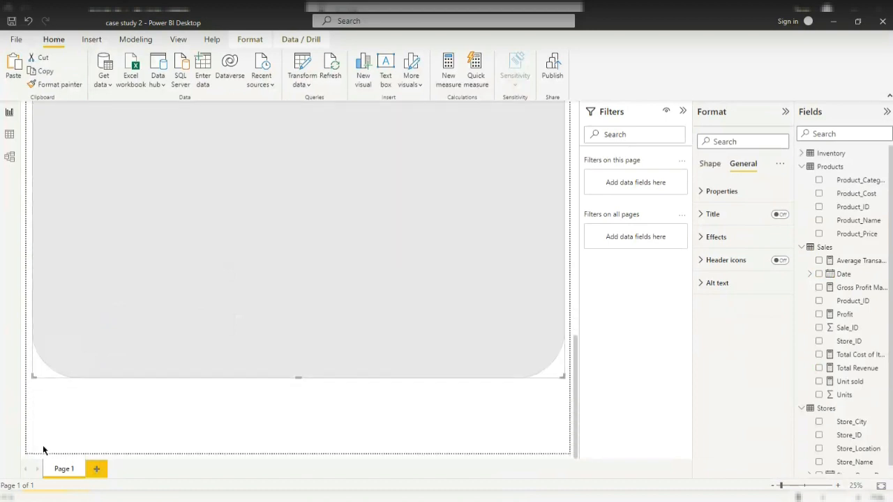
click(76, 414)
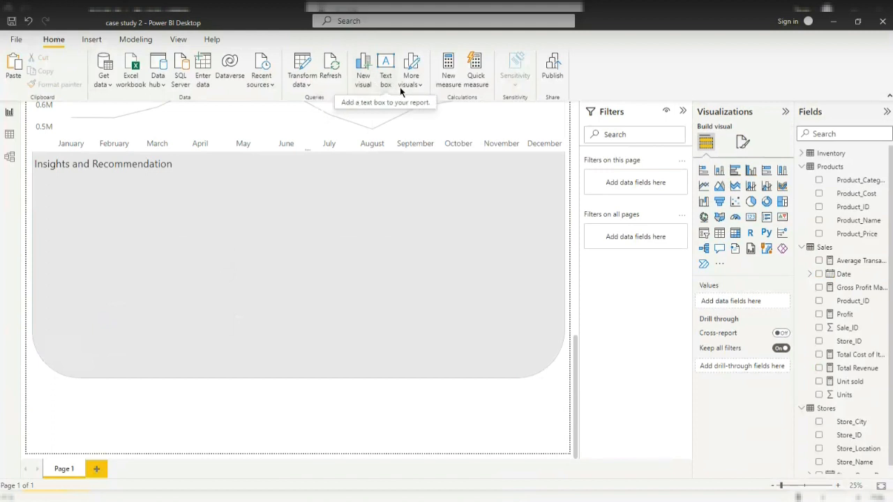
click(99, 38)
click(411, 77)
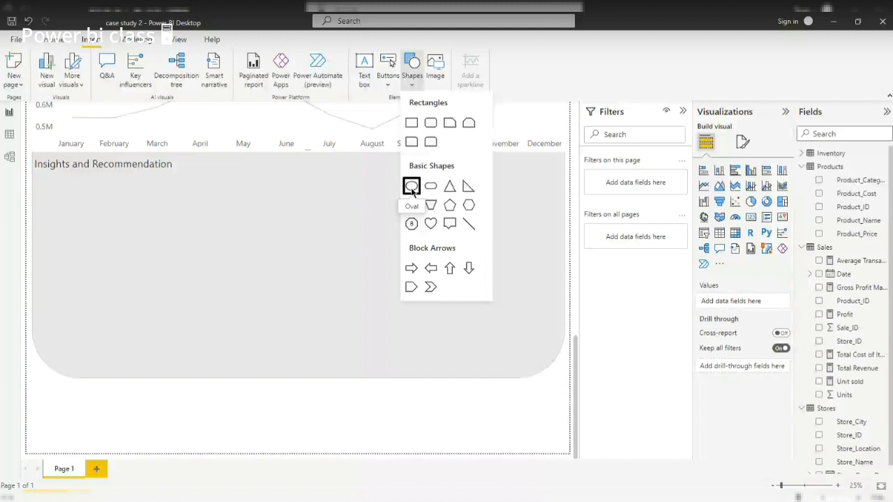
click(409, 183)
scroll(251, 307, down, 1)
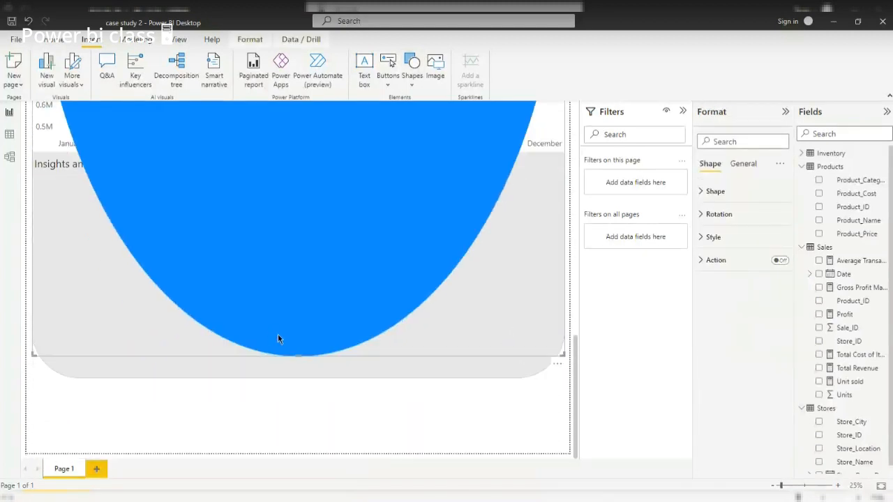
Shorten the page-high oval from above so that it starts at the Store Location Analysis section.
scroll(304, 215, up, 5)
scroll(306, 160, up, 3)
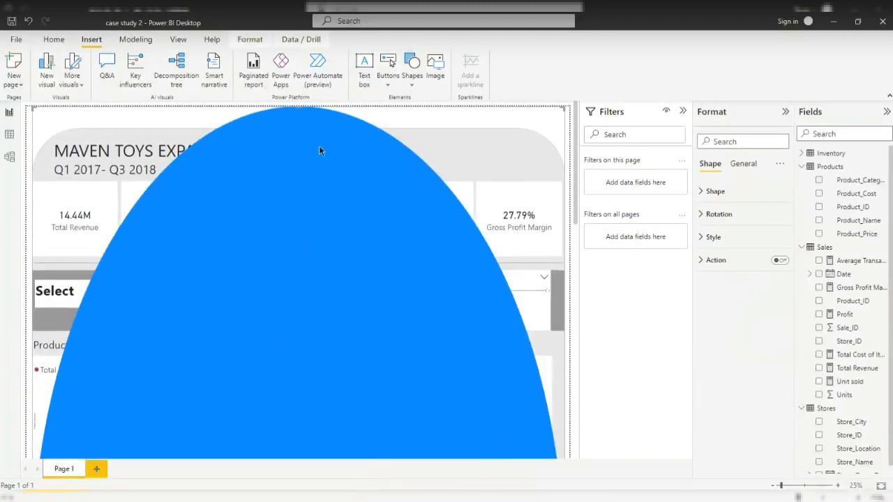
drag(301, 108, 265, 456)
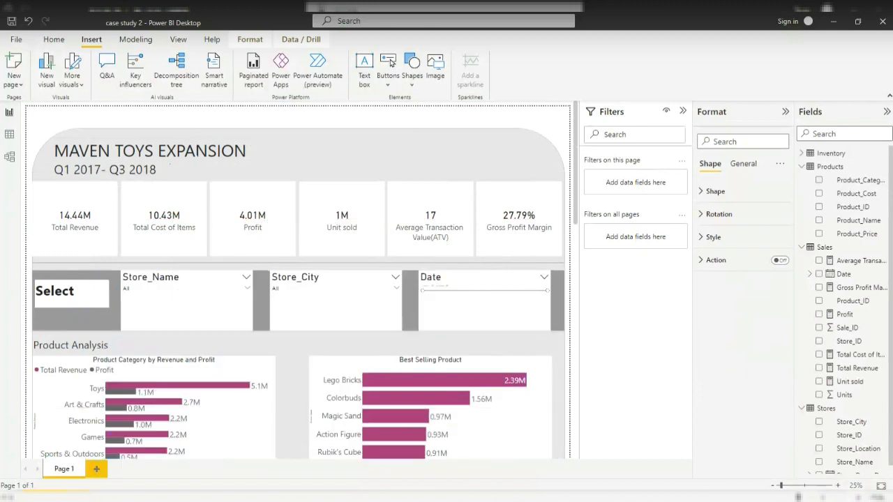
scroll(256, 366, down, 6)
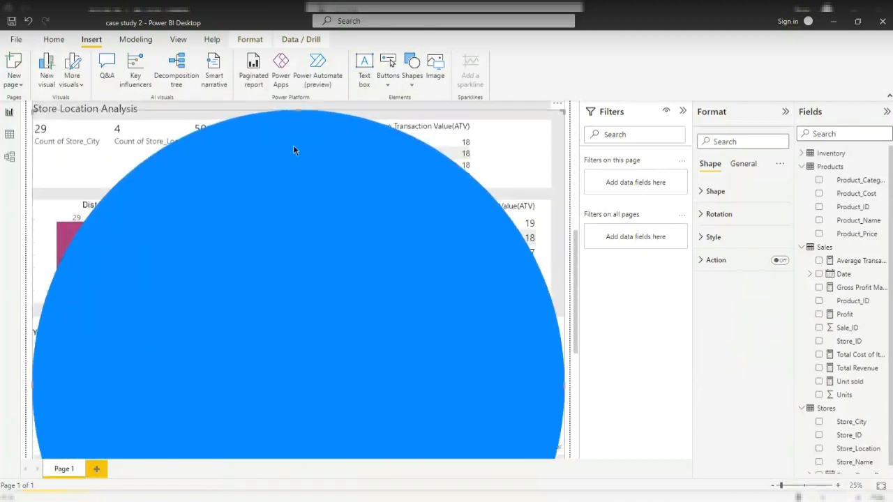
Shorten the oval further from above so that it starts just below the Insights and Recommendation heading.
drag(295, 110, 293, 335)
scroll(509, 352, down, 2)
scroll(516, 370, down, 3)
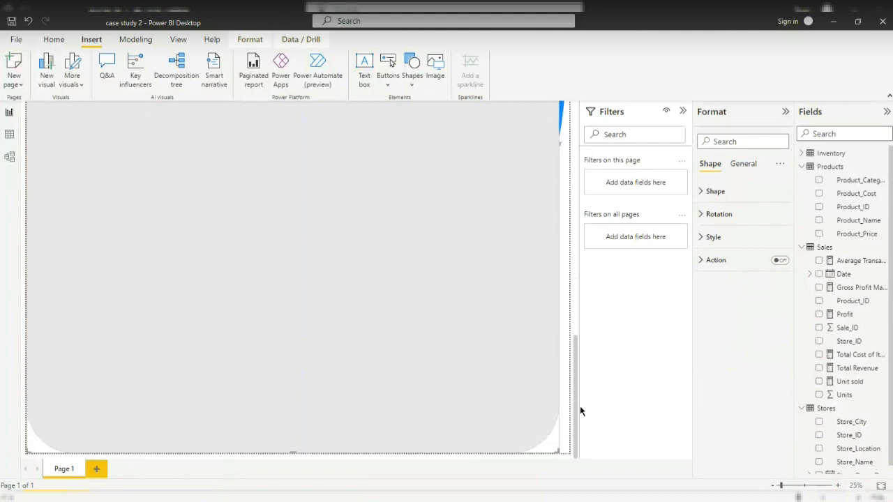
click(563, 379)
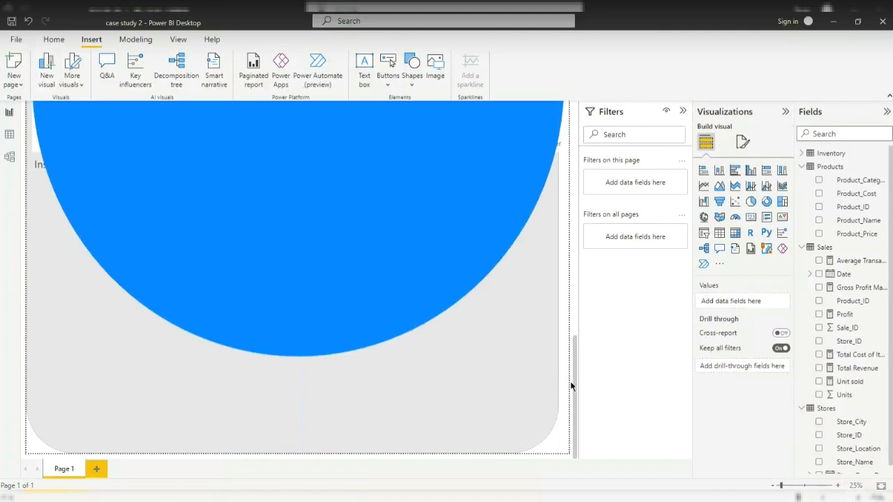
scroll(281, 264, up, 6)
click(298, 191)
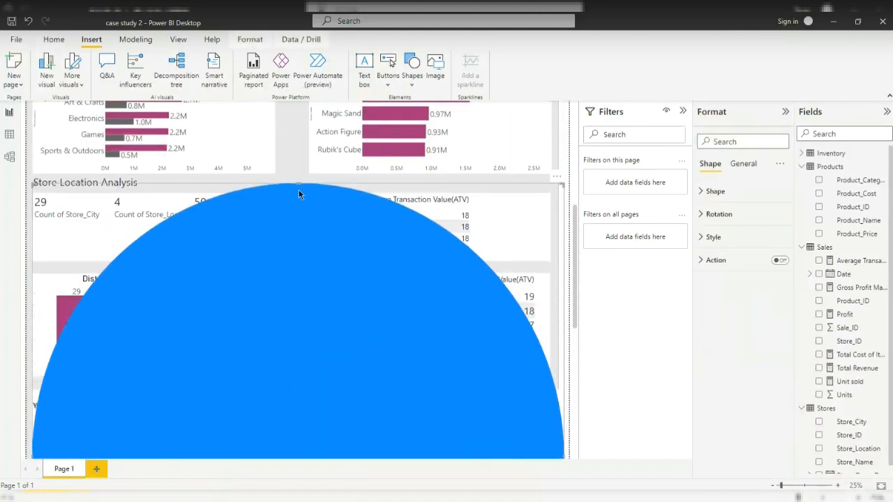
click(298, 182)
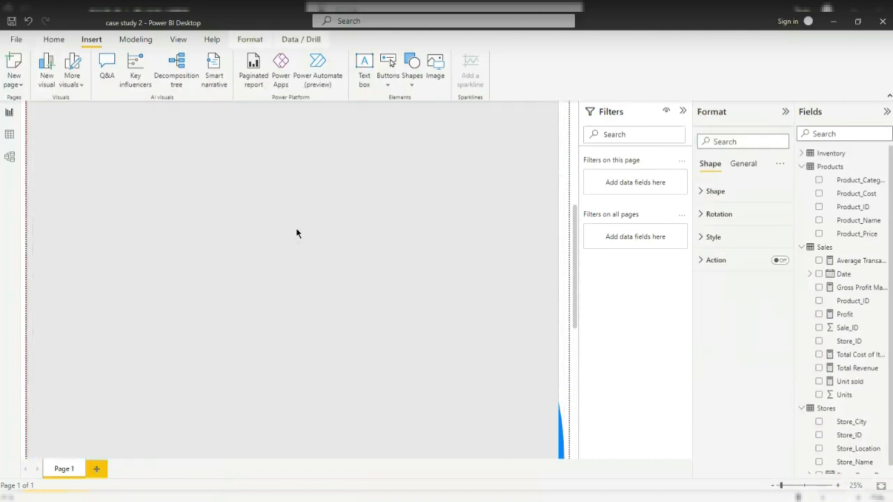
click(560, 375)
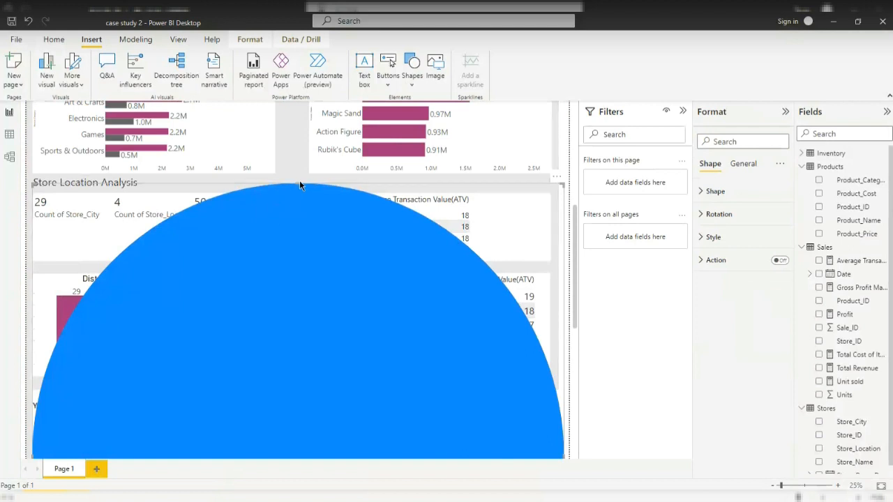
drag(300, 184, 305, 397)
scroll(305, 397, down, 5)
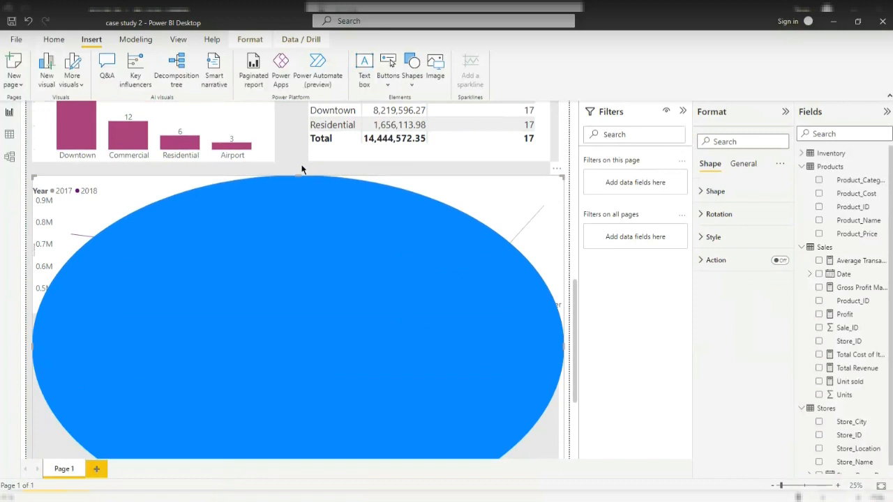
drag(299, 175, 286, 340)
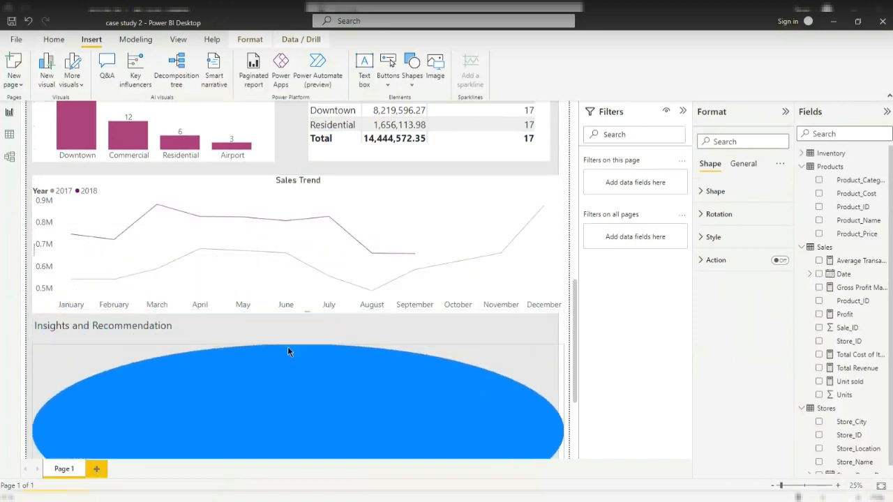
scroll(286, 345, down, 4)
Narrow and flatten the oval into a small shape directly under the start of the Insights and Recommendation heading.
drag(563, 270, 137, 258)
drag(86, 354, 101, 238)
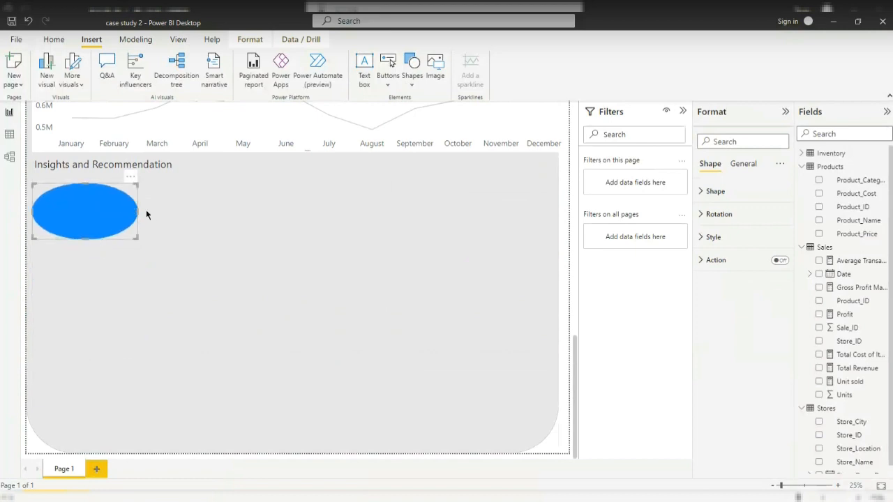
drag(139, 210, 80, 210)
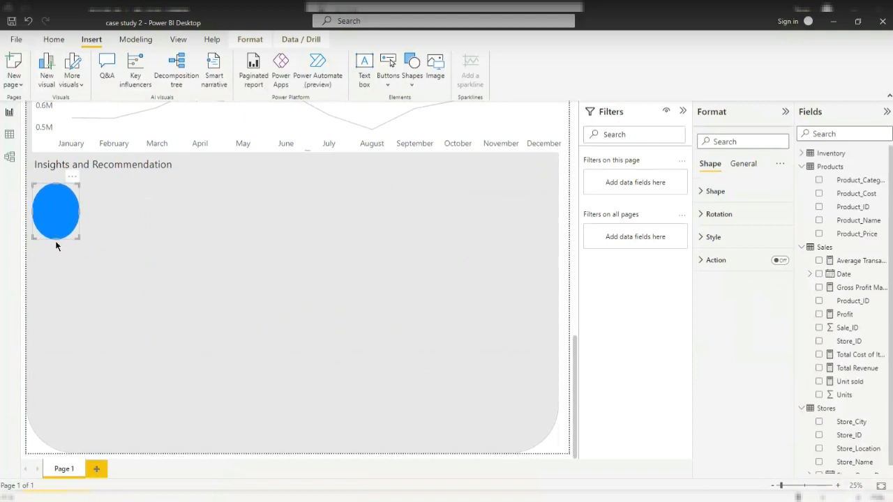
drag(55, 239, 57, 211)
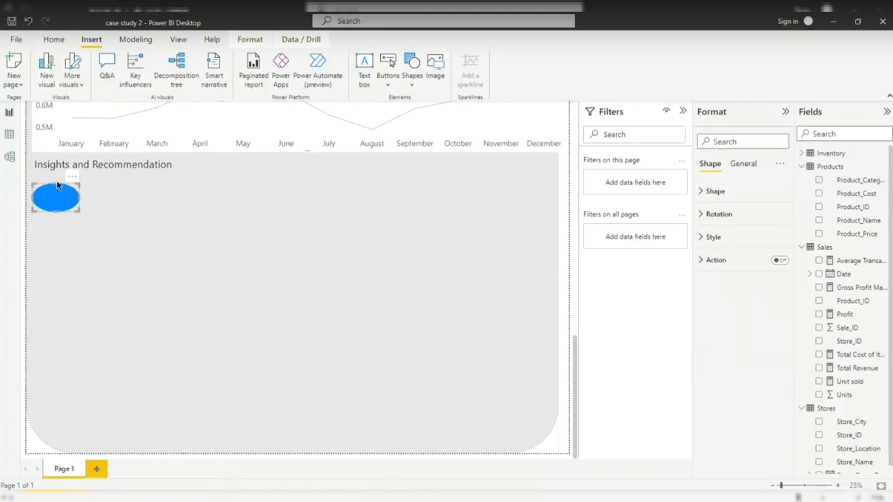
drag(55, 184, 55, 178)
Reduce the small oval's width and adjust its height so that it forms an even circle.
click(81, 197)
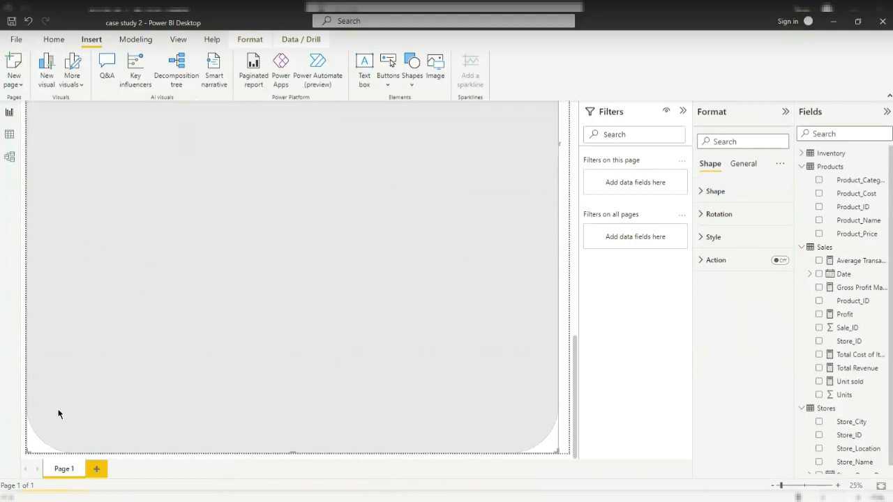
click(561, 409)
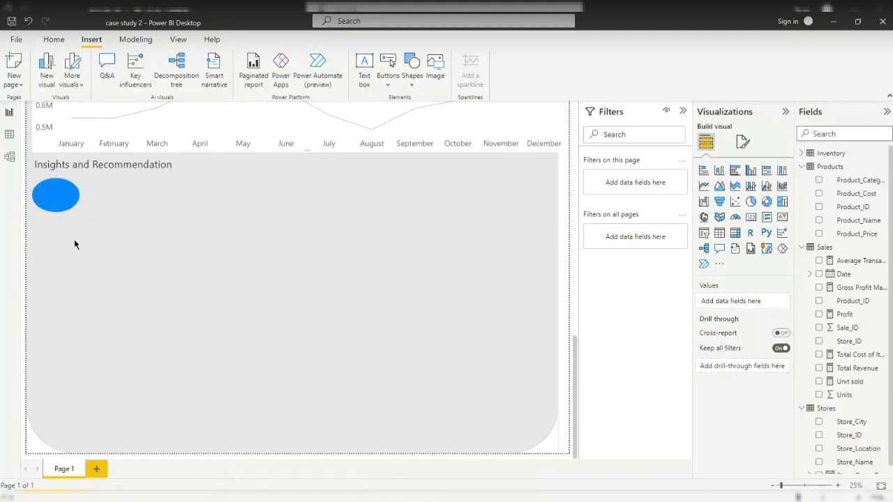
click(79, 196)
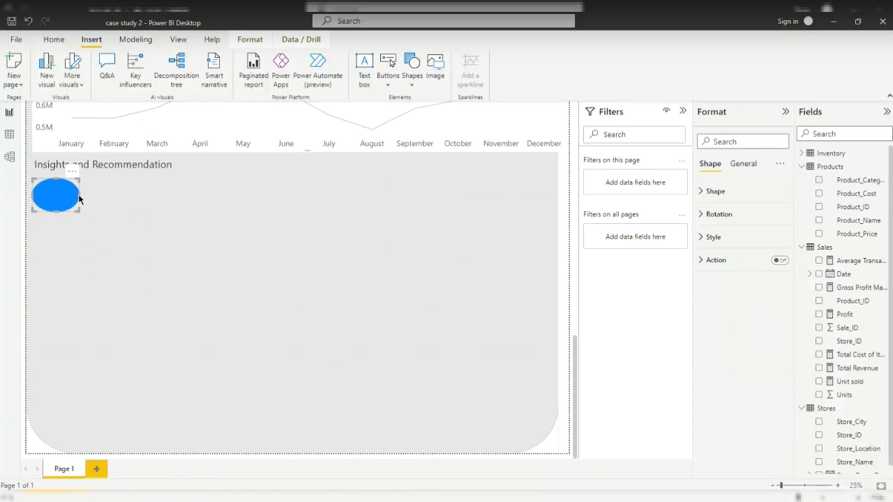
drag(79, 196, 49, 209)
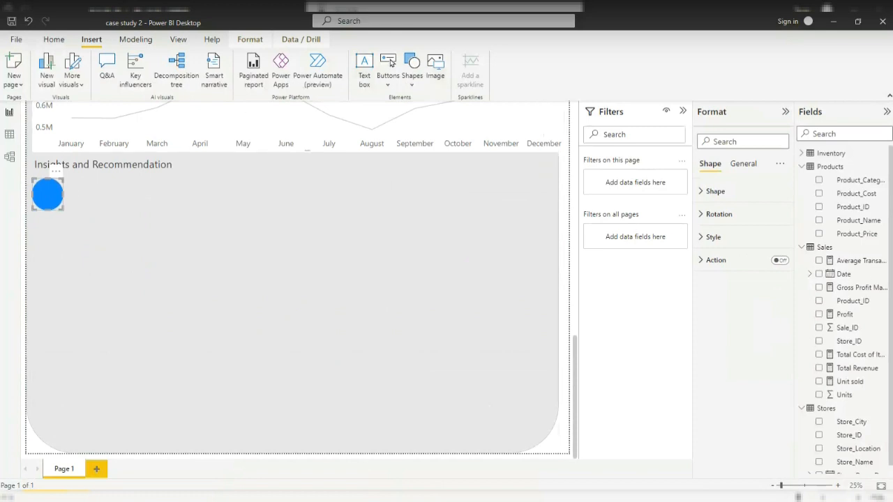
Change the circle's fill color to the purple from the recent colors.
click(700, 238)
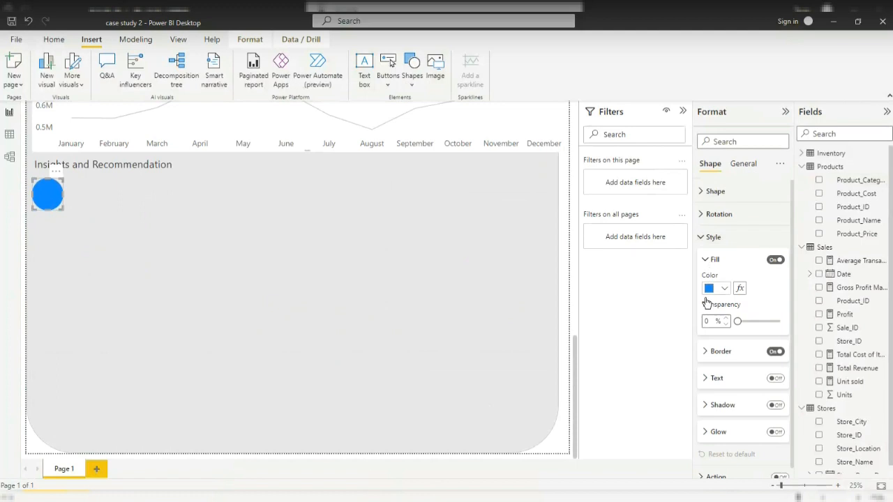
click(723, 289)
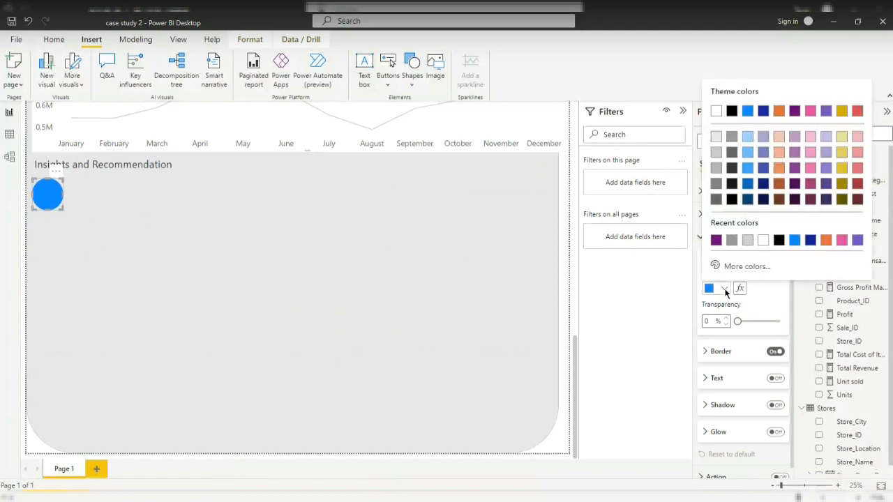
click(716, 241)
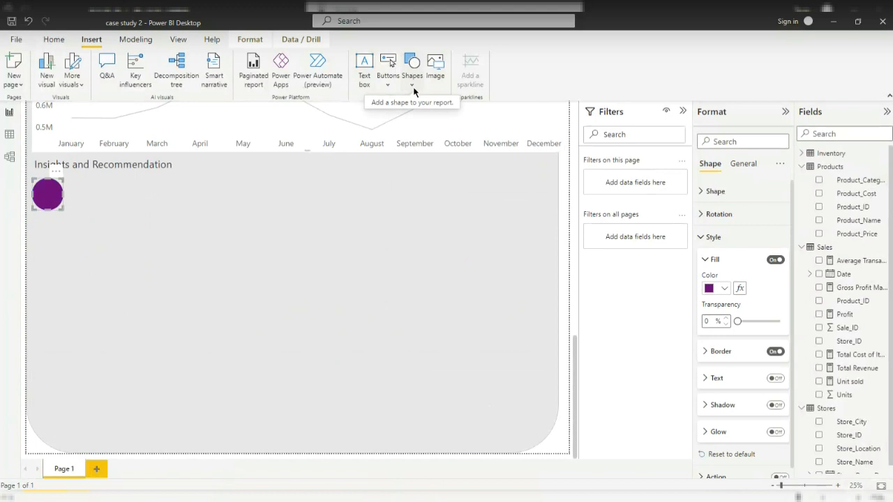
Insert a text box on the report page and extend its lower edge down into the product category chart.
click(361, 83)
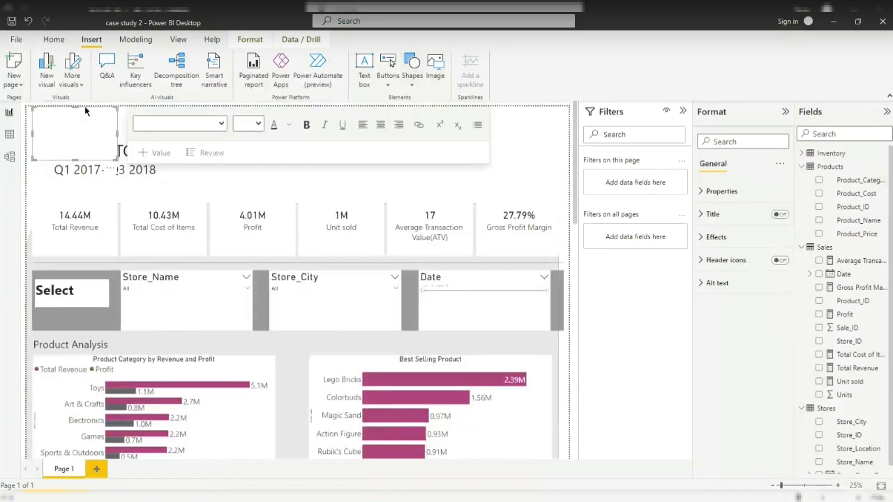
click(81, 154)
click(538, 139)
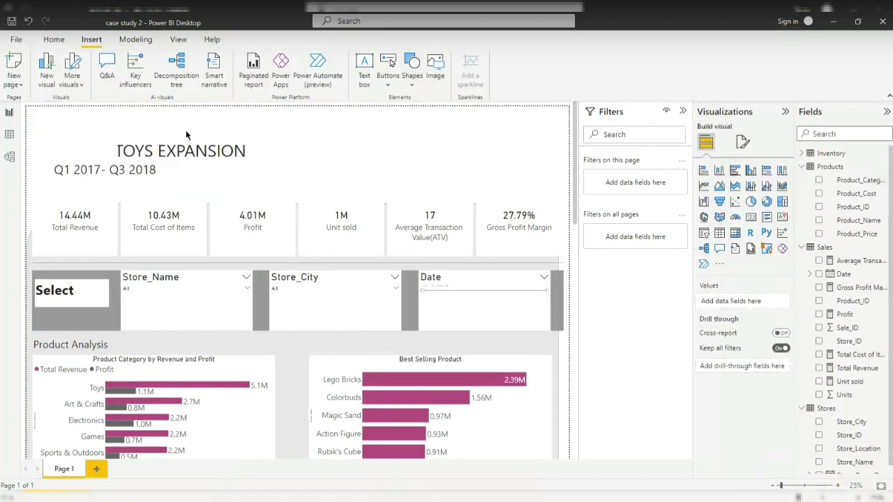
click(99, 116)
drag(76, 160, 62, 399)
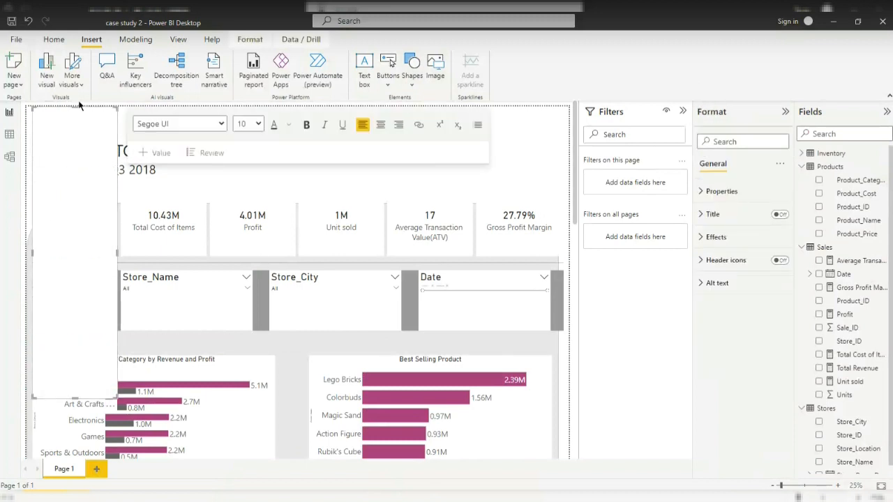
Bring the text box down to a small box at the start of the Store Location Analysis section.
click(77, 107)
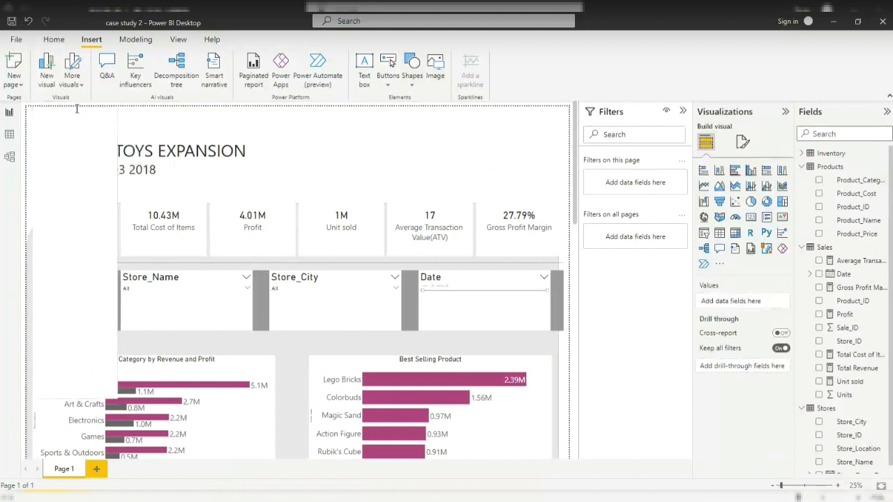
click(71, 142)
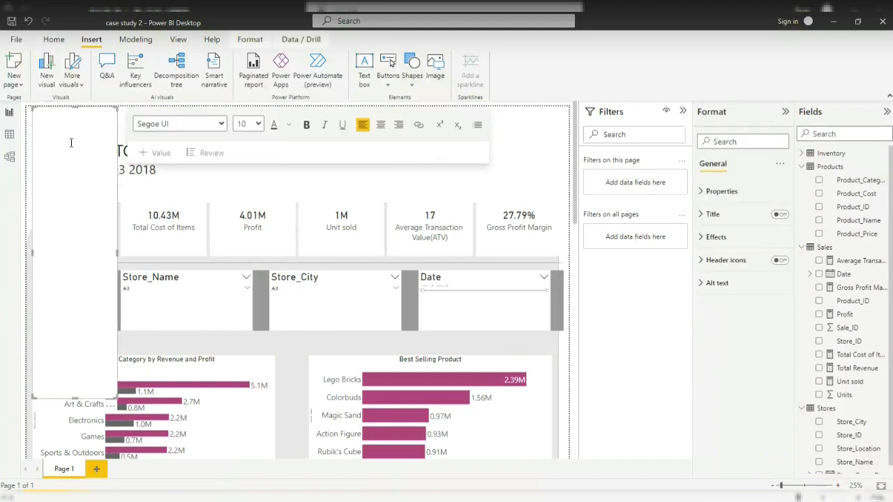
drag(75, 107, 63, 426)
drag(81, 381, 74, 419)
drag(75, 211, 70, 429)
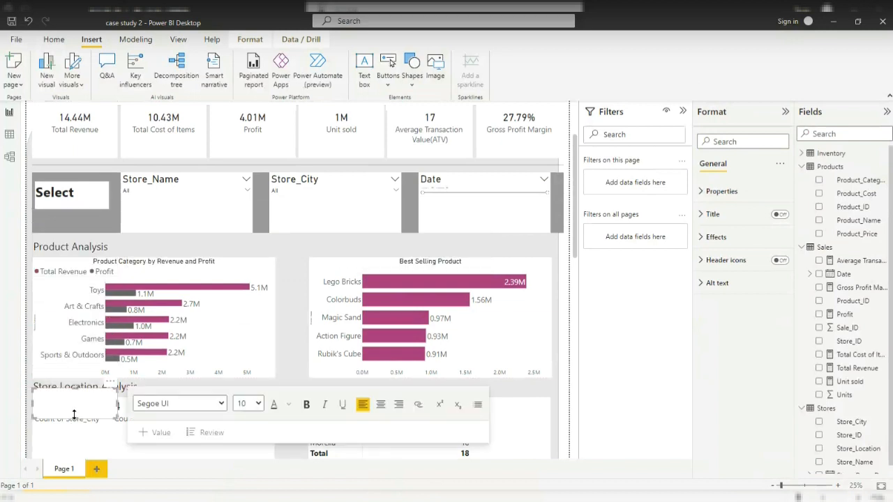
Stretch the text box downward and move it into the gray Insights and Recommendation area.
scroll(74, 444, down, 5)
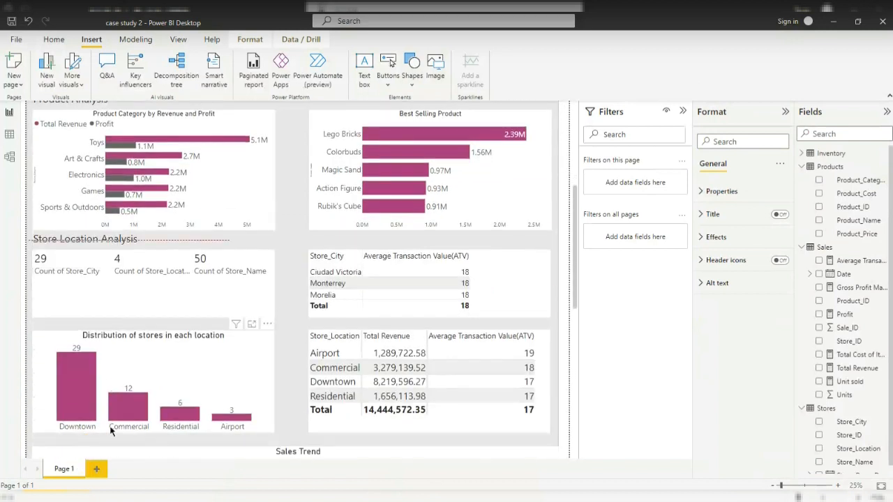
scroll(108, 385, down, 4)
drag(74, 179, 74, 406)
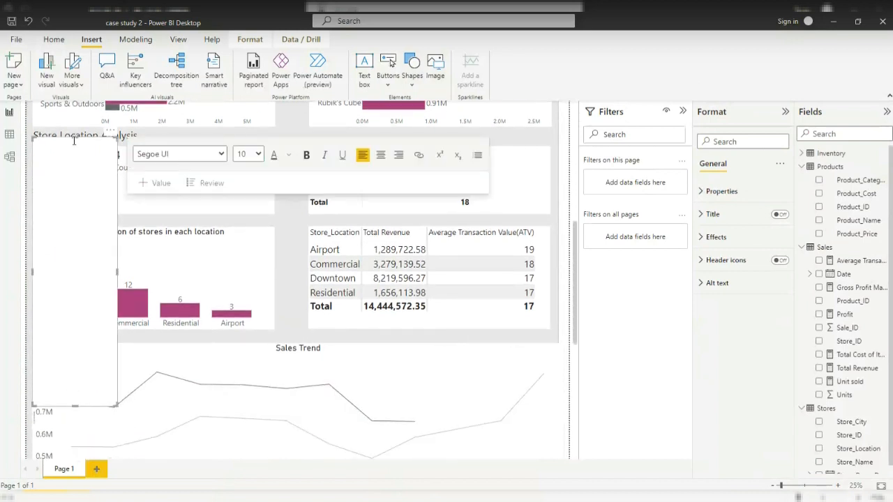
drag(110, 133, 120, 383)
scroll(84, 390, down, 5)
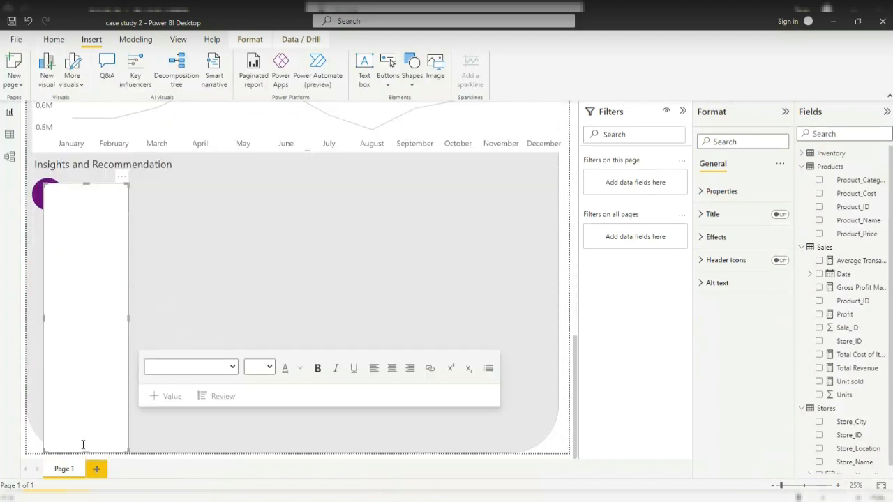
Shrink the text box to a small square and center it over the purple circle.
drag(84, 450, 126, 226)
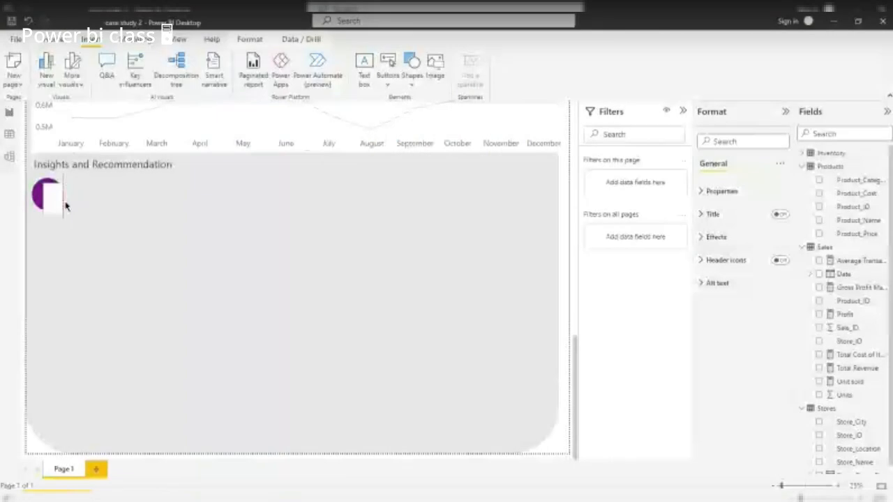
click(50, 202)
drag(54, 212, 57, 203)
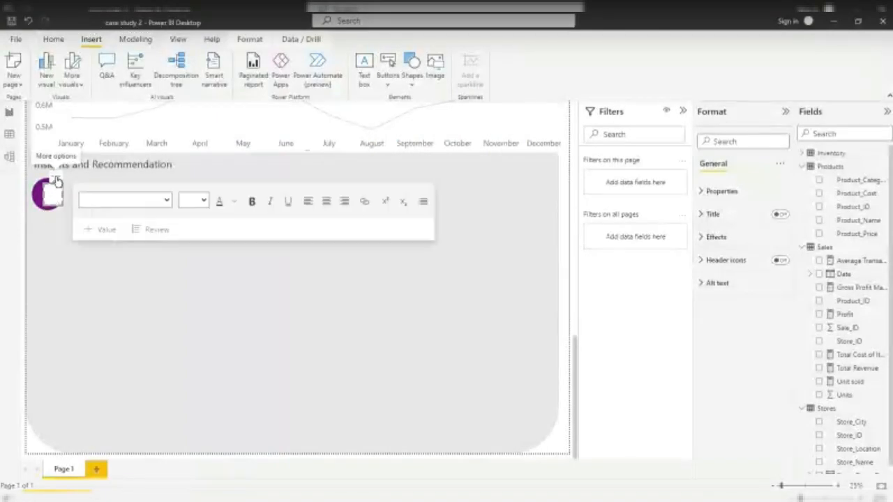
drag(57, 180, 51, 179)
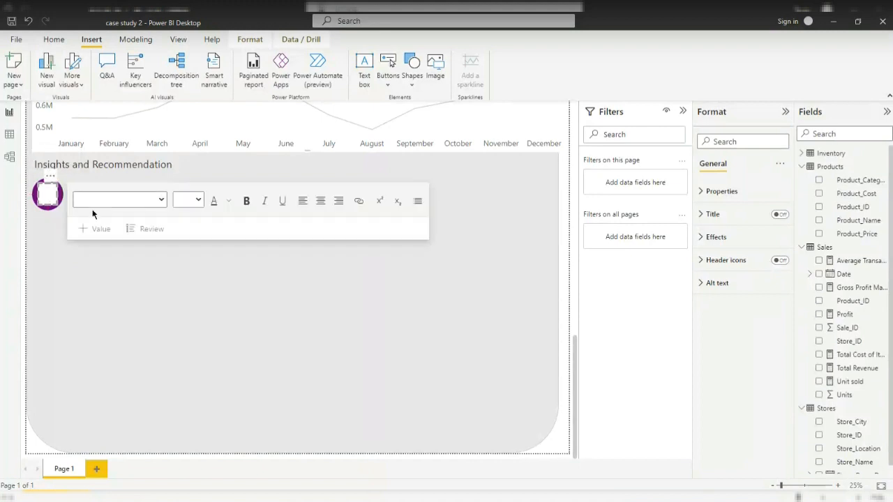
Enter the number 1 in the text box at font size 96 and shift the box slightly rightward over the circle.
click(196, 198)
click(187, 412)
text(10)
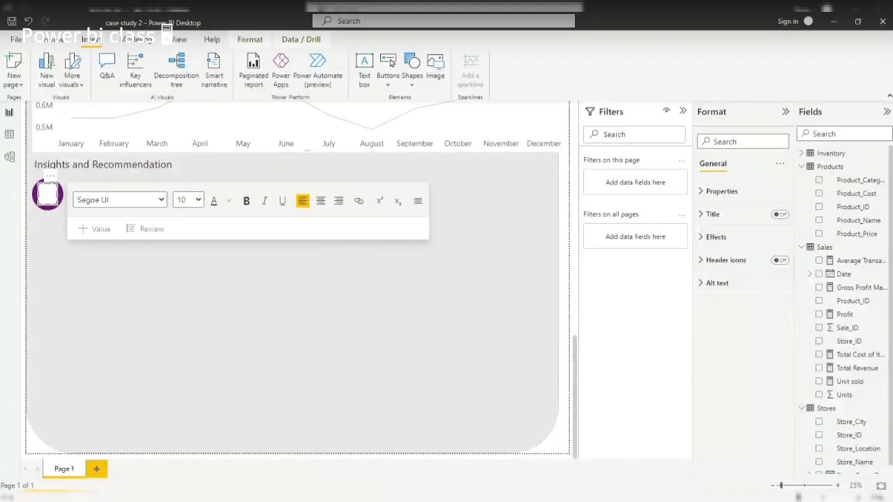
click(48, 201)
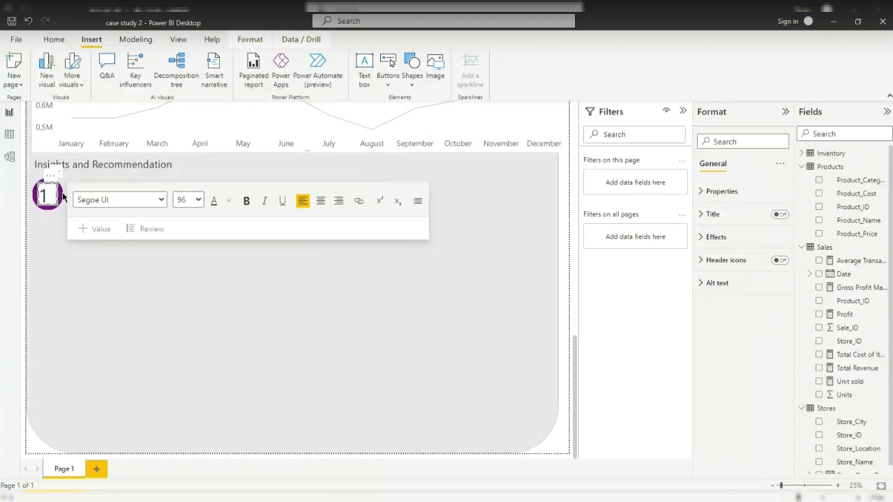
click(50, 180)
drag(50, 180, 53, 181)
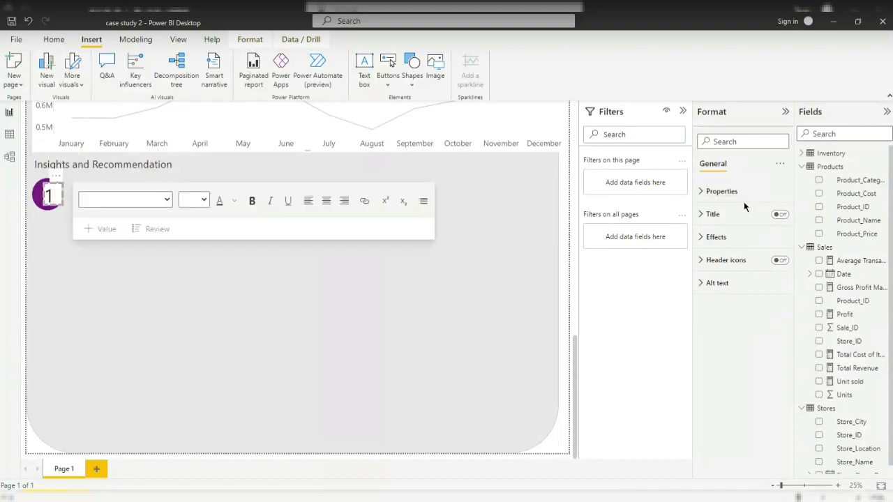
Set the background transparency of the text box with the number 1 to 100% so the purple circle shows through.
click(711, 238)
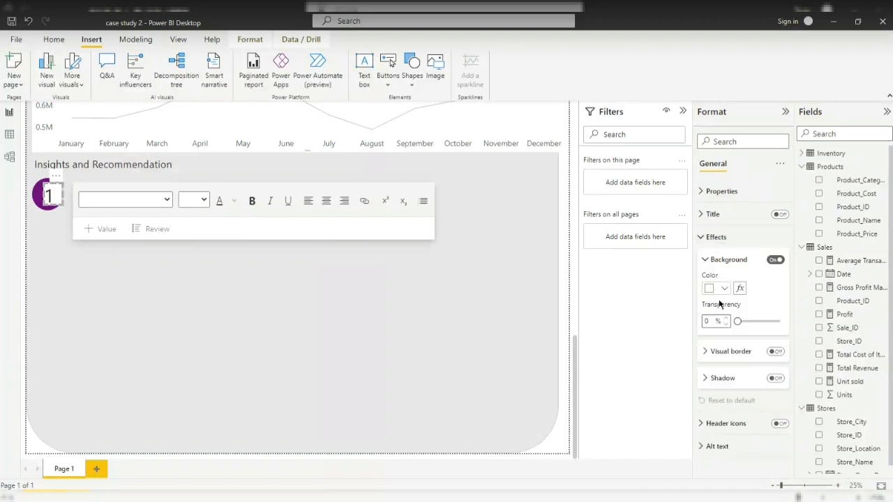
drag(733, 320, 780, 321)
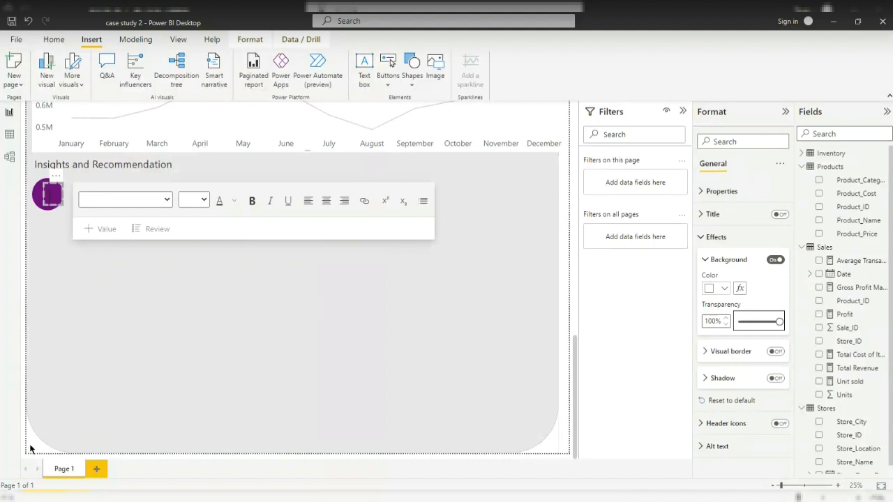
mouse_move(59, 177)
mouse_down()
mouse_move(54, 171)
mouse_move(60, 180)
mouse_up()
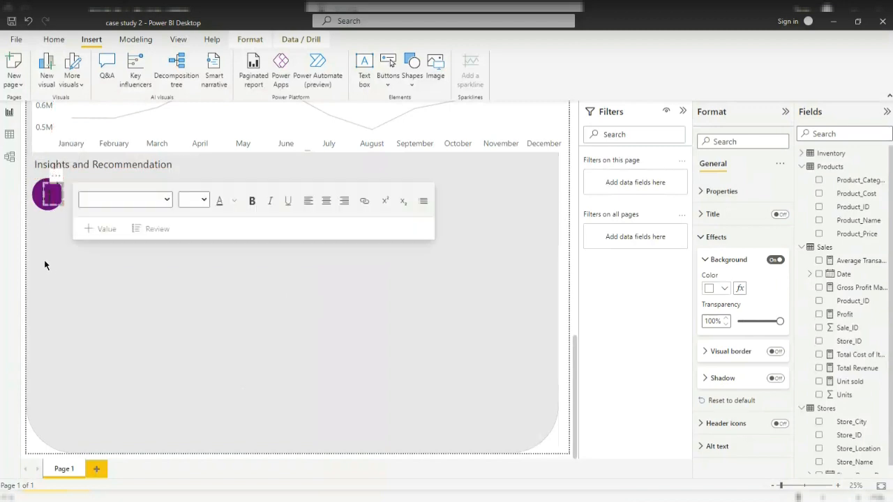
click(44, 264)
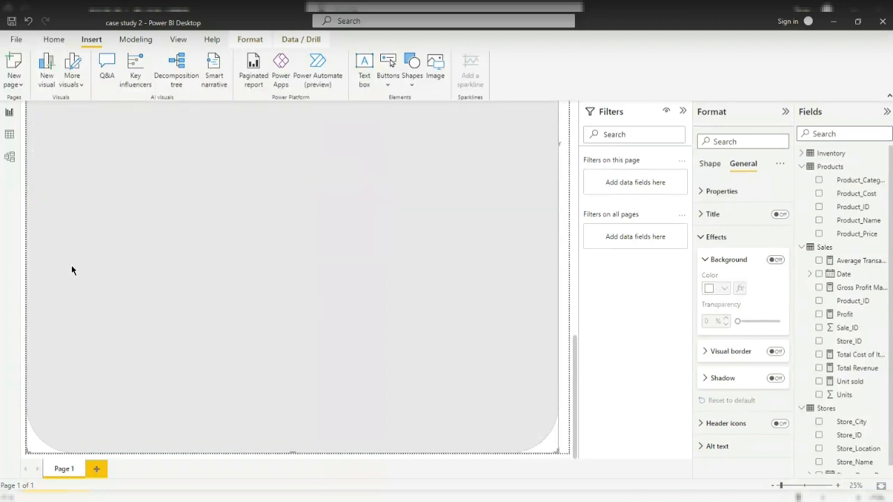
click(564, 426)
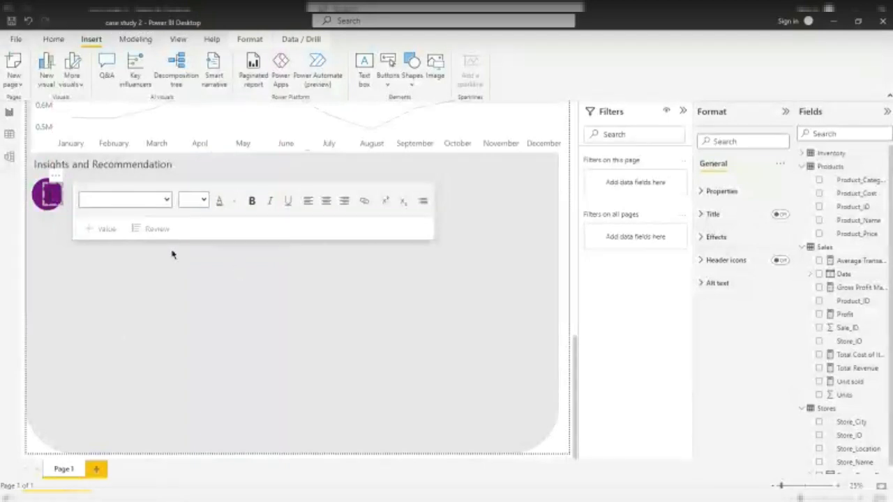
Group the purple circle and the text box containing the number 1 into one object.
click(45, 196)
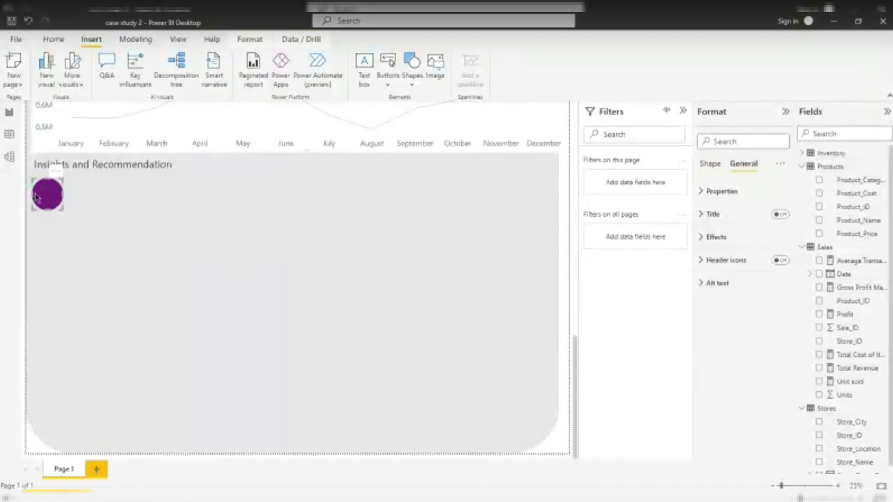
click(563, 318)
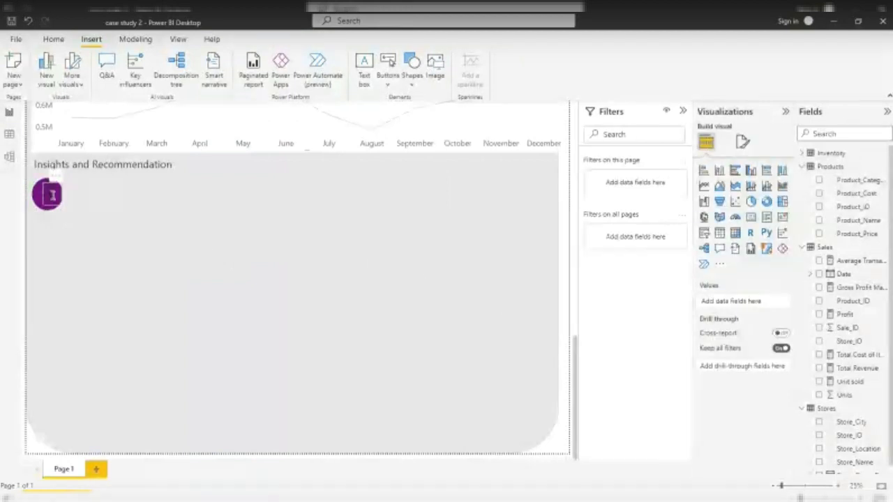
click(51, 195)
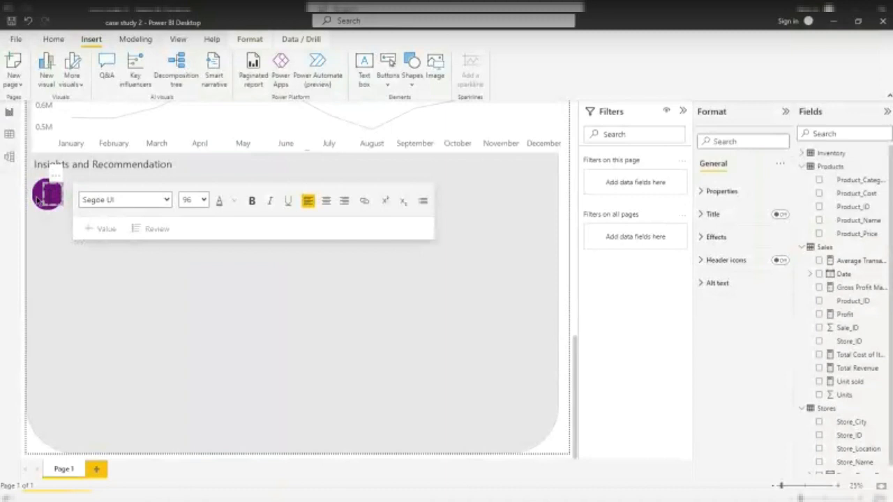
click(38, 198)
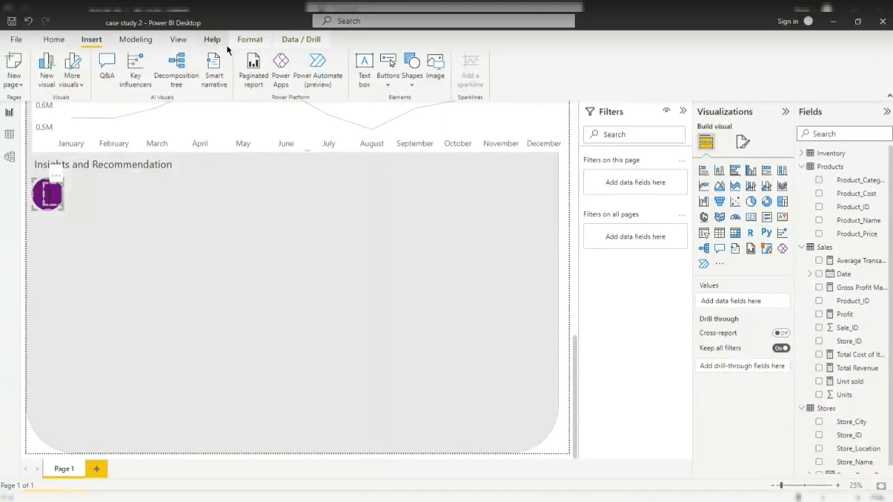
click(248, 40)
click(263, 76)
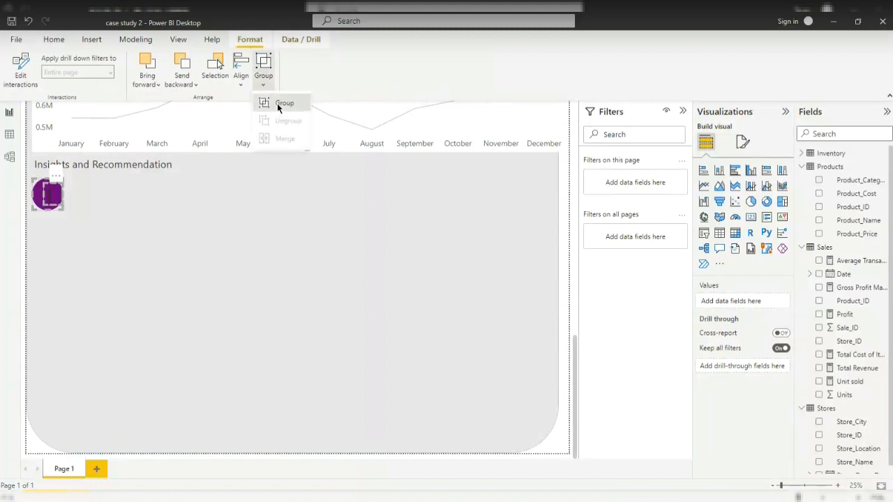
click(277, 103)
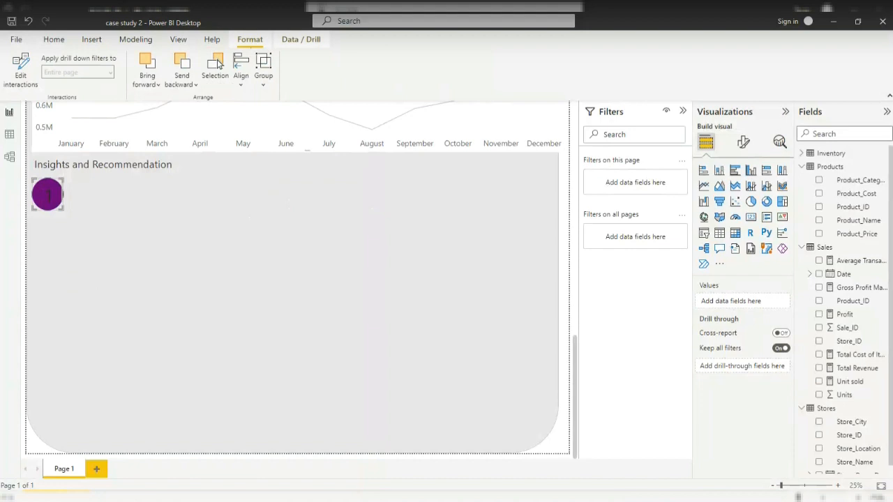
Add a blank text box beside the numbered purple circle under Insights and Recommendation and make it slightly taller.
scroll(188, 290, up, 6)
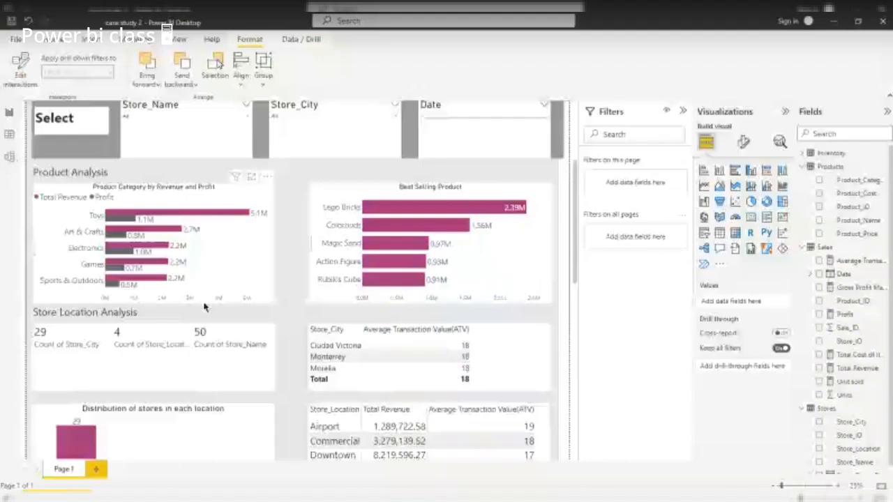
scroll(334, 349, down, 2)
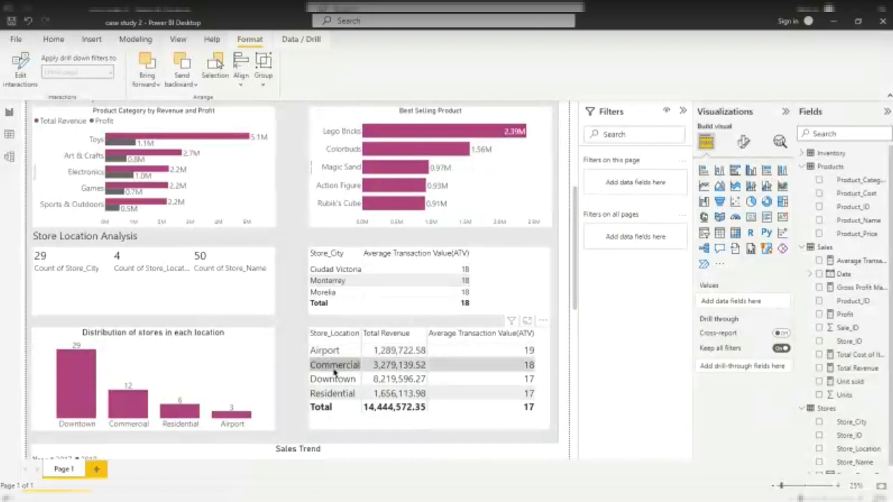
scroll(338, 385, down, 2)
scroll(165, 412, down, 8)
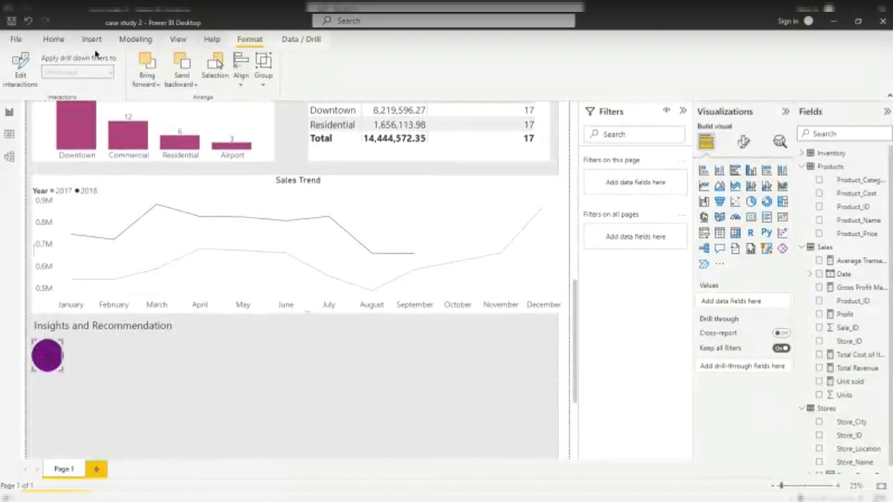
click(56, 39)
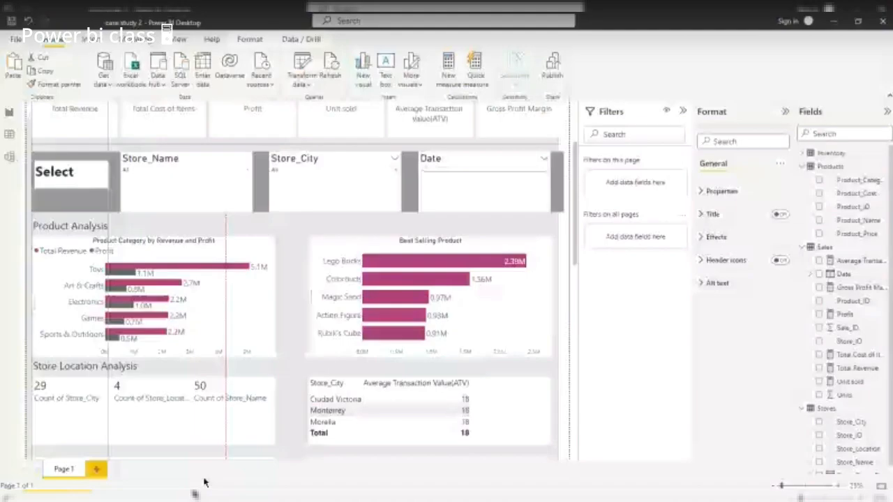
scroll(132, 363, down, 10)
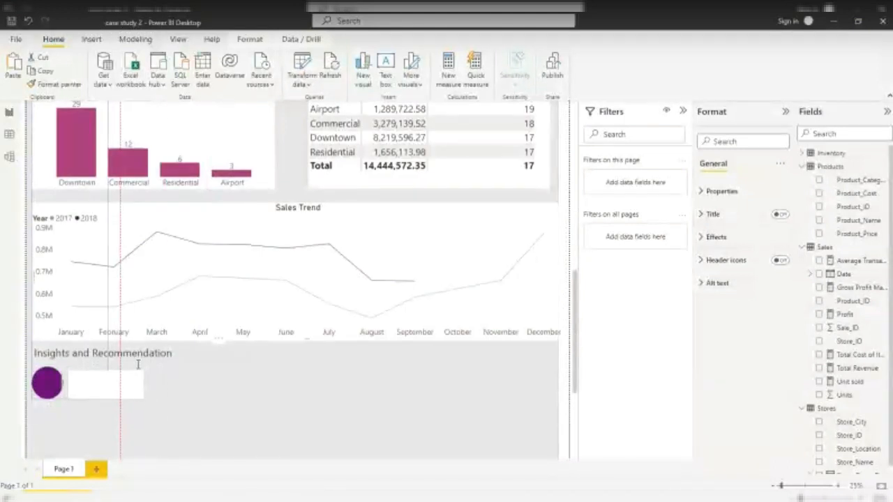
click(129, 375)
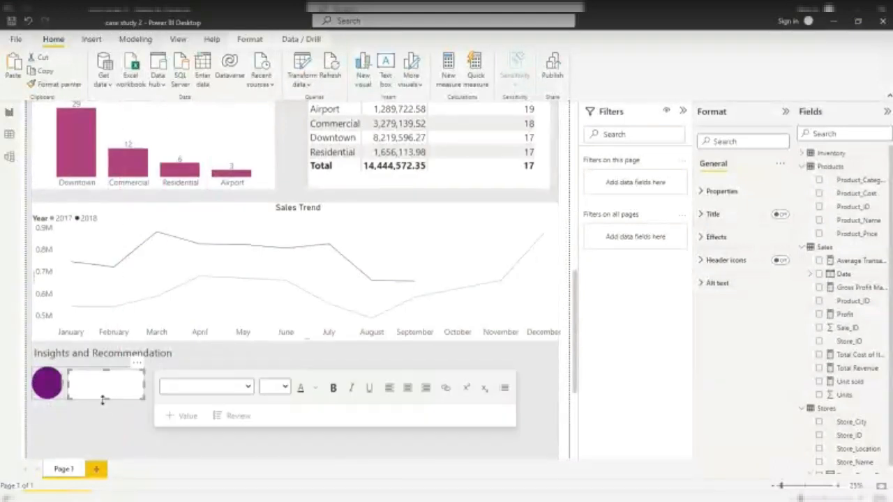
drag(107, 399, 109, 408)
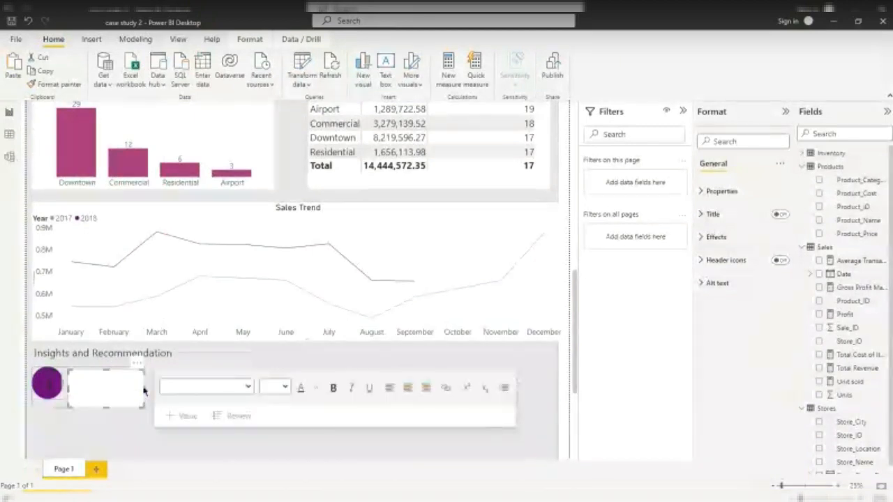
Shift the gray background shape of the Insights and Recommendation section slightly rightward to the page edge.
click(251, 402)
scroll(44, 394, down, 3)
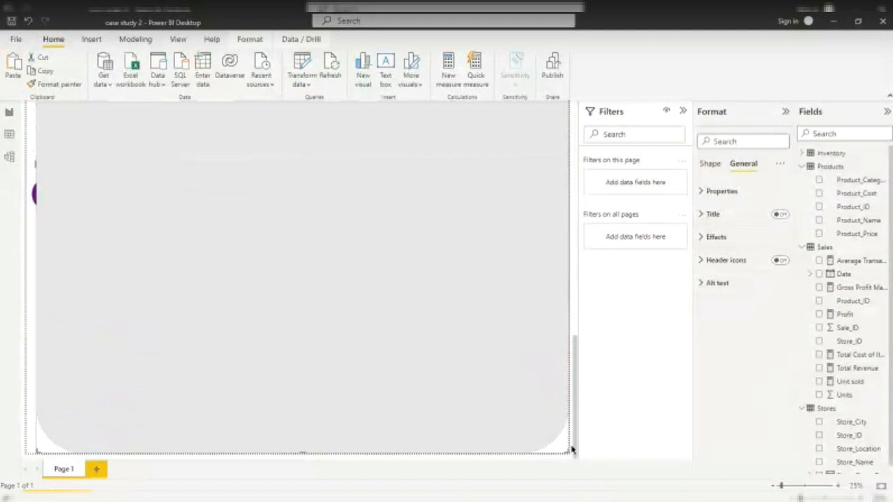
click(31, 377)
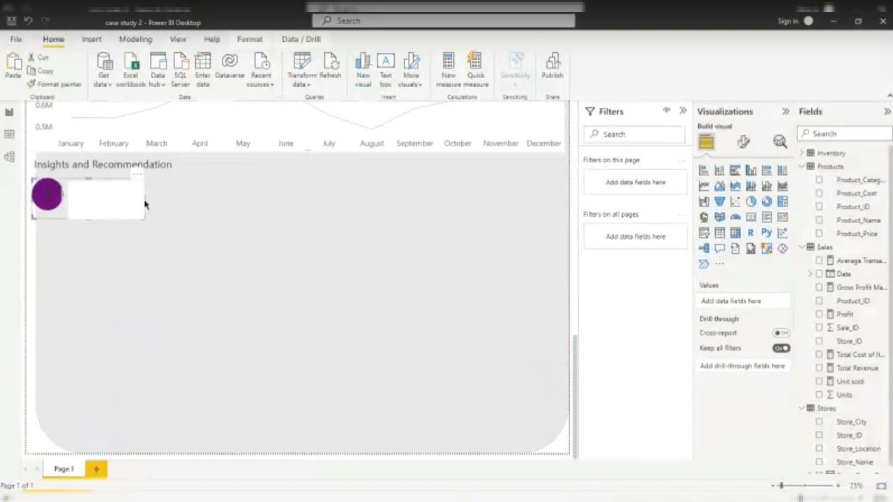
click(283, 216)
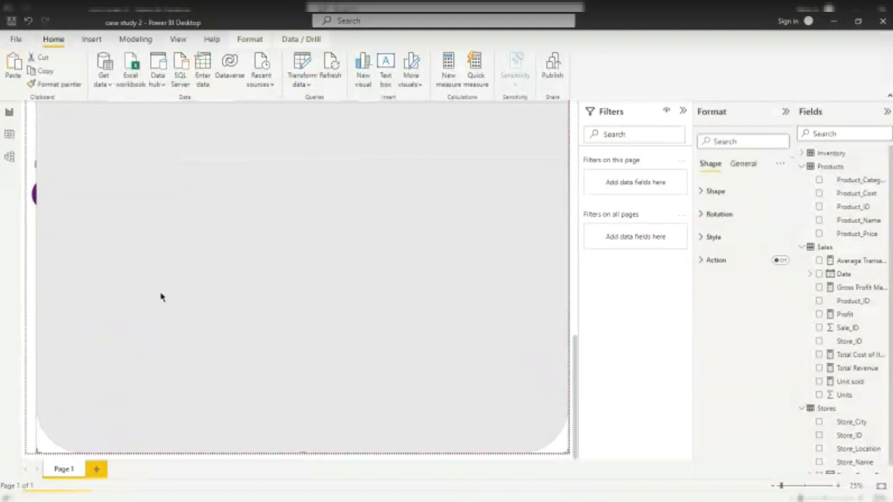
Stretch the blank text box across the gray section, increase its height, and set its text to size 80, bold and underlined.
click(125, 188)
click(109, 196)
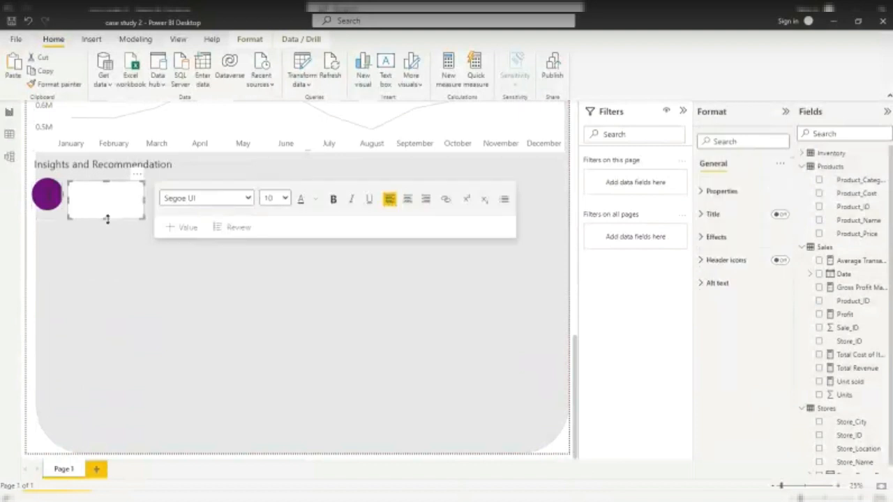
drag(144, 218, 555, 260)
click(280, 202)
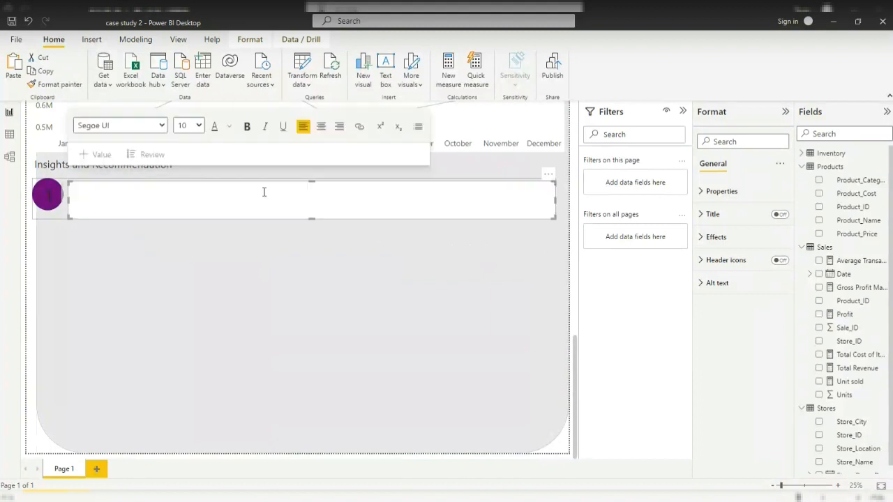
drag(312, 218, 310, 231)
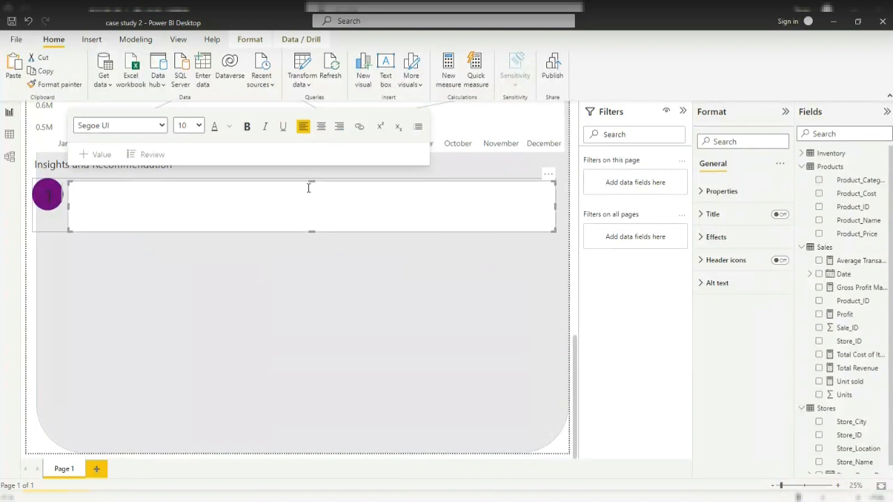
mouse_move(310, 180)
mouse_down()
mouse_move(314, 172)
mouse_move(313, 180)
mouse_up()
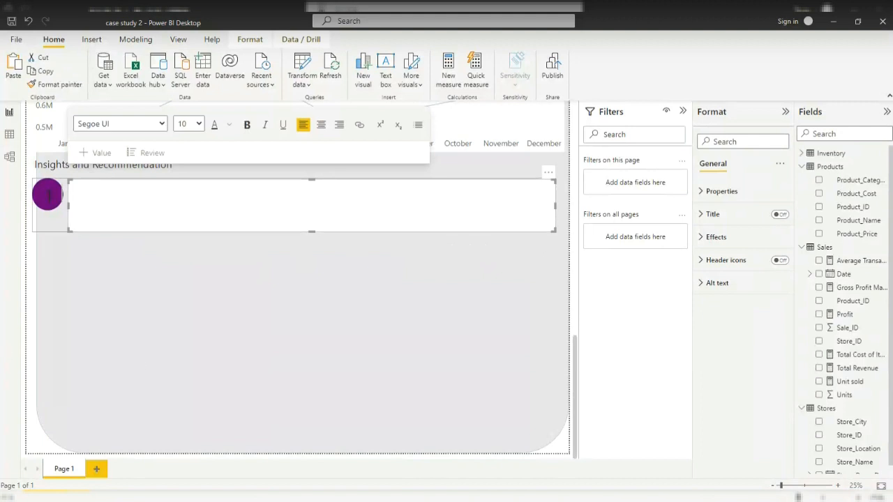
click(193, 126)
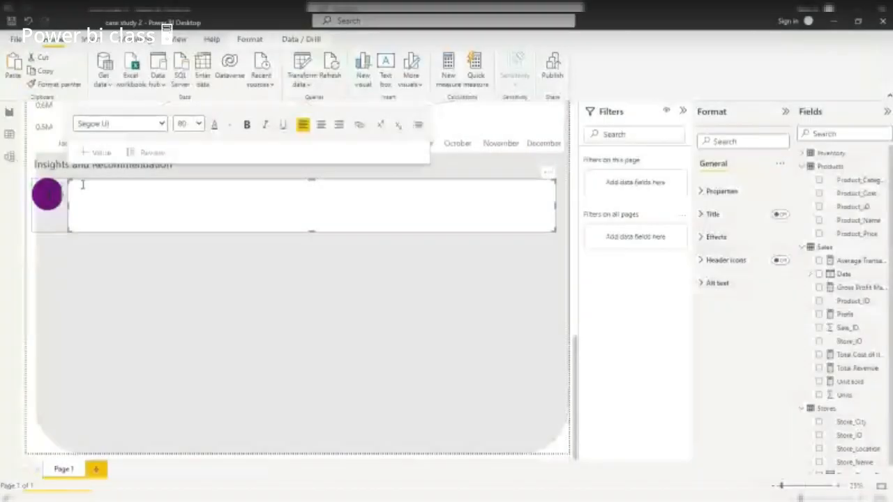
click(247, 124)
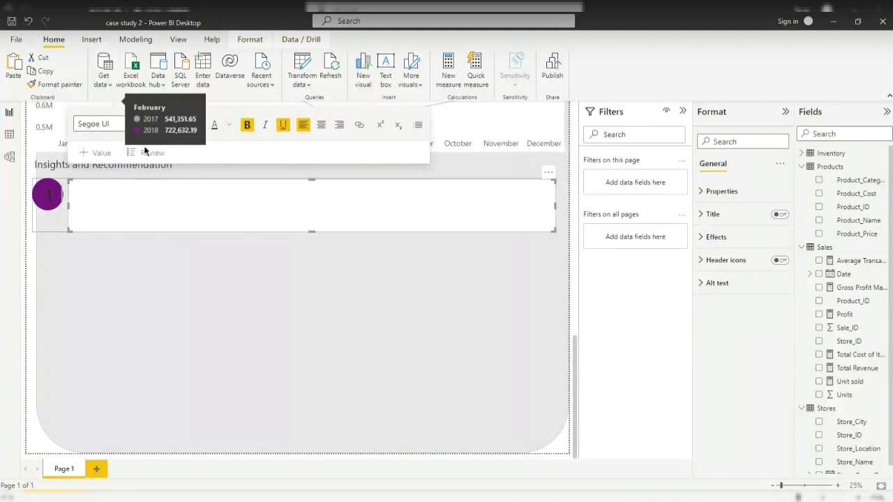
Review the product, store location and Sales Trend visuals for findings to write in the first insight.
scroll(394, 184, up, 5)
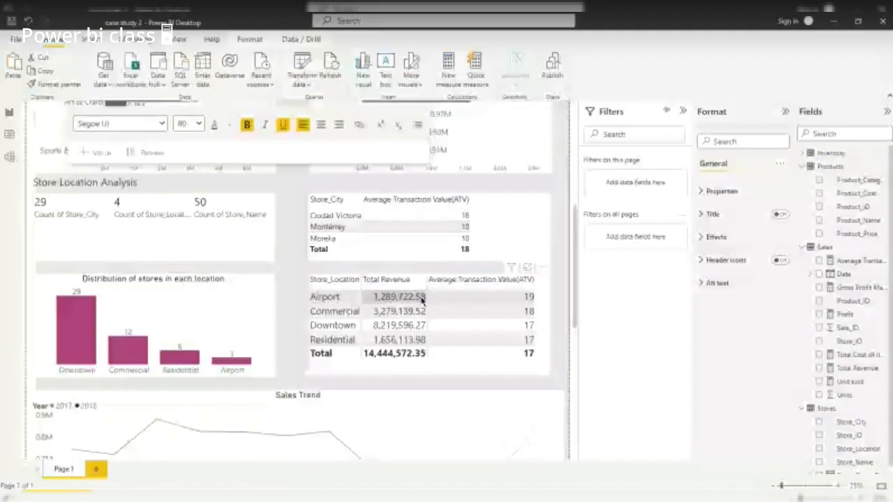
scroll(421, 299, up, 8)
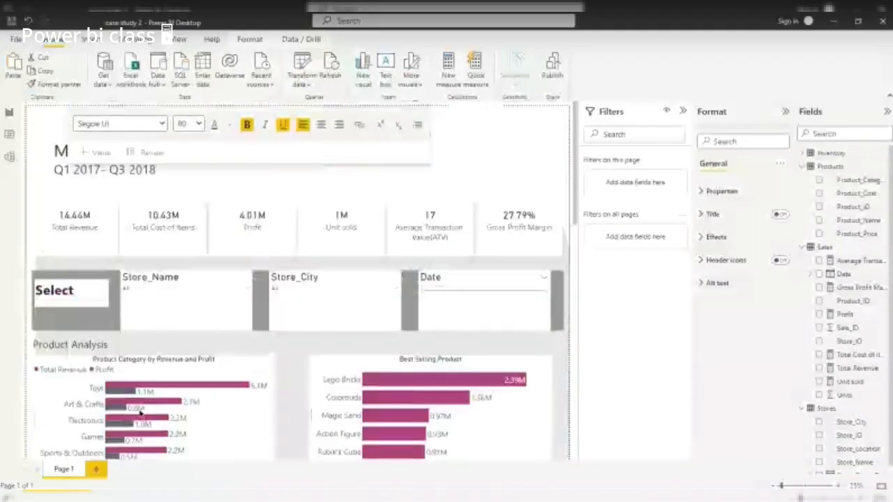
scroll(141, 412, down, 3)
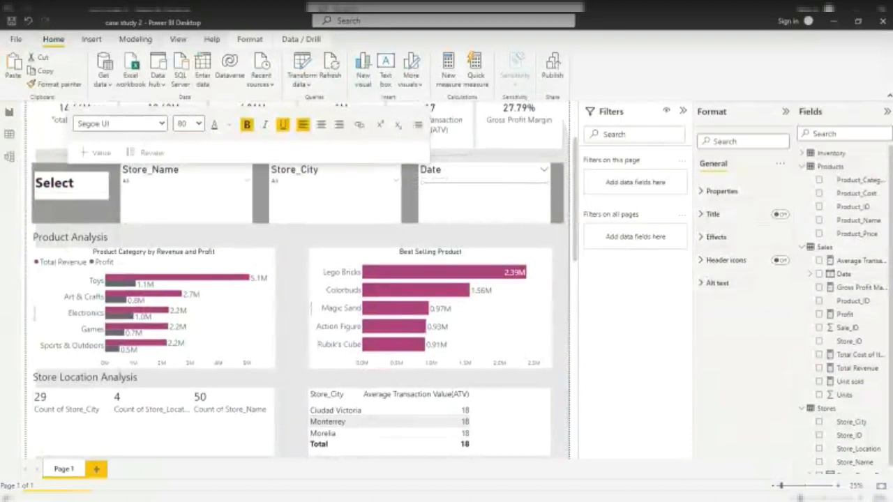
scroll(440, 354, down, 1)
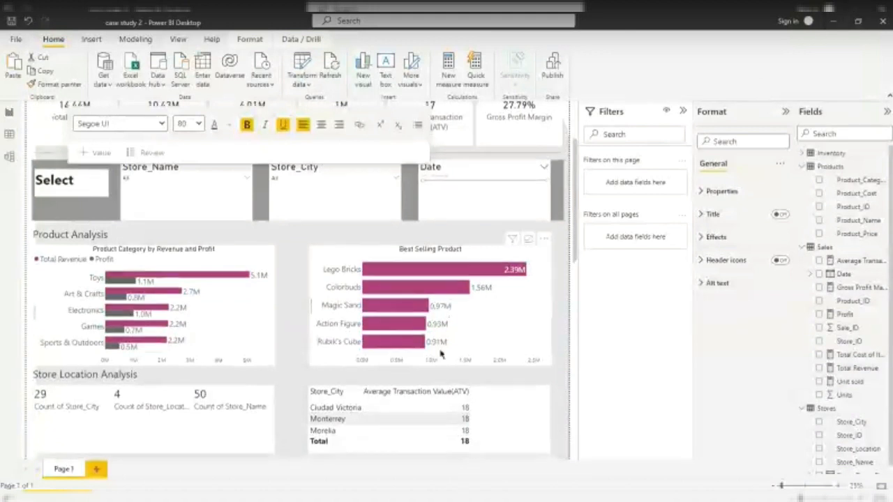
scroll(426, 354, down, 7)
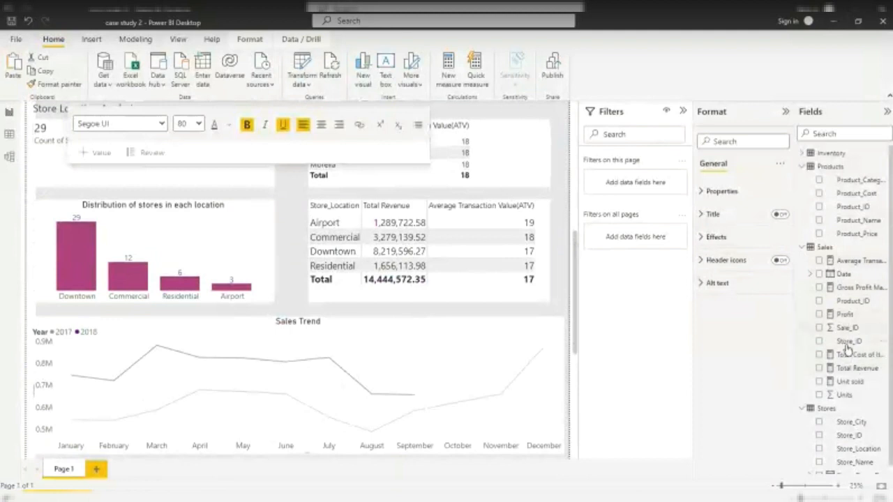
scroll(847, 346, down, 1)
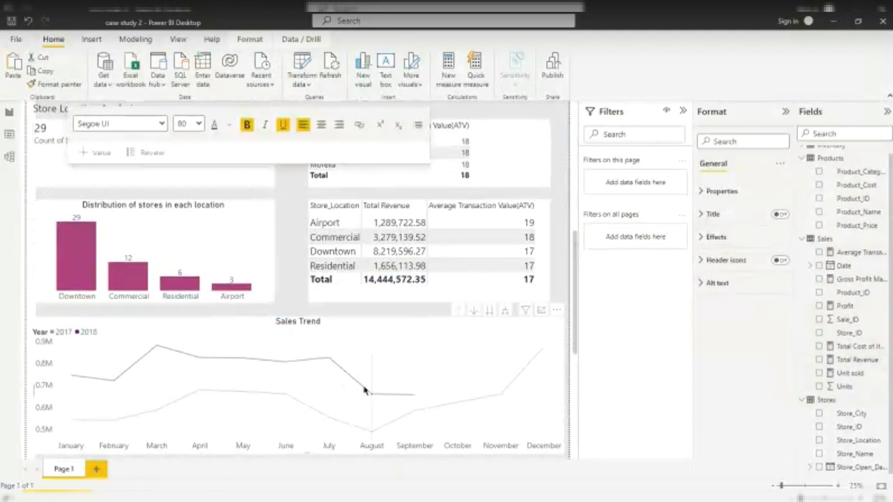
scroll(382, 248, down, 2)
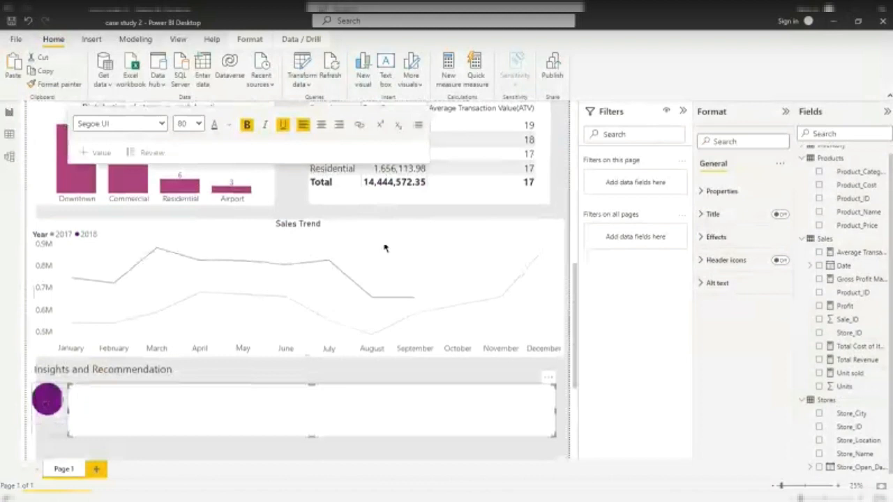
scroll(384, 248, down, 2)
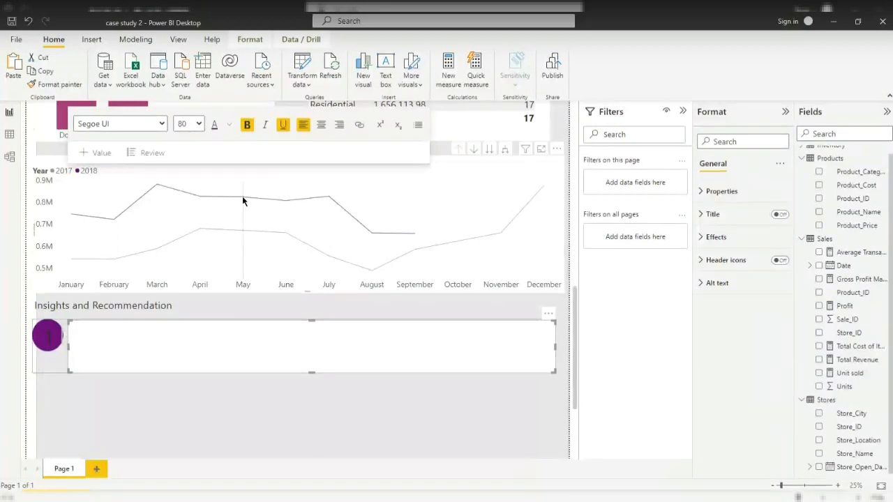
Create a new measure in the Sales table and name it Average Revenue per store.
mouse_move(263, 223)
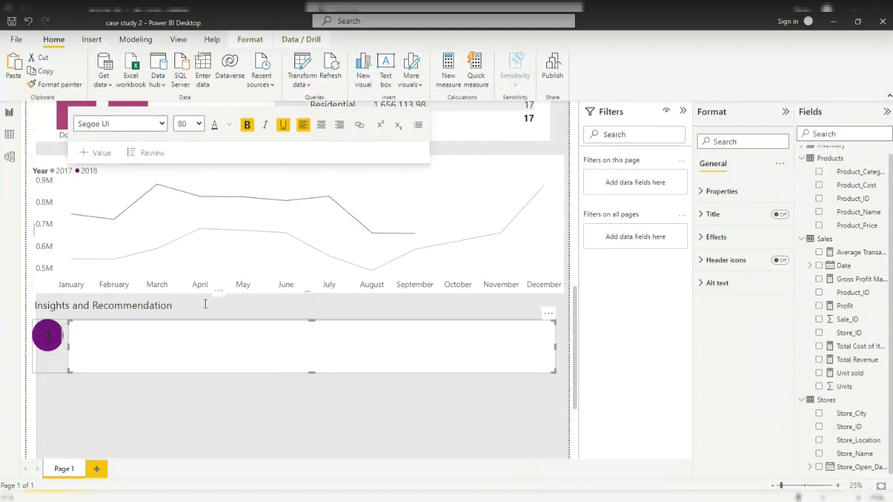
scroll(325, 294, up, 2)
scroll(361, 278, up, 1)
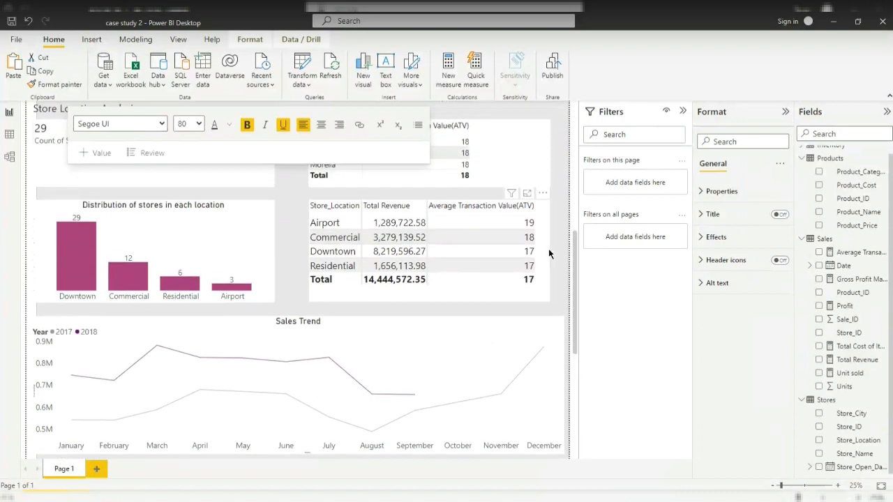
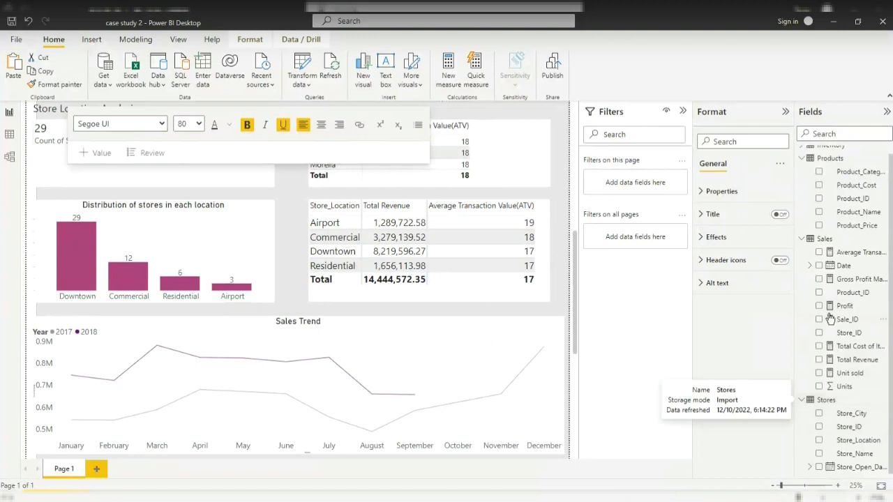
right_click(825, 244)
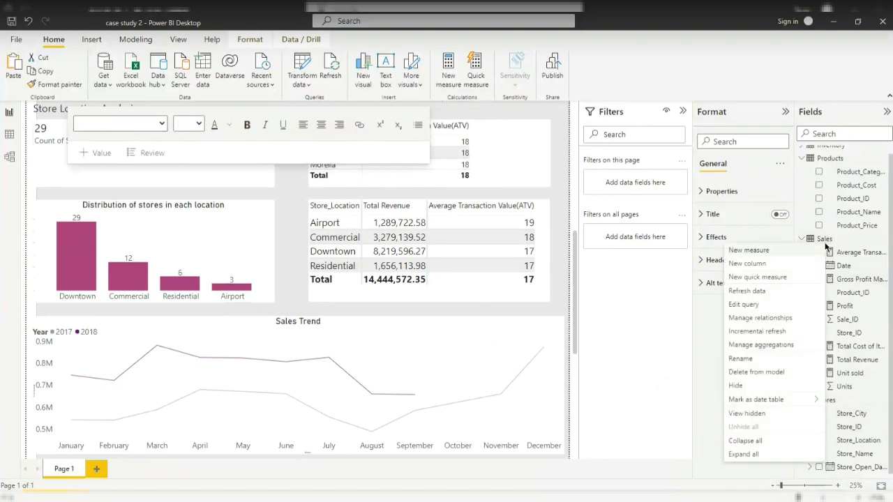
click(779, 266)
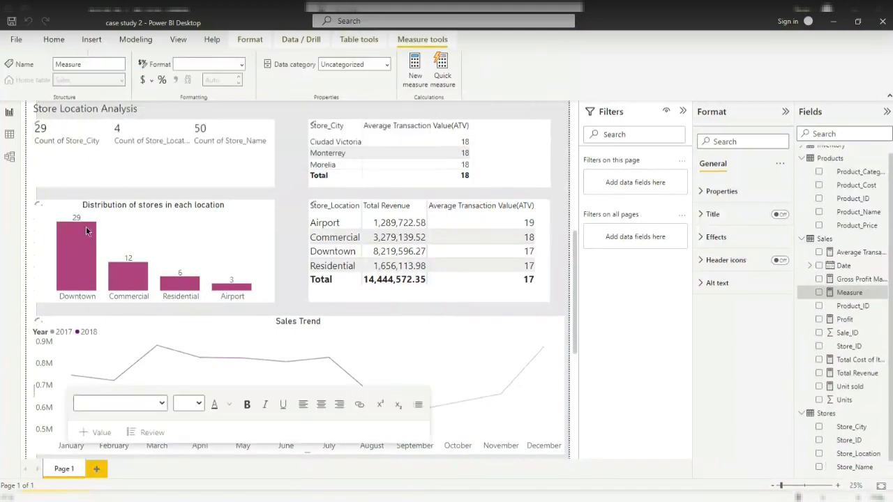
scroll(189, 153, up, 3)
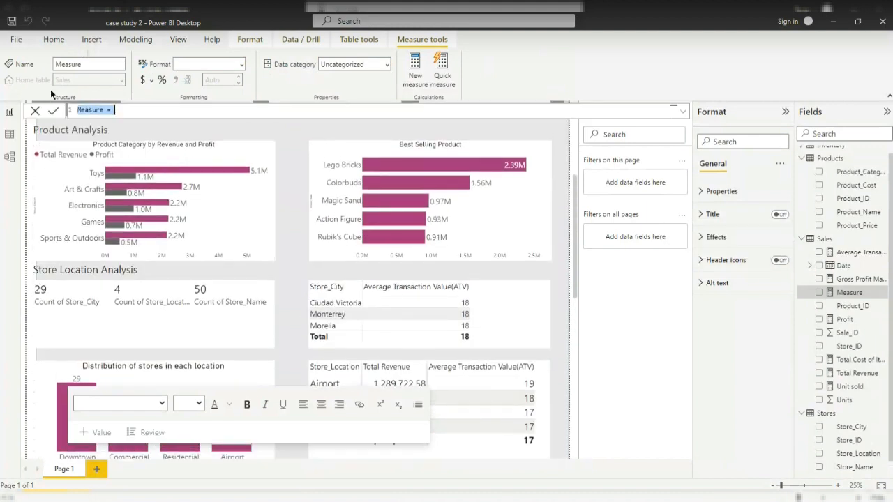
click(107, 112)
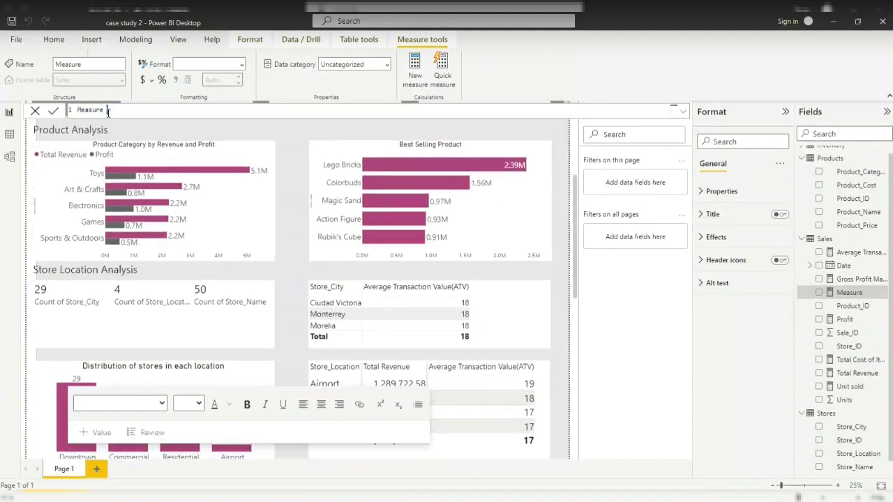
key(BackSpace)
key(BackSpace)
key(BackSpace)
key(BackSpace)
key(BackSpace)
key(BackSpace)
key(BackSpace)
key(BackSpace)
text(Average Revenue per str)
key(BackSpace)
text(ore)
Define the Average Revenue per store measure as [Total Revenue] / COUNT(Stores[Store_Name]) and commit it.
text(tot)
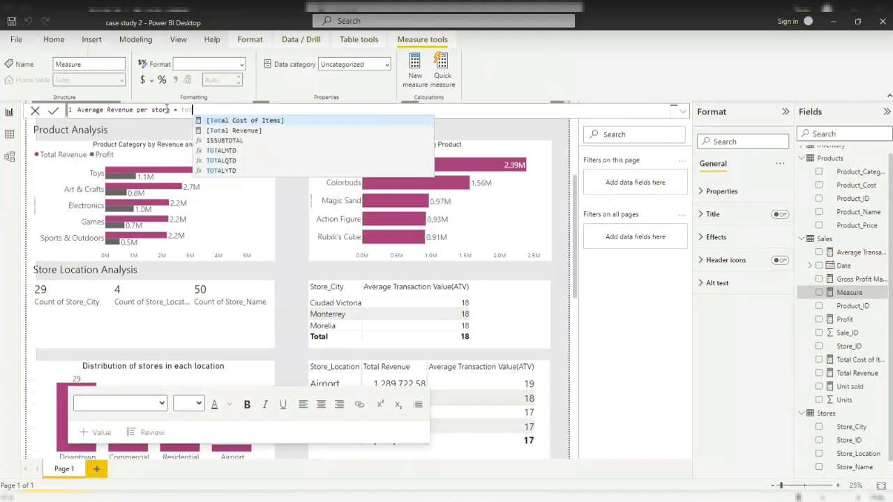
click(291, 130)
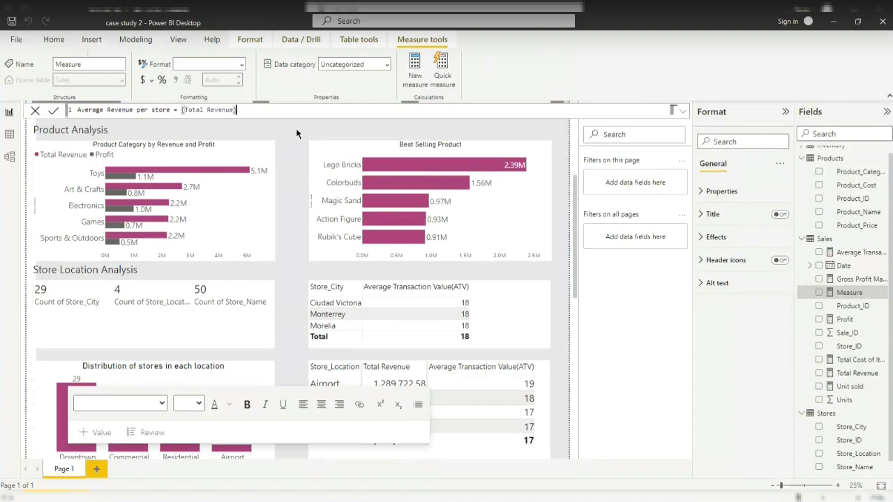
text(/c)
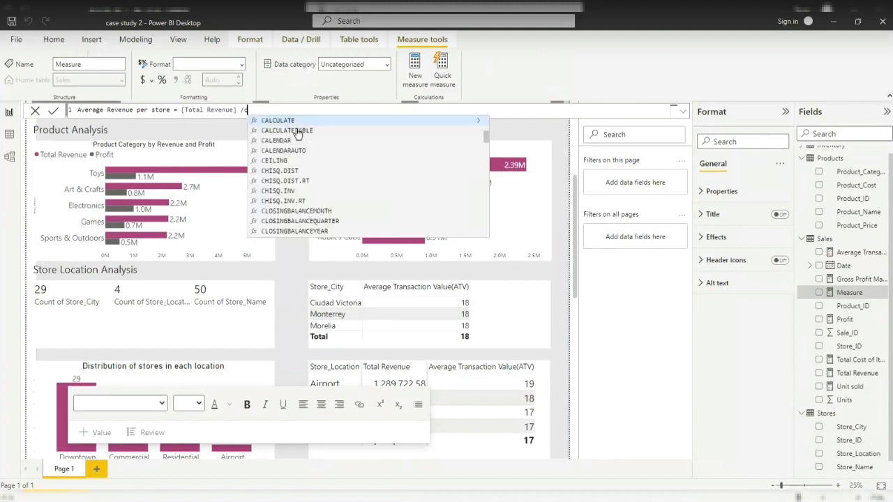
text(ount)
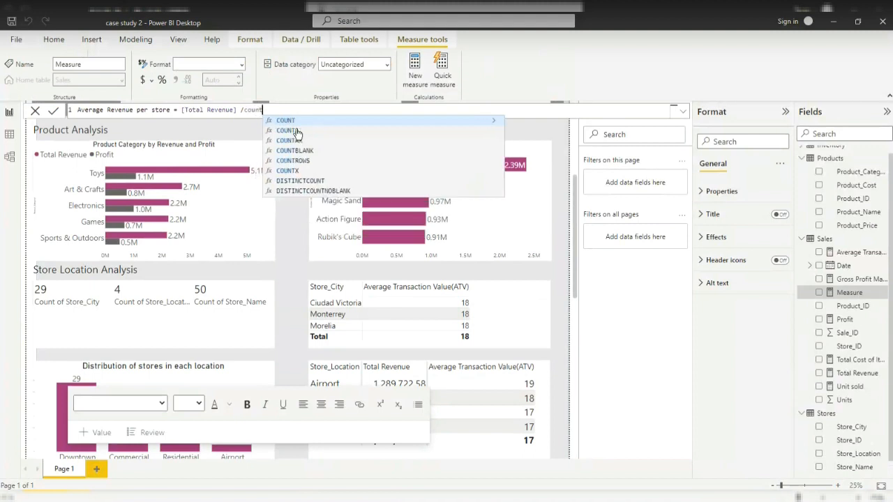
key(Tab)
text(st)
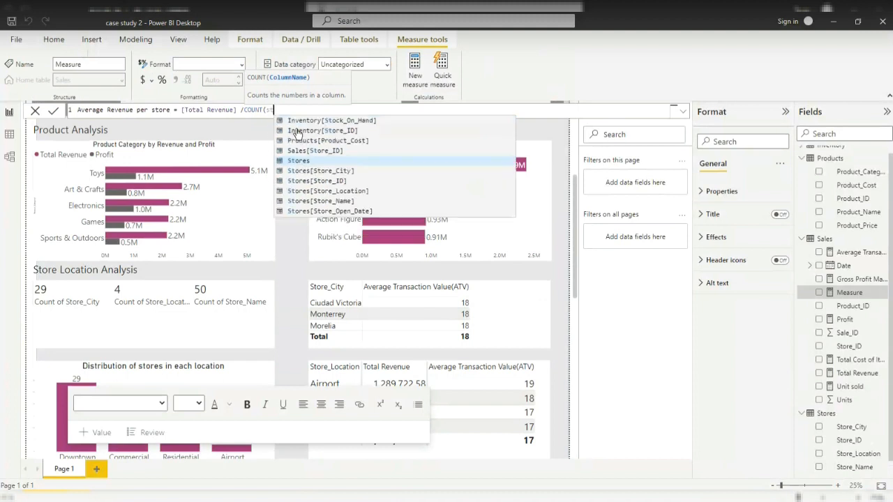
click(277, 111)
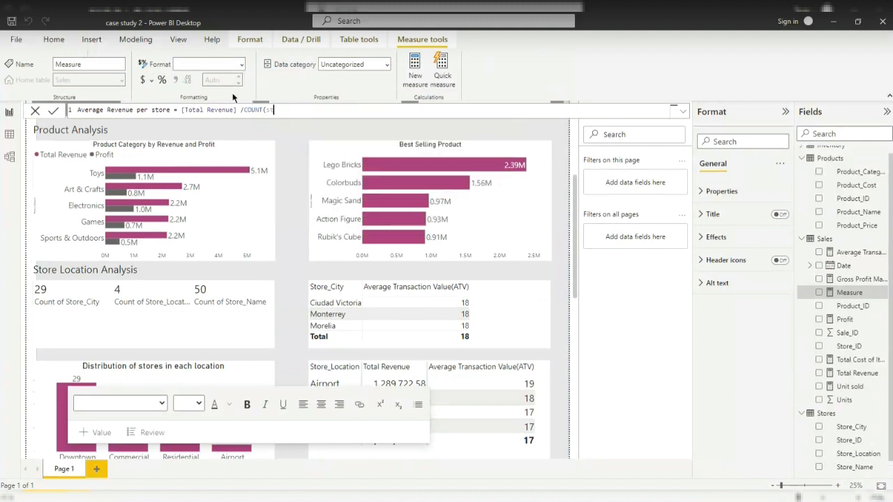
text(o)
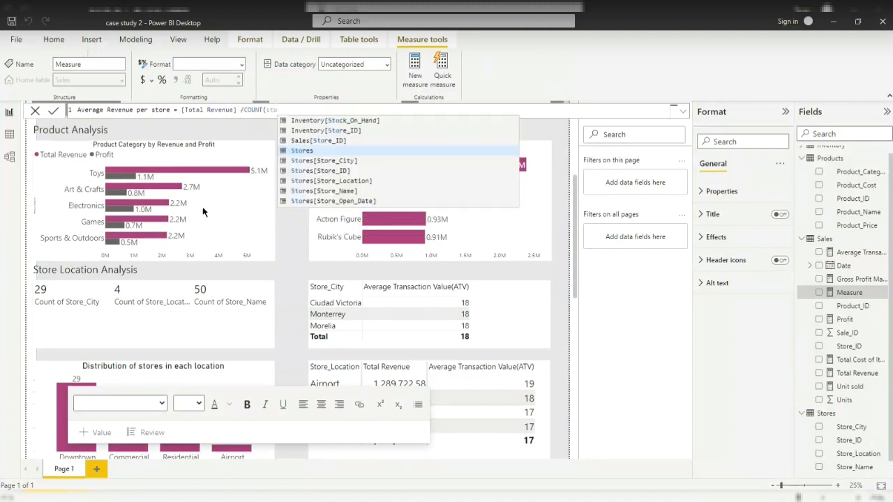
click(366, 192)
text())
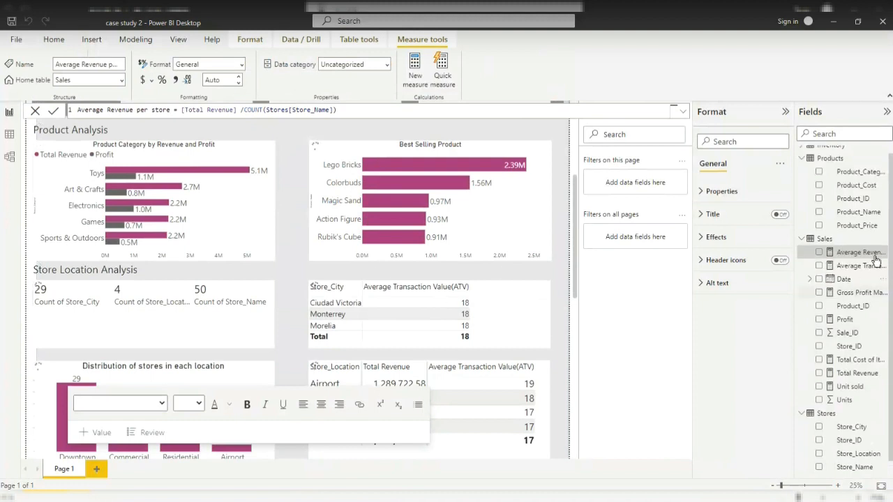
In the Store_Location table, replace the Total Revenue column with Average Revenue per store, placed before Average Transaction Value(ATV), which is kept.
scroll(467, 285, down, 5)
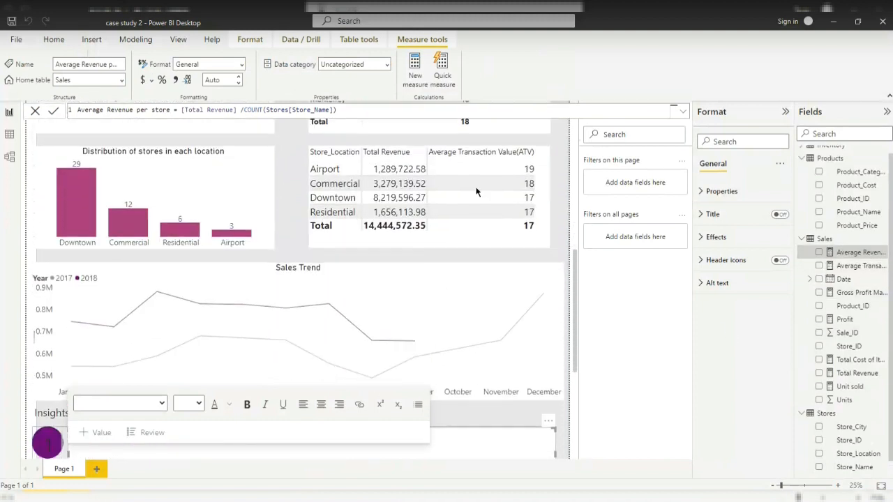
click(448, 246)
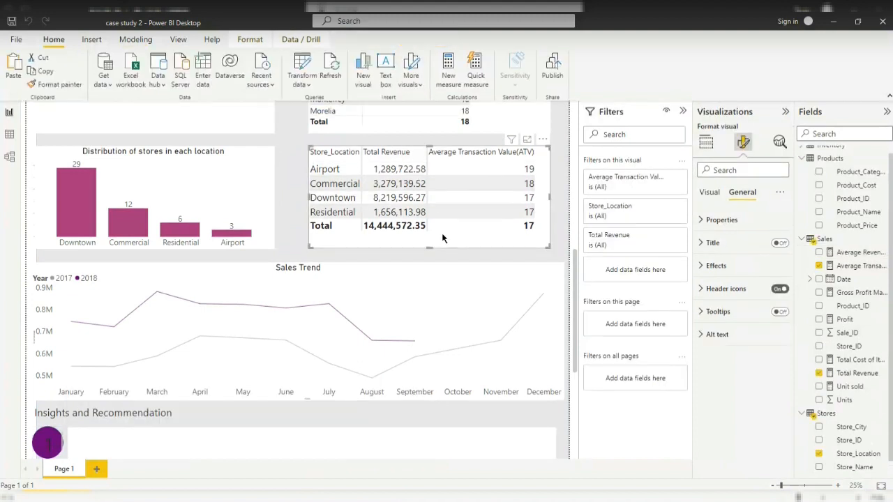
click(709, 194)
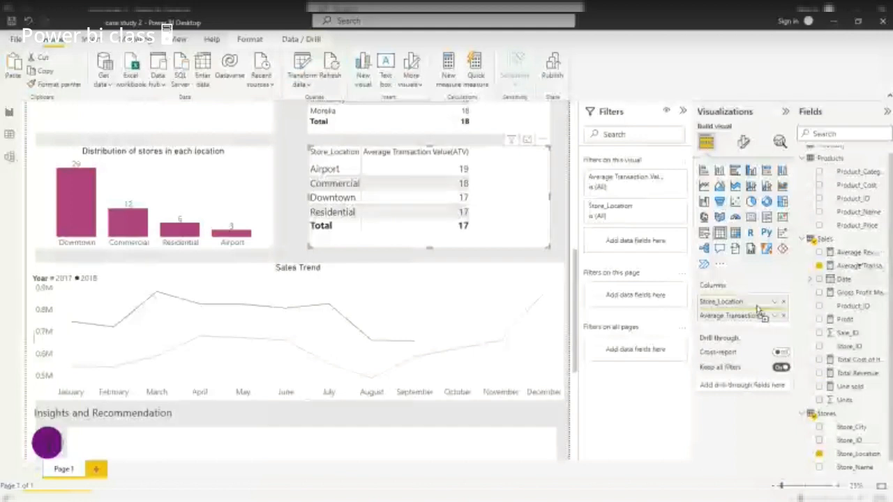
drag(759, 310, 755, 313)
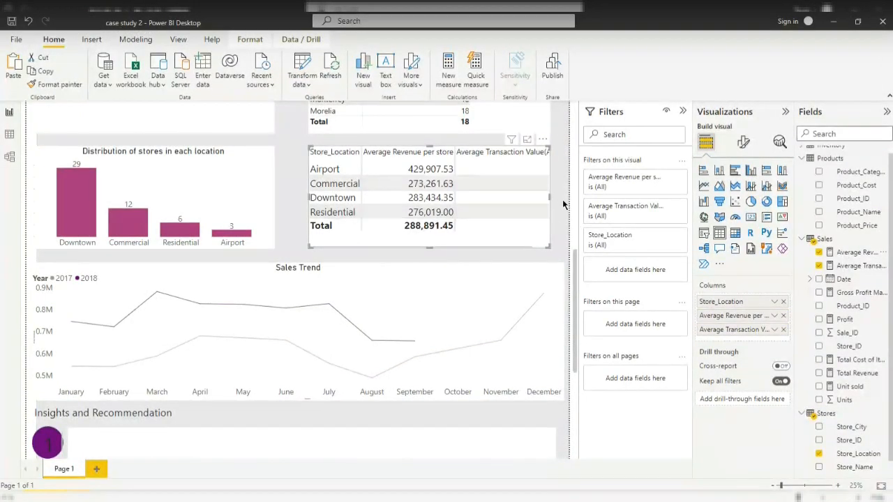
click(783, 331)
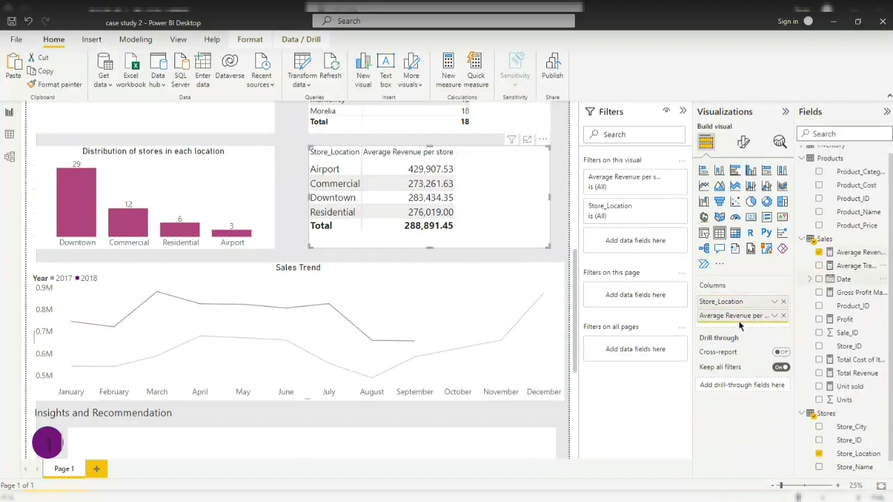
key(ctrl+z)
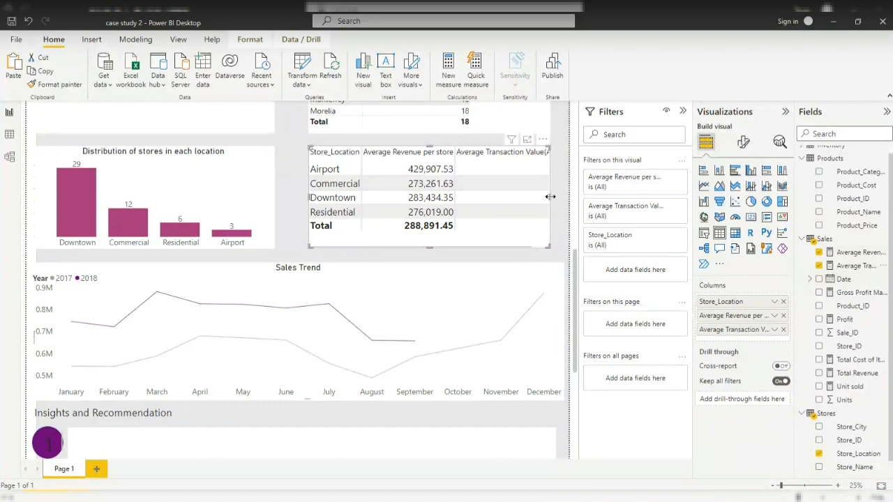
Widen the Store_Location table visual slightly toward the page's outer edge.
scroll(550, 197, up, 3)
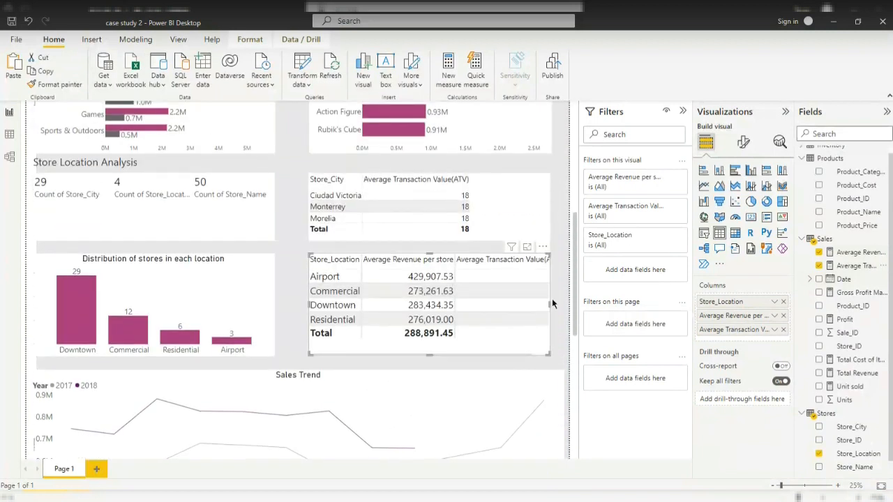
click(775, 330)
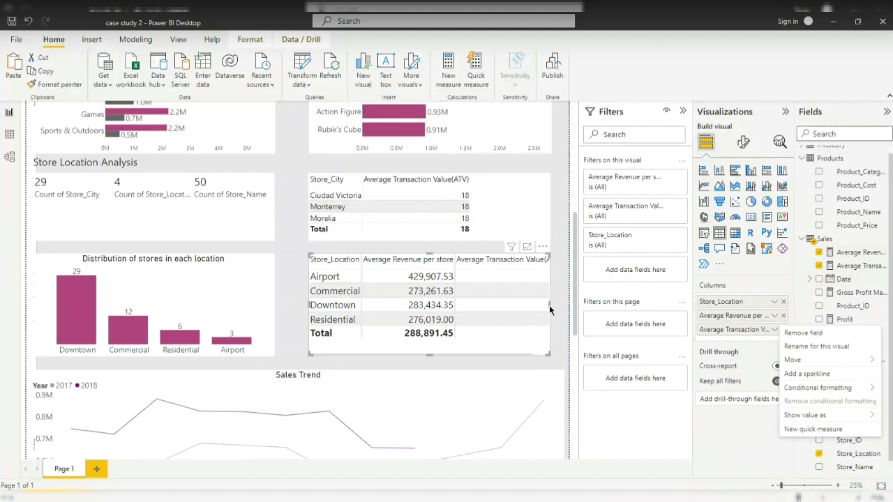
mouse_move(548, 305)
mouse_down()
mouse_move(563, 308)
mouse_move(550, 303)
mouse_up()
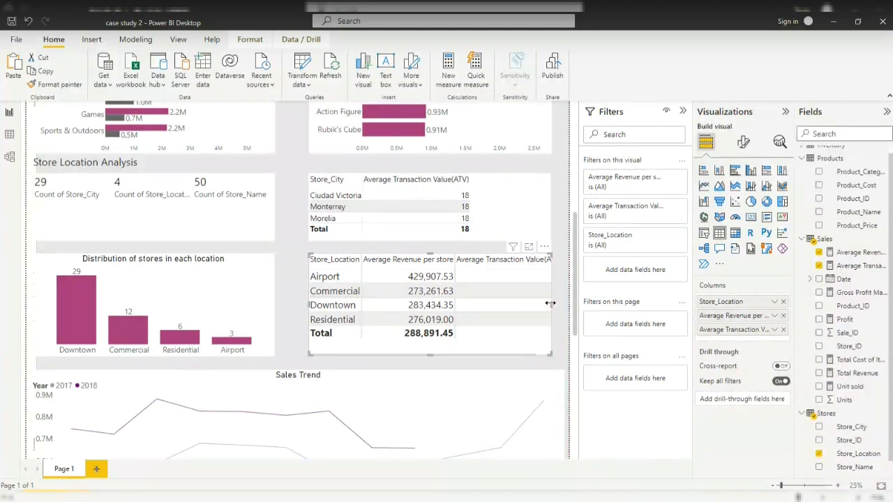
Open the options of the Average Revenue per store measure in the Sales table.
right_click(833, 254)
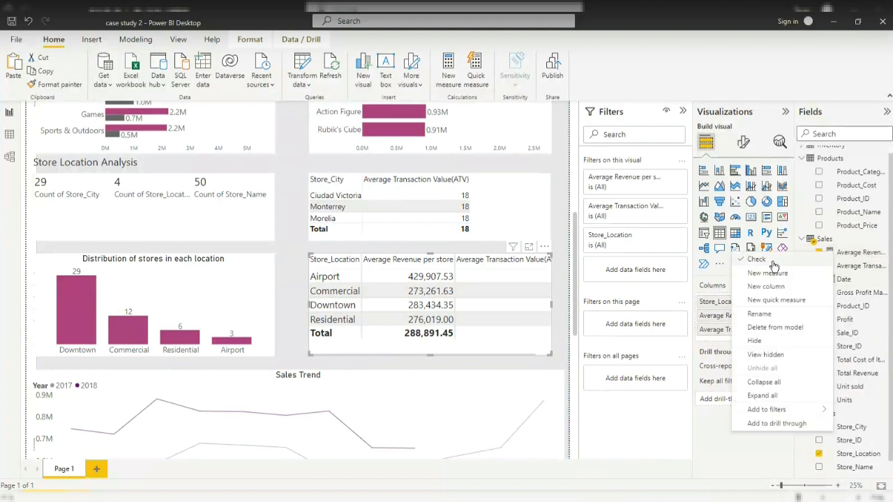
Rename the Average Transaction Value(ATV) measure to ATV, keeping its formula [Total Revenue] /COUNT(Sales[Sale_ID]).
click(854, 253)
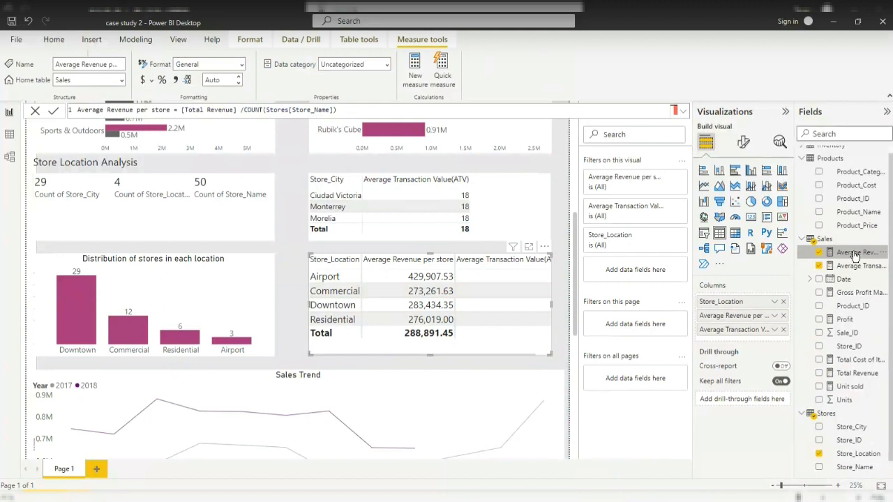
click(852, 265)
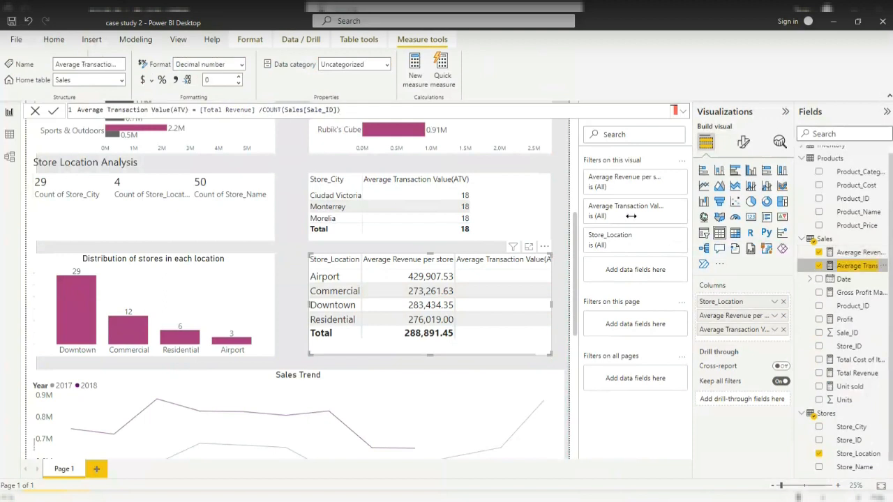
click(174, 110)
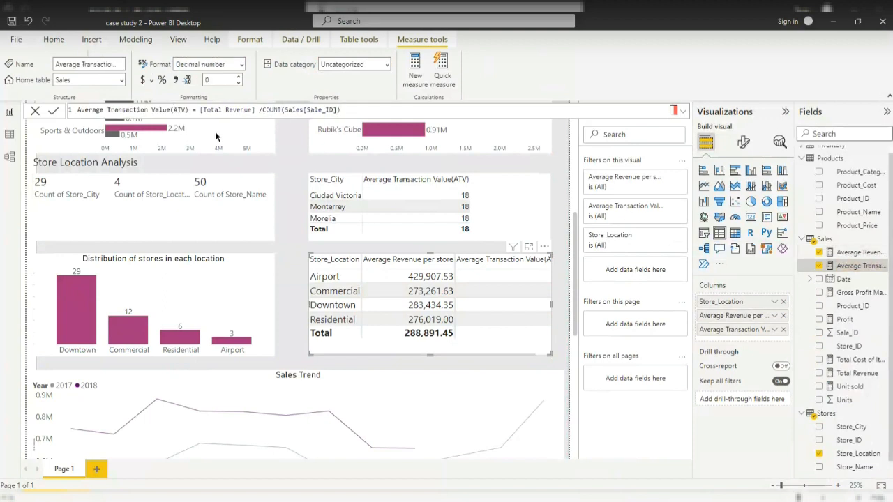
click(193, 109)
key(BackSpace)
key(BackSpace)
key(BackSpace)
key(BackSpace)
key(BackSpace)
key(BackSpace)
key(BackSpace)
key(BackSpace)
key(BackSpace)
key(BackSpace)
key(BackSpace)
key(BackSpace)
key(BackSpace)
key(BackSpace)
key(BackSpace)
key(BackSpace)
key(BackSpace)
key(BackSpace)
key(BackSpace)
key(BackSpace)
key(BackSpace)
key(BackSpace)
key(BackSpace)
key(BackSpace)
key(BackSpace)
key(BackSpace)
key(BackSpace)
key(BackSpace)
key(BackSpace)
key(BackSpace)
key(BackSpace)
key(BackSpace)
text(=ATV)
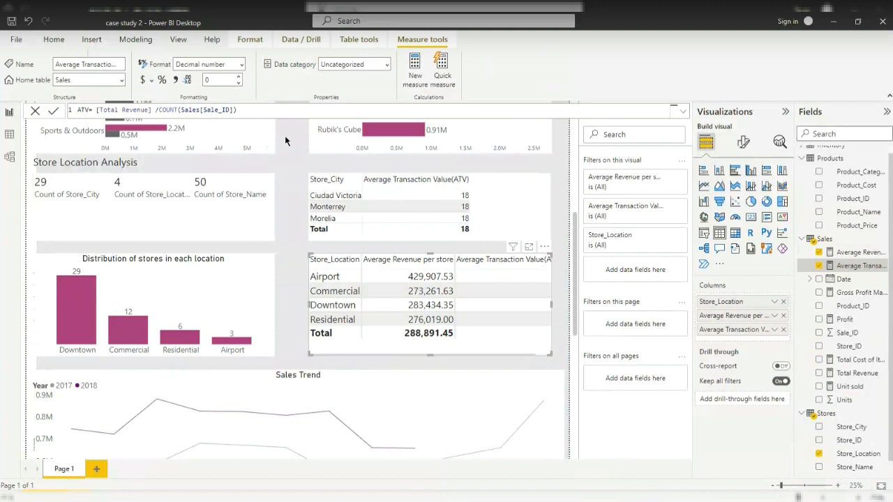
key(Return)
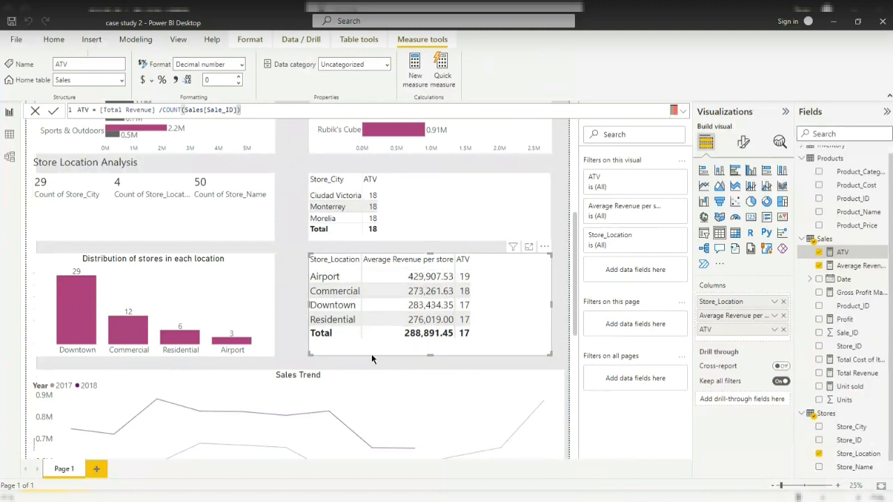
Set the empty text box under Insights and Recommendation to Segoe UI size 72, bold and underlined.
scroll(297, 457, down, 1)
scroll(297, 457, down, 5)
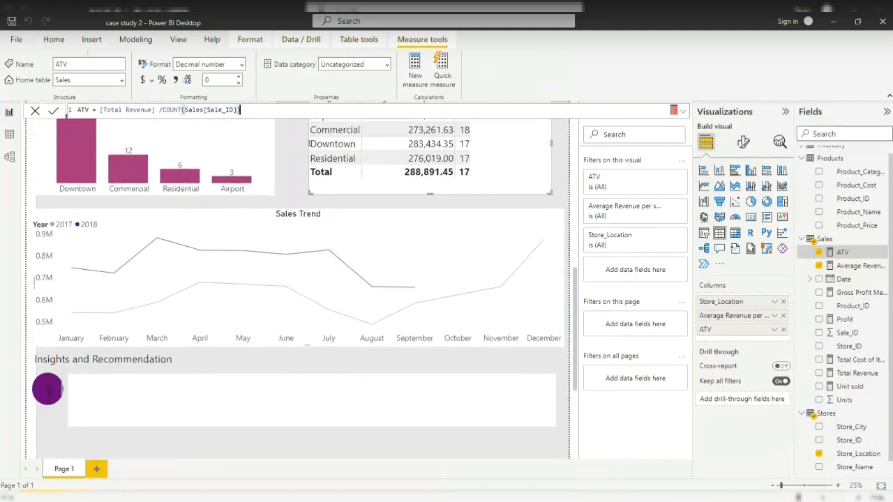
click(100, 393)
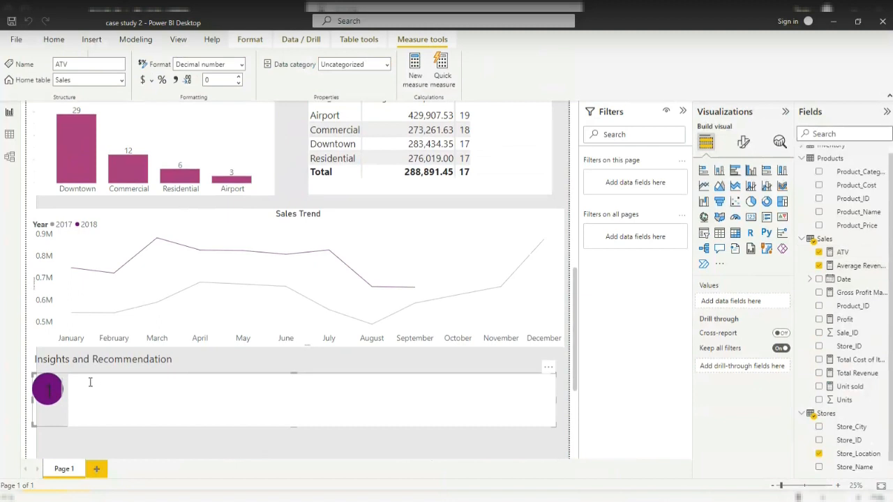
click(90, 382)
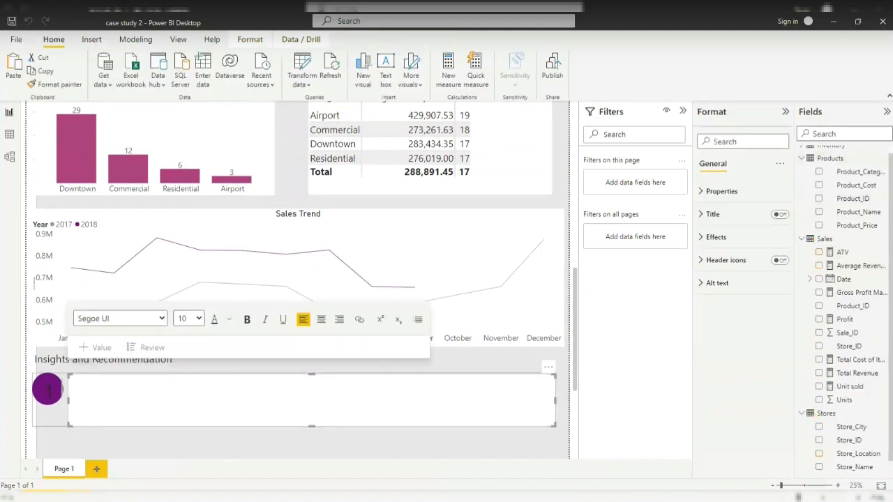
click(187, 293)
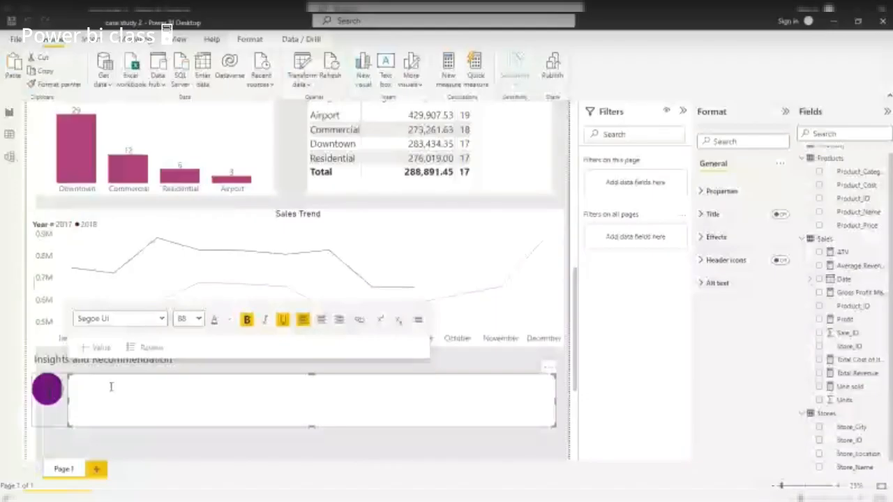
text(O)
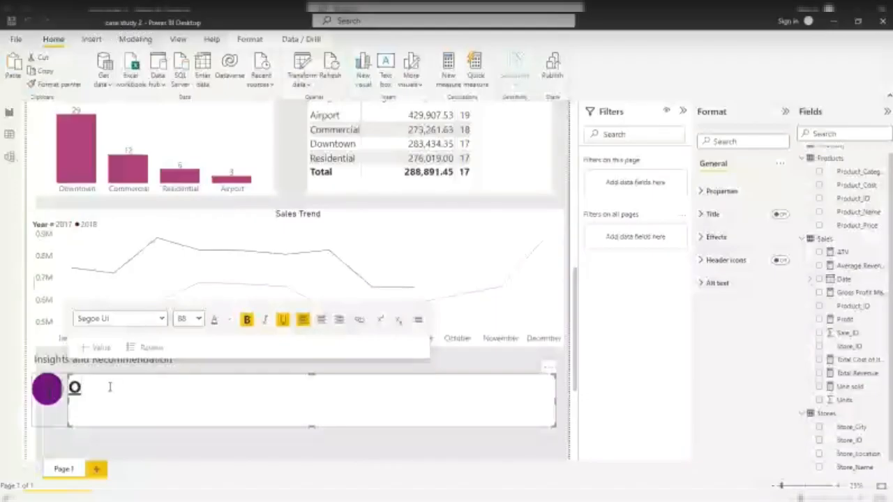
key(BackSpace)
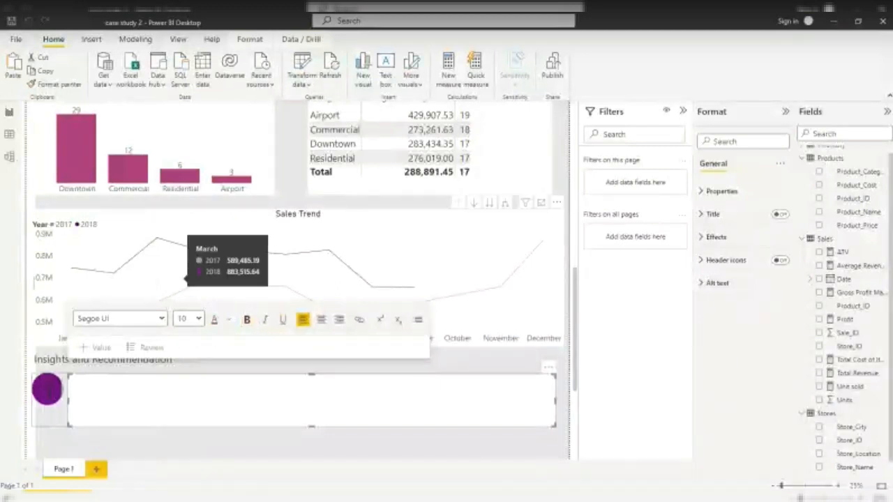
click(177, 296)
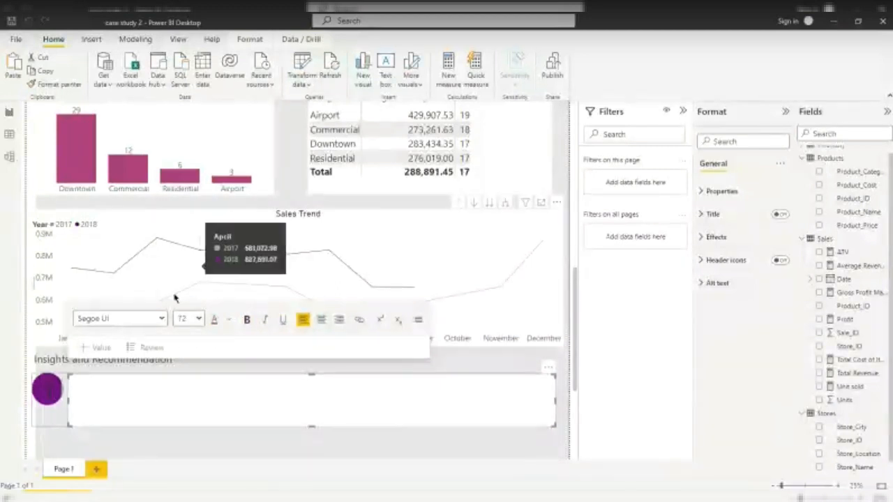
click(247, 320)
click(282, 319)
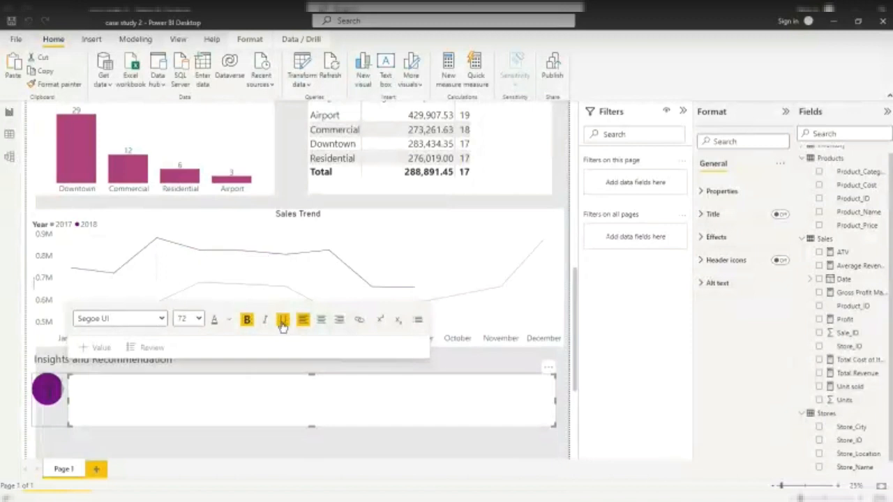
Enter the heading "Open store in Airport and downtown" in the insights text box.
text(Open st)
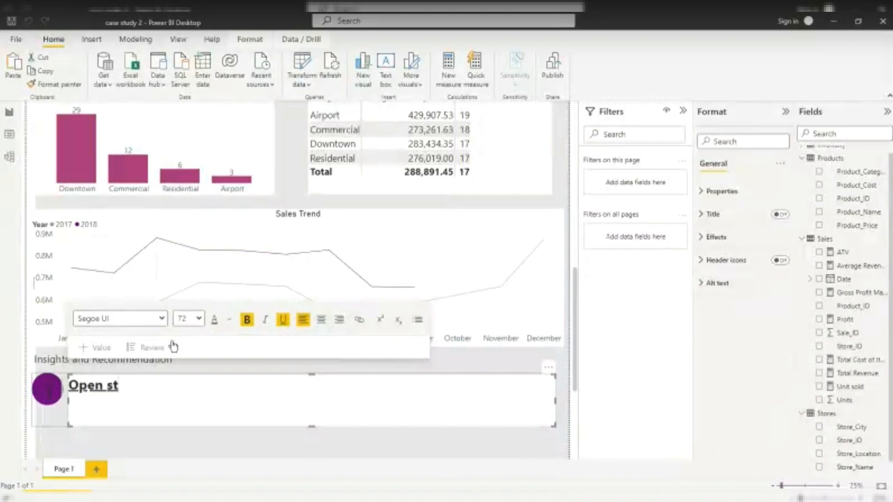
text(ore in )
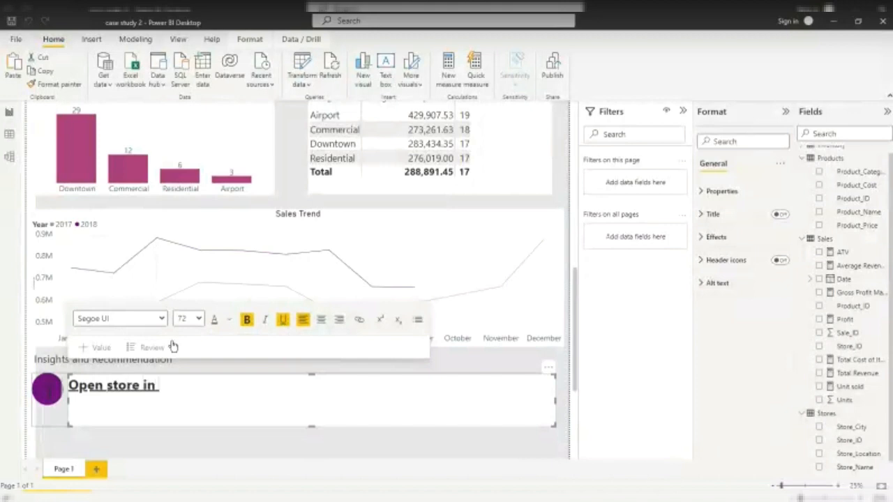
text(Airport and downtown)
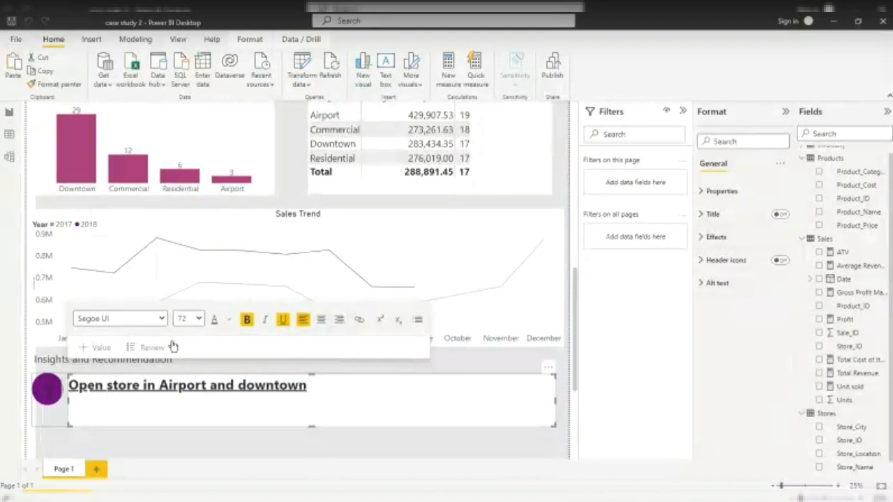
click(182, 271)
scroll(300, 279, down, 1)
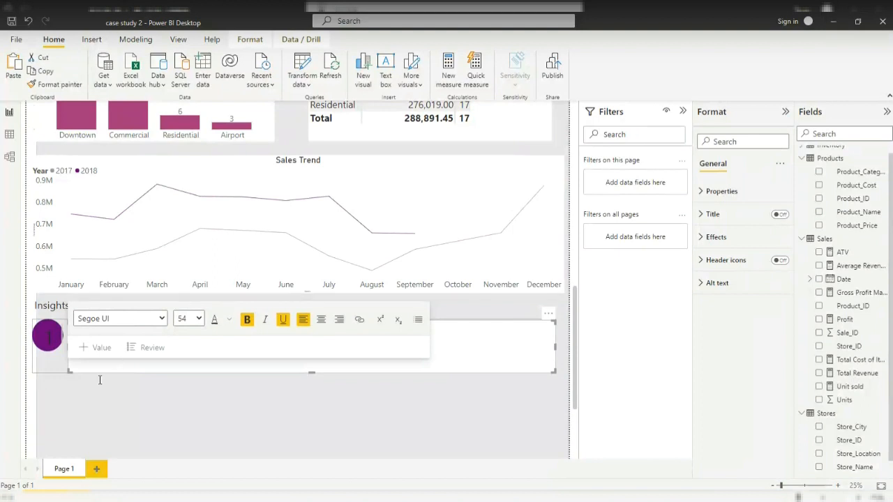
click(454, 333)
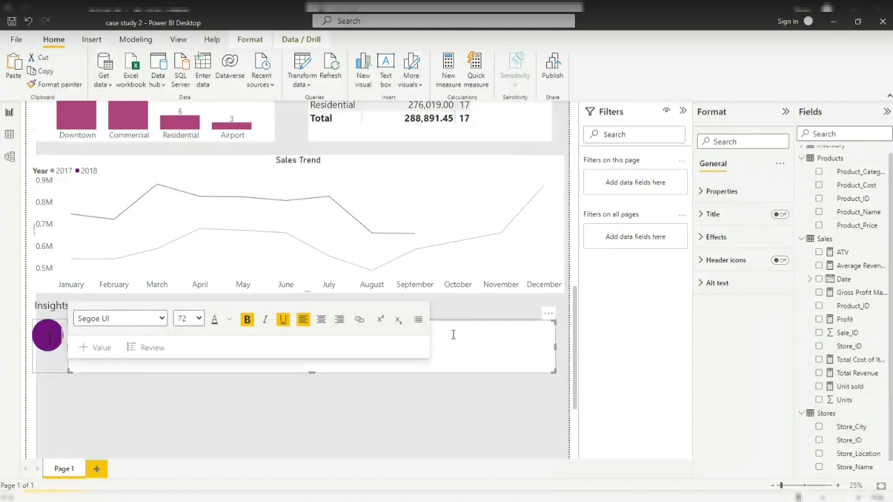
click(160, 330)
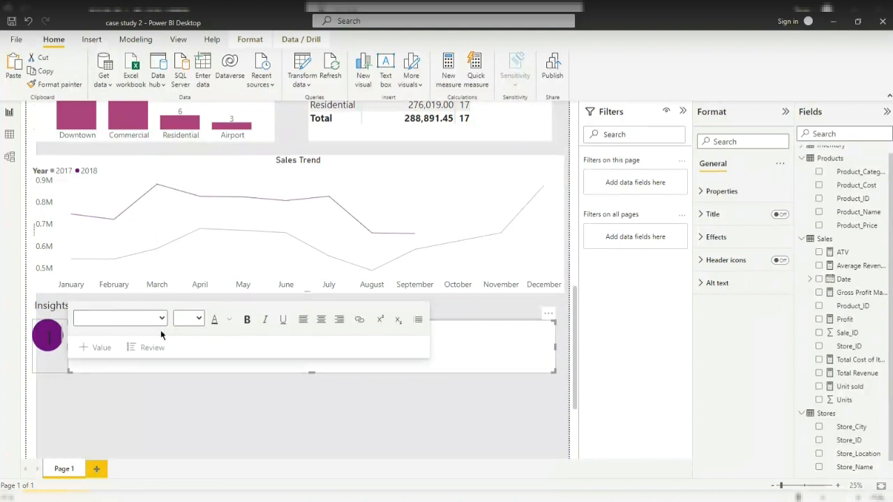
click(198, 361)
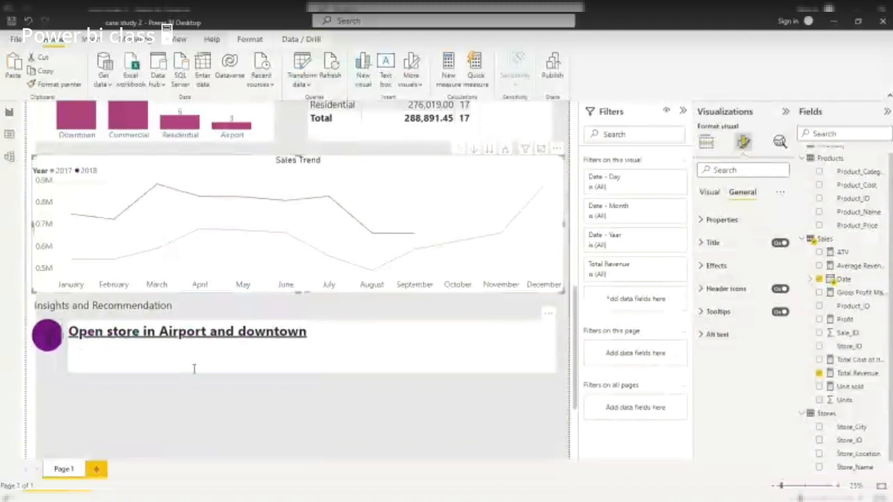
Start a plain size 54 line below the heading with "Airport with the least number of stores".
click(112, 353)
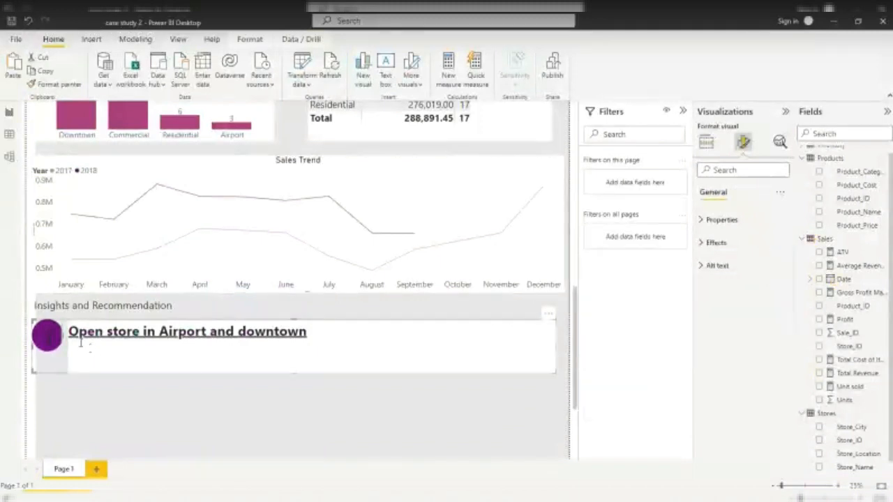
click(80, 342)
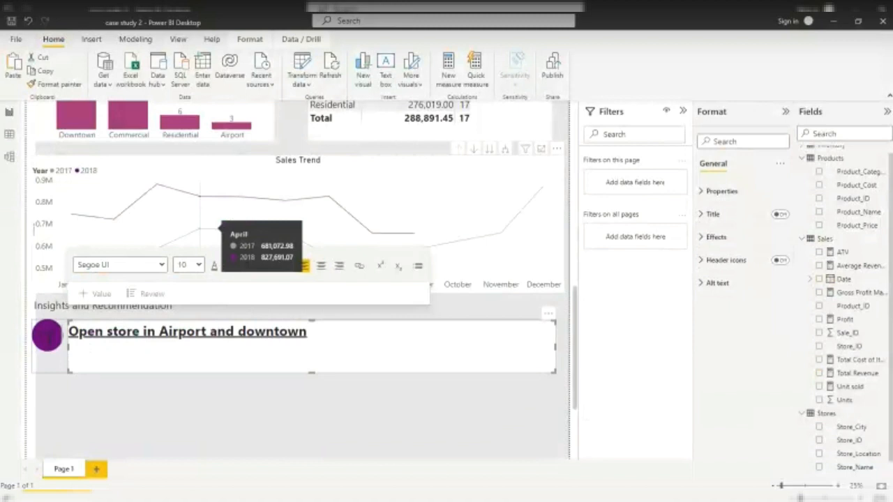
text(Air)
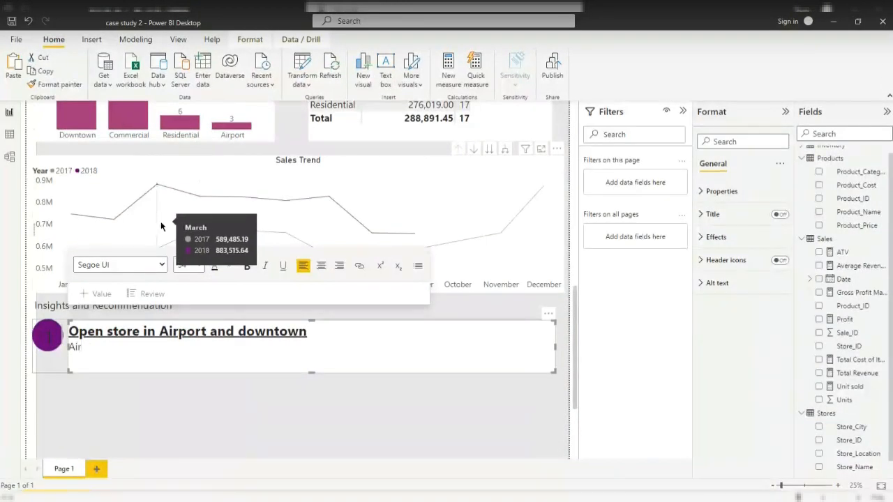
text(port wi)
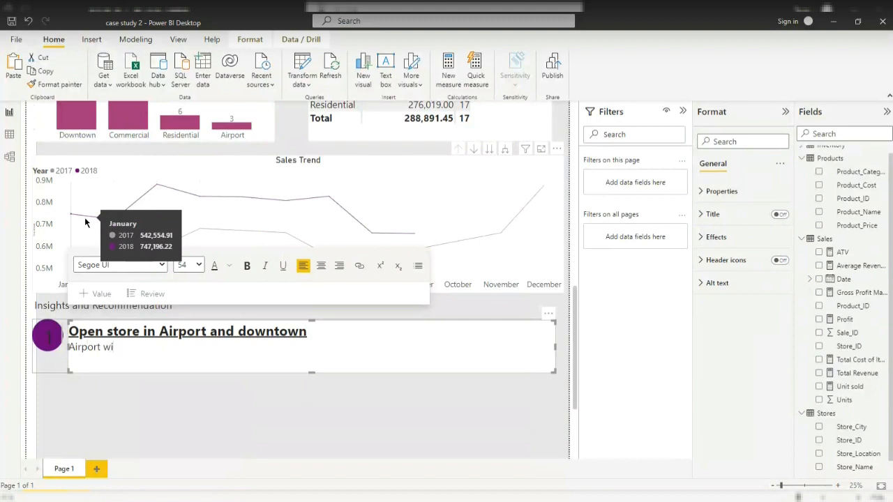
text(th)
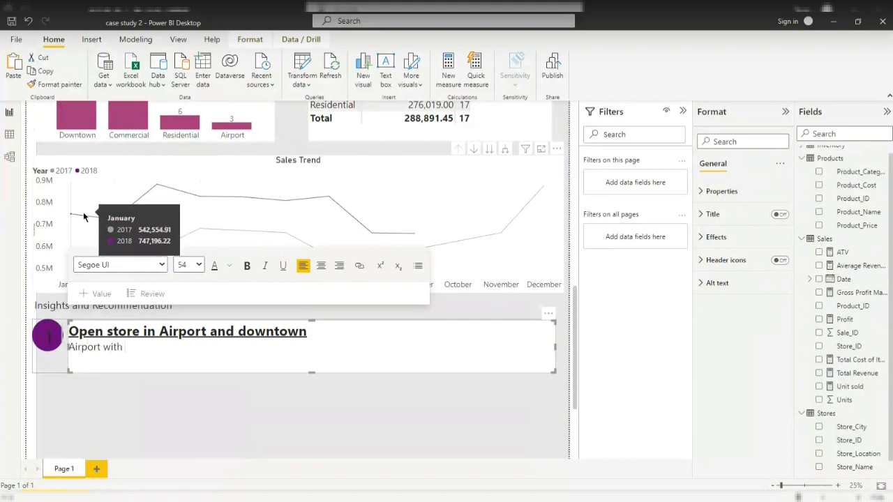
text( the least number of stores)
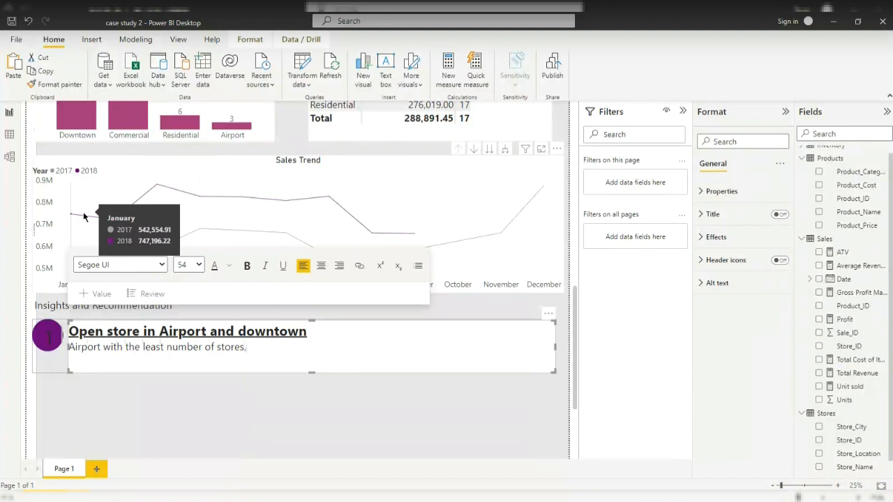
Continue the insight sentence with ", provides the greatest revenue by store".
text(, provides the grate)
key(BackSpace)
text(te)
key(BackSpace)
key(BackSpace)
key(BackSpace)
text(eates)
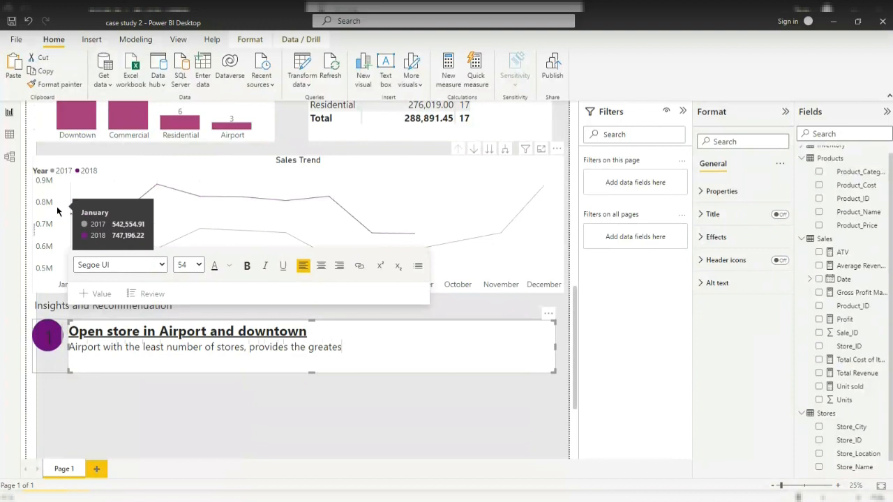
text(t revenue)
text( by )
text(sore)
key(BackSpace)
key(BackSpace)
text(tore)
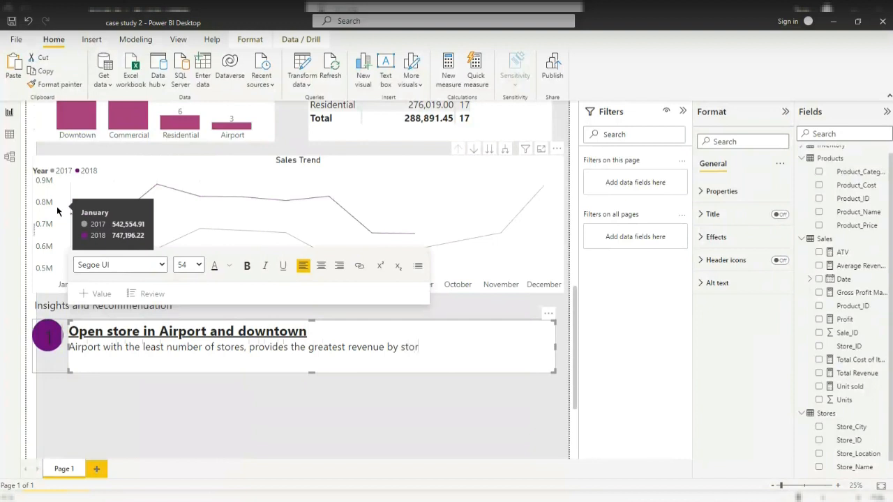
Check the airport's average revenue per store in the table and end the insight sentence with "429,907USD.".
scroll(432, 278, up, 2)
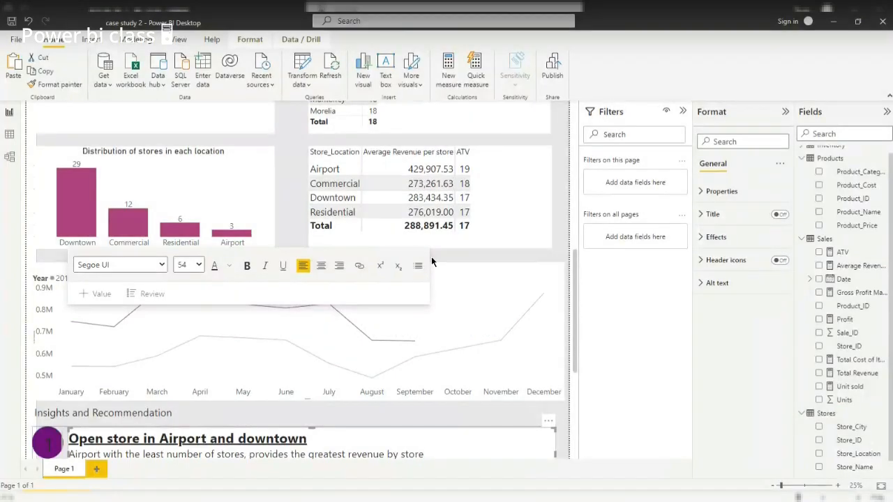
scroll(422, 344, down, 1)
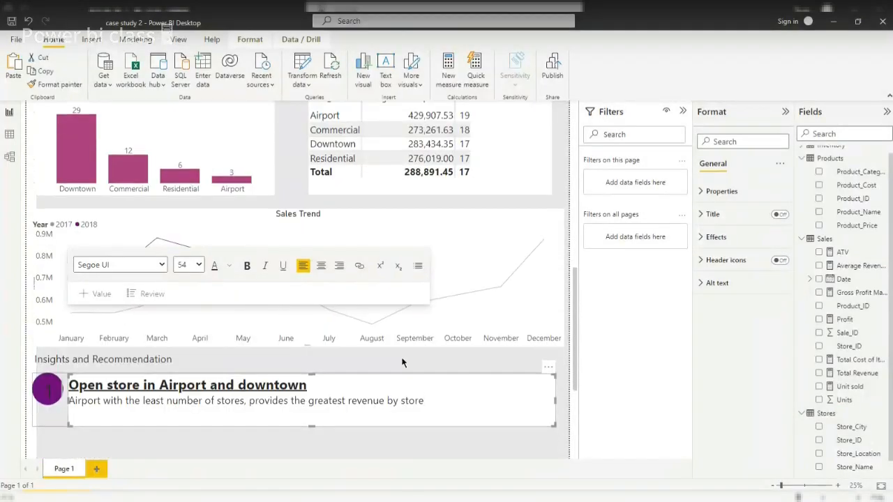
text(42)
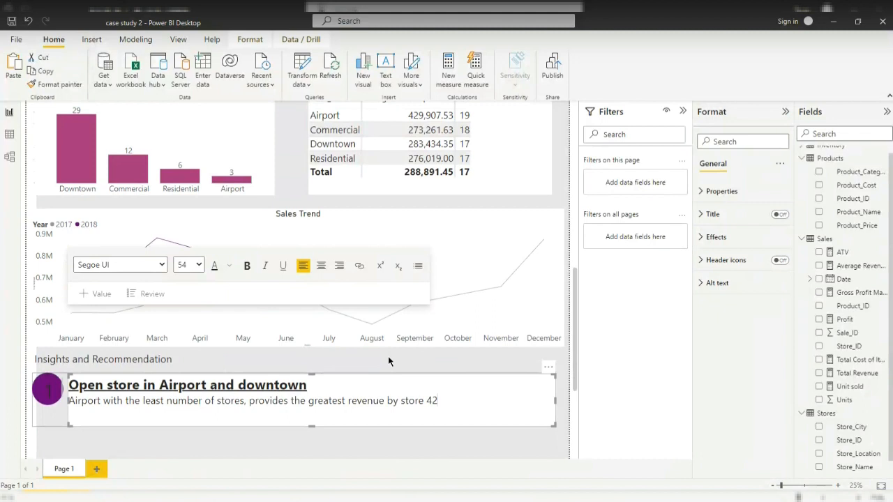
text(9,907)
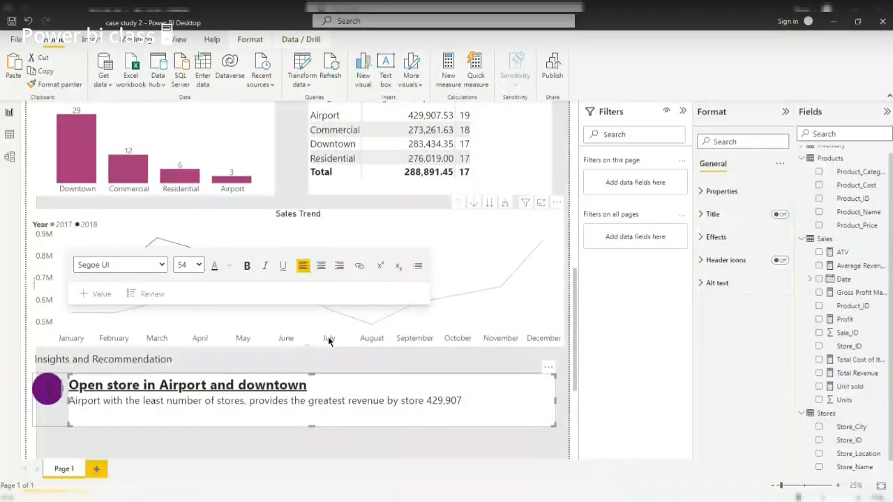
text(UDS)
key(BackSpace)
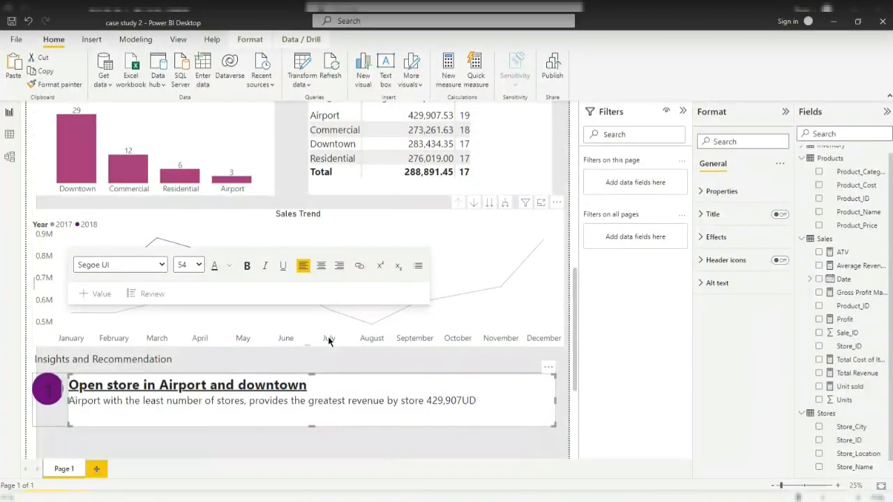
key(BackSpace)
text(SD. also)
End the first insight sentence with "USD." and continue the text with "Also airport stores generate 2USD more".
key(BackSpace)
key(BackSpace)
key(BackSpace)
key(BackSpace)
text(Also)
text( airpor)
text(t sti)
text(res)
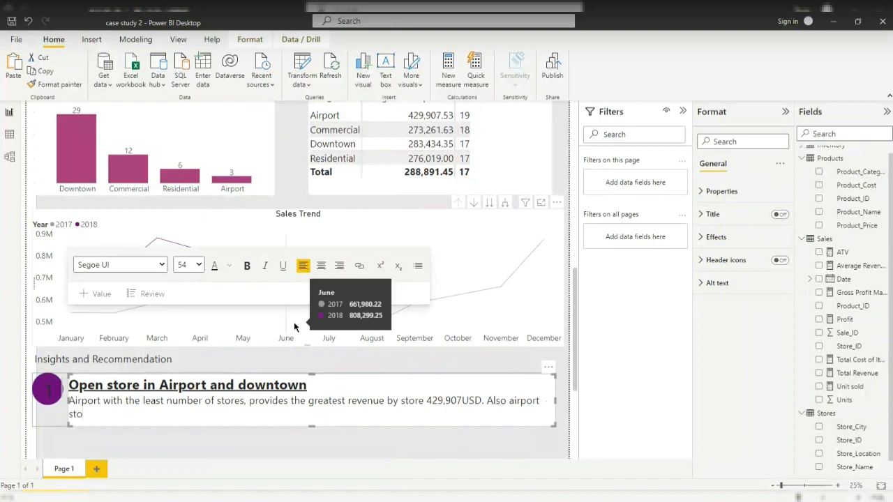
text( generate 2USD mi)
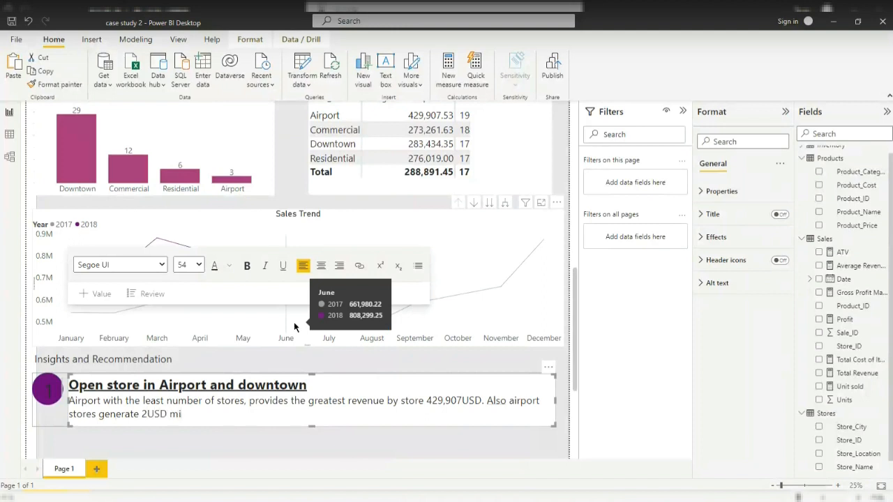
key(BackSpace)
text(ore)
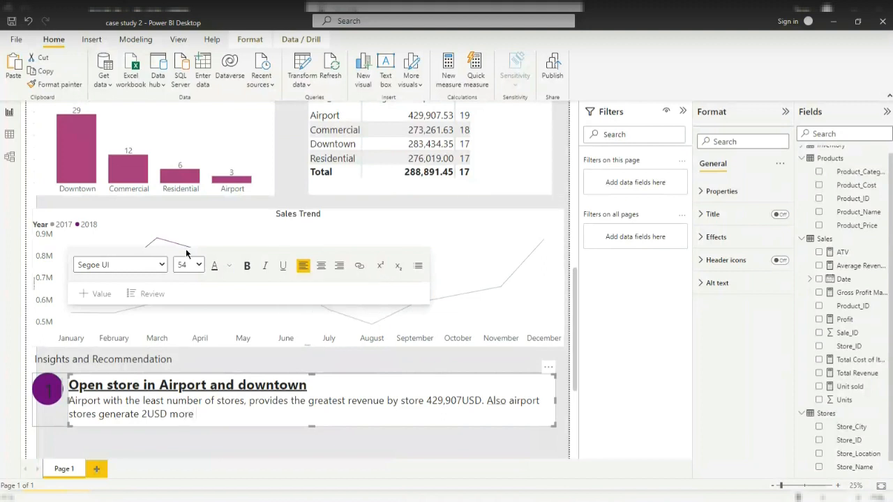
Finish the airport comparison sentence with "than its downtown store.".
text( than)
text( itrs)
key(BackSpace)
text(downtow)
key(BackSpace)
key(BackSpace)
text(town)
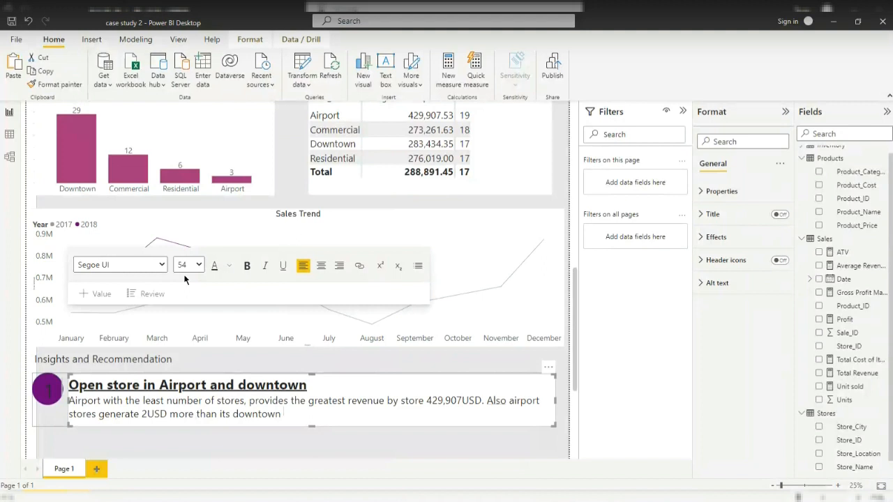
text( co)
key(BackSpace)
key(BackSpace)
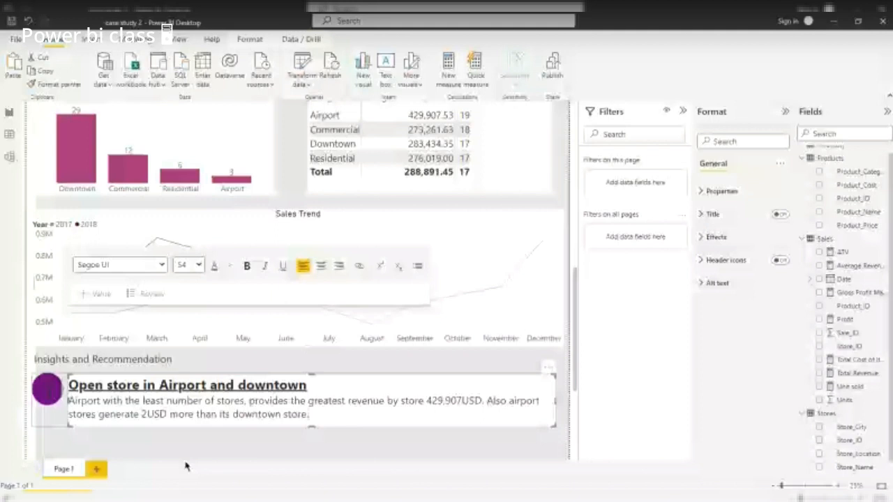
Begin another sentence in the insights text box with "Downtown stores provides the".
text(Down)
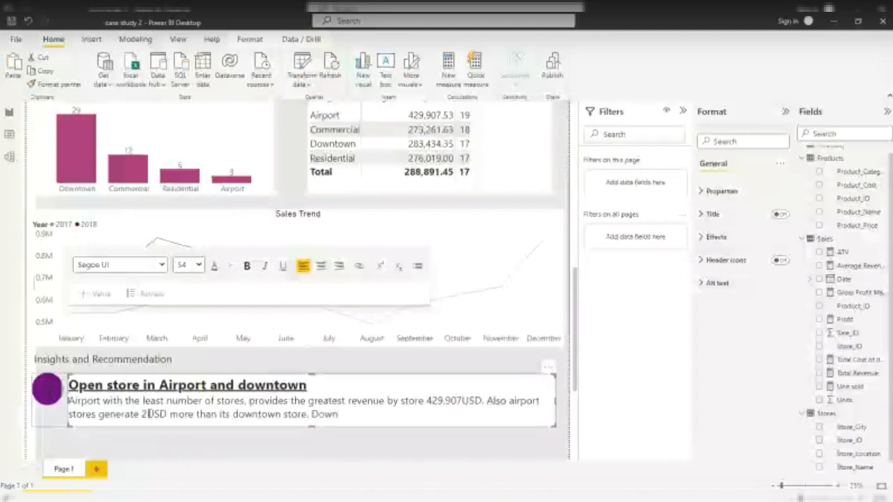
text(town store)
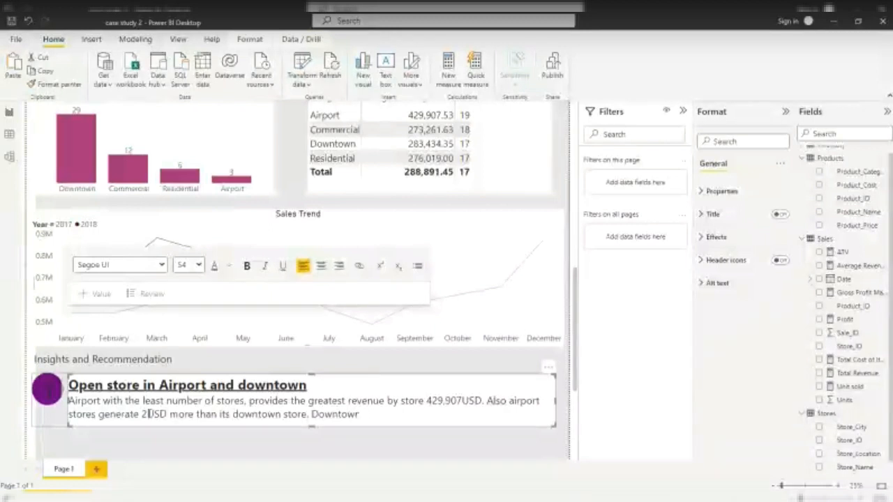
key(BackSpace)
text(es)
key(BackSpace)
key(BackSpace)
text(es provie)
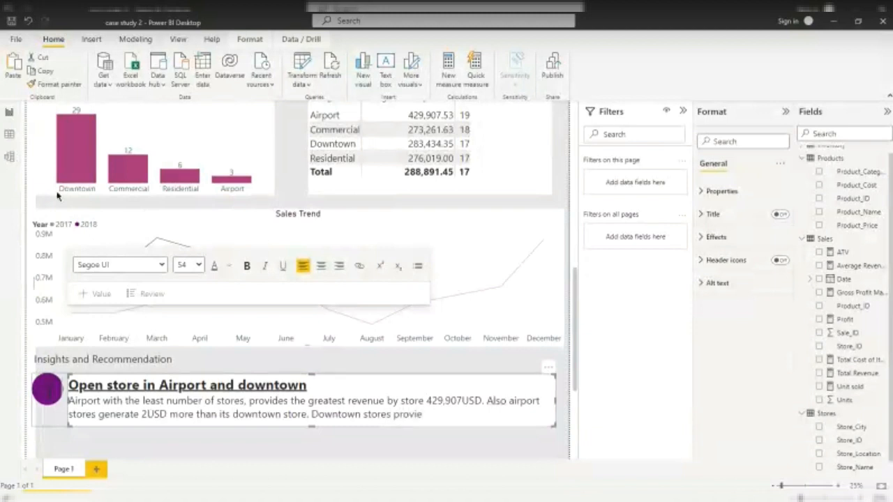
key(BackSpace)
text(des)
text(the)
Make the insights text box slightly taller by extending its lower edge to fit a third line of body text.
scroll(300, 393, down, 4)
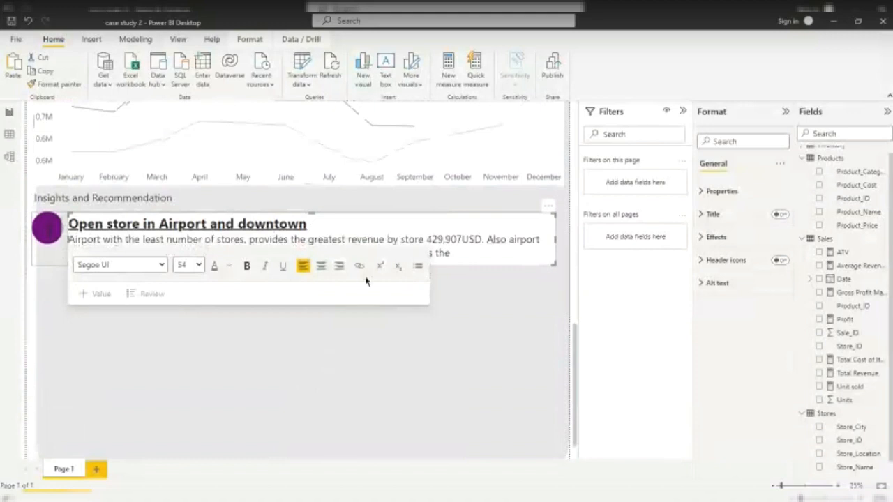
scroll(301, 338, up, 3)
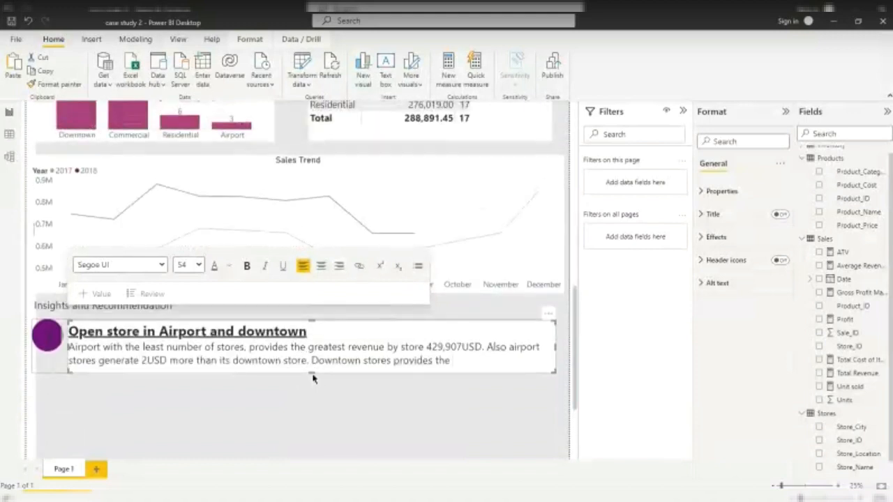
drag(312, 374, 314, 386)
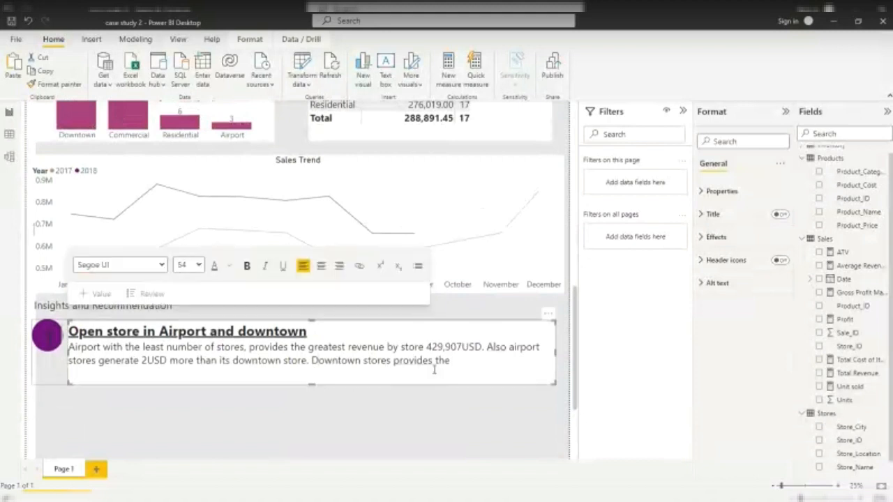
Complete the downtown sentence with "second highest revenue per store at 283,434USD.", taking the figure from the store location table.
text(second highes)
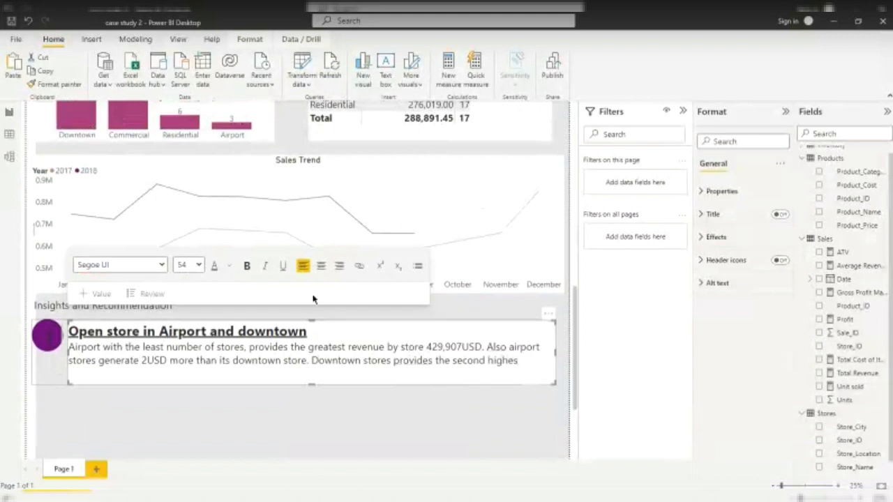
text(t reve)
text(nue)
text( per)
text( store)
text( at)
scroll(403, 235, up, 2)
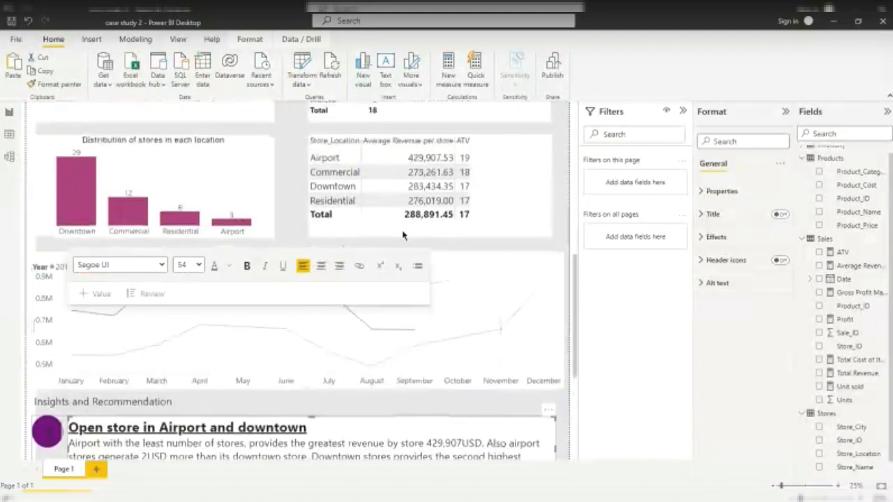
scroll(408, 228, up, 2)
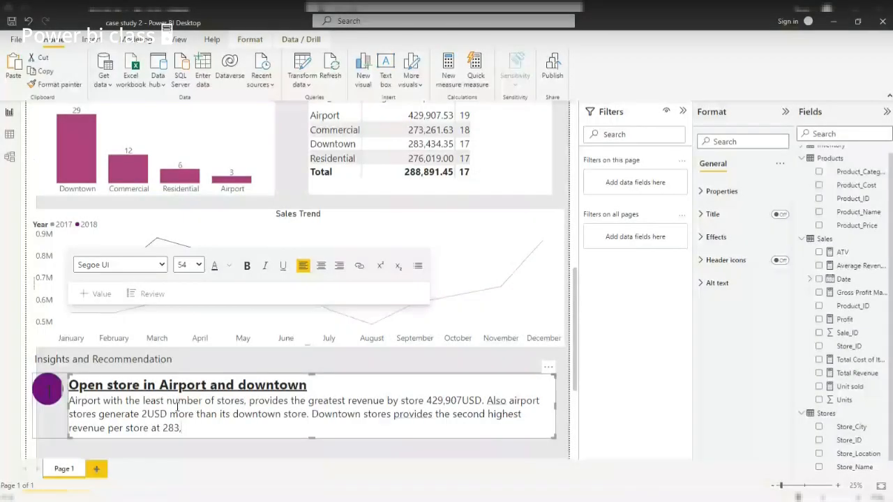
text(434USD.)
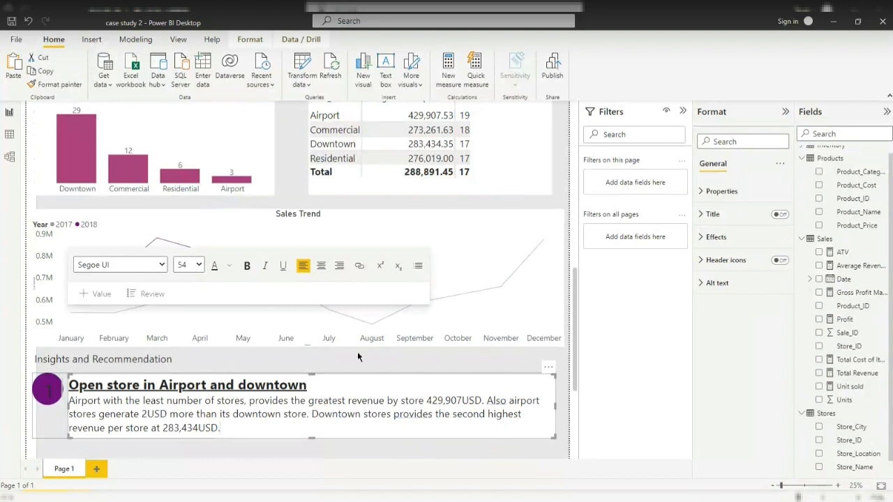
Bold the figures 283,434USD, 2USD and 429,907USD in the insight text.
right_click(418, 418)
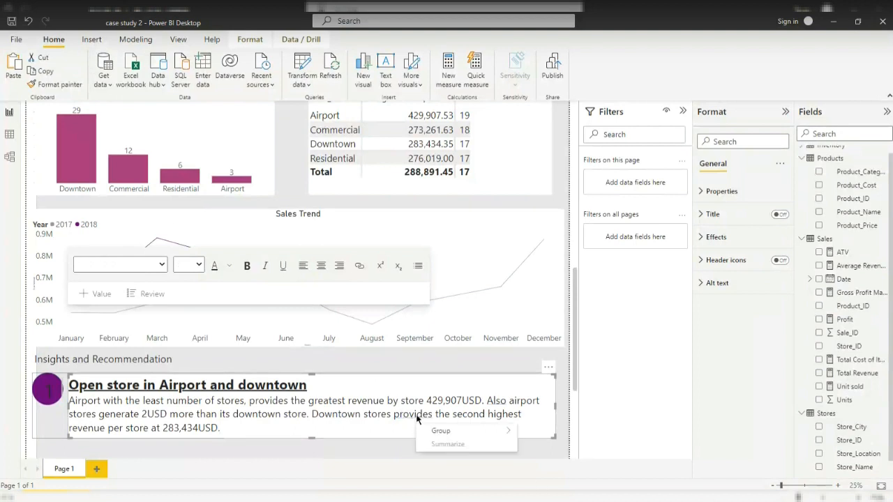
click(163, 430)
drag(163, 430, 213, 445)
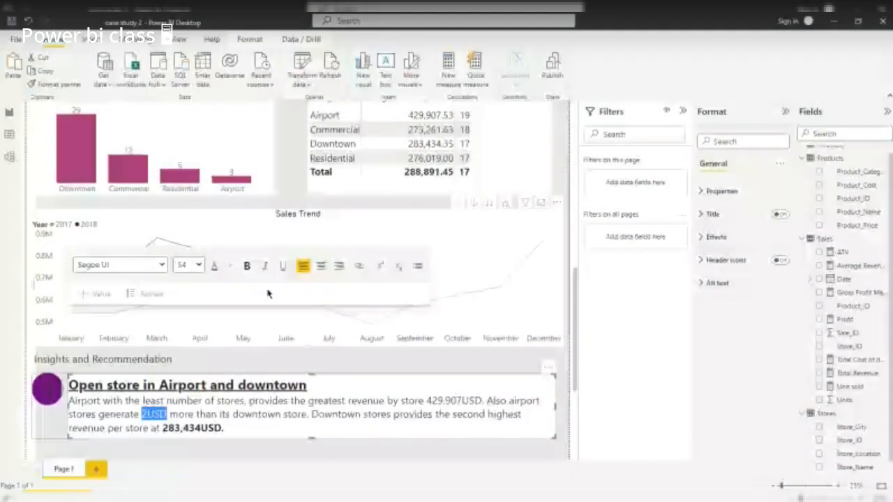
click(246, 266)
drag(427, 401, 493, 401)
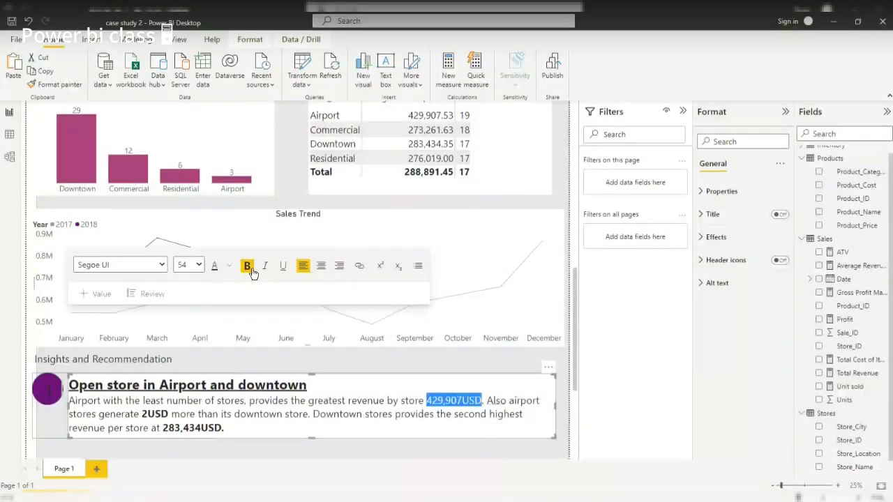
drag(426, 401, 486, 400)
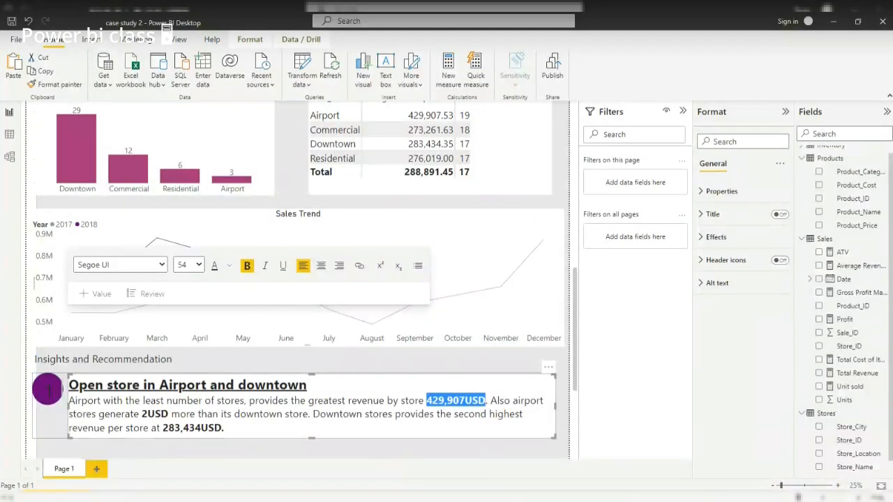
click(112, 498)
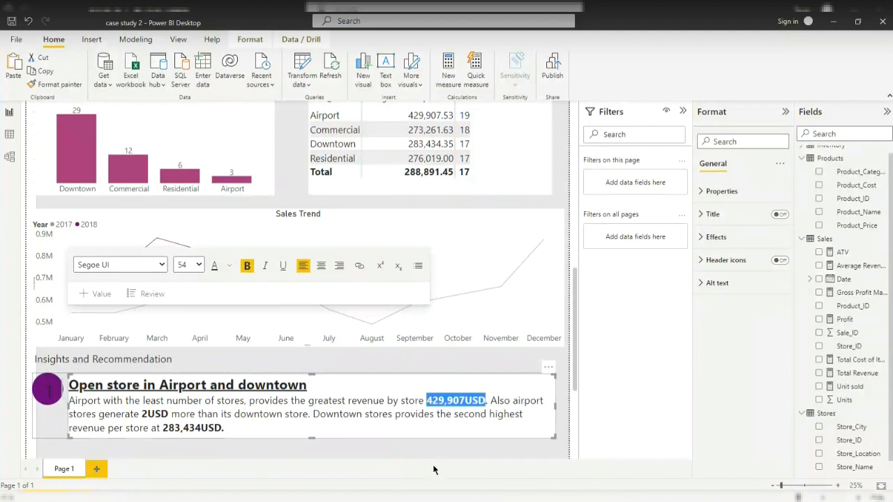
Try to group the purple number circle with the insight text box.
scroll(382, 403, down, 2)
scroll(193, 362, up, 1)
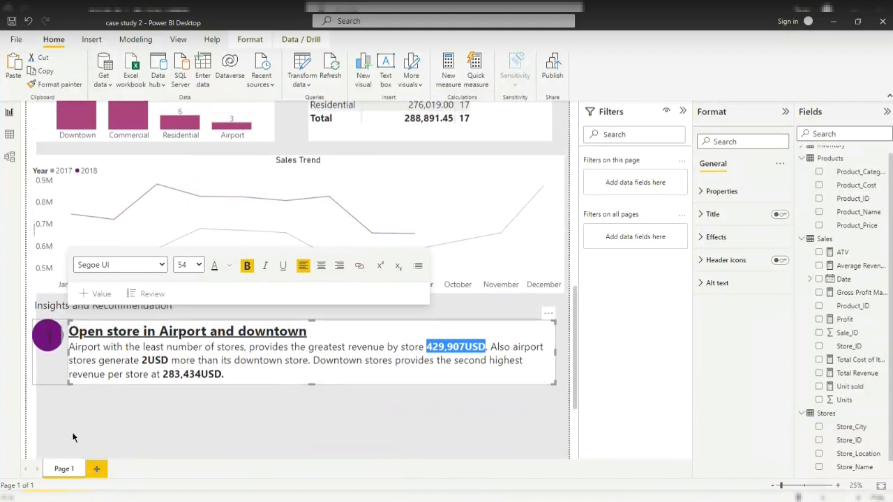
click(43, 342)
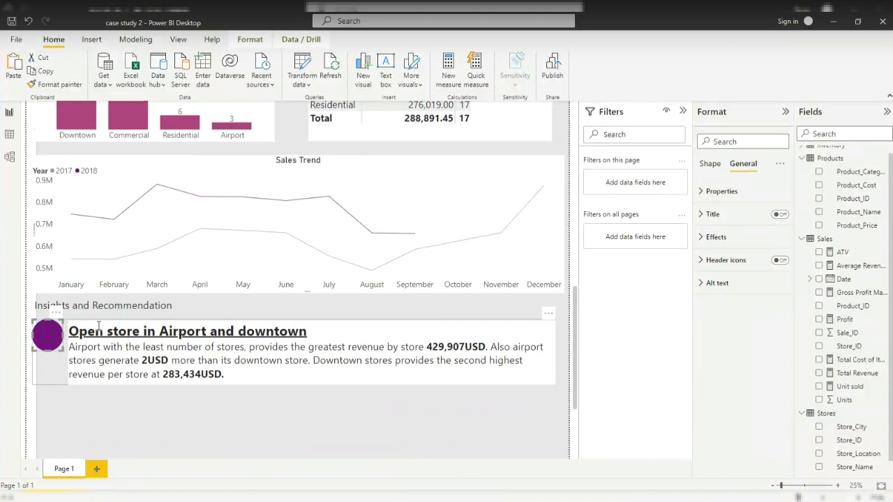
click(98, 326)
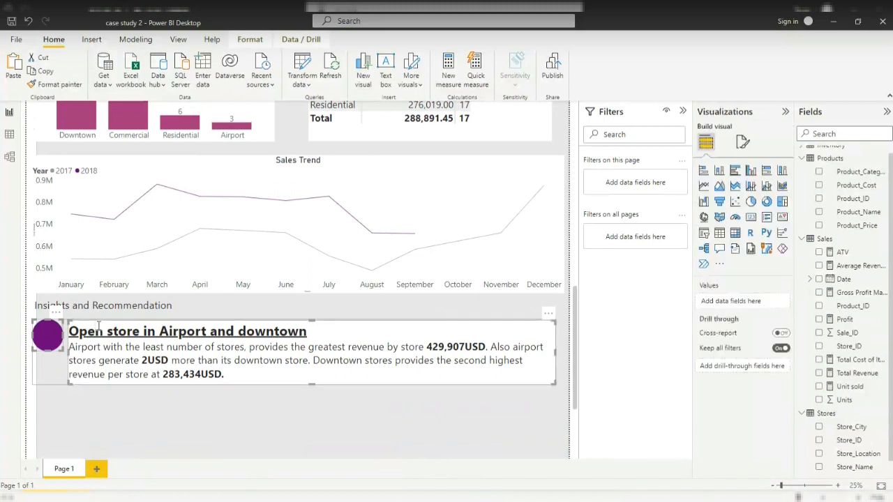
click(44, 333)
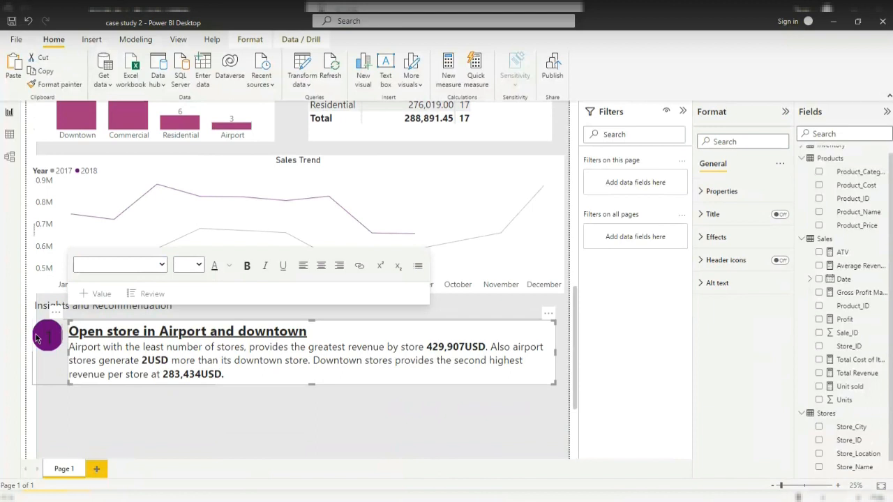
click(38, 338)
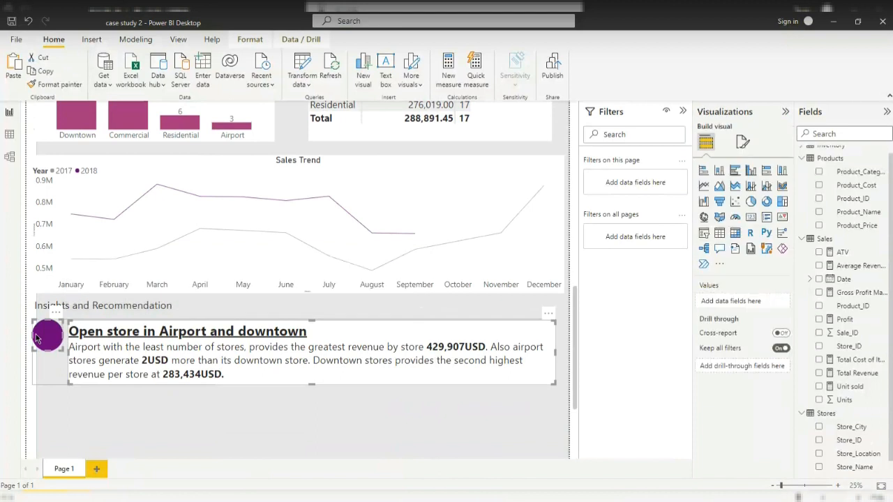
click(237, 40)
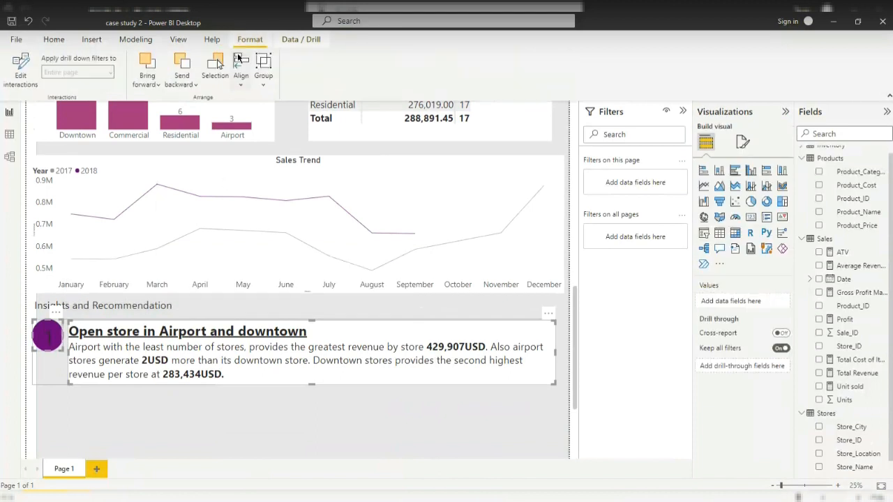
click(257, 83)
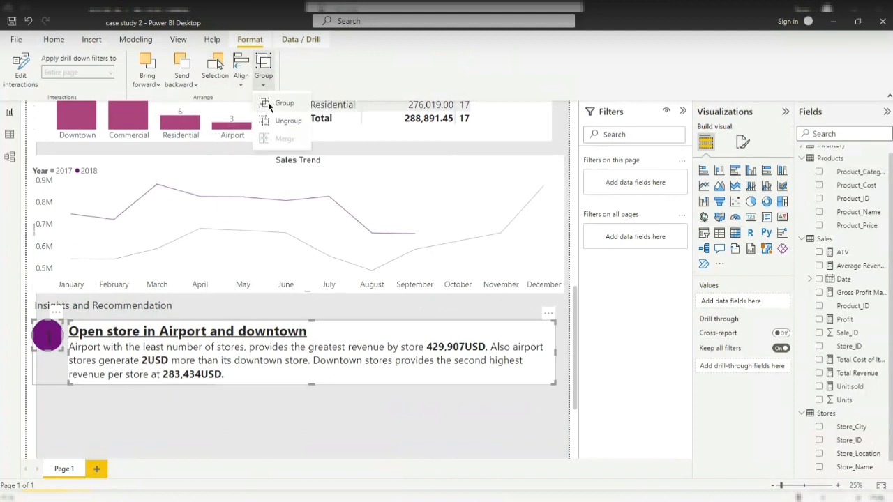
click(267, 106)
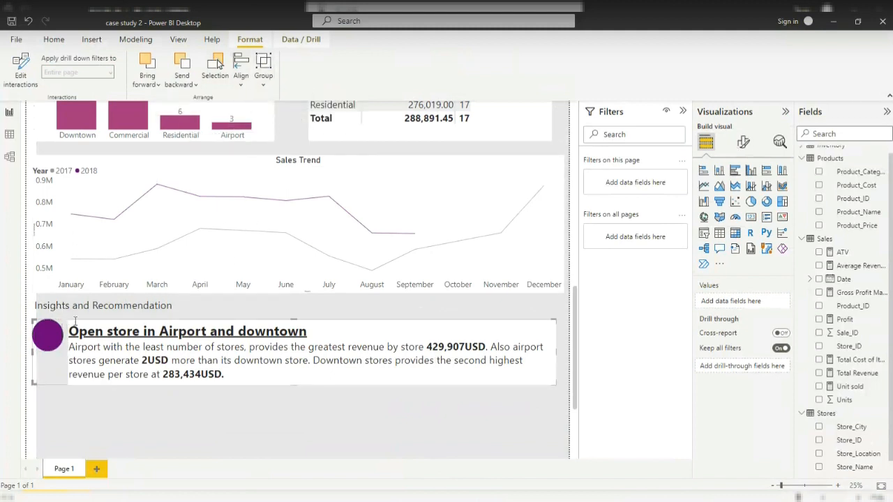
Copy the grouped insight and try shifting it slightly to the right within the insights section.
click(56, 40)
click(32, 69)
click(17, 69)
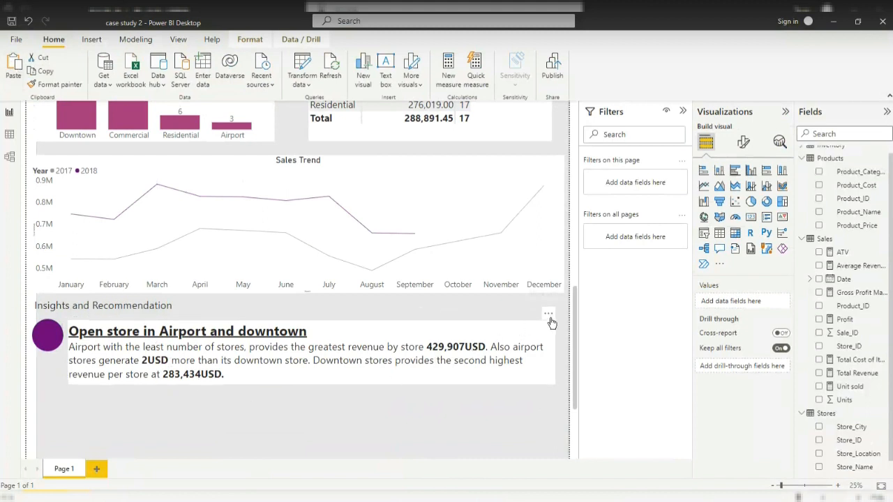
drag(546, 341, 556, 319)
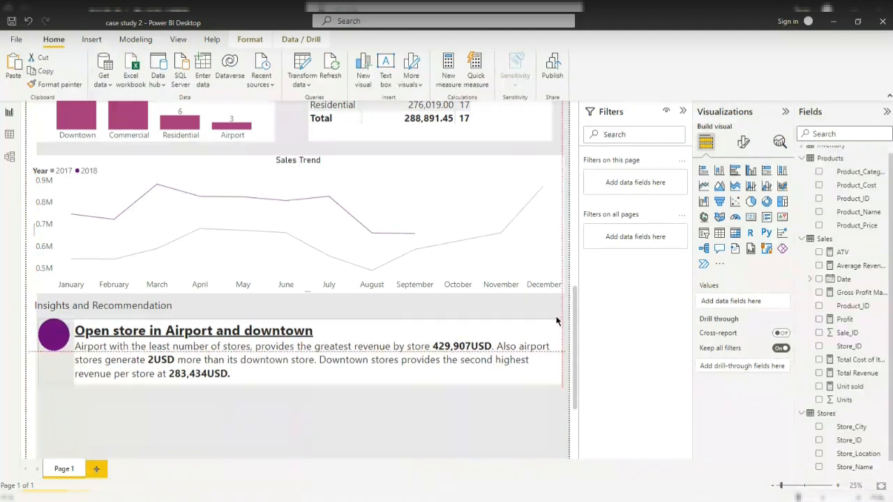
click(60, 337)
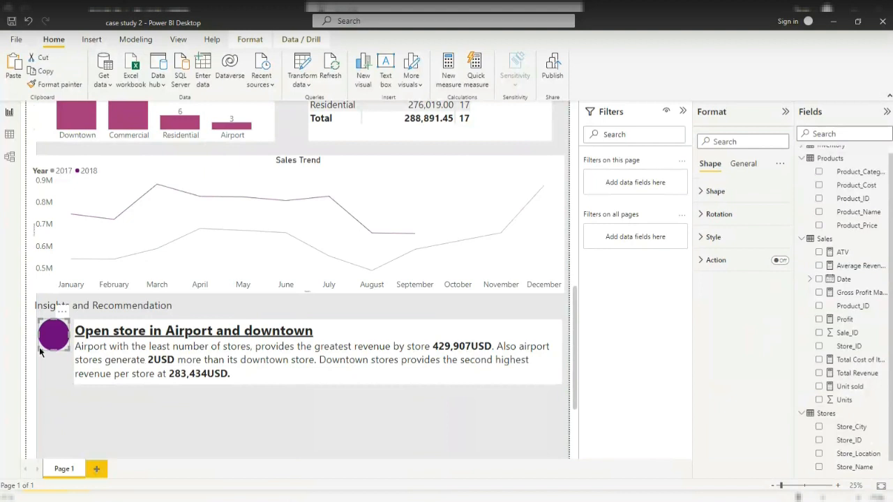
click(30, 398)
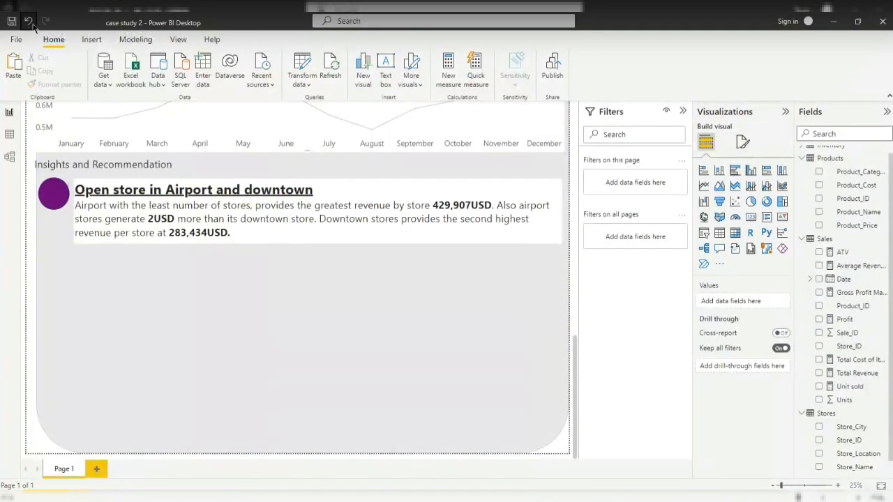
Undo the shift of the insight and the grouping of its circle and text box.
click(31, 25)
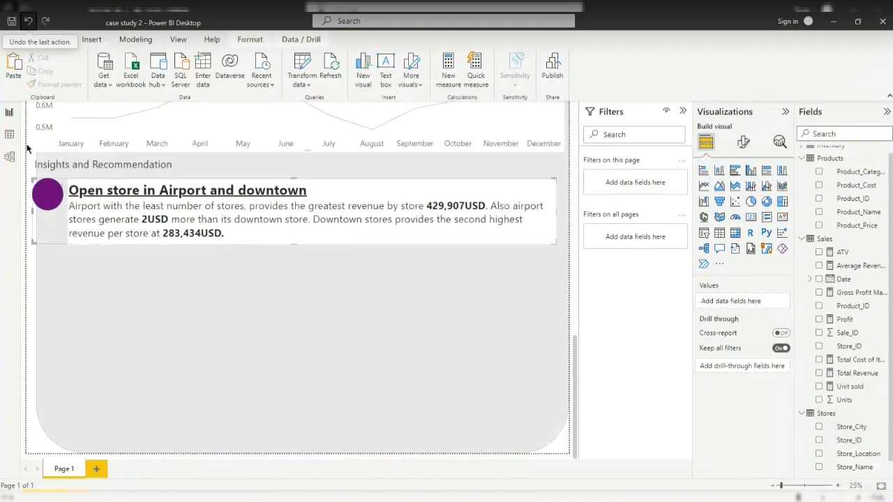
click(36, 442)
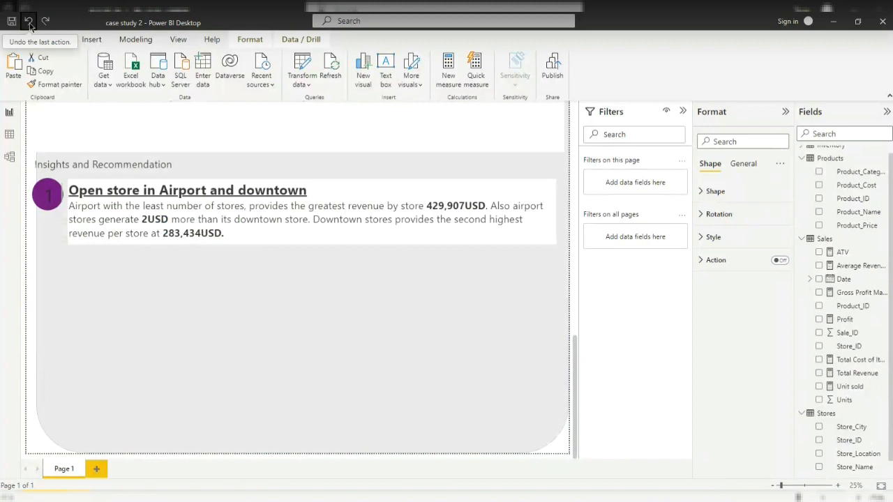
click(28, 22)
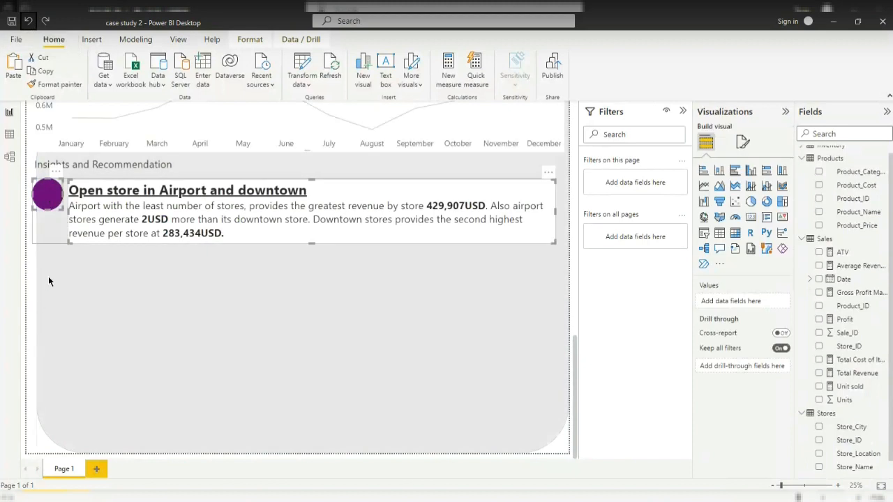
Try to shift the purple number circle slightly to the right, and undo the move.
click(48, 194)
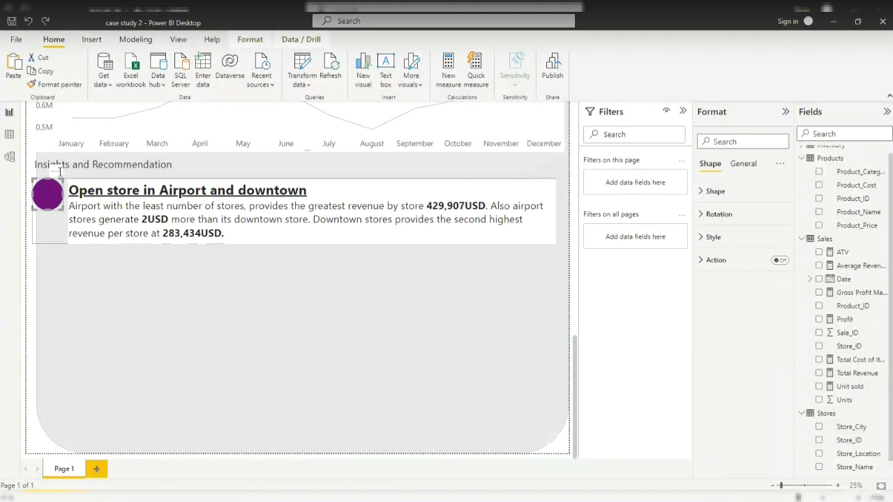
drag(60, 171, 69, 171)
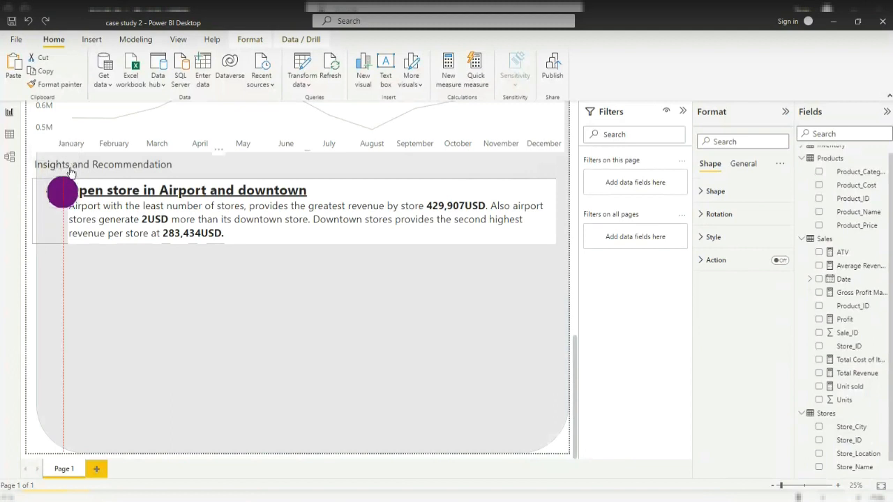
click(70, 168)
click(20, 285)
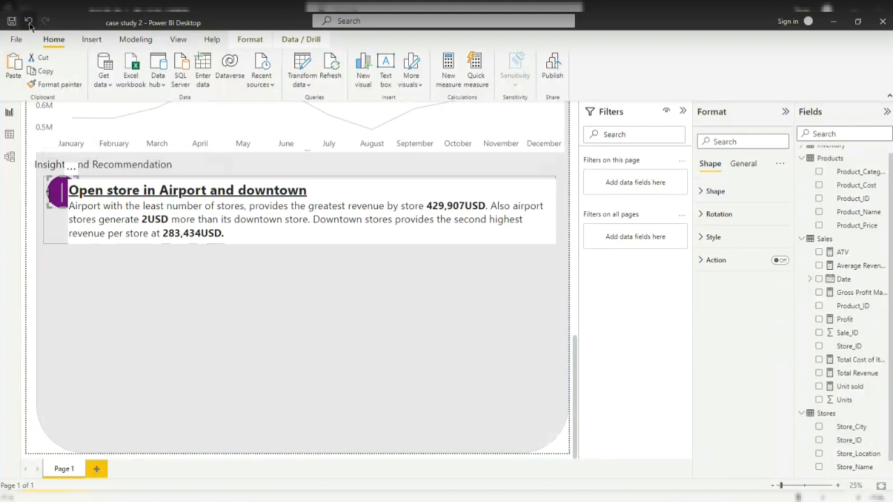
key(ctrl+z)
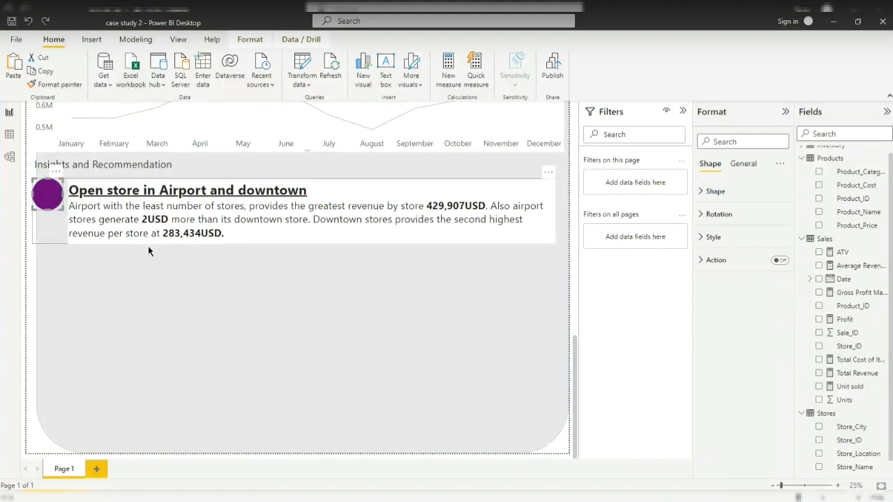
Move the "Insights and Recommendation" heading slightly right and up within the grey insights section.
click(30, 305)
click(48, 198)
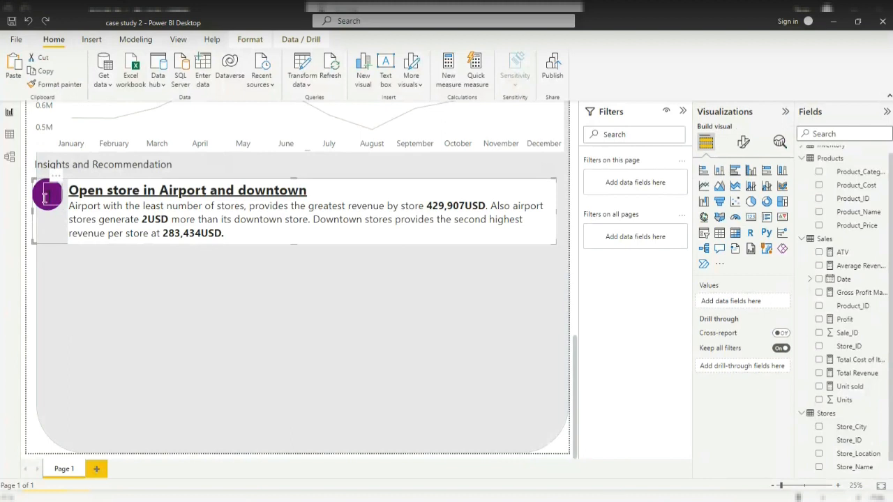
click(44, 198)
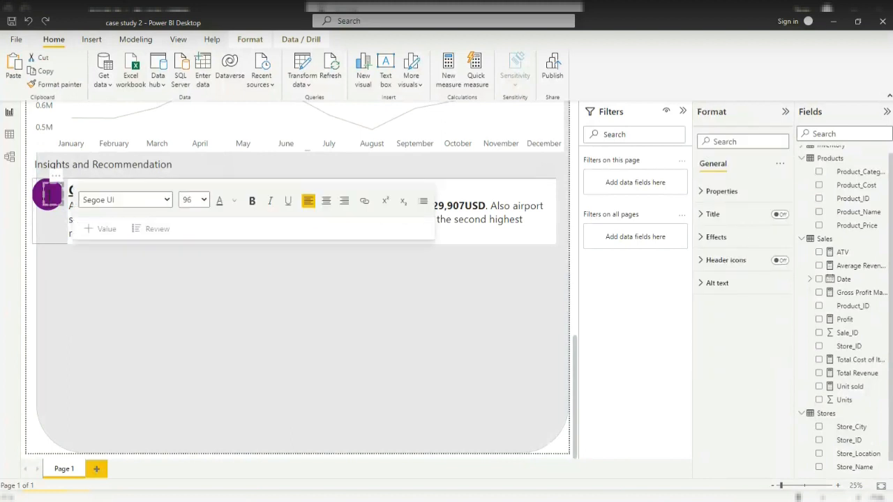
click(70, 165)
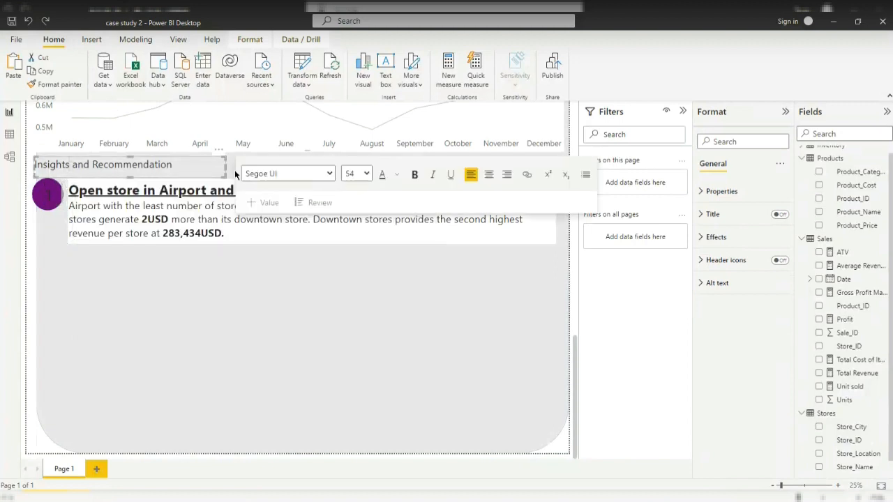
mouse_move(219, 153)
mouse_down()
mouse_move(245, 153)
mouse_move(214, 149)
mouse_move(224, 152)
mouse_up()
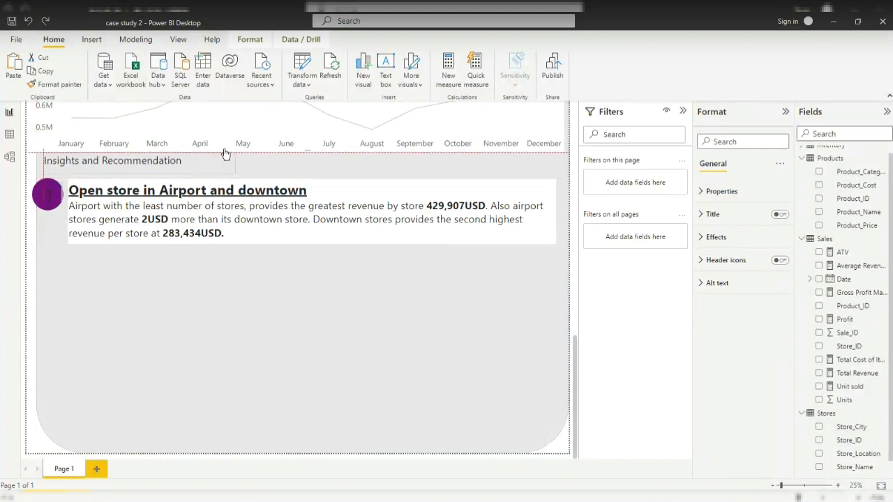
click(31, 298)
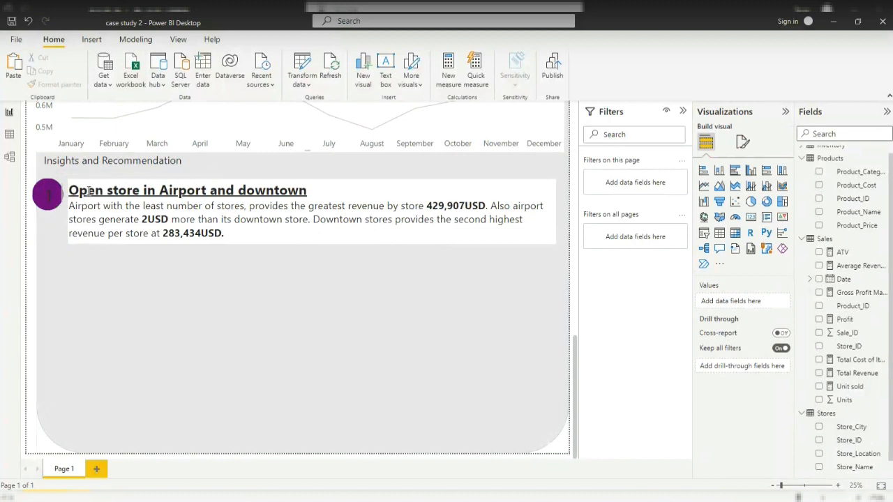
Group the purple circle, its number and the airport and downtown insight text box.
click(47, 196)
click(543, 196)
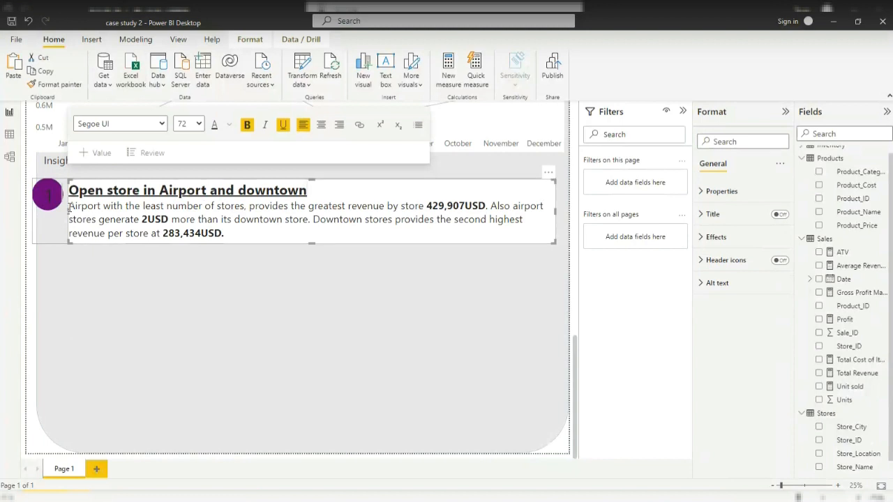
click(49, 190)
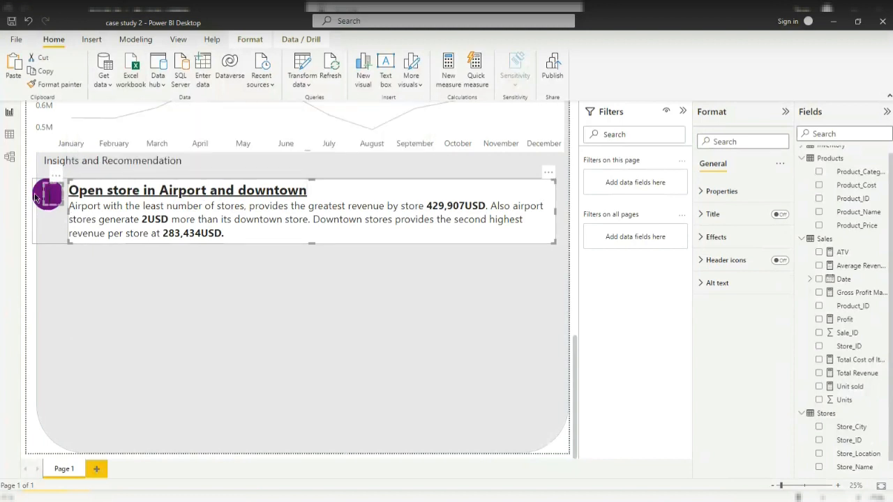
click(260, 43)
click(263, 68)
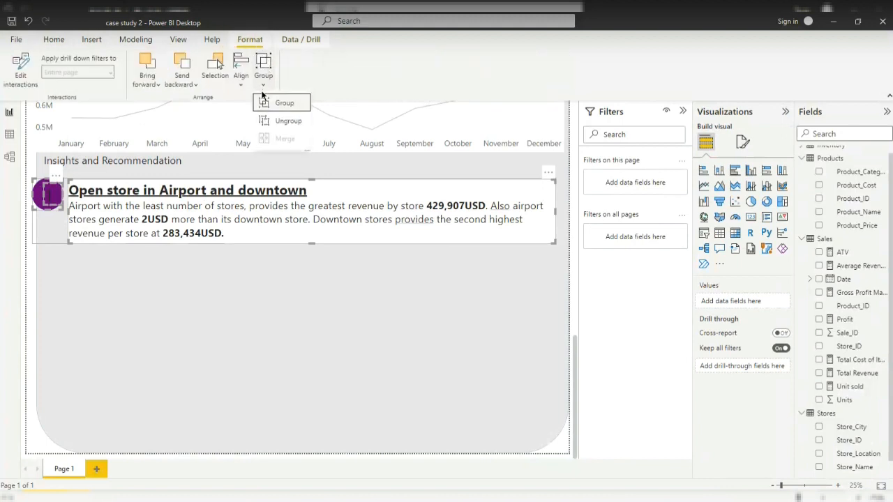
click(279, 103)
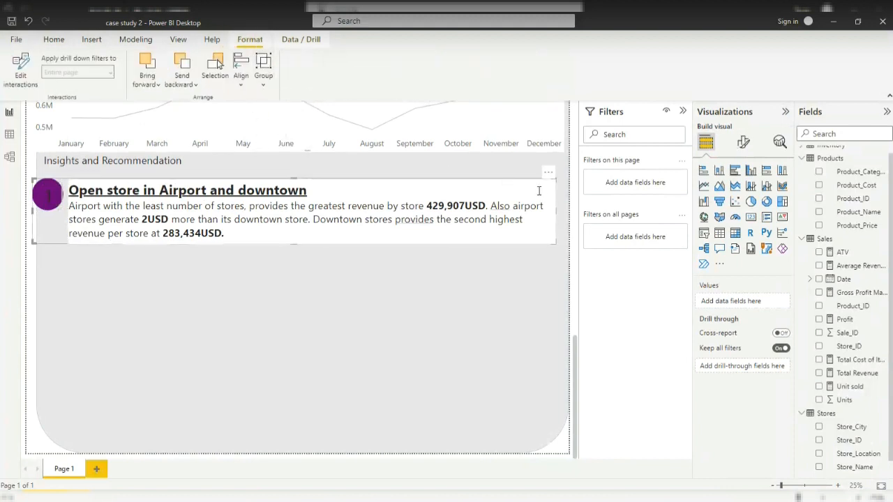
Move the circle, number and insight text box together slightly right and up, beneath the section heading.
click(365, 206)
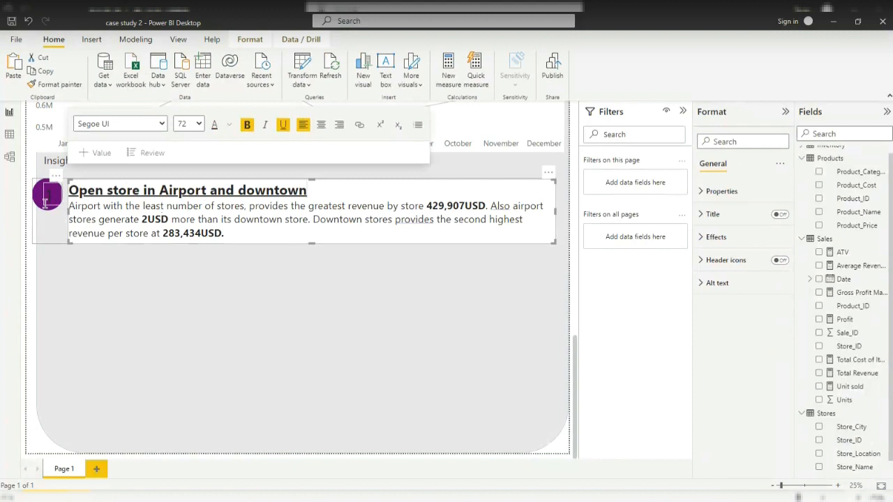
click(31, 199)
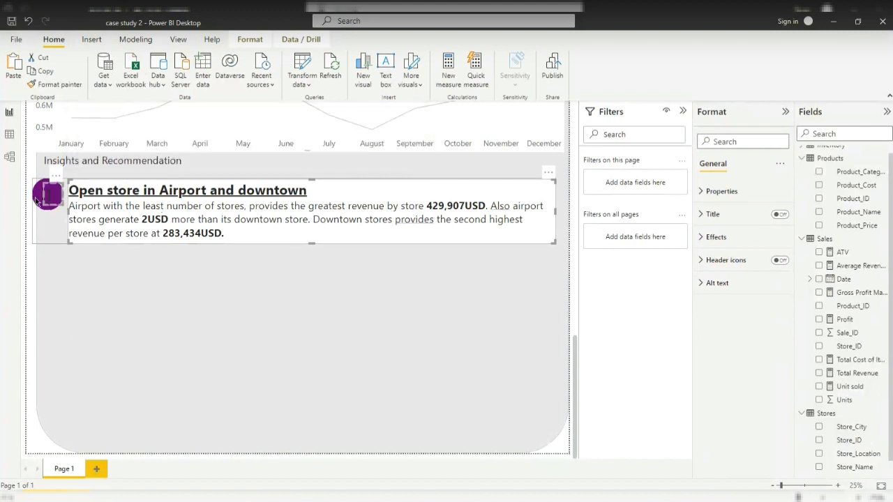
drag(542, 175, 555, 171)
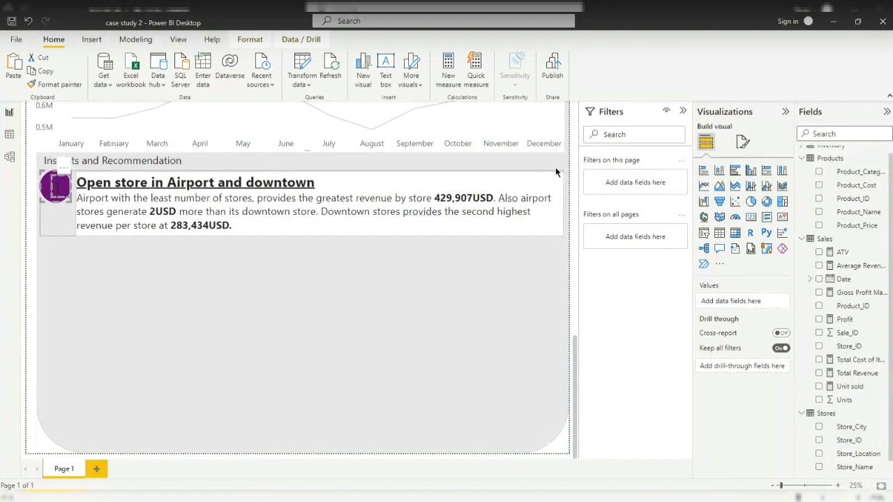
Try to duplicate the insight by copying and pasting its circle, number and text box together.
click(39, 72)
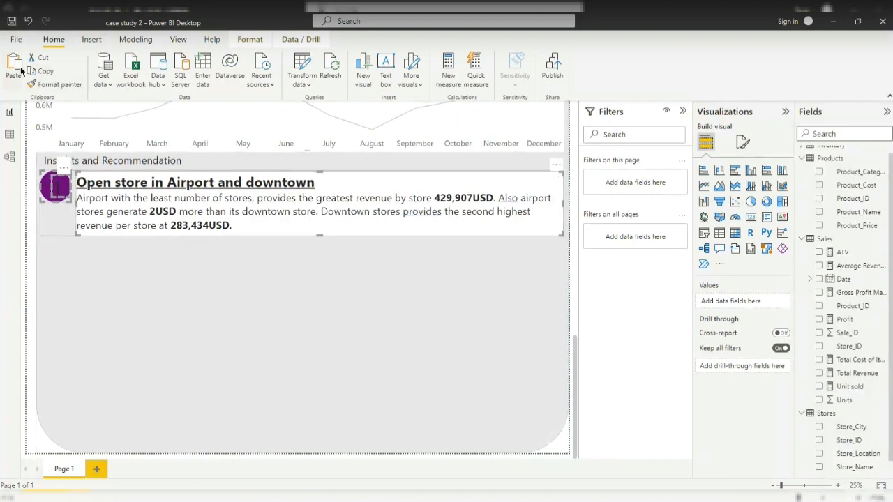
click(15, 70)
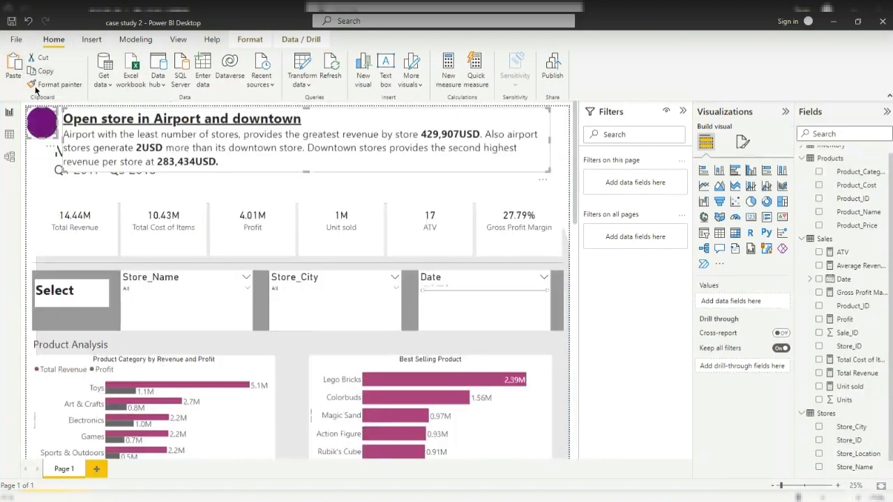
click(543, 117)
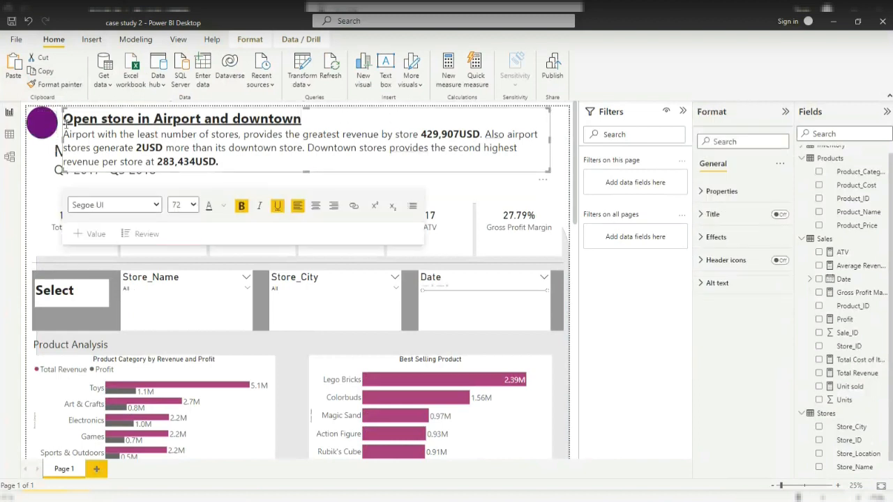
click(44, 126)
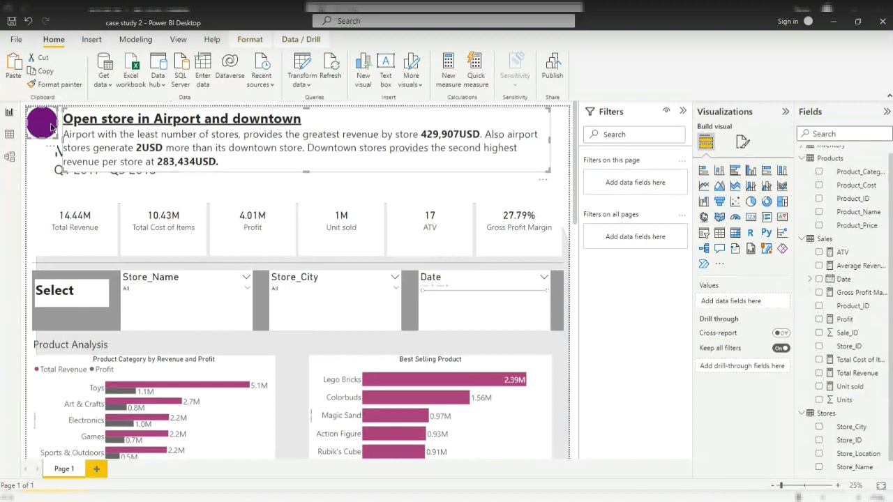
click(51, 125)
scroll(428, 195, down, 10)
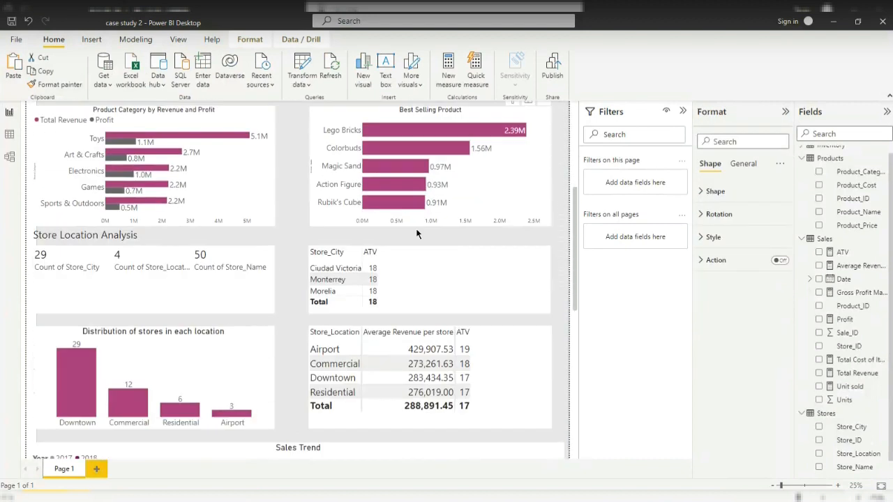
scroll(408, 223, up, 10)
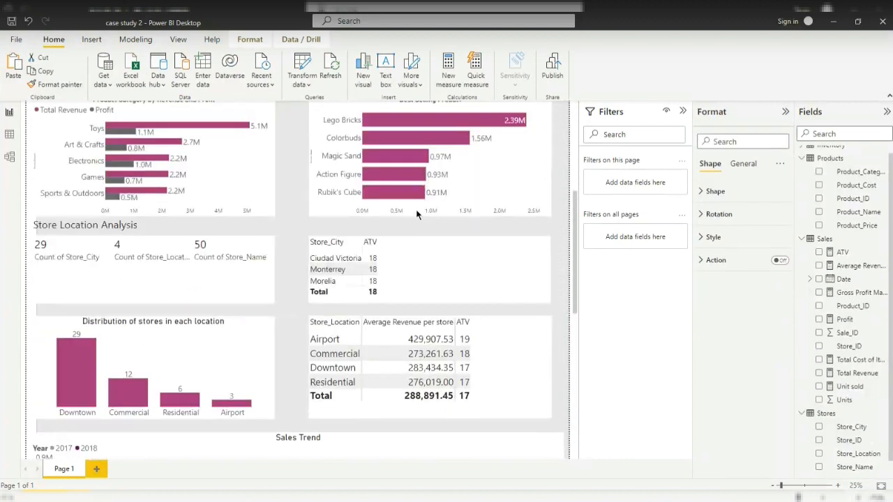
Try to reposition the pasted insight text box, then undo its resizing and the pasting of the copy.
click(483, 165)
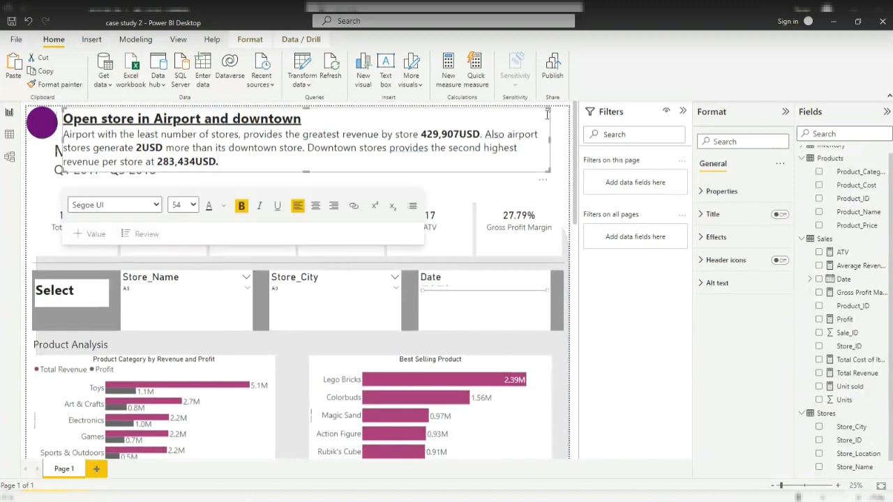
drag(546, 109, 532, 122)
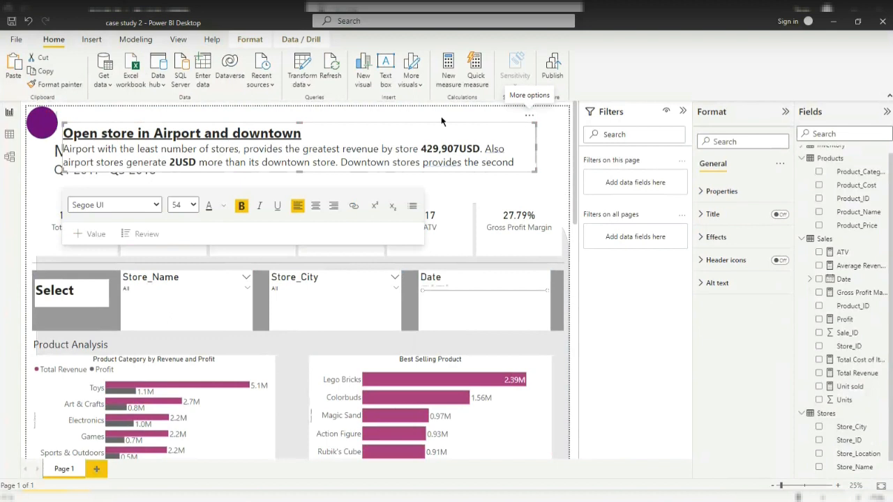
click(46, 129)
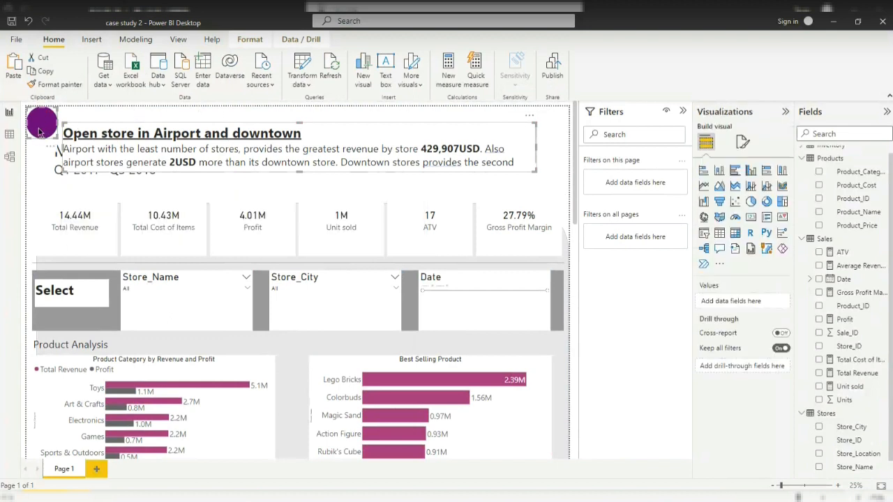
ctrl+click(49, 125)
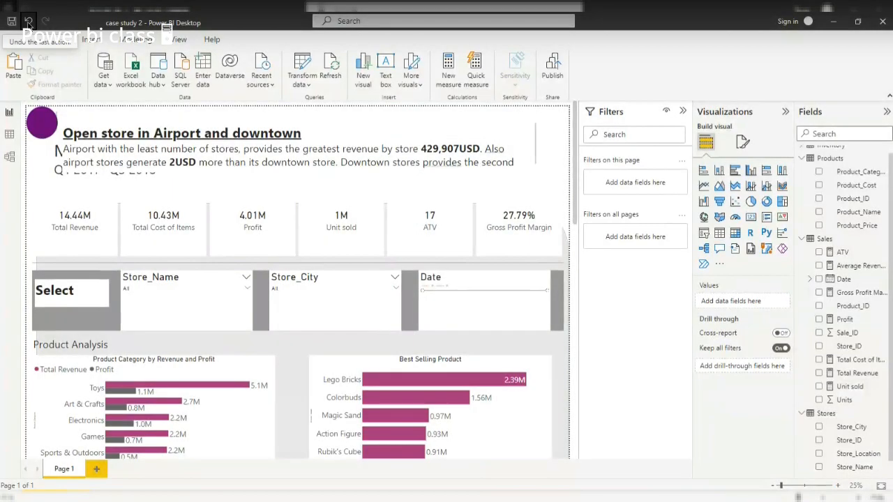
click(28, 23)
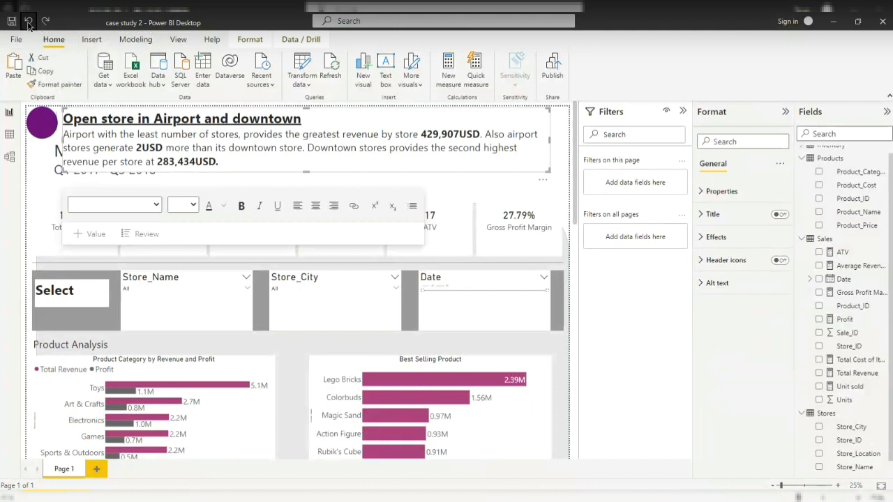
click(28, 23)
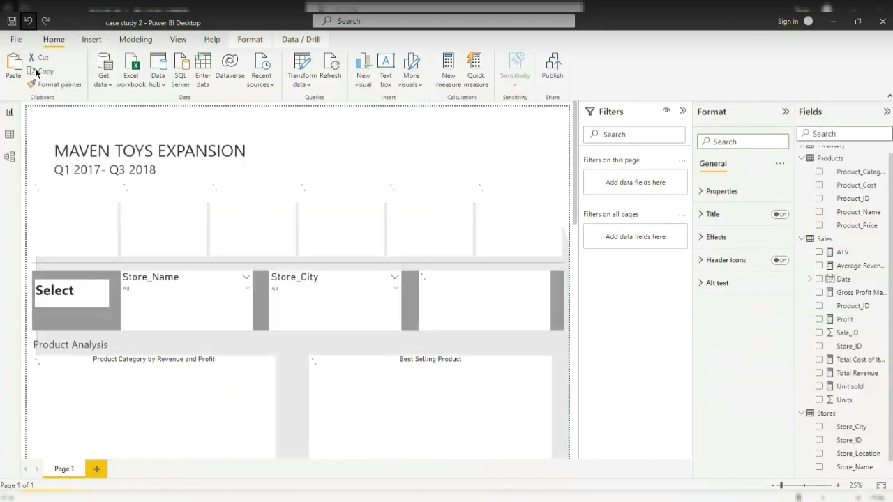
Copy only the purple circle and its number from the first insight and paste them onto the page.
scroll(115, 320, down, 6)
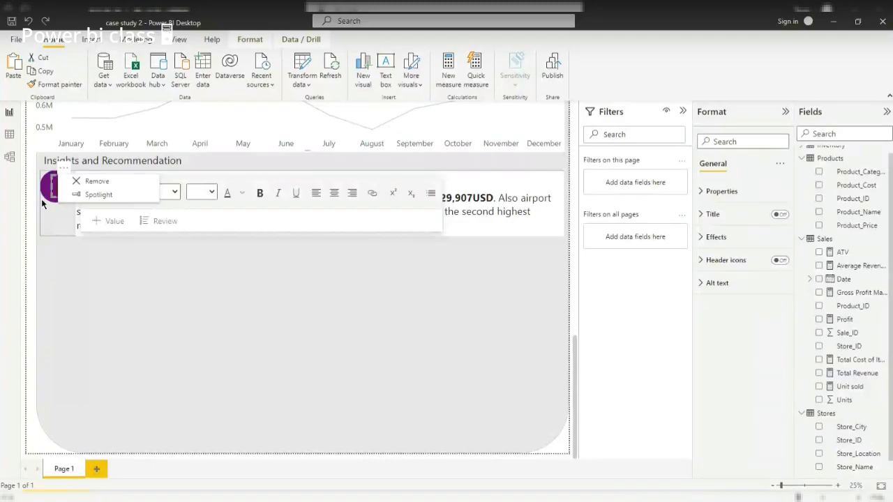
click(48, 194)
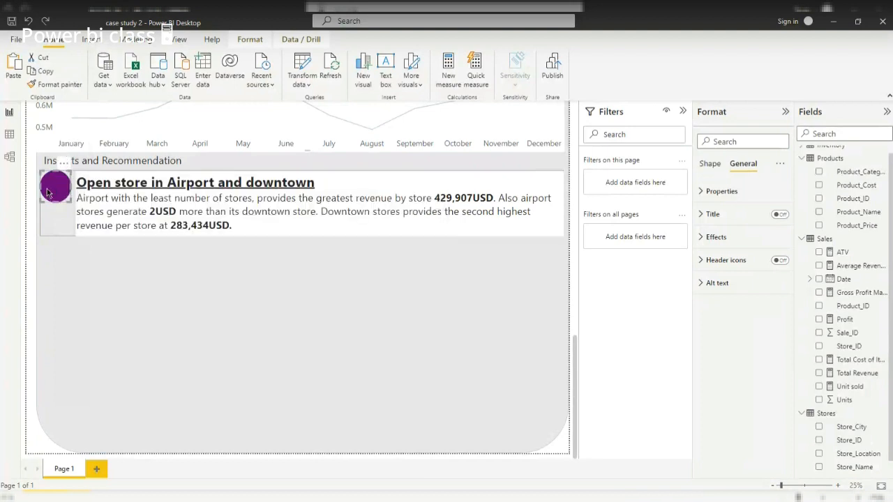
click(29, 243)
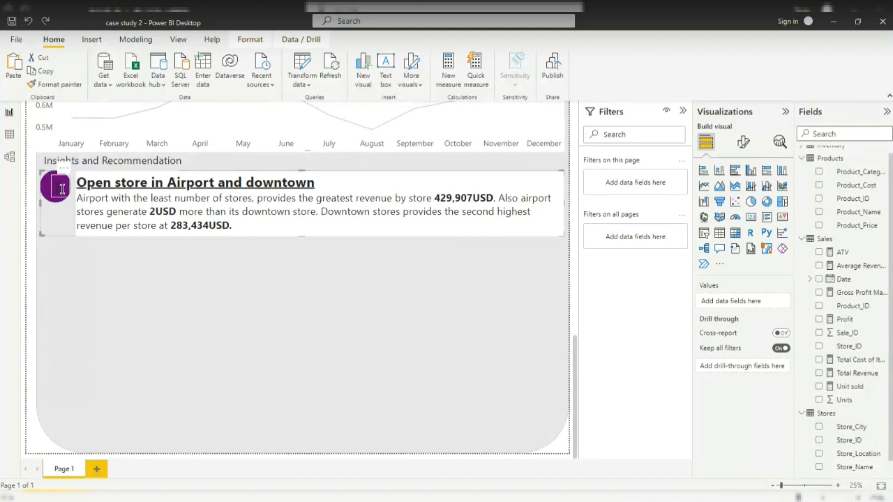
click(62, 190)
ctrl+click(45, 193)
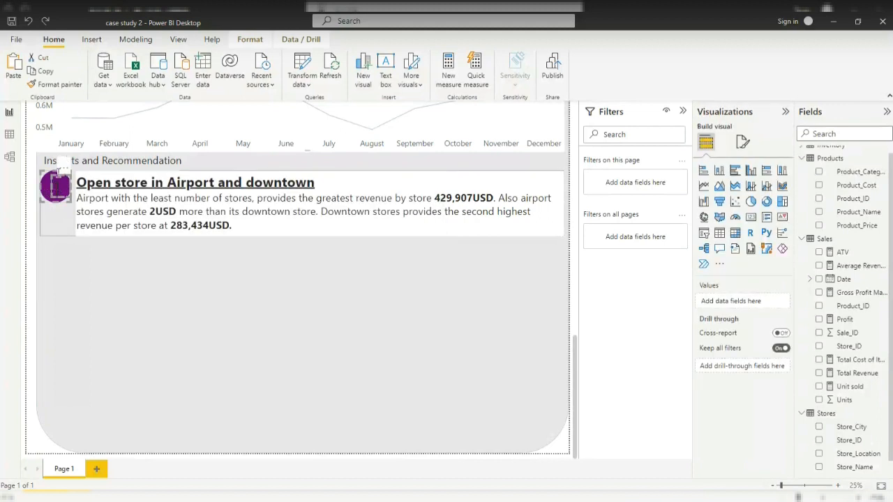
click(17, 66)
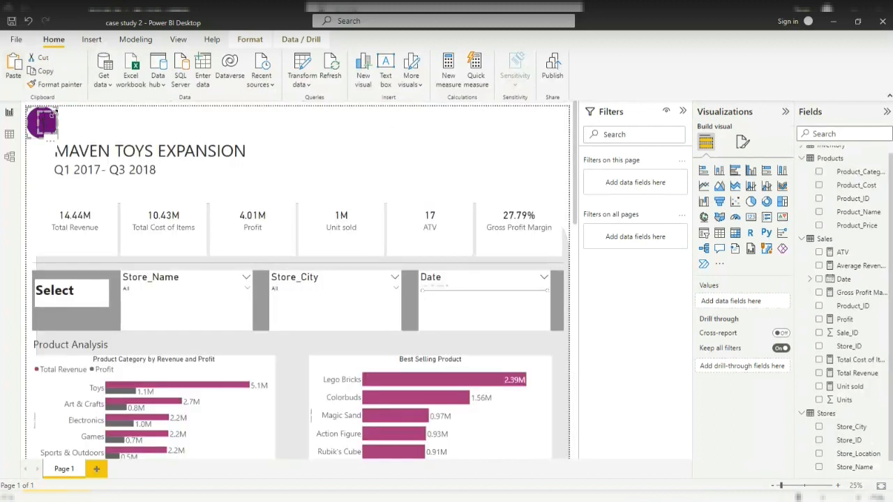
Move the pasted purple circle down into the insights section, directly below the first insight's circle.
click(46, 120)
click(34, 130)
drag(42, 120, 46, 182)
drag(67, 391, 58, 354)
click(59, 355)
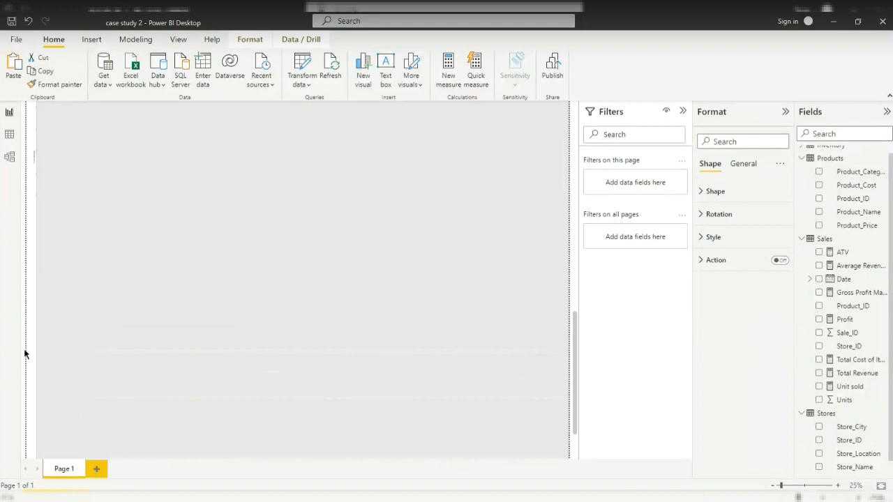
click(27, 354)
click(56, 333)
click(27, 363)
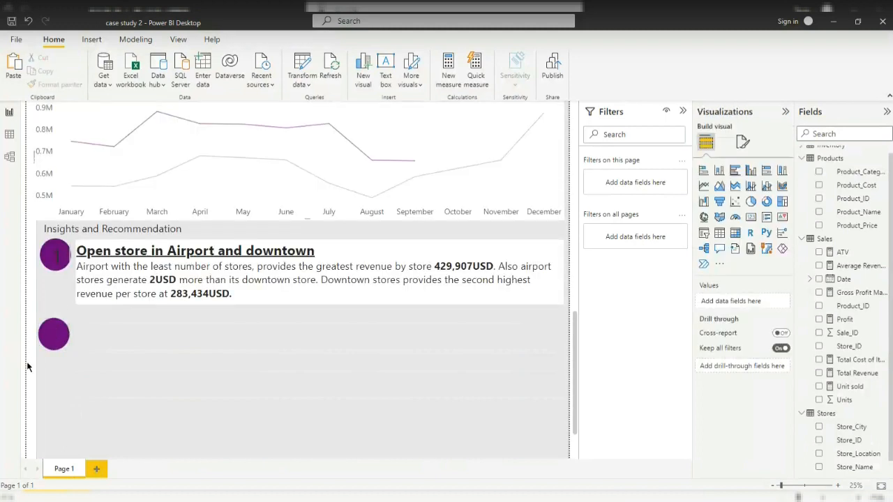
Paste two copies of the grouped first insight and stack them directly below it as the second and third insights.
click(63, 333)
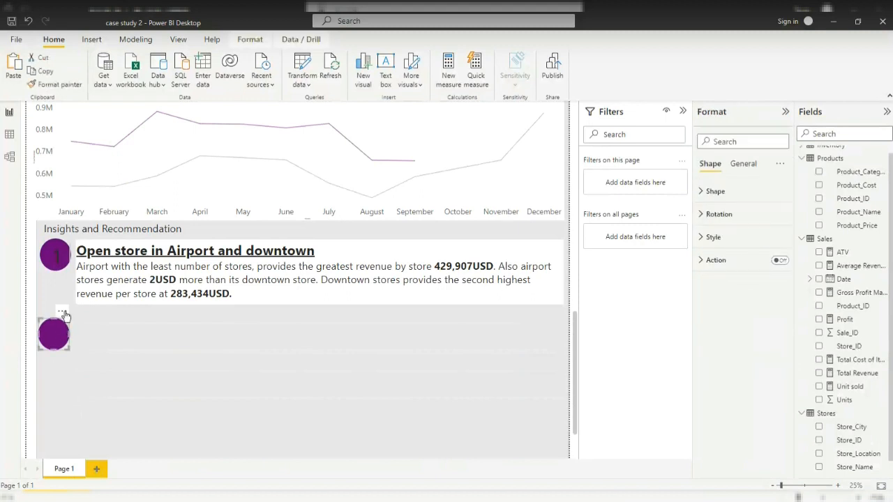
click(57, 259)
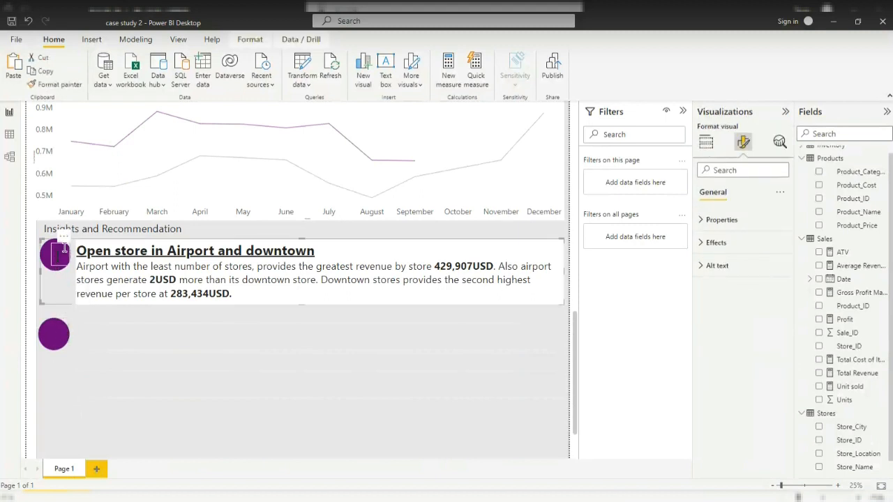
click(43, 76)
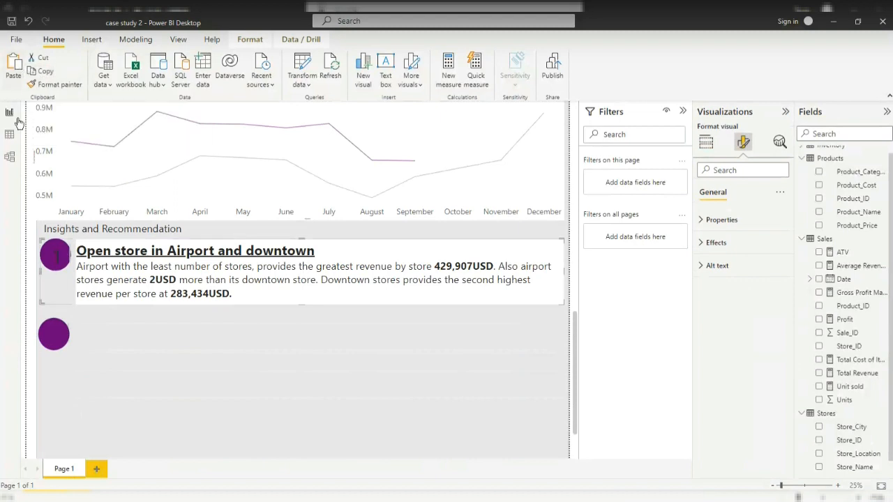
drag(64, 243, 69, 305)
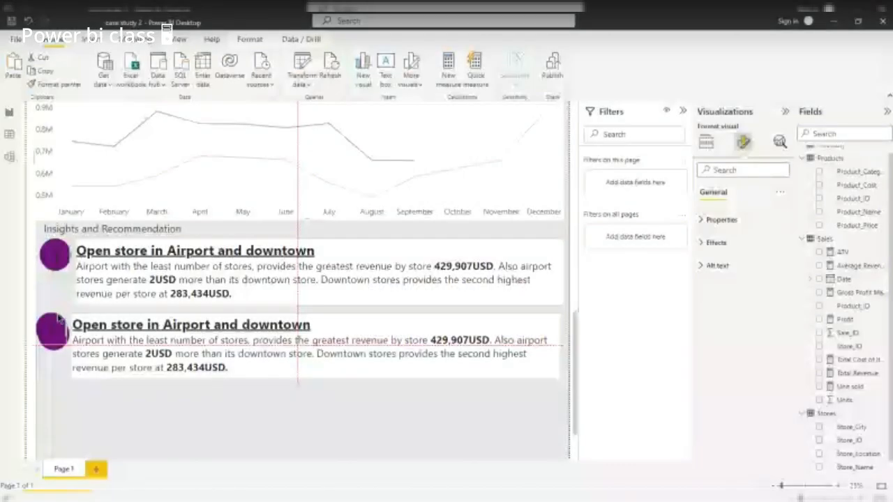
drag(59, 318, 61, 322)
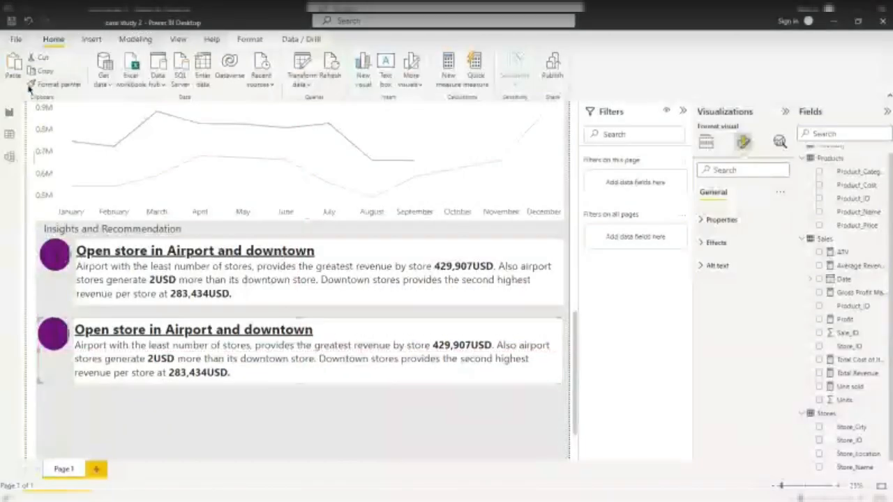
click(14, 66)
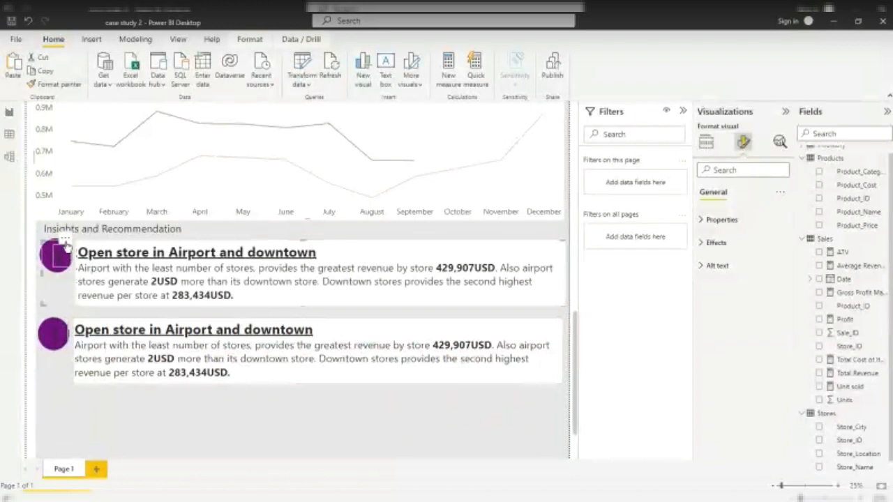
drag(62, 237, 62, 390)
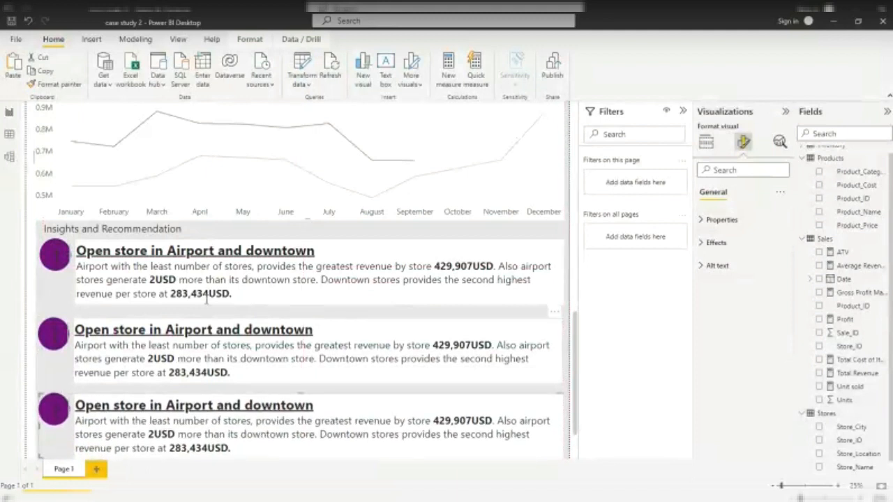
Change the circle numbers of the two copied insights to 2 and 3.
click(62, 338)
double_click(62, 338)
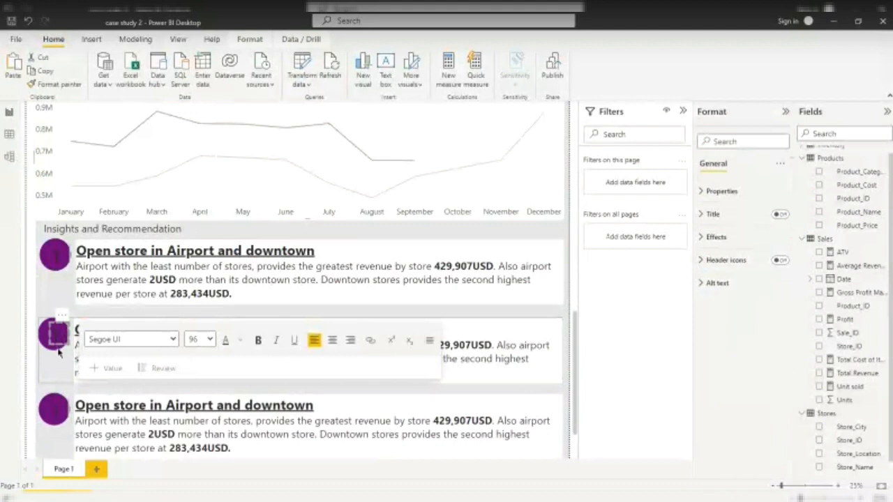
click(33, 340)
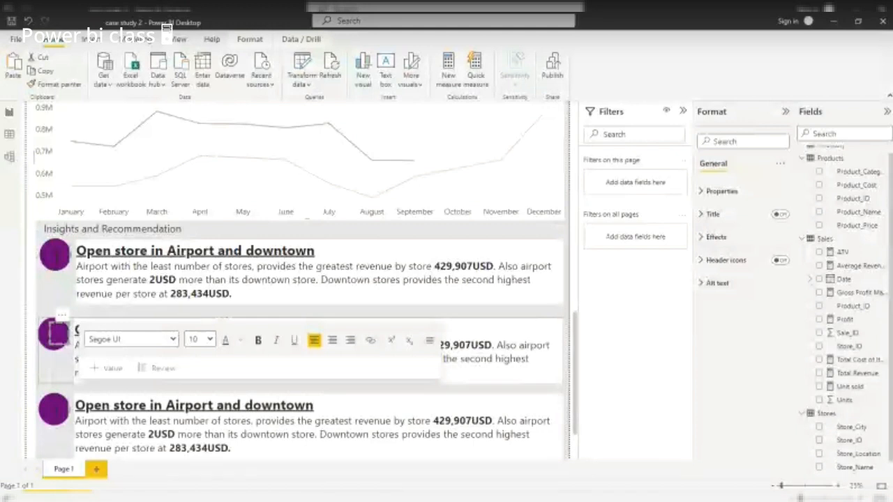
click(60, 336)
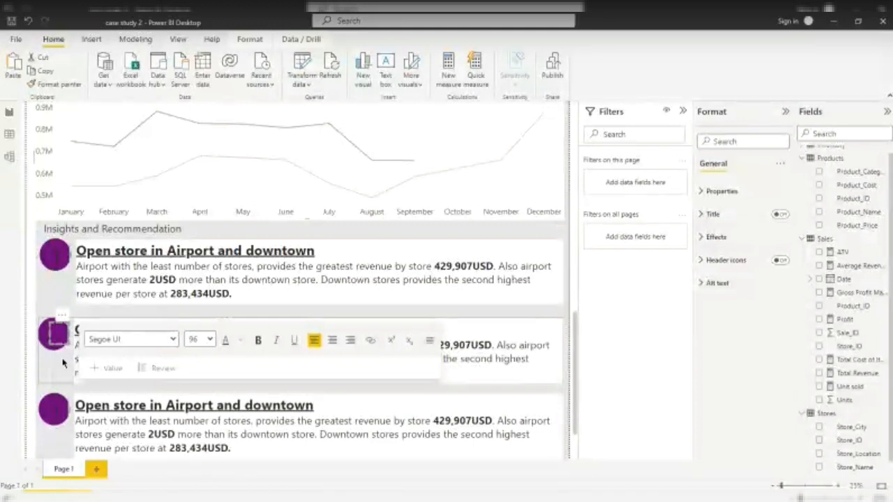
click(61, 408)
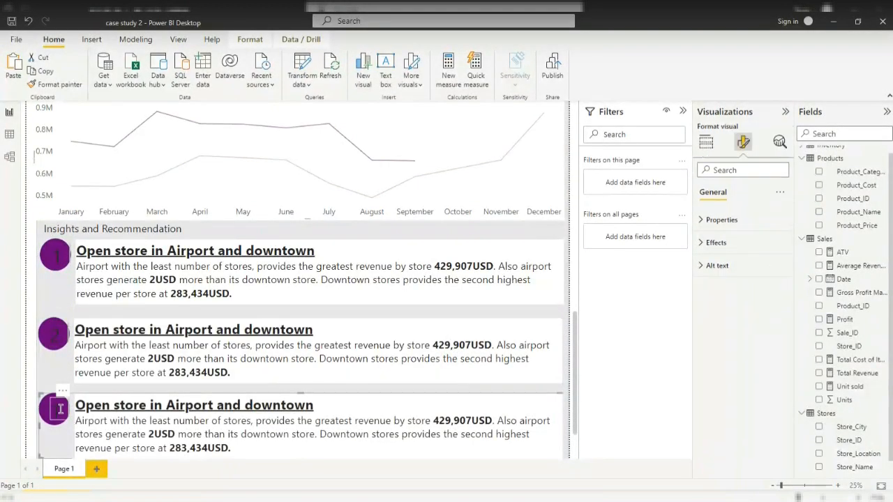
click(61, 408)
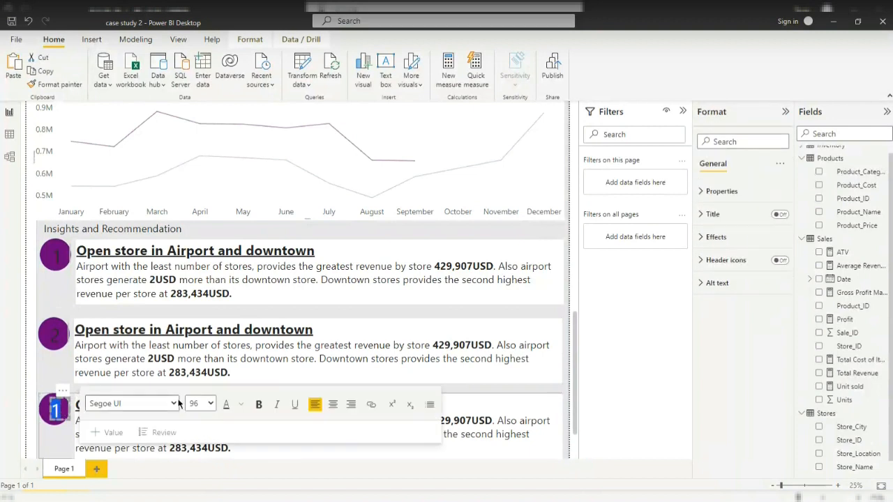
Review the product category revenue and profit chart as the basis for the second insight.
scroll(236, 349, down, 3)
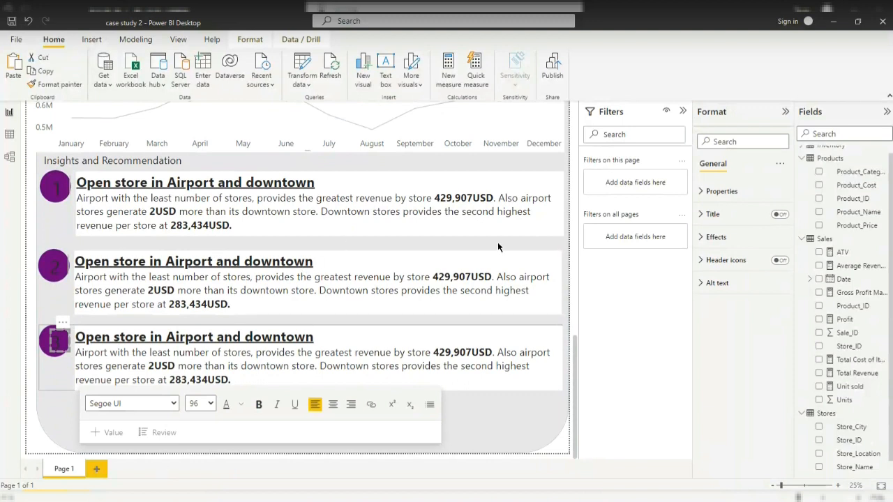
scroll(495, 268, up, 7)
scroll(494, 271, up, 7)
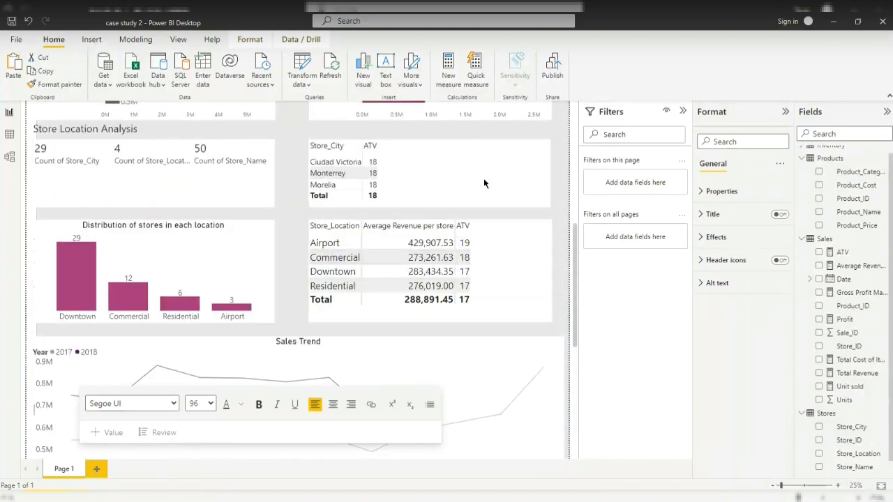
scroll(435, 232, up, 7)
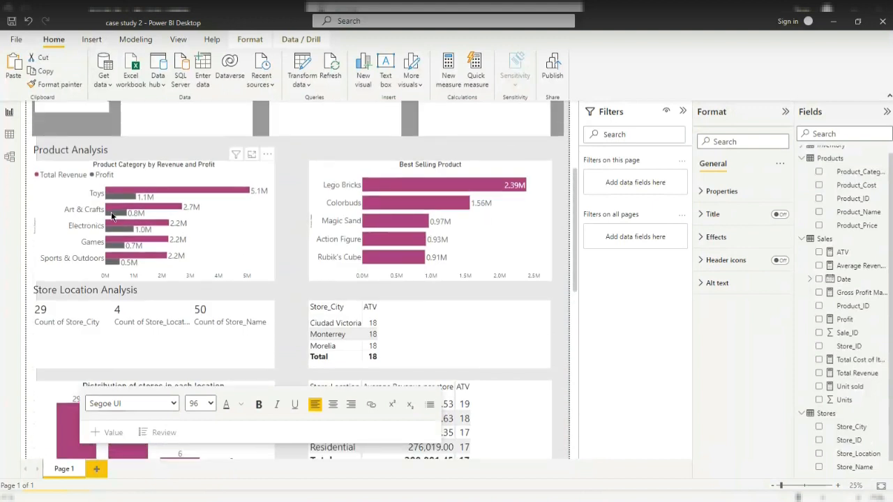
scroll(113, 220, down, 5)
scroll(130, 256, down, 12)
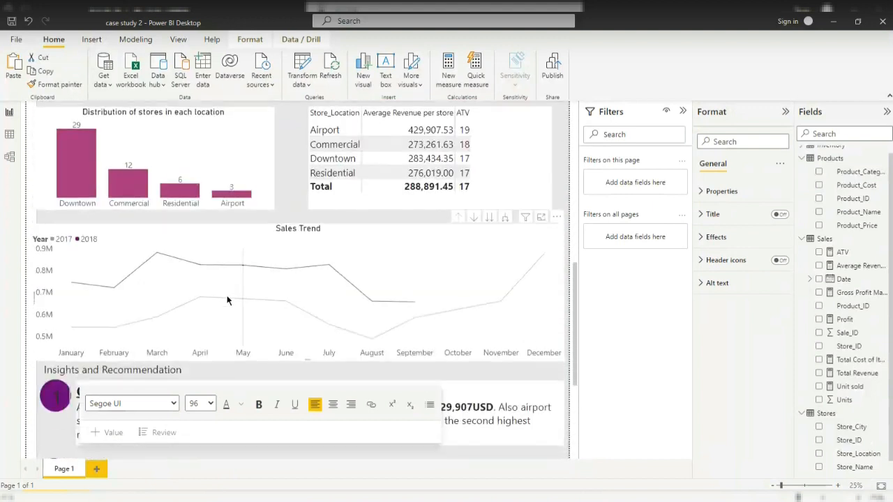
scroll(175, 319, down, 5)
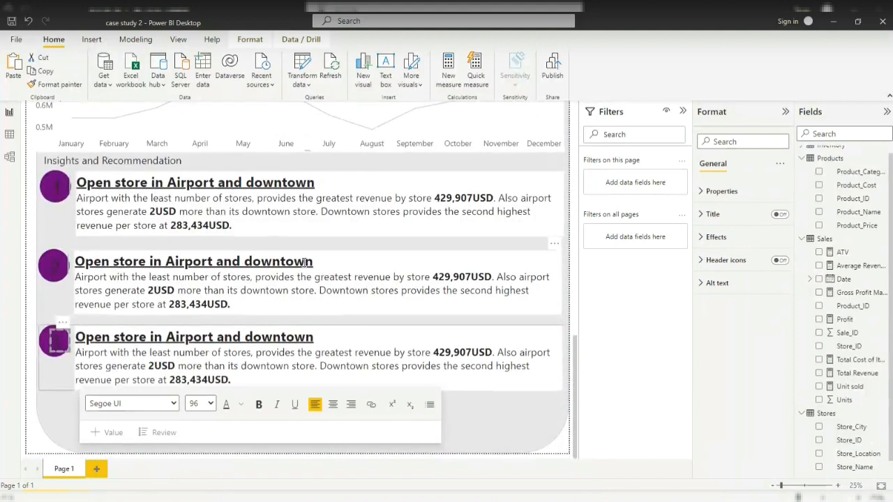
Try to clear the second insight's entire heading, then undo the deletion.
click(317, 261)
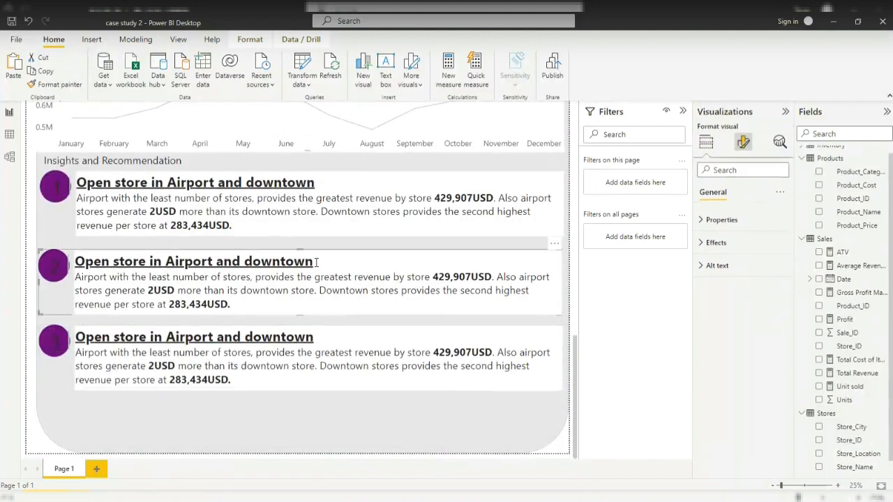
click(313, 262)
drag(314, 262, 75, 261)
click(23, 246)
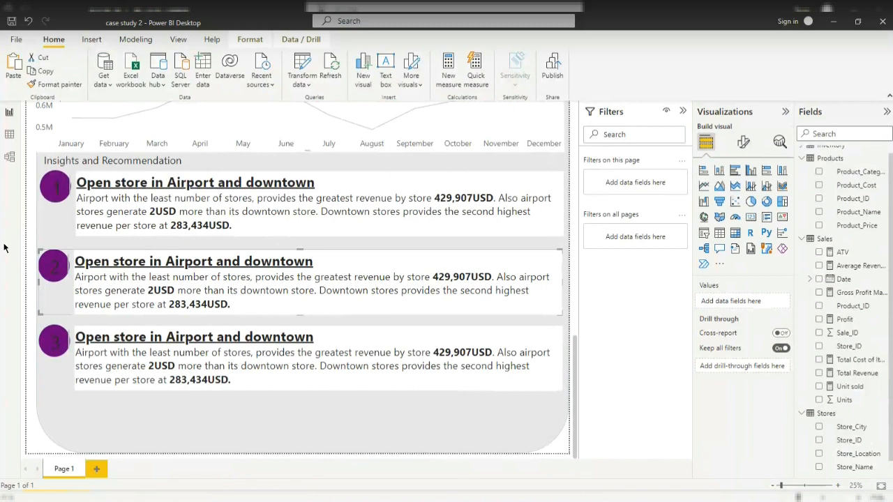
click(308, 261)
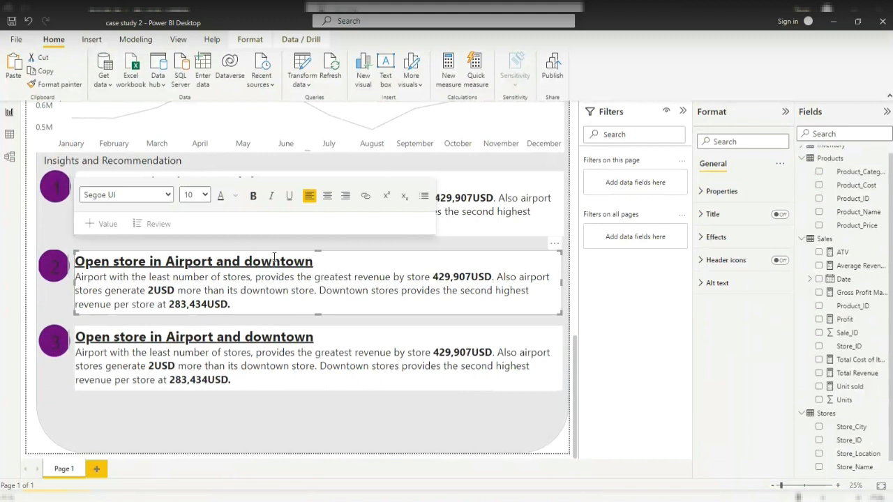
click(313, 262)
key(BackSpace)
key(BackSpace)
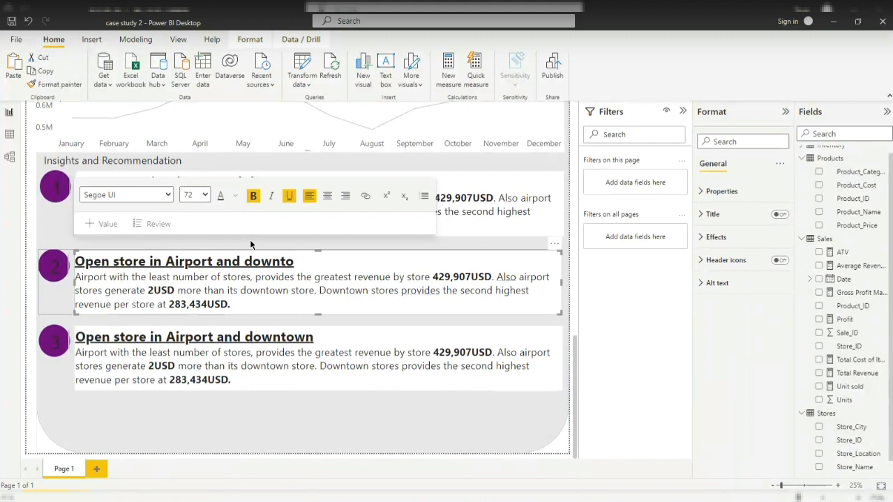
key(BackSpace)
key(BackSpace)
key(BackSpace)
key(BackSpace)
key(BackSpace)
key(BackSpace)
key(BackSpace)
key(BackSpace)
key(BackSpace)
key(BackSpace)
key(BackSpace)
key(BackSpace)
key(BackSpace)
key(BackSpace)
key(BackSpace)
key(BackSpace)
key(BackSpace)
key(BackSpace)
key(BackSpace)
key(BackSpace)
key(BackSpace)
key(BackSpace)
key(BackSpace)
key(BackSpace)
key(BackSpace)
key(BackSpace)
key(BackSpace)
key(BackSpace)
key(BackSpace)
key(BackSpace)
key(BackSpace)
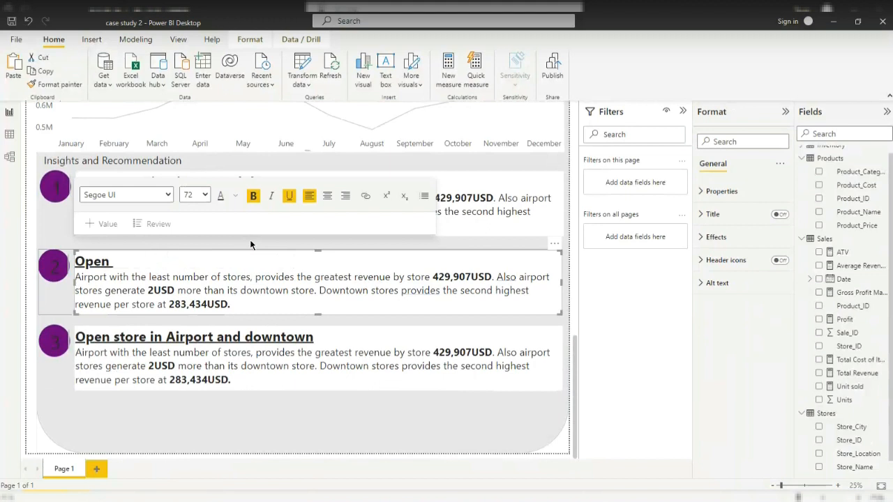
key(BackSpace)
key(BackSpace)
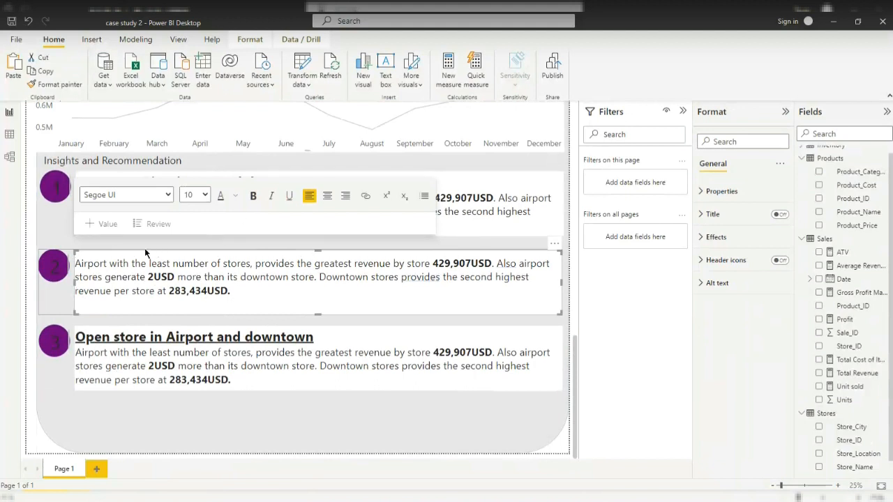
click(28, 24)
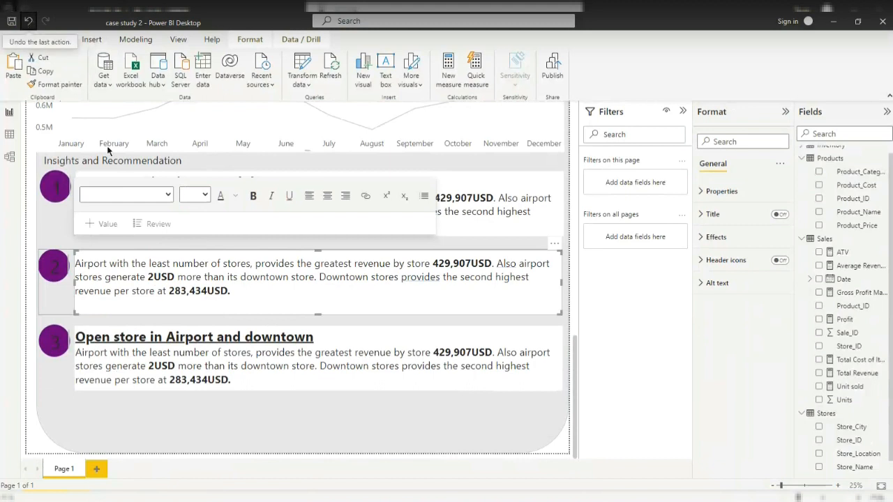
Replace the second insight's heading with "Stock up more" in the same bold, underlined style.
click(260, 263)
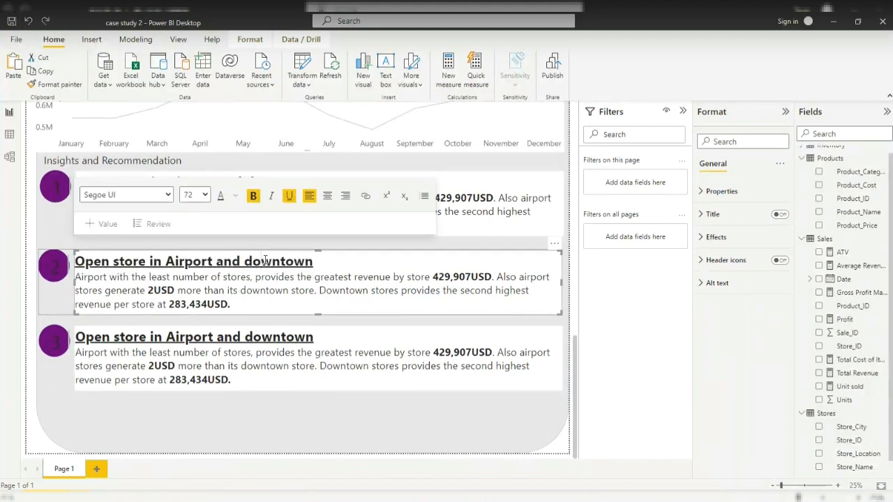
click(312, 261)
text(Stock)
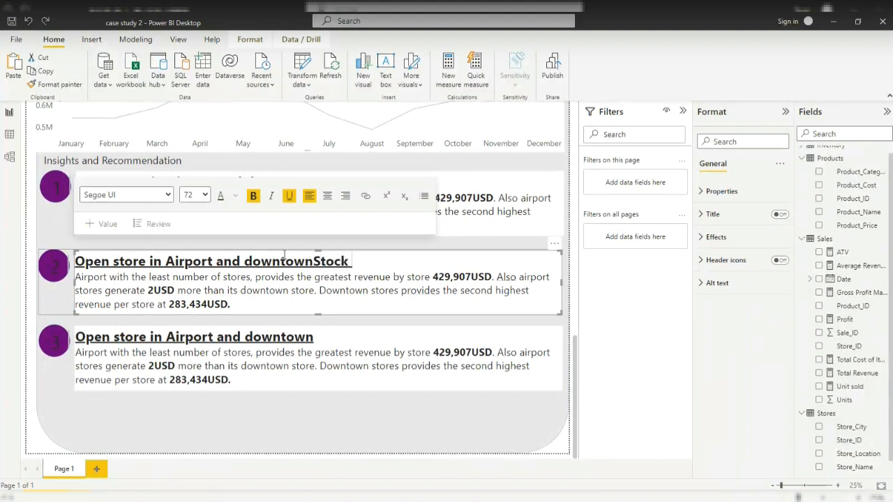
text( up more)
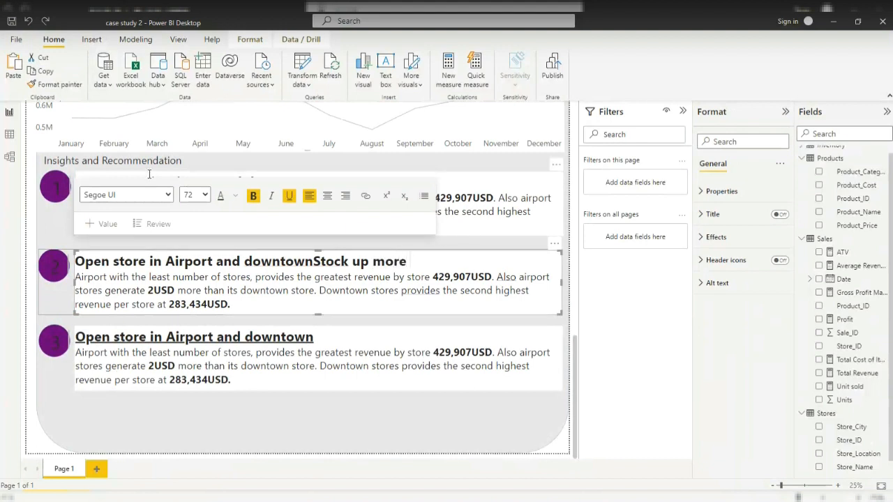
click(314, 265)
key(BackSpace)
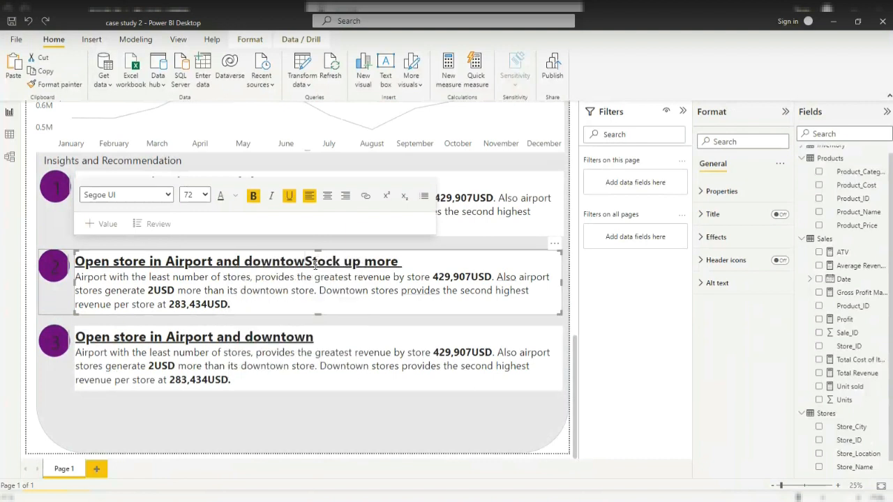
key(BackSpace)
key(BackSpace)
key(BackSpace)
key(BackSpace)
key(BackSpace)
key(BackSpace)
key(BackSpace)
key(BackSpace)
key(BackSpace)
key(BackSpace)
key(BackSpace)
key(BackSpace)
key(BackSpace)
key(BackSpace)
key(BackSpace)
key(BackSpace)
key(BackSpace)
key(BackSpace)
key(BackSpace)
key(BackSpace)
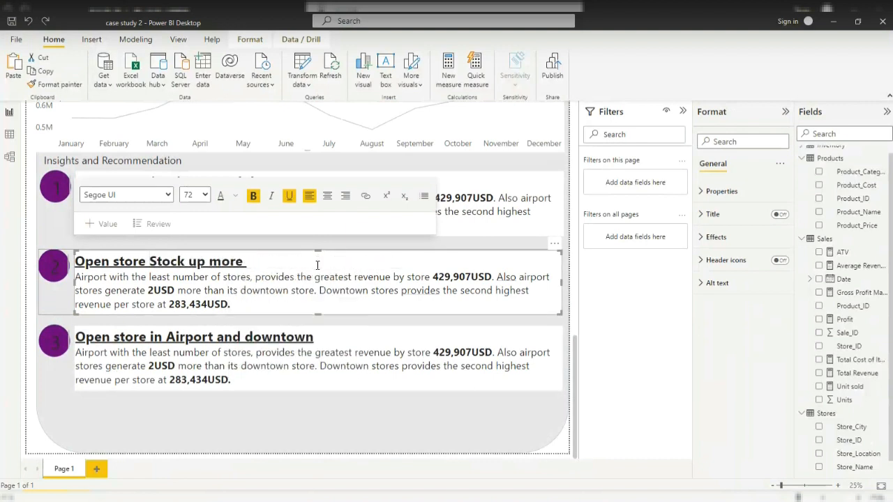
key(BackSpace)
key(BackSpace)
key(BackSpace)
key(BackSpace)
key(BackSpace)
key(BackSpace)
key(BackSpace)
key(BackSpace)
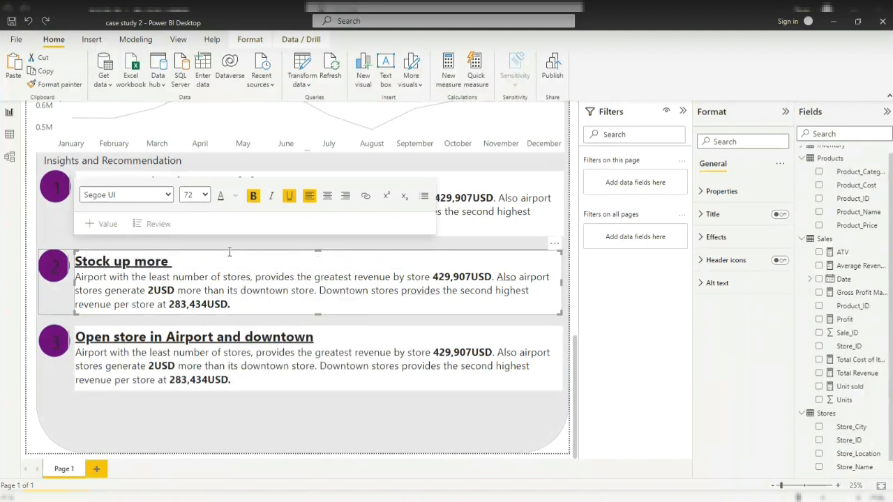
Extend the second insight's heading to read "Stock up more on toys and Arts and craft".
click(180, 271)
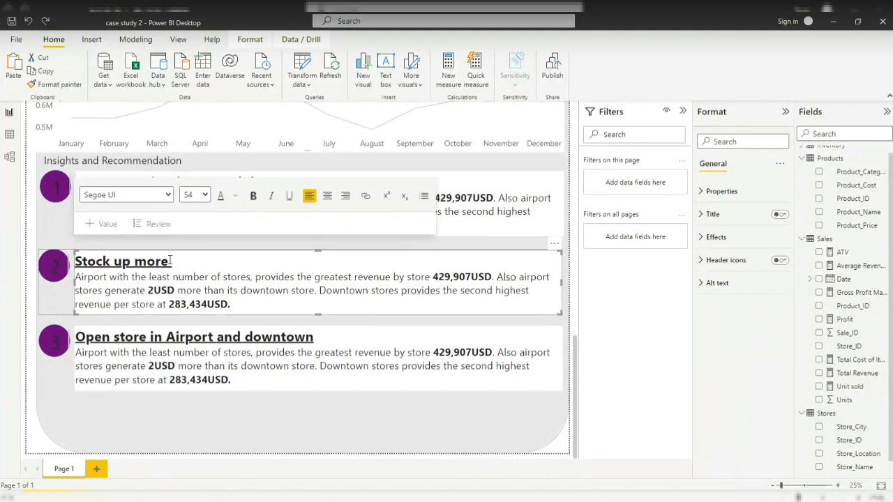
click(170, 260)
text(ontoyus)
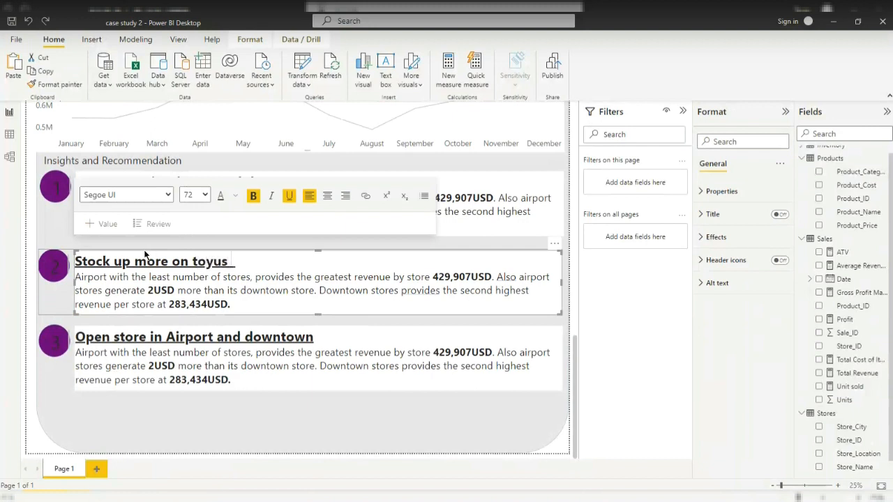
key(BackSpace)
key(BackSpace)
text(s and)
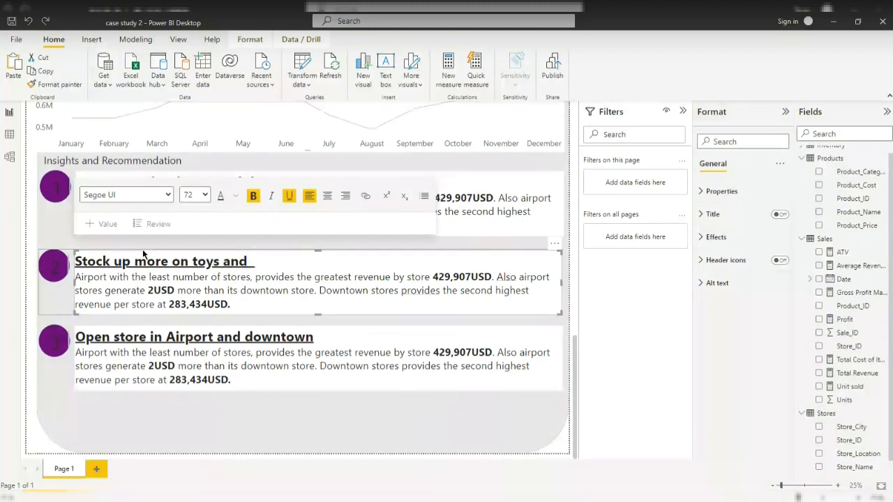
text( Arts ad)
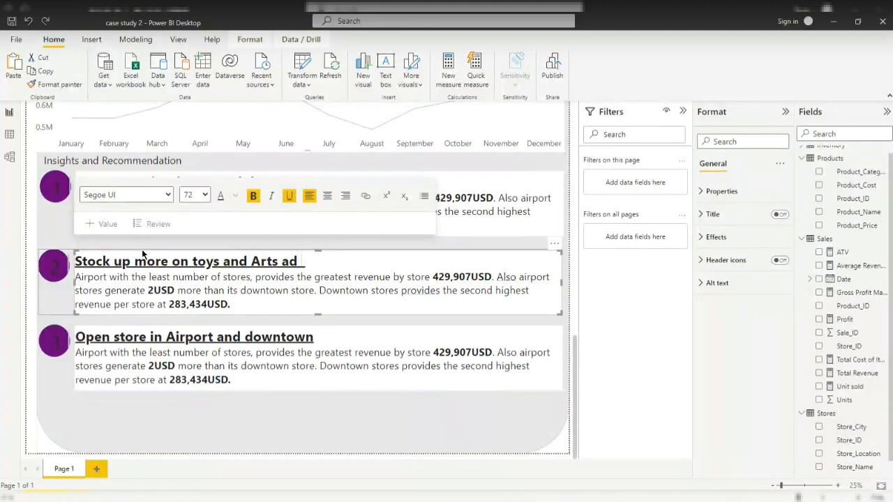
key(BackSpace)
text(nd craft)
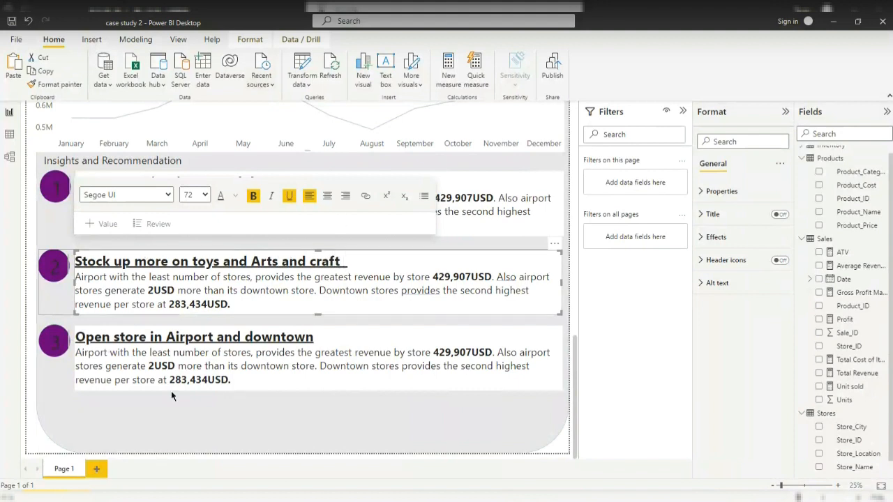
Capitalize the word "Toys" in the second insight's heading.
key(BackSpace)
text(T)
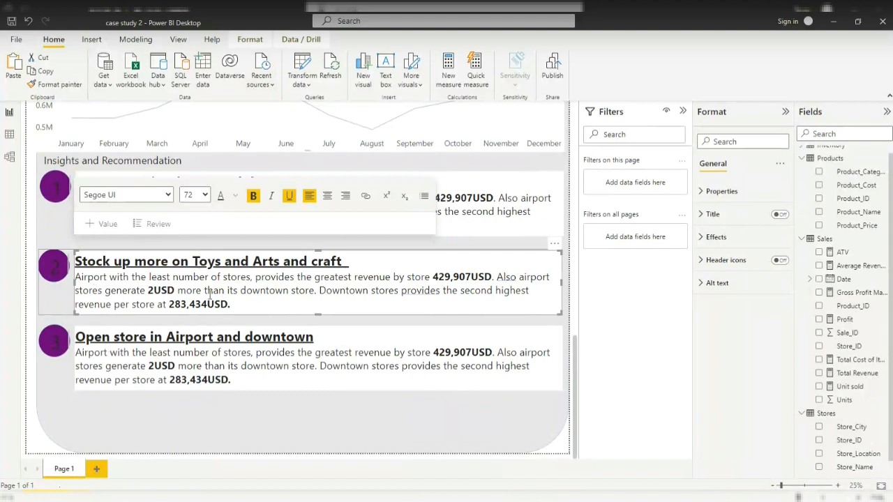
Clear the second insight's body text copied from the first insight and turn off bold and underline for that line.
click(98, 279)
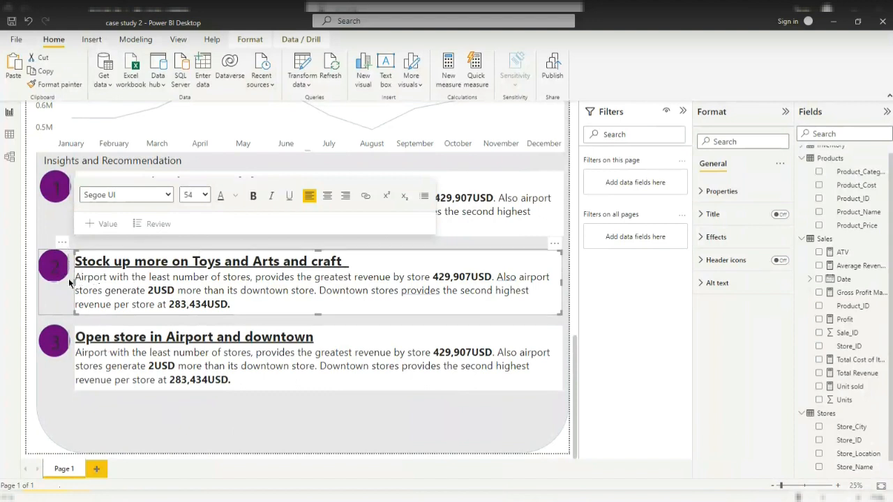
drag(79, 278, 110, 290)
key(BackSpace)
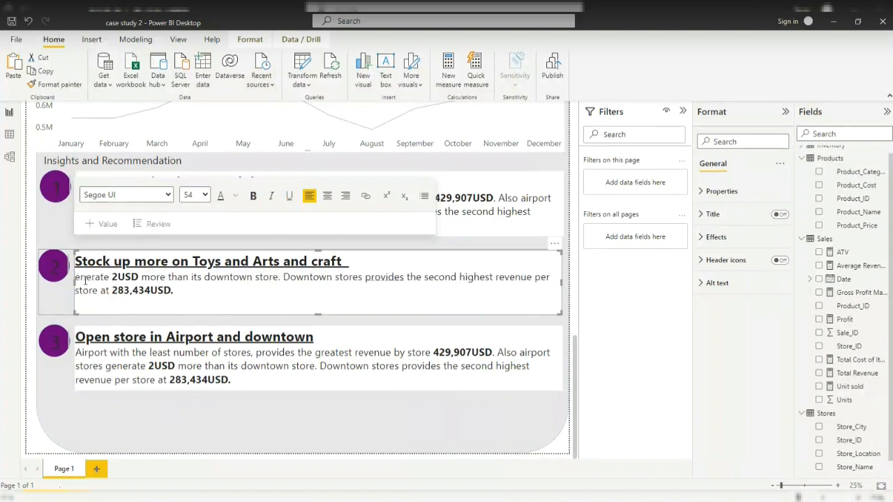
key(BackSpace)
key(BackSpace)
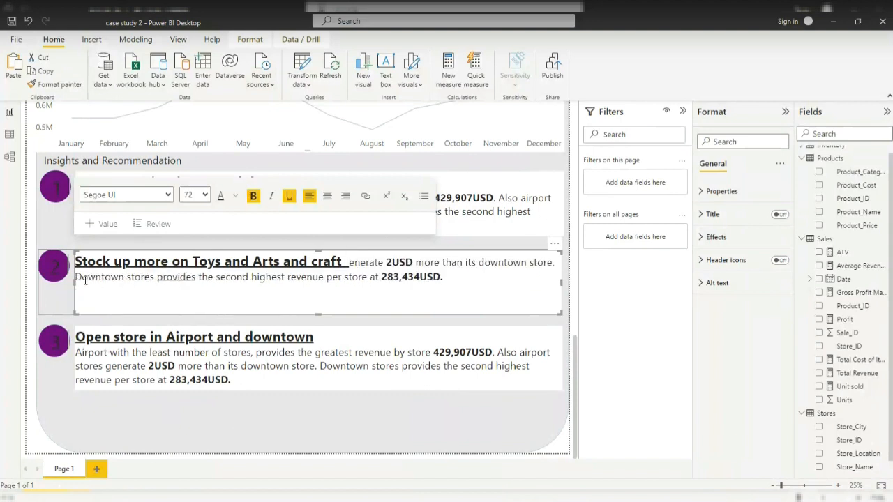
key(Return)
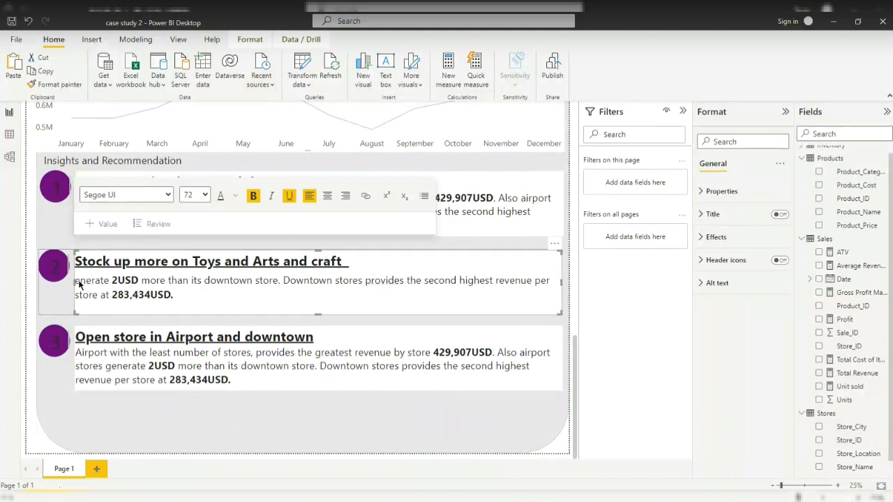
drag(79, 284, 109, 284)
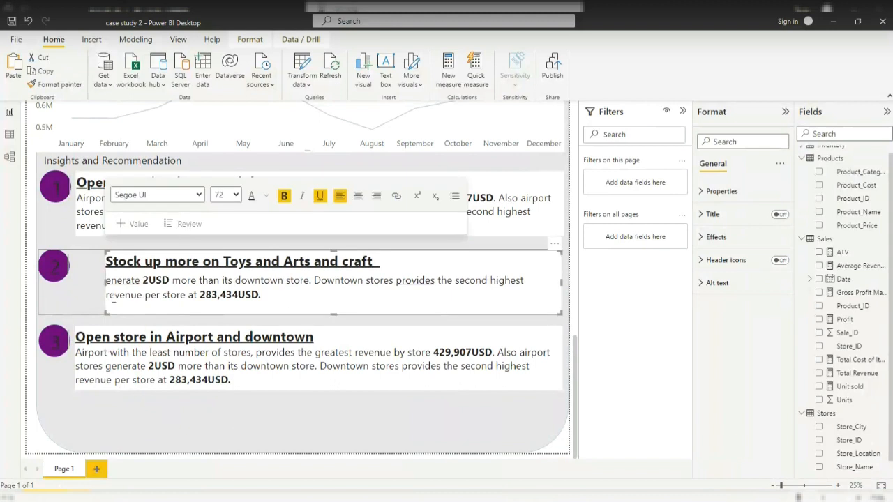
drag(106, 285, 75, 282)
drag(174, 295, 79, 276)
key(Delete)
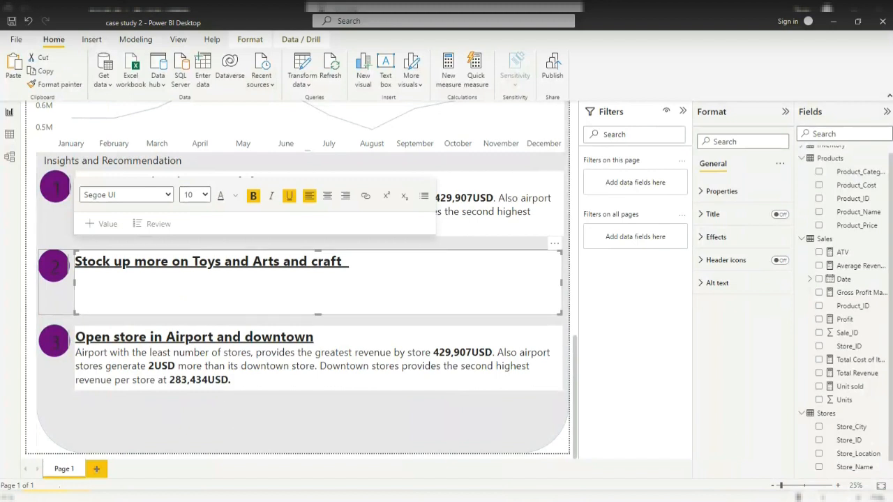
click(289, 196)
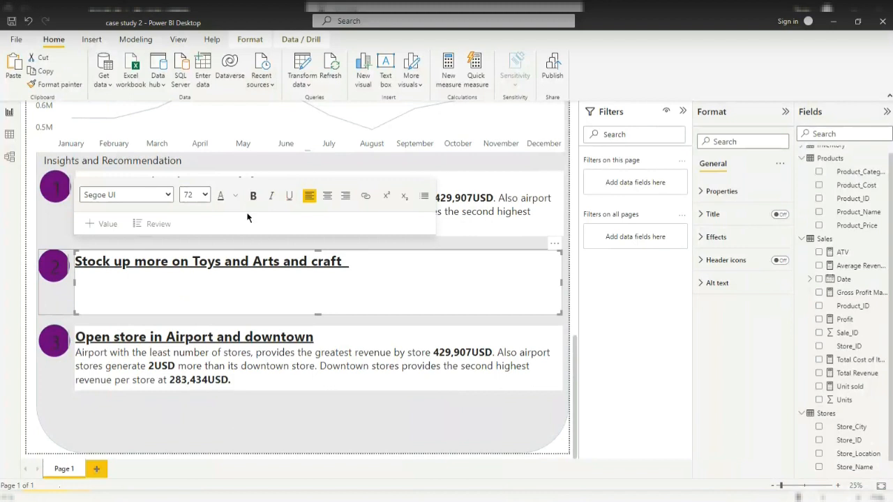
text(Toys)
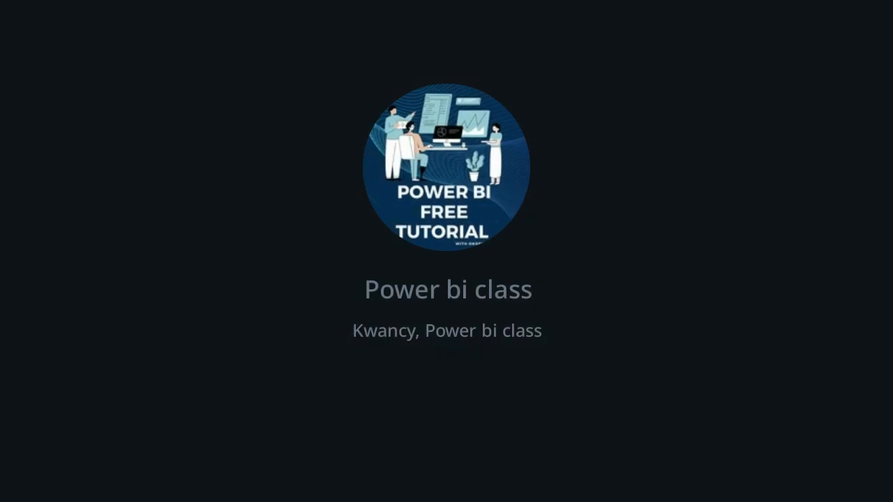
text(gen)
text(e)
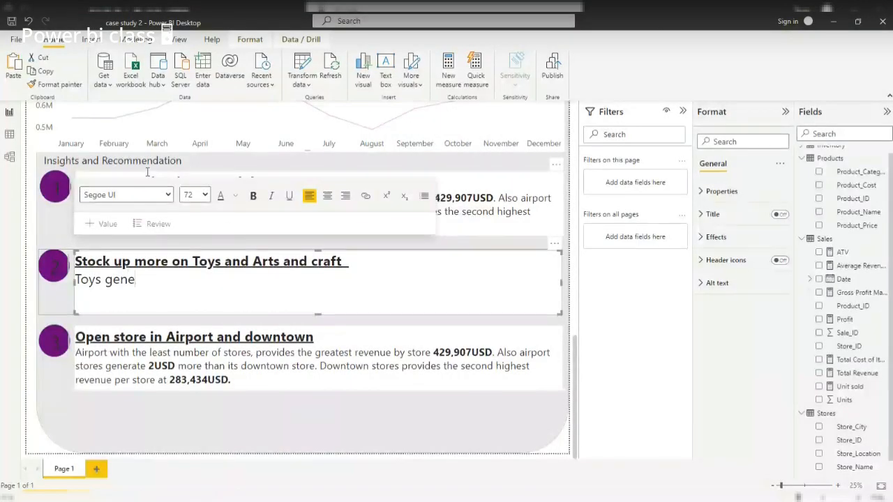
key(BackSpace)
key(BackSpace)
key(BackSpace)
key(BackSpace)
key(BackSpace)
key(BackSpace)
key(BackSpace)
key(BackSpace)
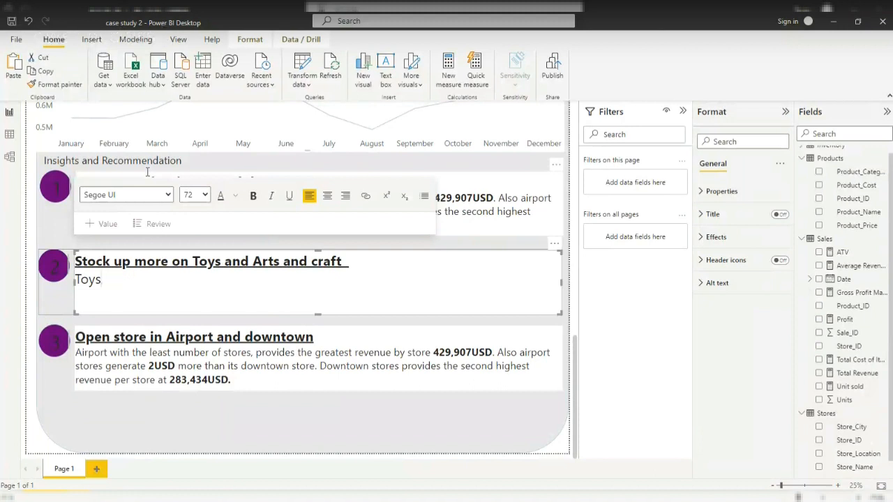
Set the second insight's body text size to 54 and write "Toys generate the highest revenue with".
click(208, 195)
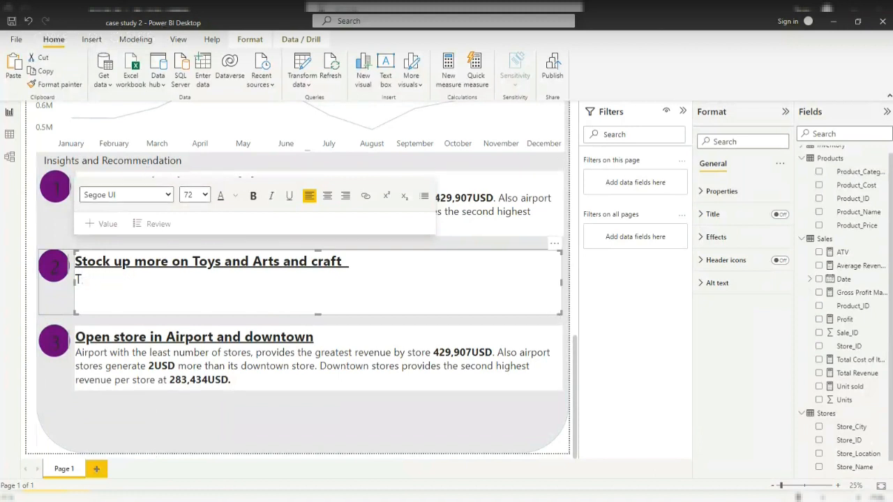
click(200, 394)
key(BackSpace)
text(T)
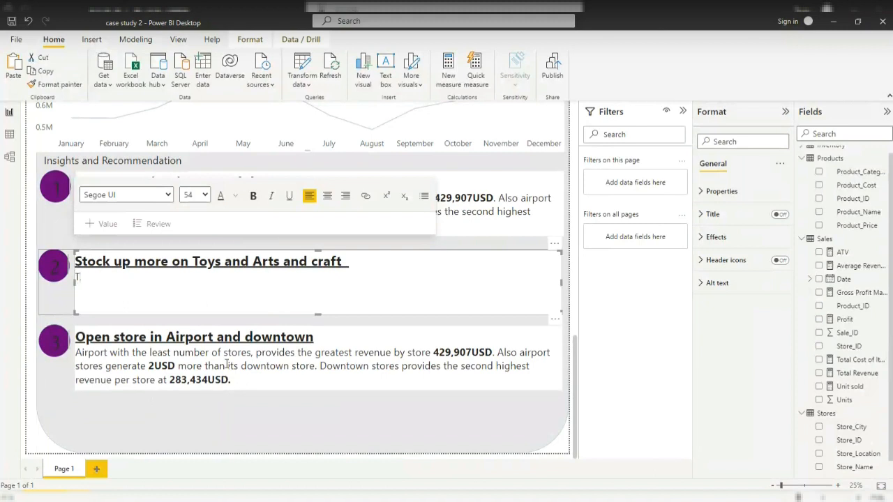
text(oys generate the highest revenue with)
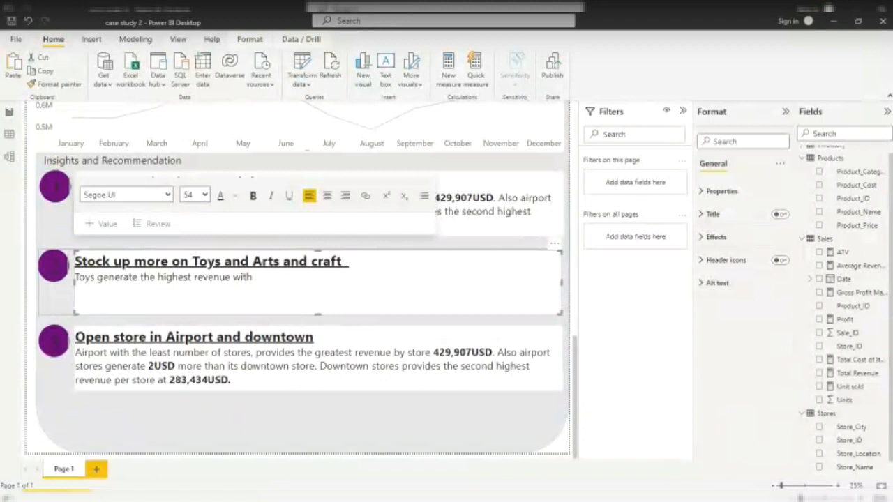
Check the Product Category by Revenue and Profit chart for the revenue generated by toys.
click(278, 272)
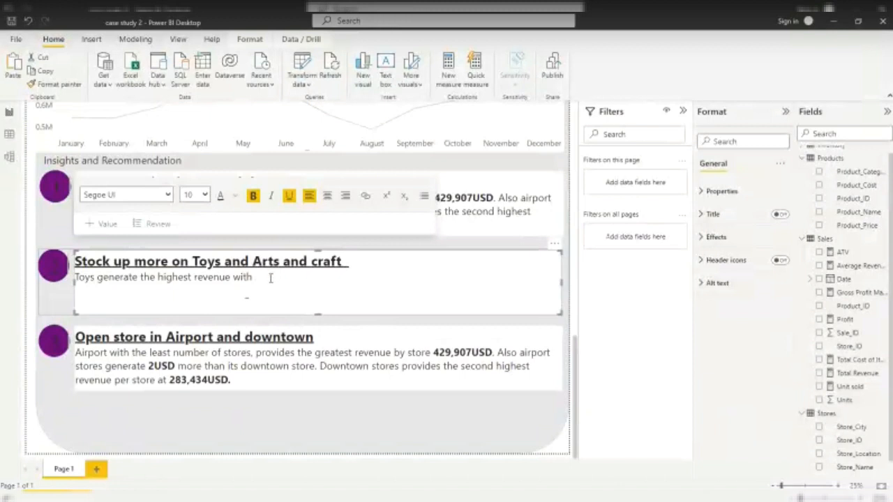
scroll(264, 283, up, 10)
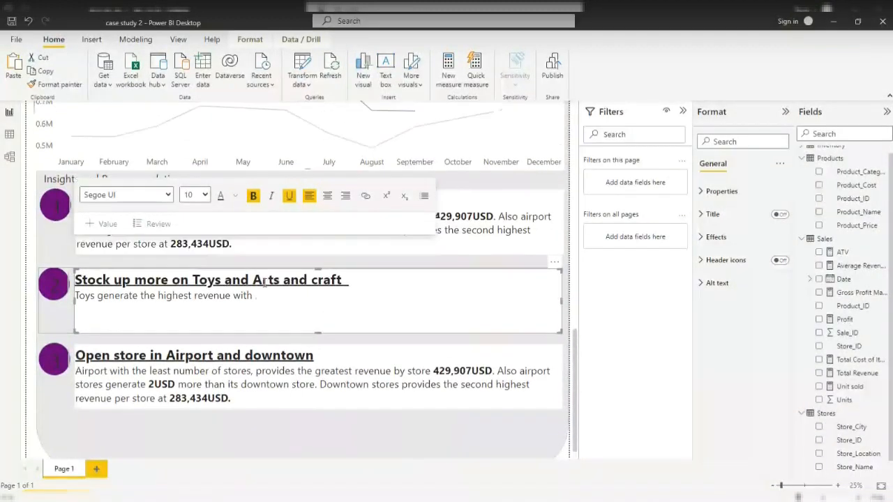
scroll(130, 253, up, 3)
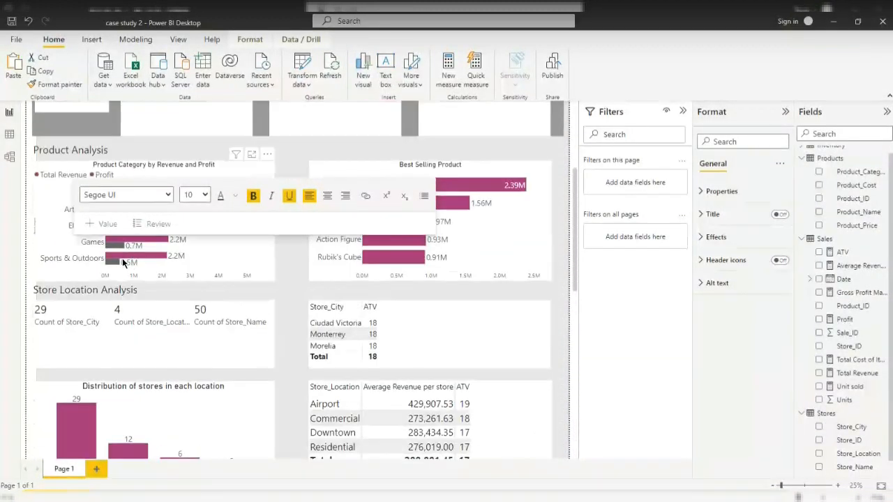
scroll(110, 297, up, 3)
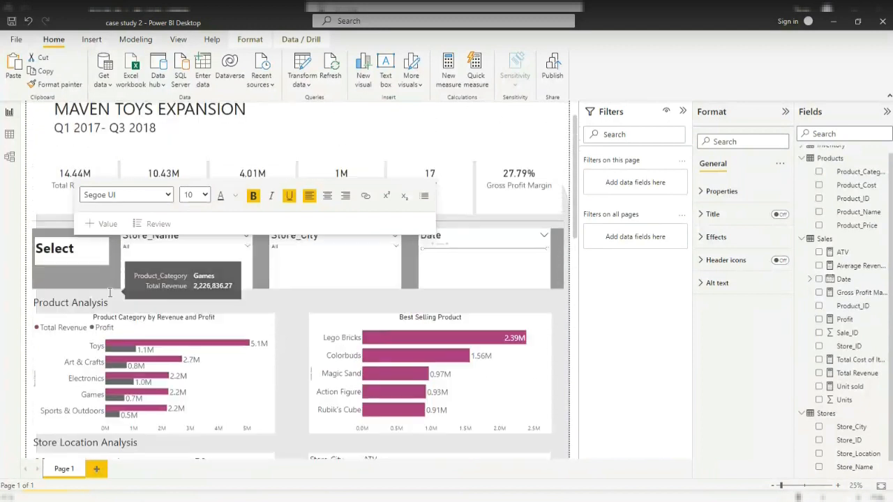
scroll(110, 298, down, 2)
scroll(110, 299, down, 3)
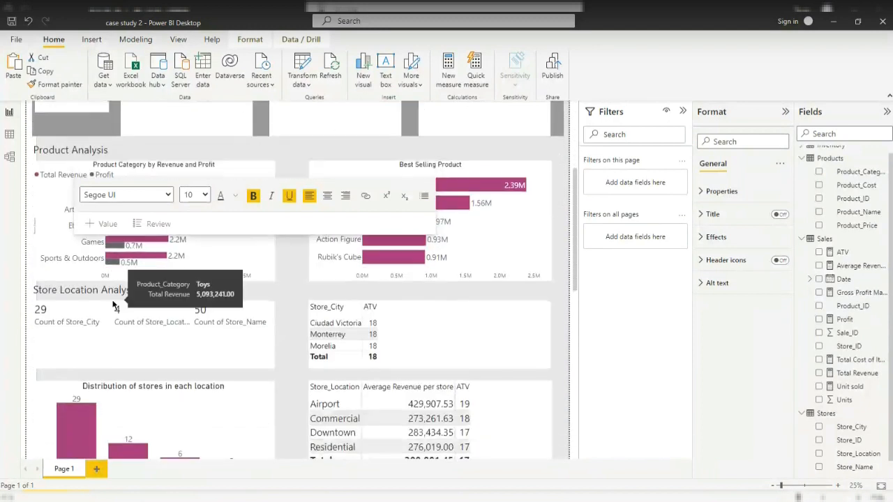
scroll(157, 324, up, 3)
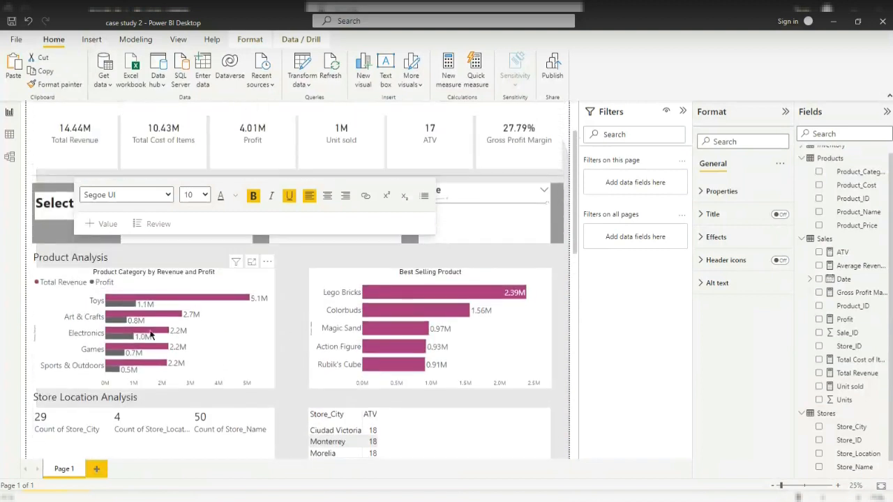
scroll(206, 342, down, 6)
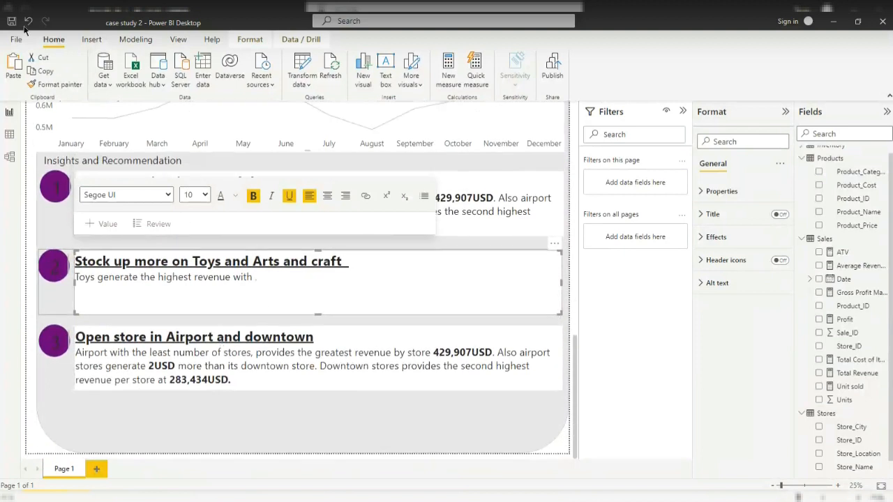
scroll(268, 291, up, 3)
click(269, 287)
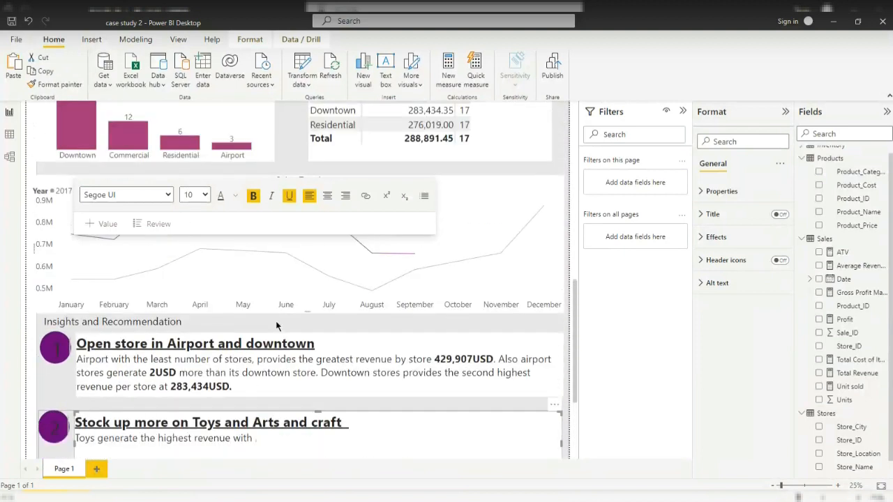
scroll(271, 367, down, 2)
scroll(273, 368, down, 1)
Remove the stray period from the second insight's body text and continue the sentence with "5.1 million USD".
click(261, 332)
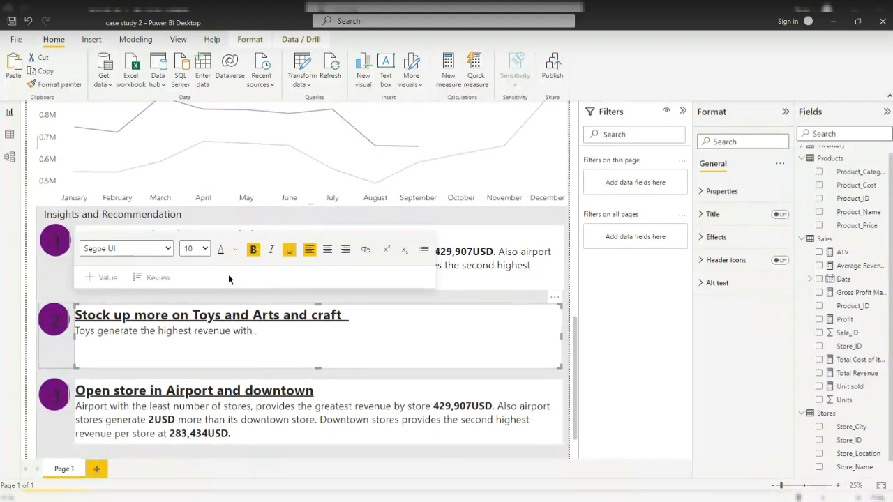
key(BackSpace)
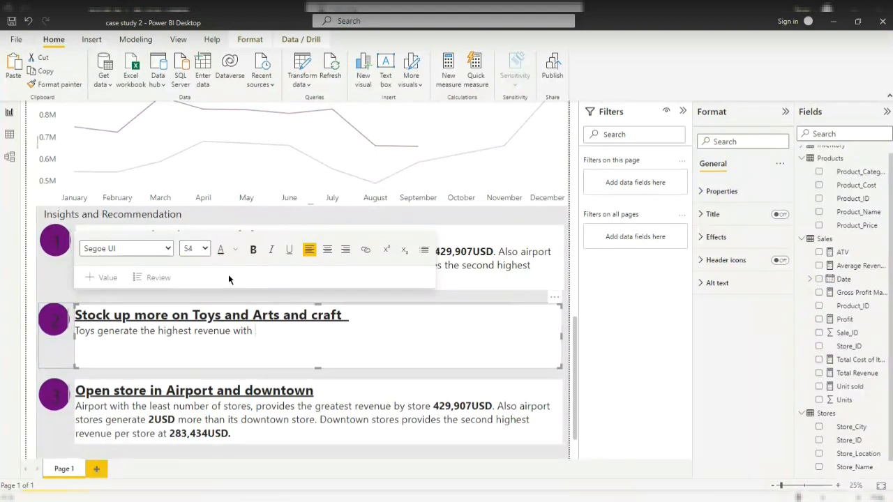
text(5.1 million Usd)
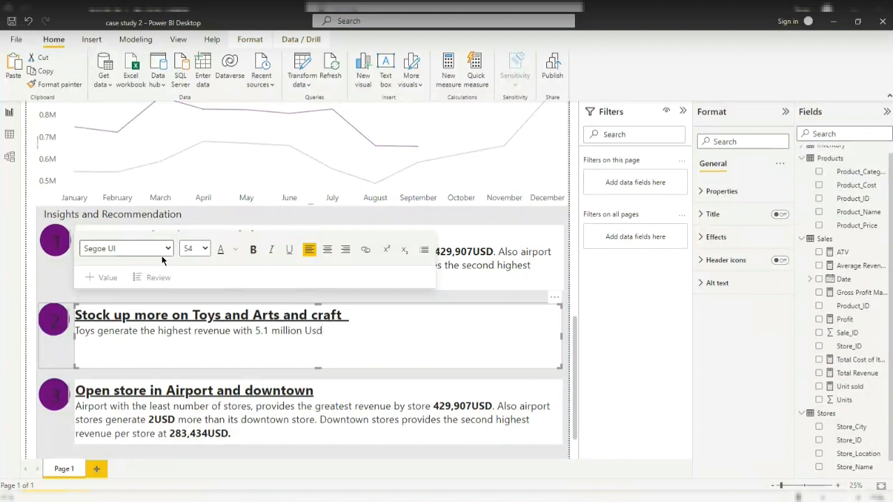
key(BackSpace)
key(BackSpace)
text(SD)
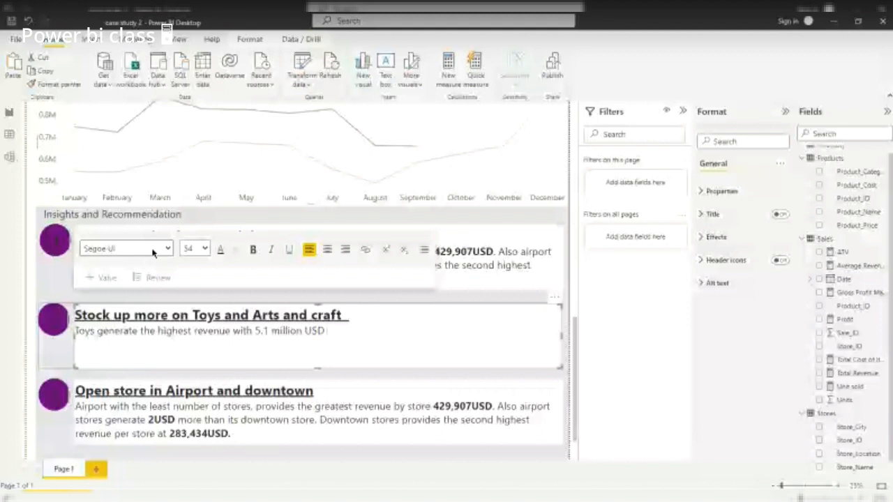
Continue the second insight's body text with "this can be attriuted to the sales of".
text(ths)
text(s can b)
text(e)
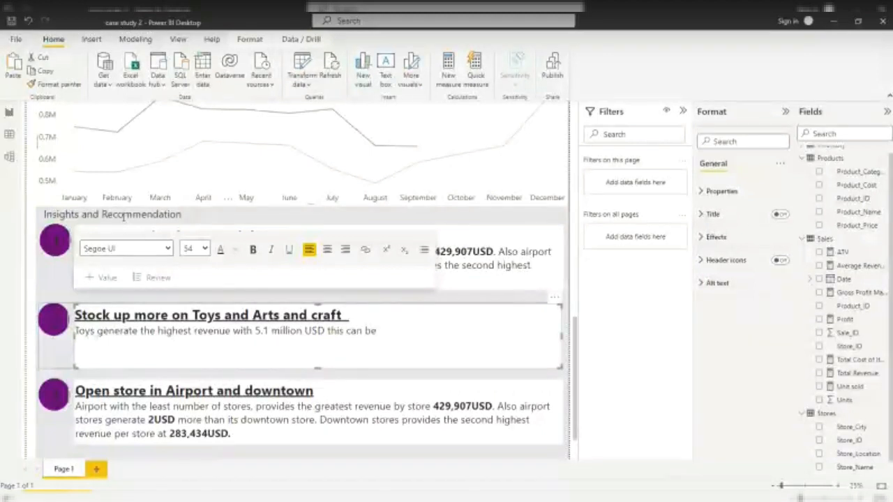
text( attriuted to h)
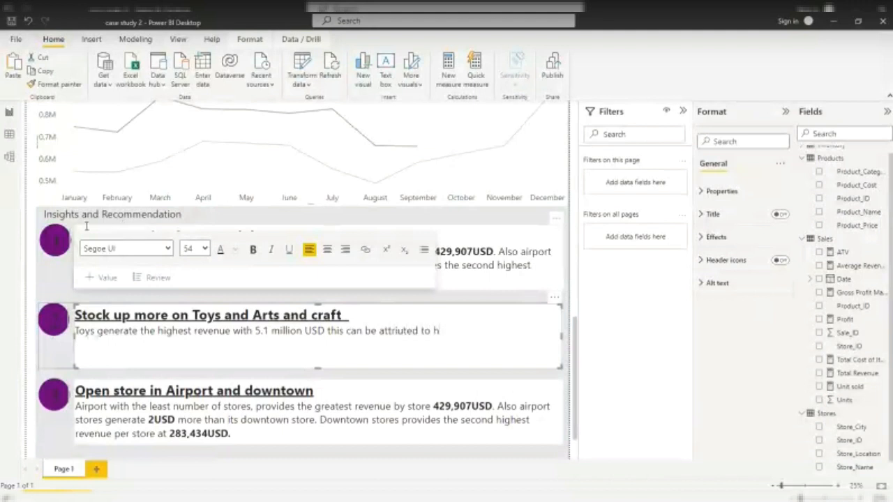
key(BackSpace)
text(the sales of)
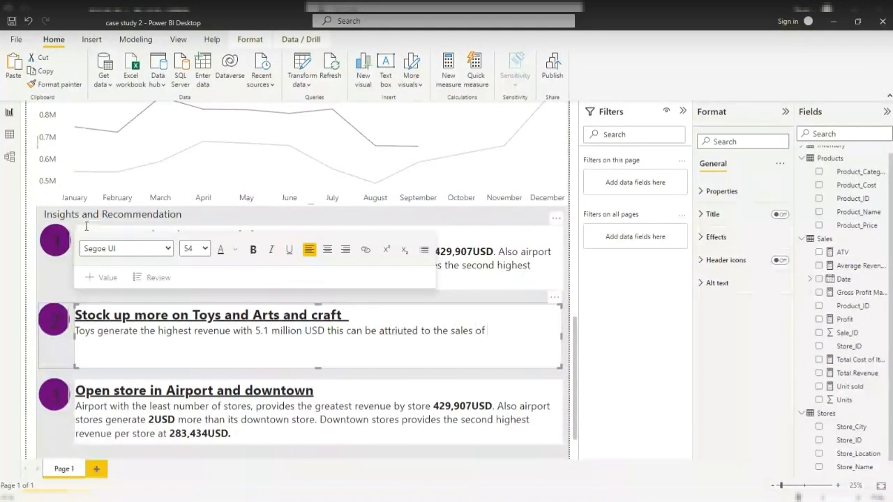
Check the Best Selling Product chart and continue the second insight's body text with "Lego bricks, so this products should be stocked regularly.".
scroll(371, 156, up, 8)
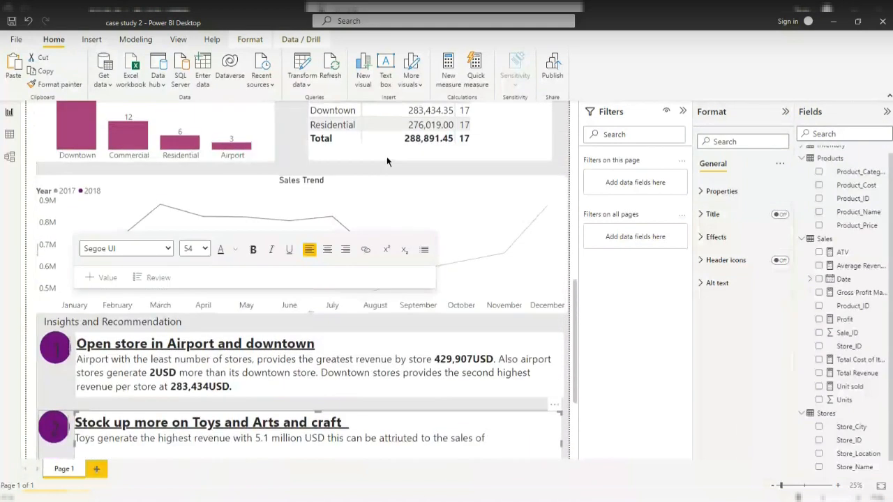
scroll(391, 174, up, 3)
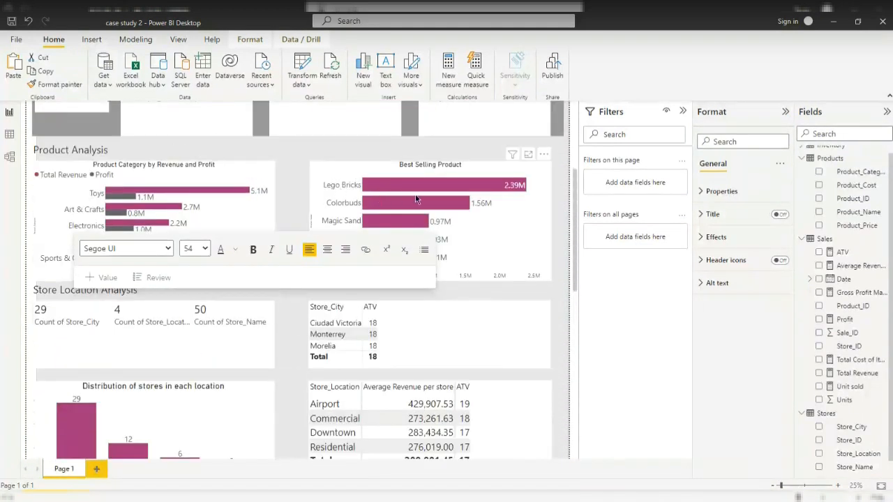
scroll(418, 206, down, 2)
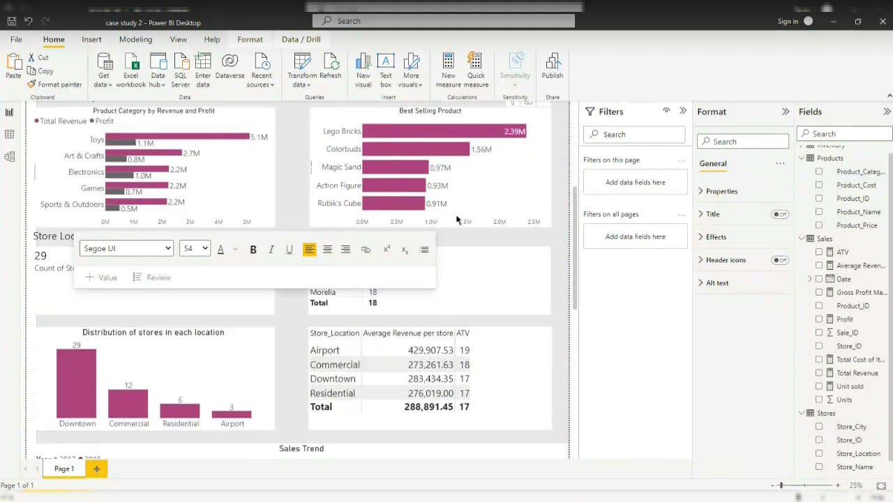
scroll(457, 219, down, 10)
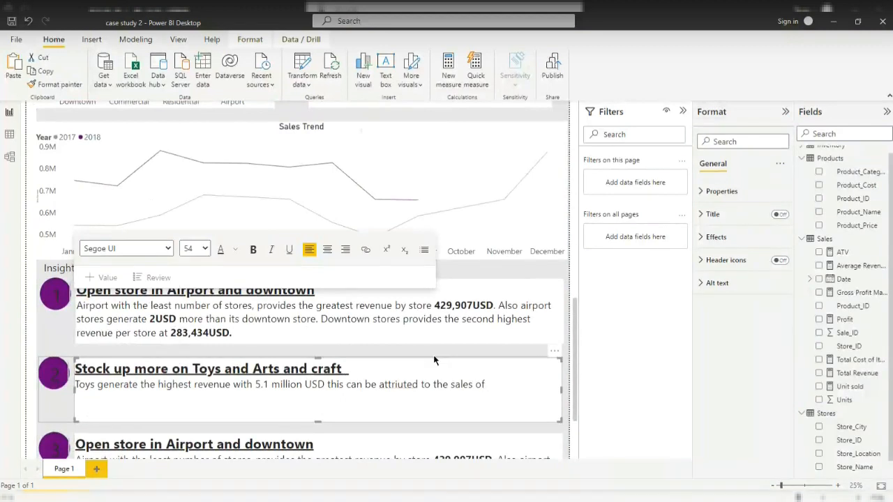
text(Lego bricks)
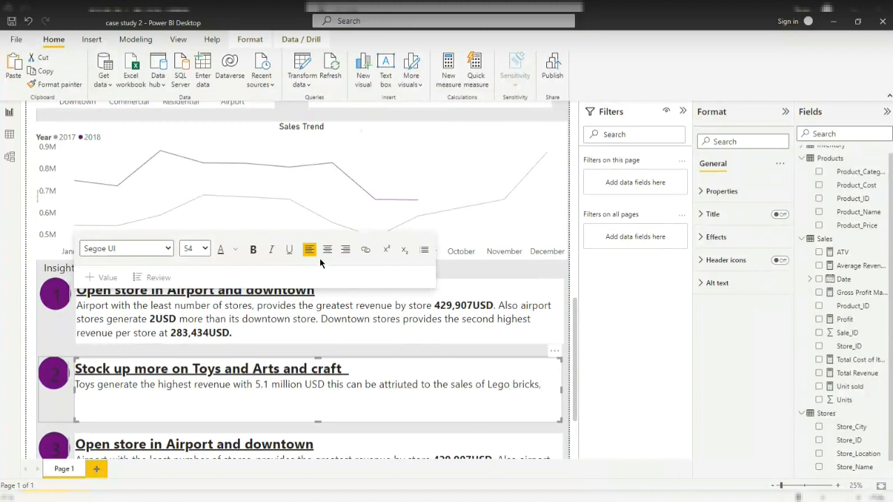
text(, so this pro)
key(BackSpace)
text(oducts should)
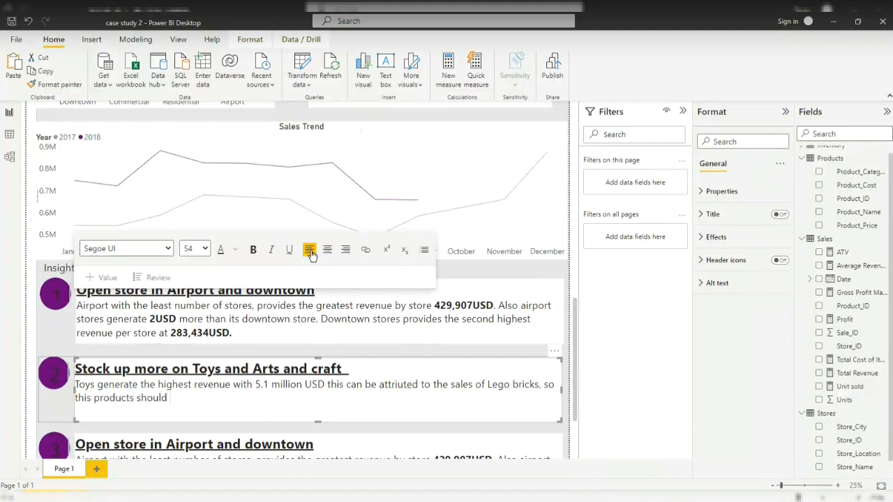
text( be stocked regularly.)
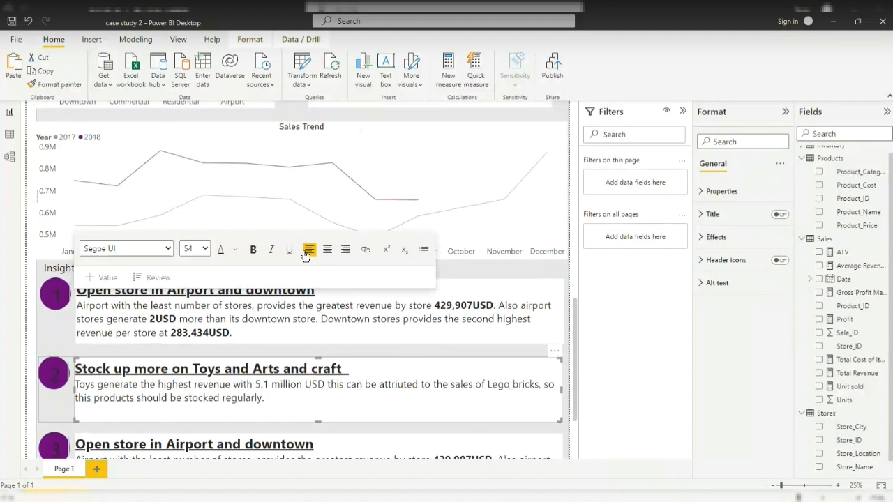
Add "Arts and crafts generated the second highest revenue with 2.7 million USD" to the second insight, checking the Product Category by Revenue and Profit chart.
text( Ar)
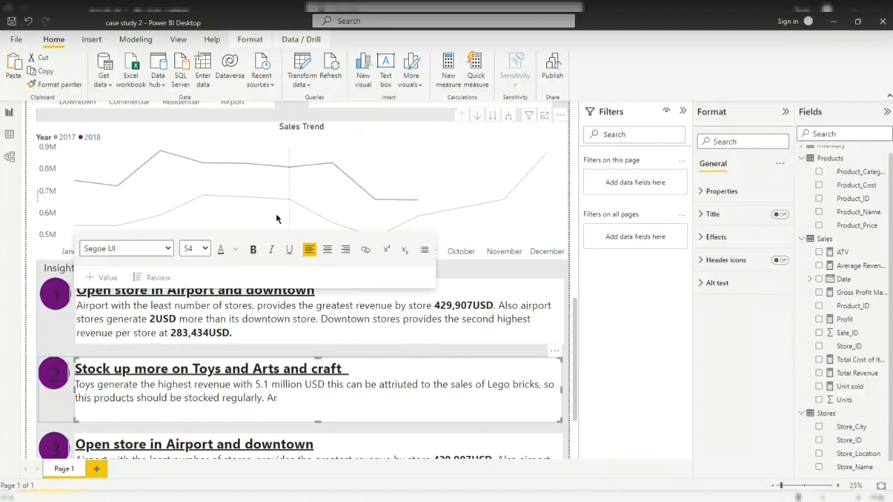
text(ts and)
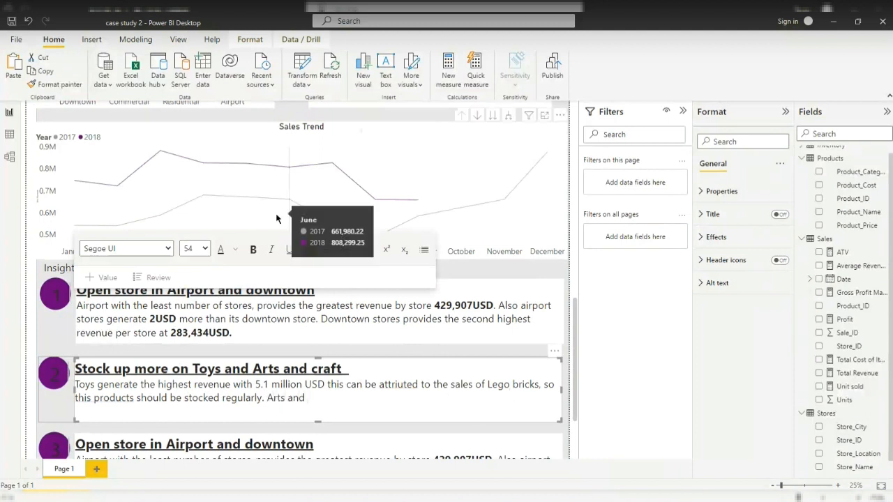
text( crafts generated the sec)
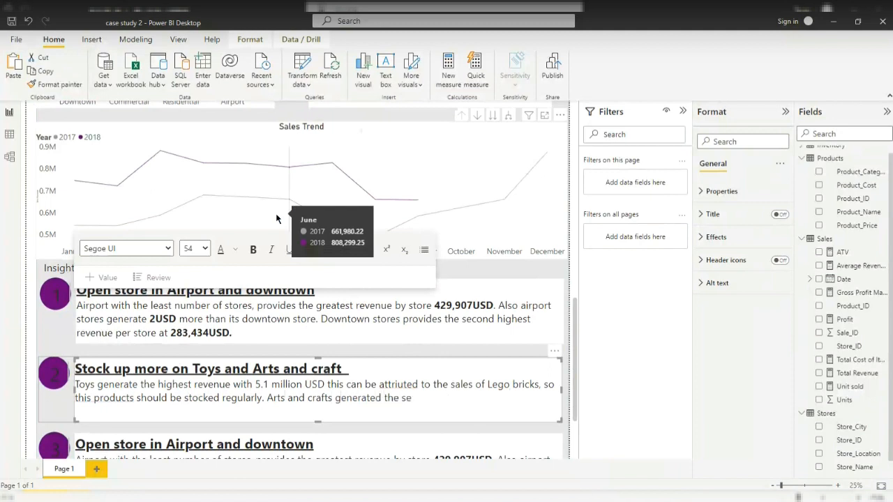
text(ond highest revenue with)
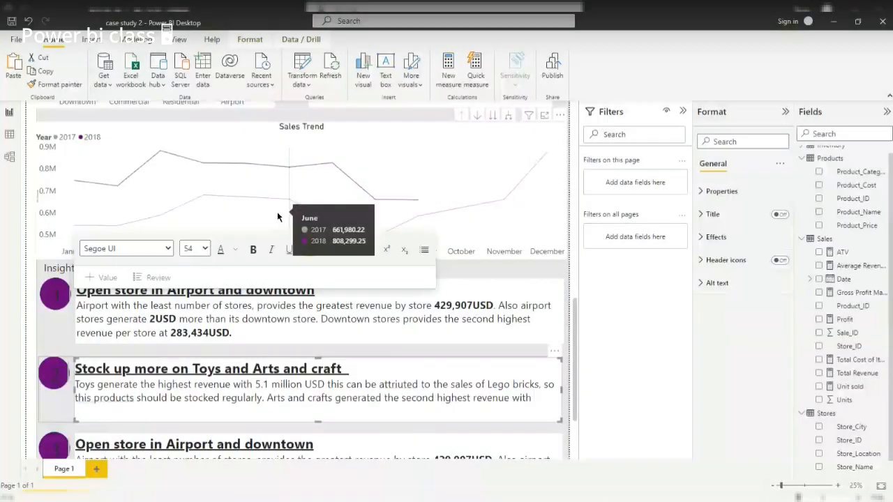
scroll(276, 211, up, 5)
scroll(458, 256, up, 3)
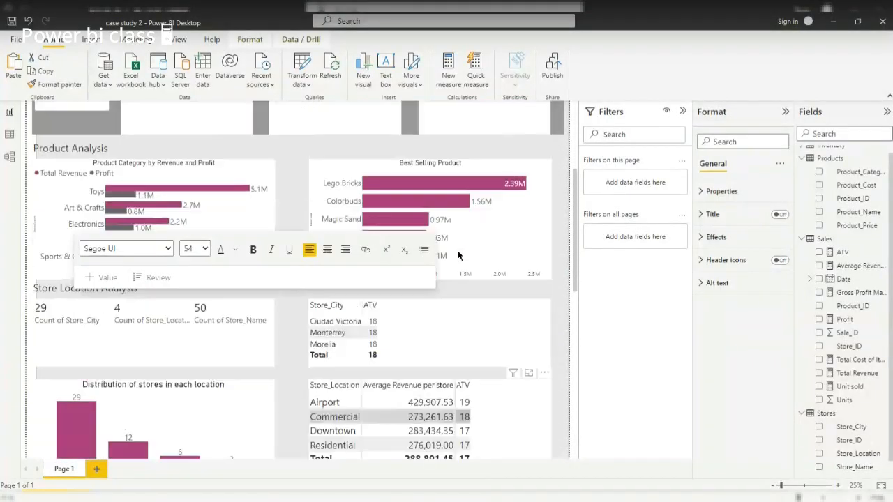
scroll(237, 199, down, 7)
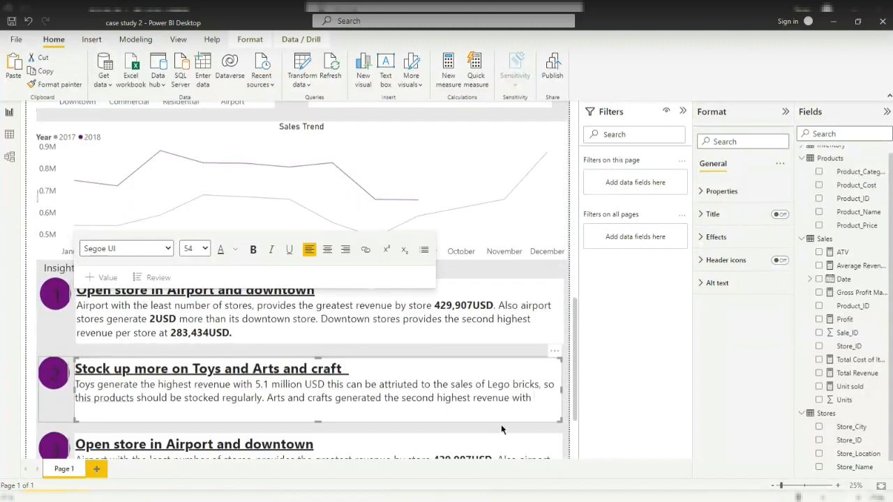
text(2.7 mill)
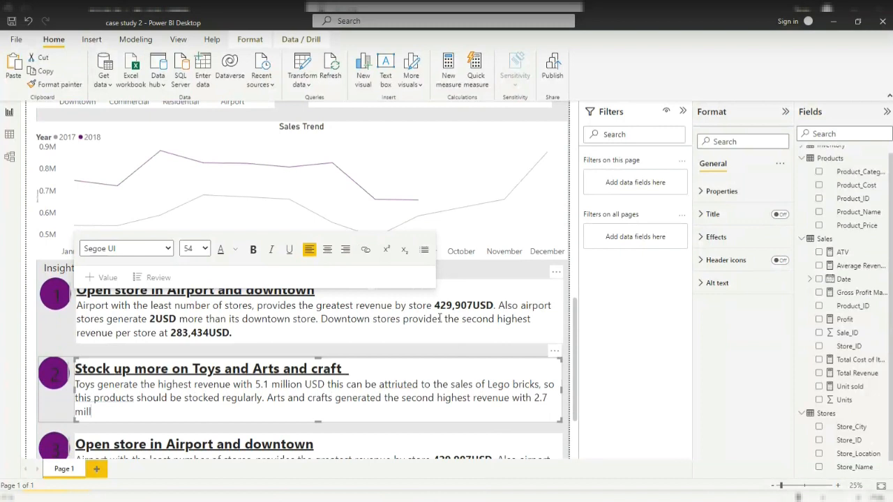
text(ion USD)
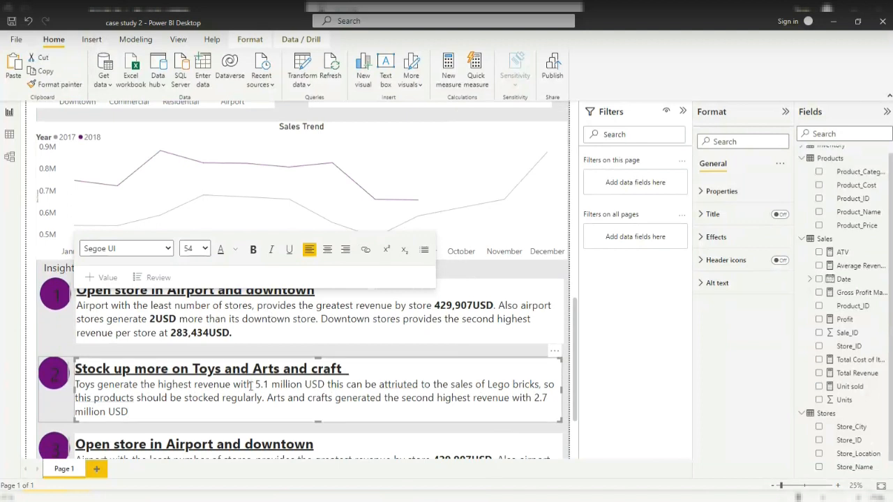
Bold "5.1 million USD" and "2.7 million USD" in the second insight's body text and end its last sentence with a period.
drag(255, 385, 327, 384)
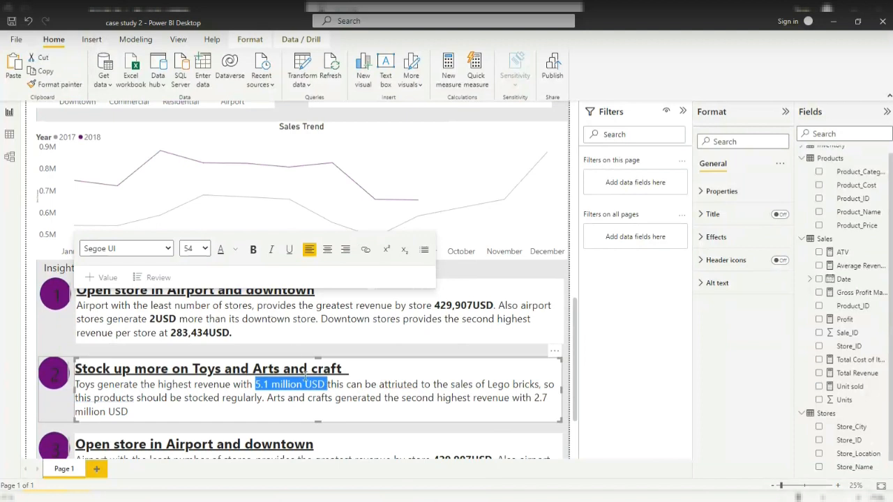
click(254, 250)
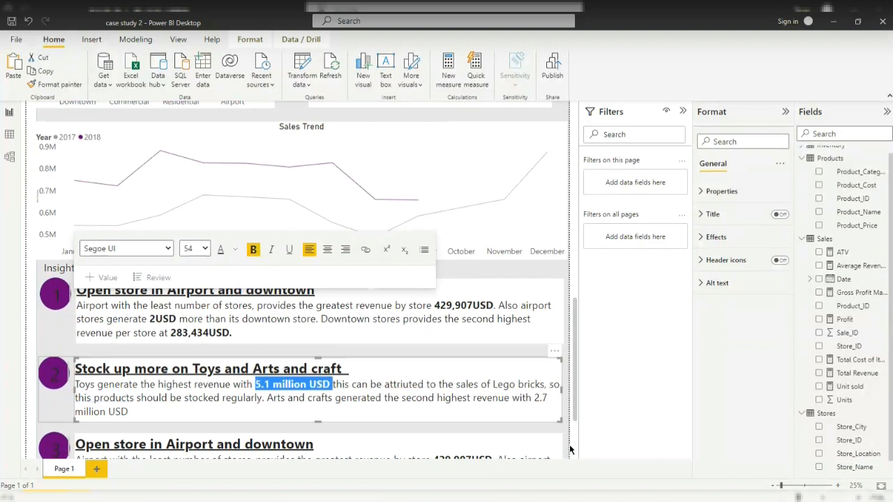
drag(129, 412, 534, 398)
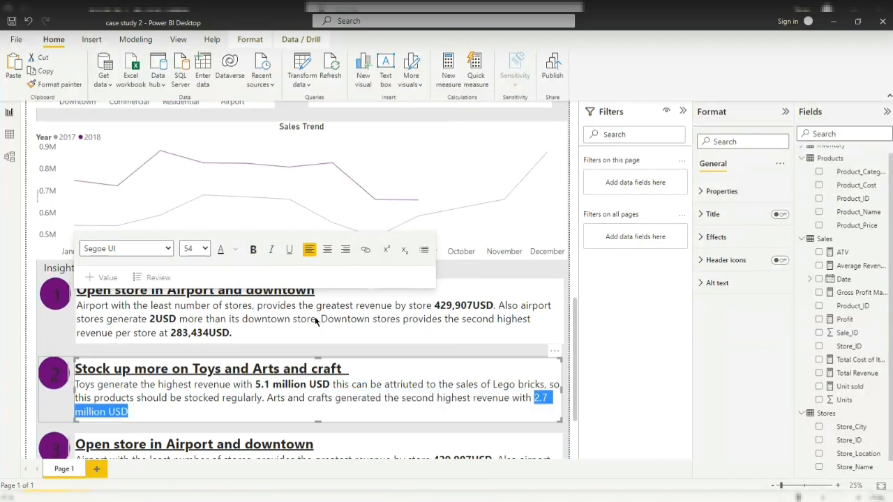
click(252, 249)
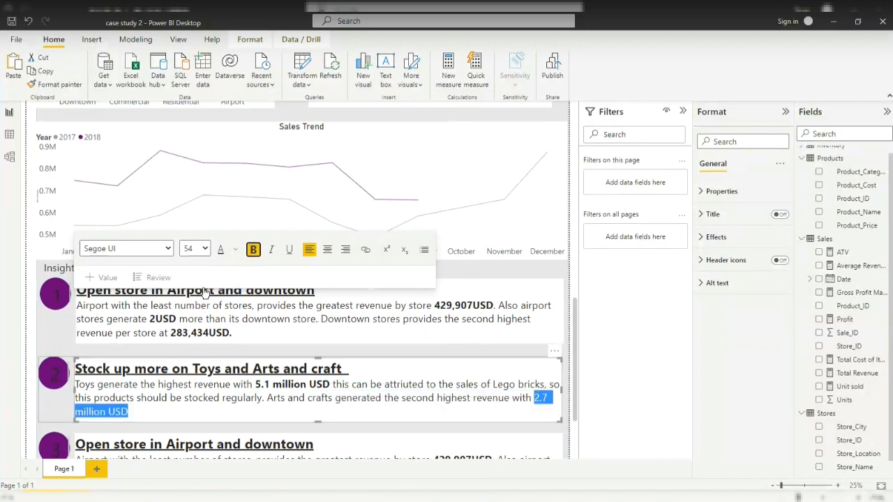
click(143, 414)
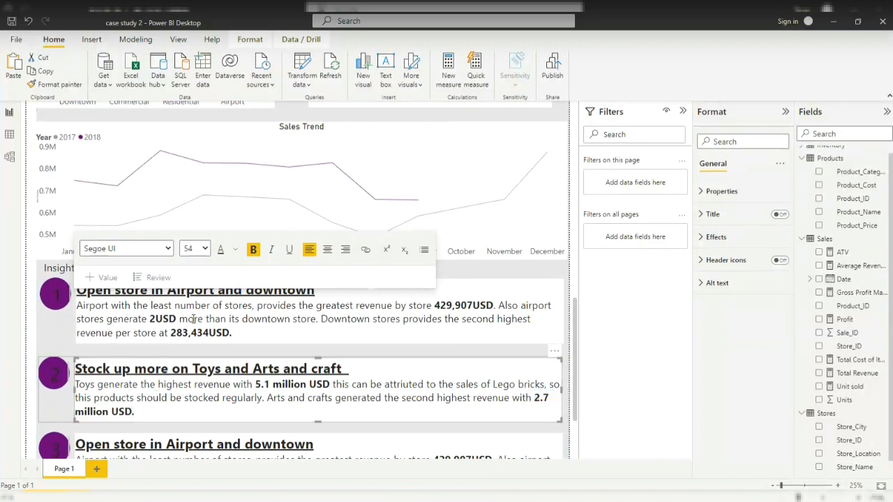
Review the report's store location visuals, the Sales Trend chart and the three insights for material for the third recommendation.
scroll(200, 199, up, 3)
scroll(200, 198, up, 3)
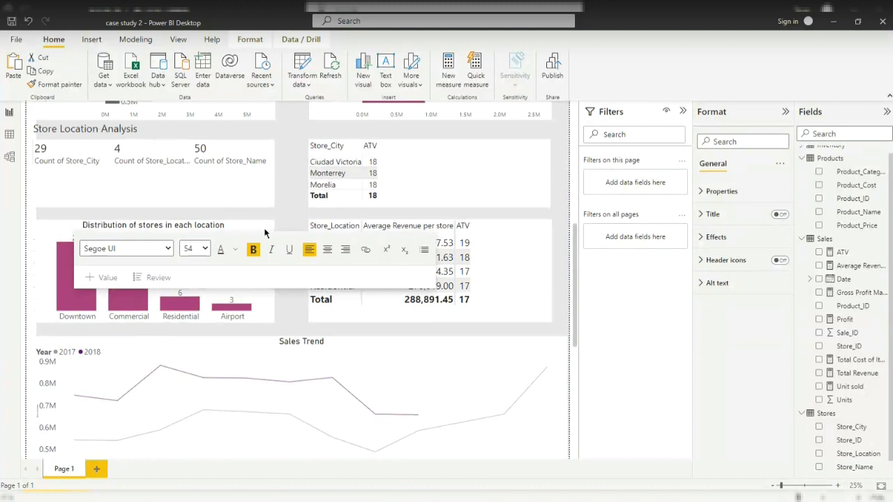
scroll(262, 262, up, 5)
scroll(195, 369, down, 10)
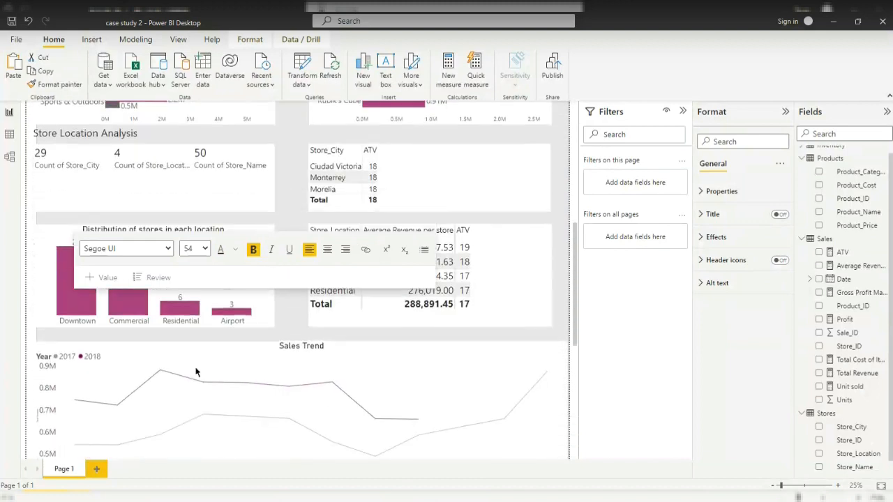
scroll(130, 443, down, 4)
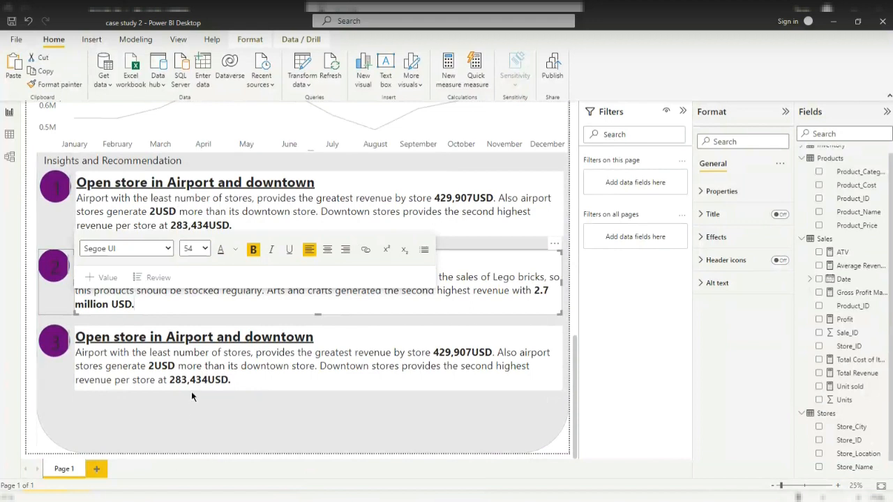
scroll(193, 398, up, 3)
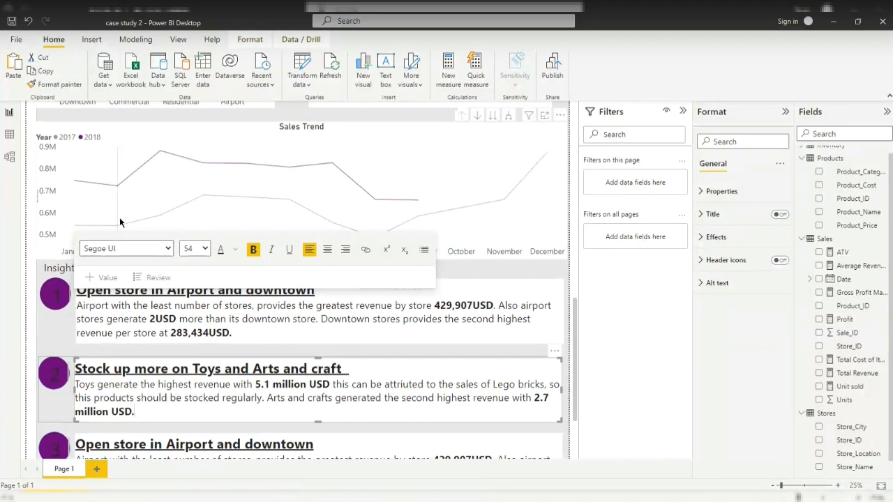
Deselect the second insight's text box and the grey background shape so nothing on the report page is selected.
click(464, 265)
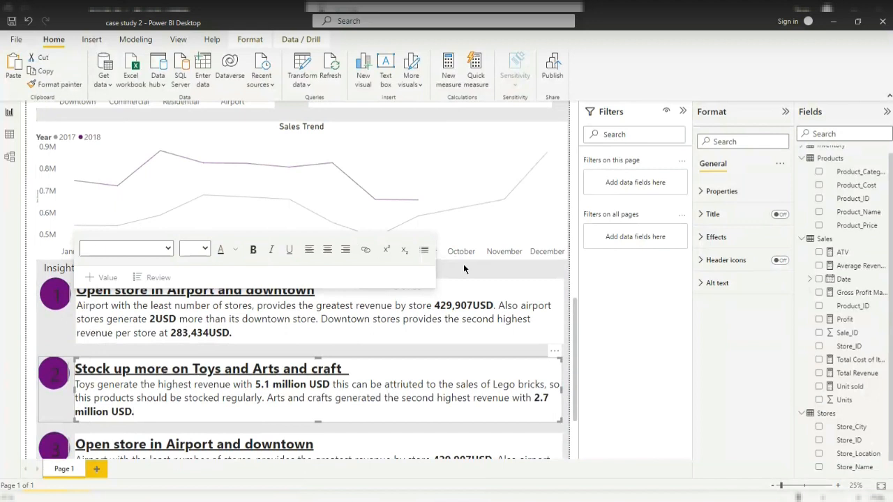
click(575, 282)
click(6, 422)
click(74, 425)
scroll(69, 392, down, 3)
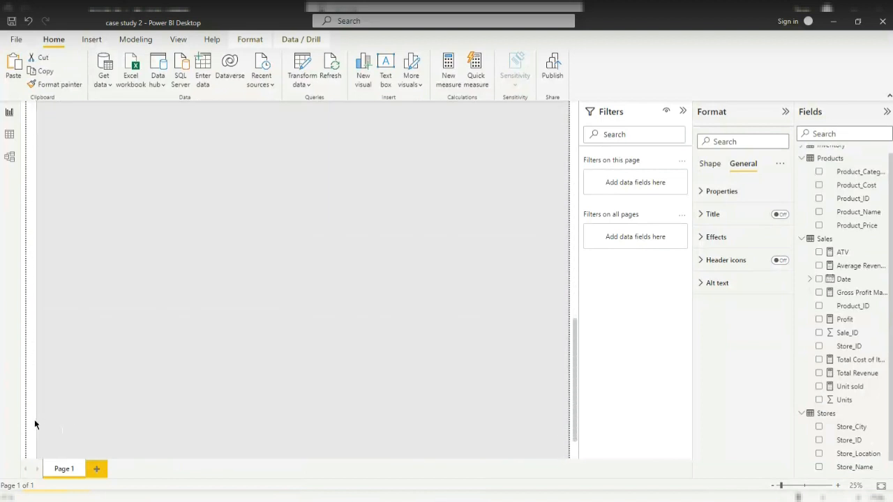
scroll(34, 420, down, 3)
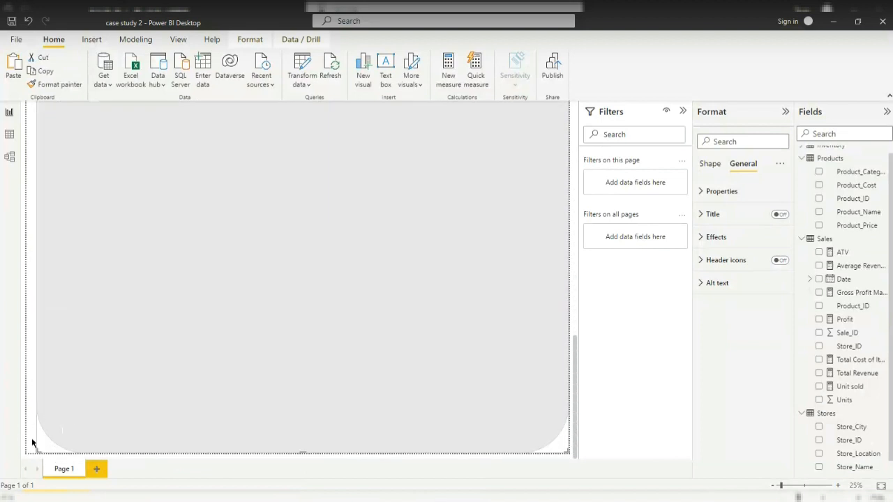
key(Delete)
Examine the Sales Trend chart, including the August sales values for 2017 and 2018.
scroll(89, 208, up, 4)
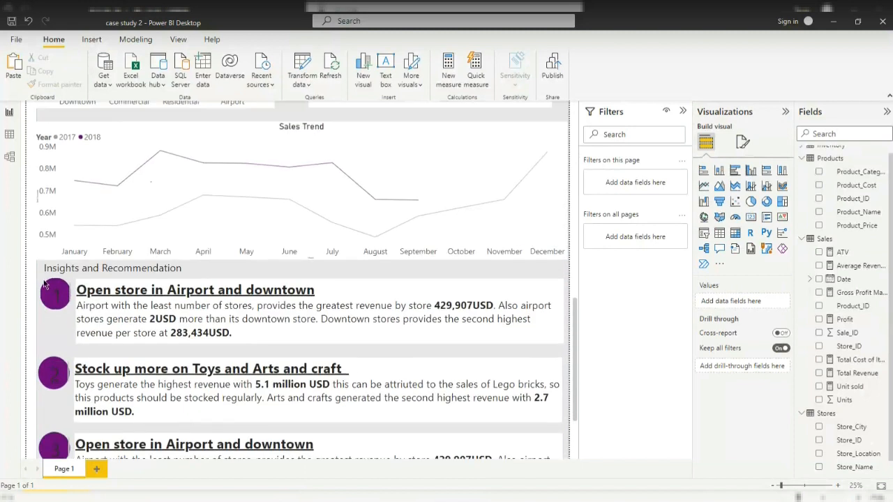
scroll(88, 208, up, 2)
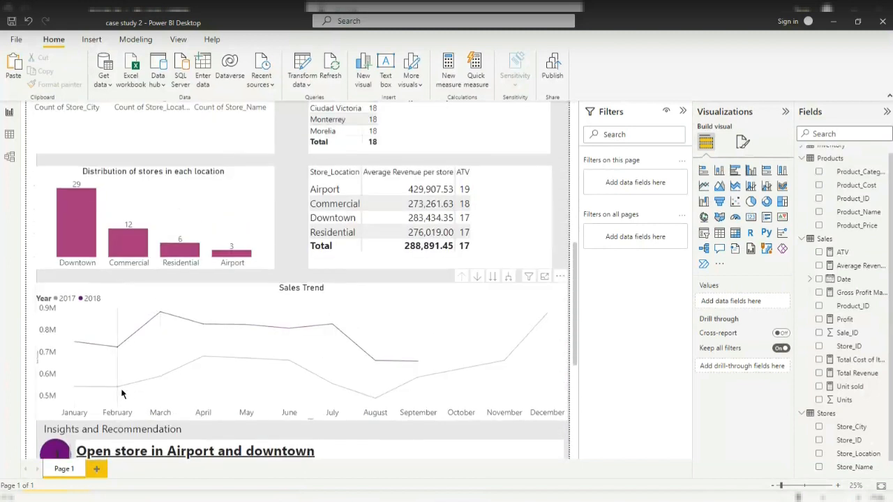
mouse_move(373, 404)
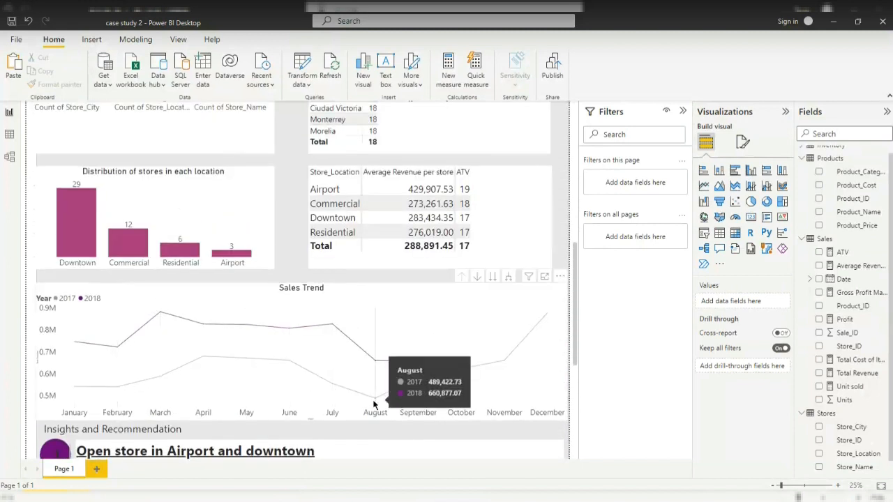
scroll(203, 370, down, 1)
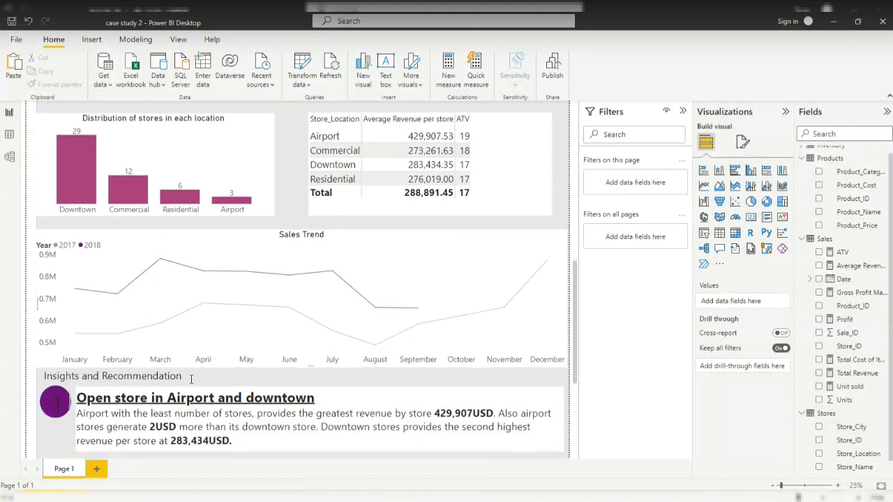
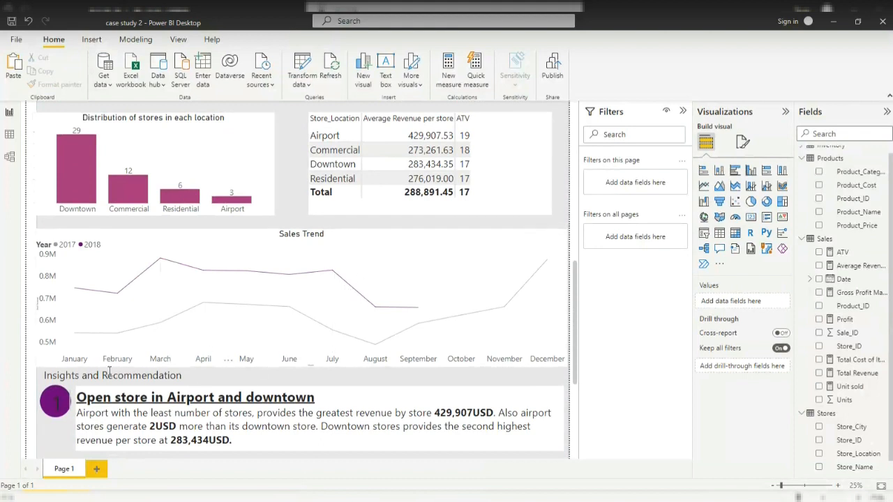
scroll(153, 319, down, 3)
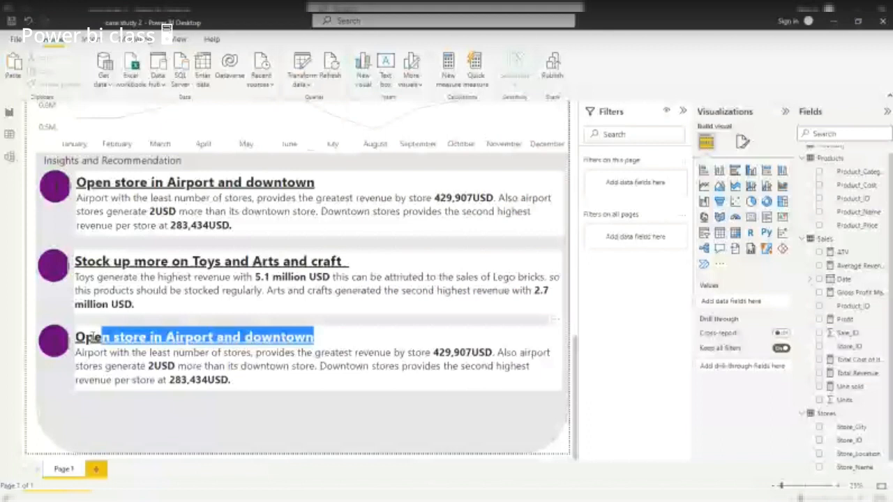
drag(93, 337, 314, 336)
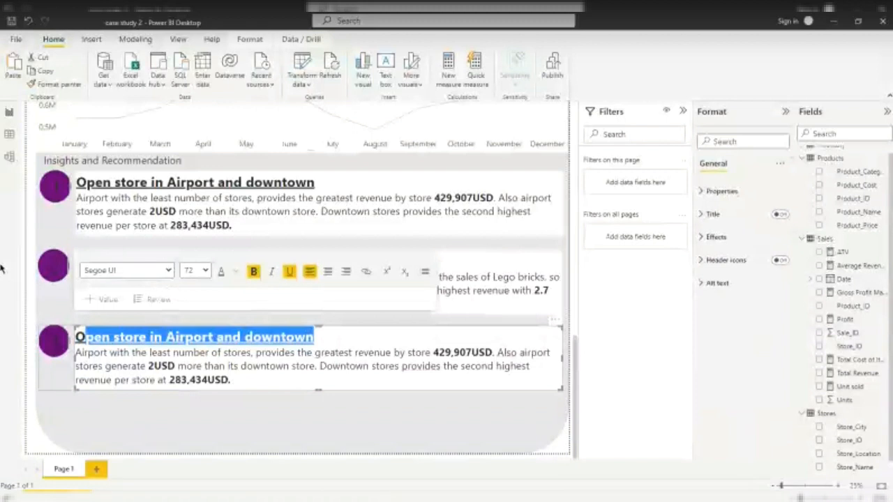
key(BackSpace)
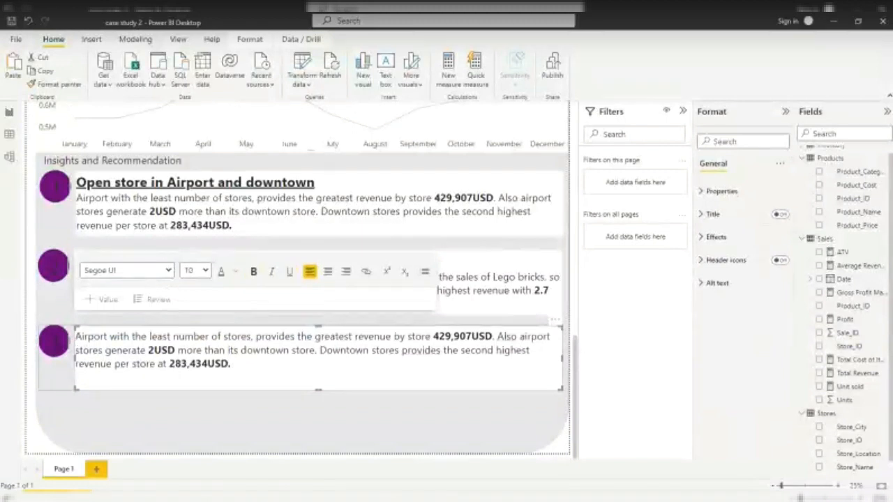
click(27, 21)
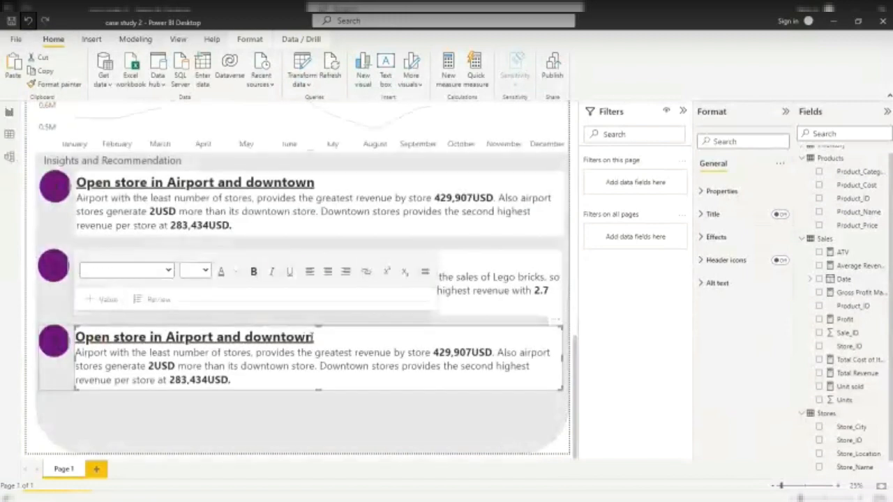
Add "Offer discounts sales in February" at the end of the third insight's heading, with the month's spelling corrected.
text(o)
key(BackSpace)
text(Off)
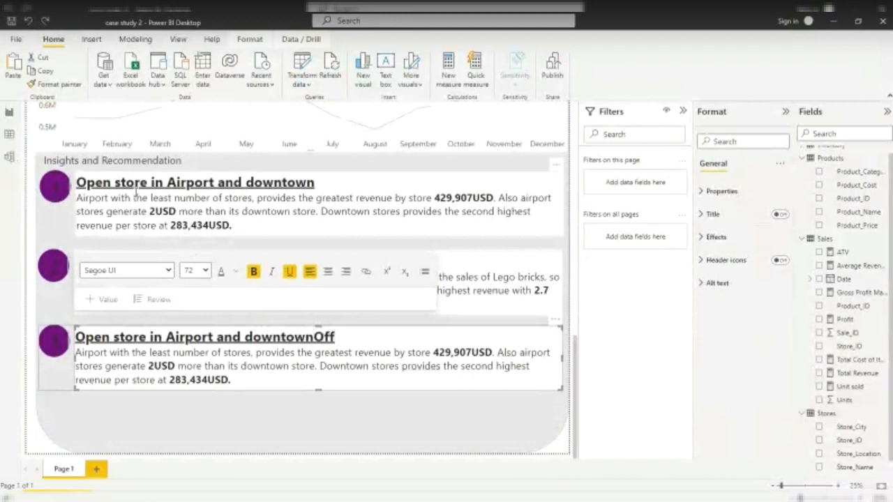
text(er d)
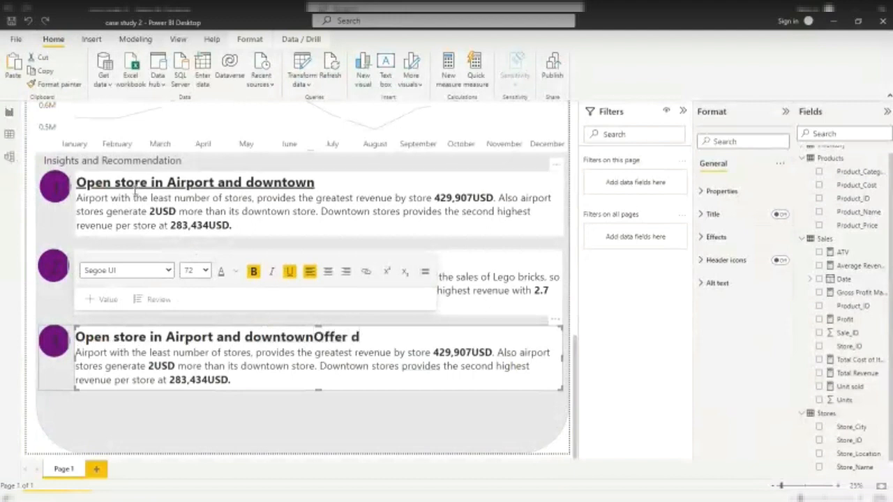
text(iscound)
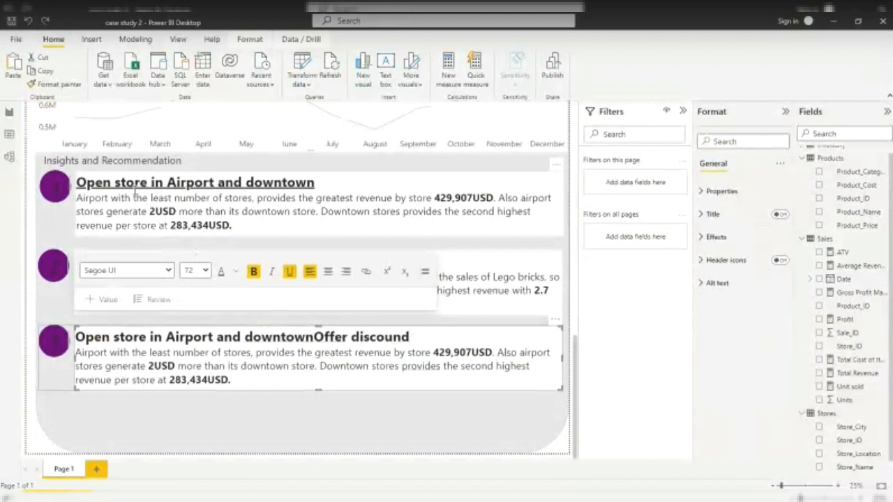
text(=)
key(BackSpace)
key(BackSpace)
text(ts sales in)
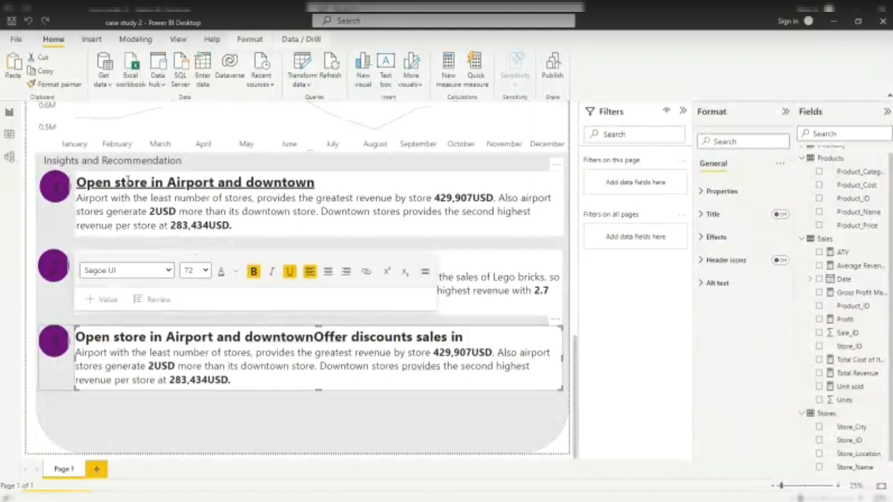
text( Febuary)
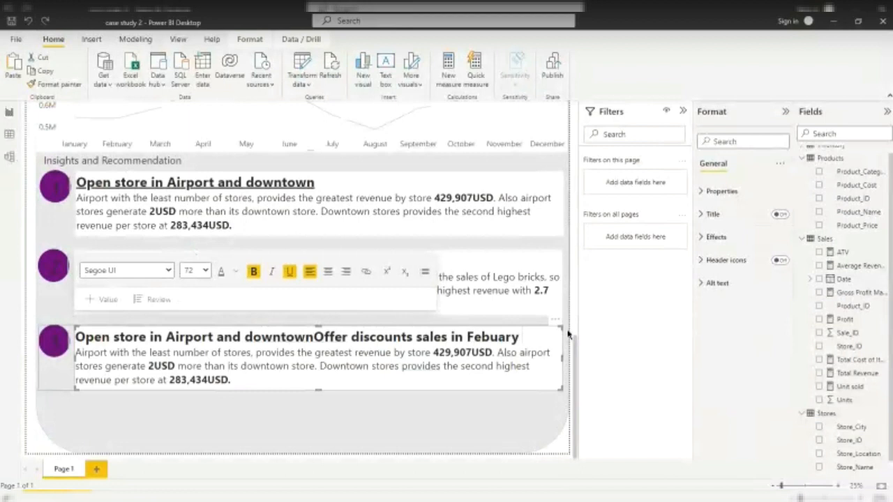
click(500, 336)
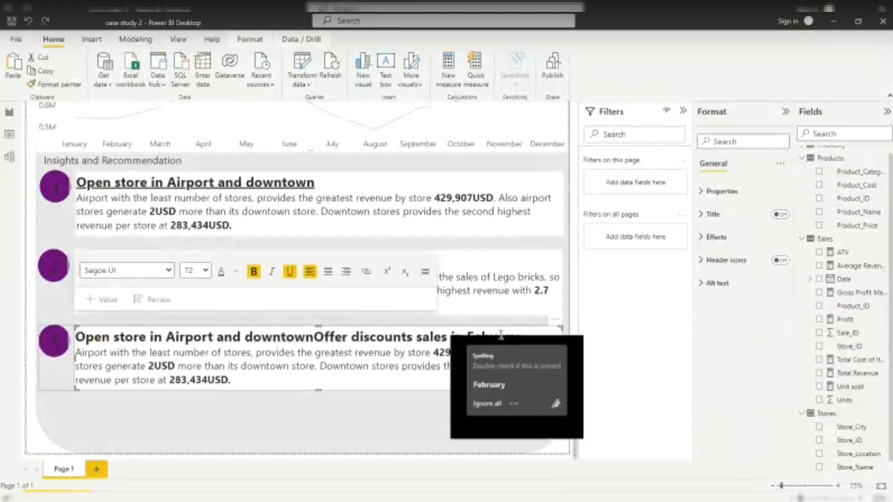
click(490, 385)
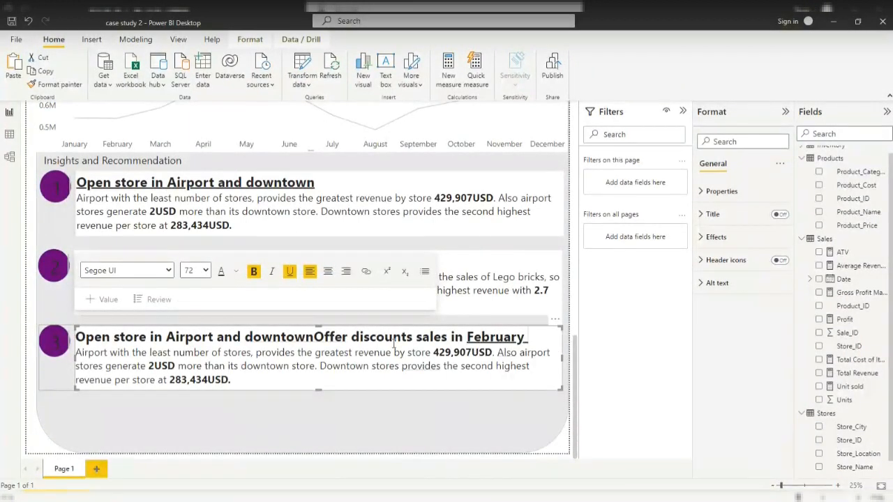
Delete the copied wording "Open store in Airport and downtown" from the start of the third insight's heading.
click(315, 342)
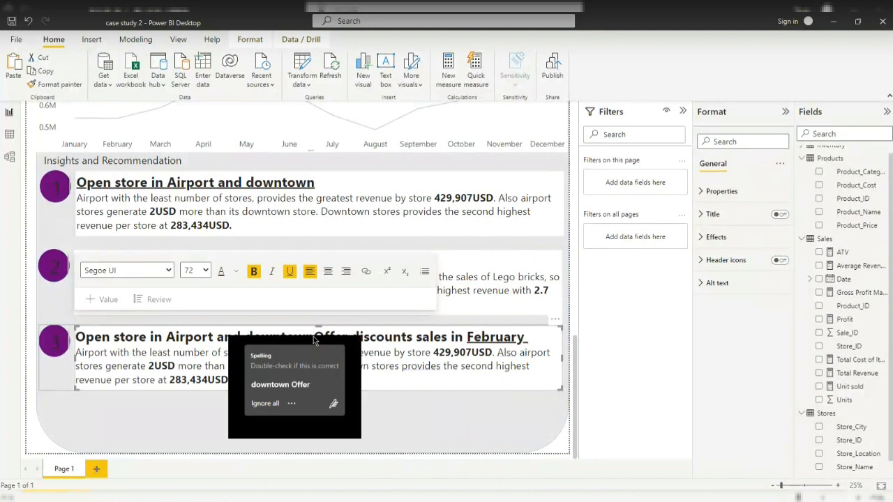
key(BackSpace)
key(BackSpace)
key(BackSpace)
key(BackSpace)
key(BackSpace)
key(BackSpace)
key(BackSpace)
key(BackSpace)
key(BackSpace)
key(BackSpace)
key(BackSpace)
key(BackSpace)
key(BackSpace)
key(BackSpace)
key(BackSpace)
key(BackSpace)
key(BackSpace)
key(BackSpace)
key(BackSpace)
key(BackSpace)
key(BackSpace)
key(BackSpace)
key(BackSpace)
key(BackSpace)
key(BackSpace)
key(BackSpace)
key(BackSpace)
key(BackSpace)
key(BackSpace)
key(BackSpace)
key(BackSpace)
key(BackSpace)
key(BackSpace)
key(BackSpace)
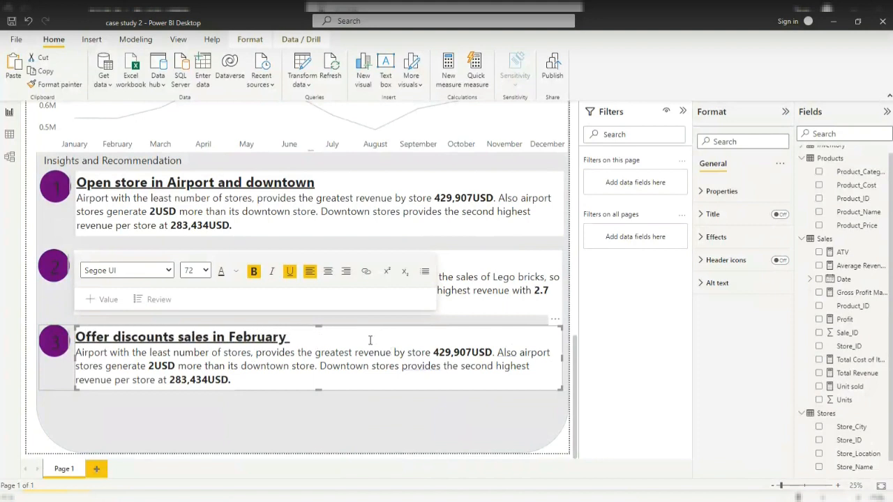
Extend the third insight's heading with "and August".
click(304, 337)
text(and)
text( A)
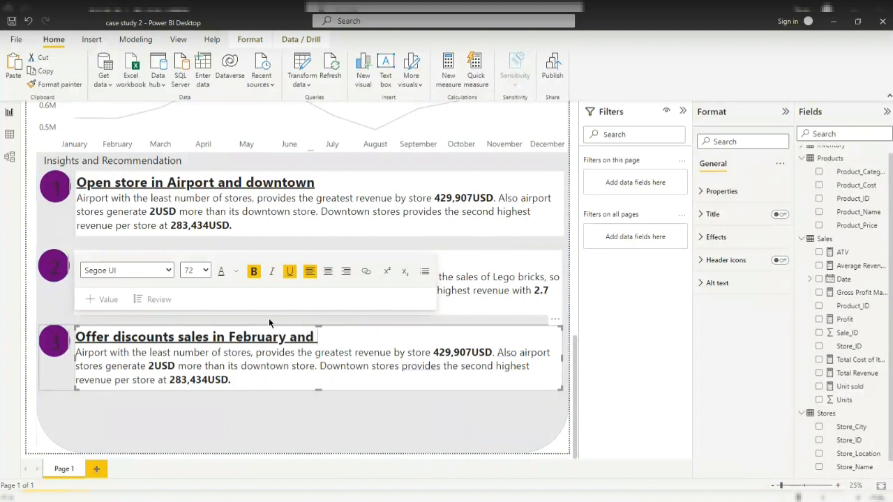
text(ugust)
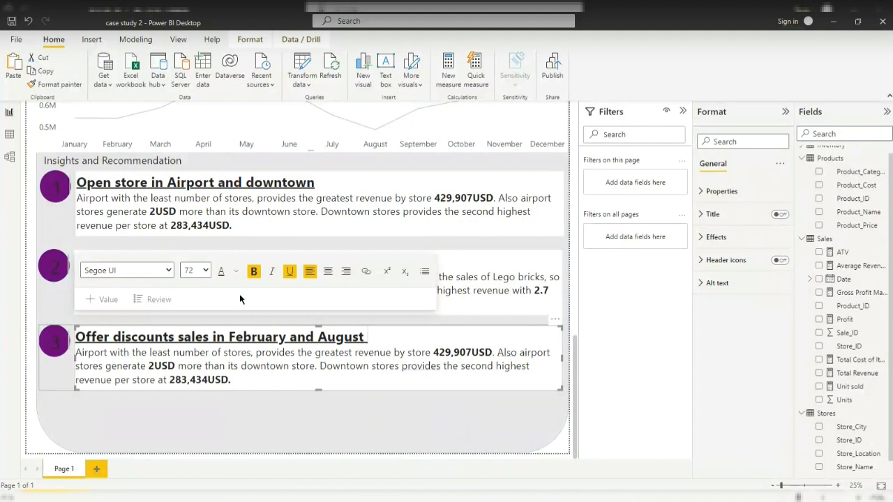
Replace the third insight's body text after the word "Airport" with "February and August recorded the lowest".
drag(230, 382, 110, 352)
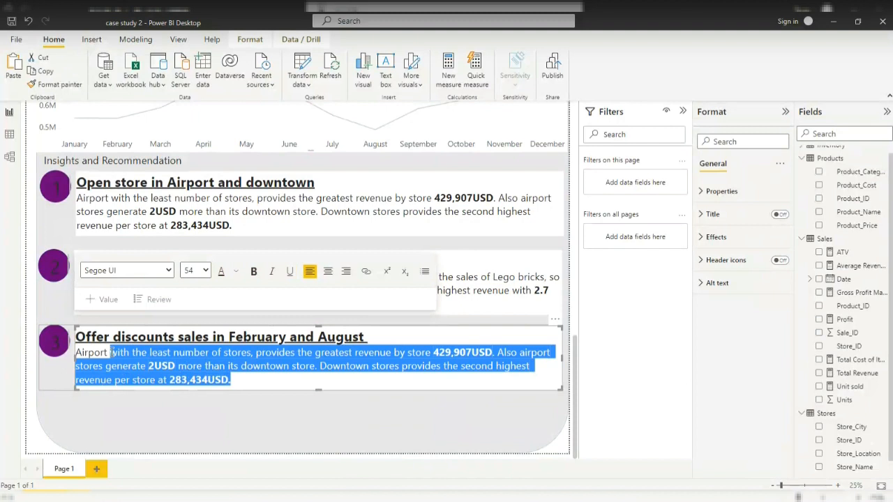
key(BackSpace)
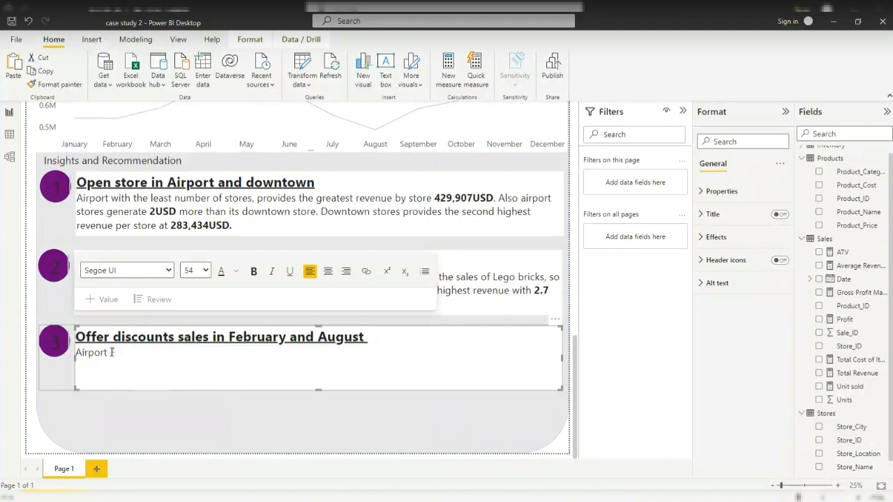
text(hub==)
key(BackSpace)
key(BackSpace)
text(ebruary)
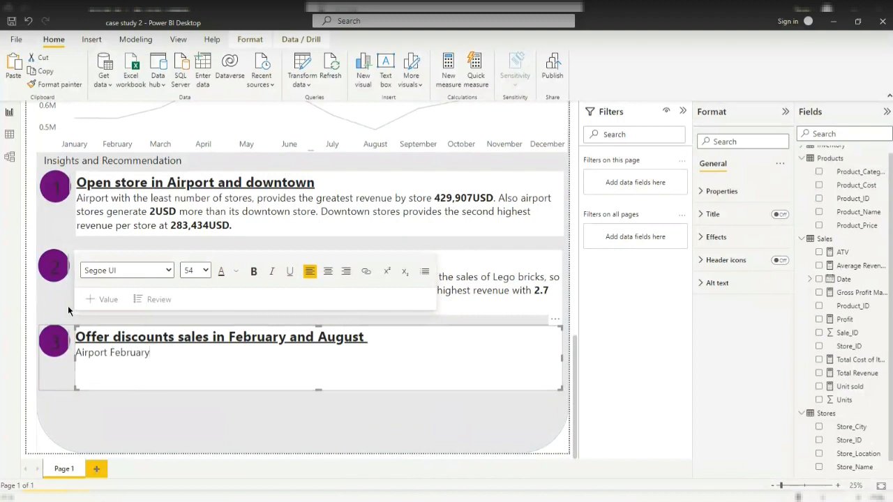
text( and August recored)
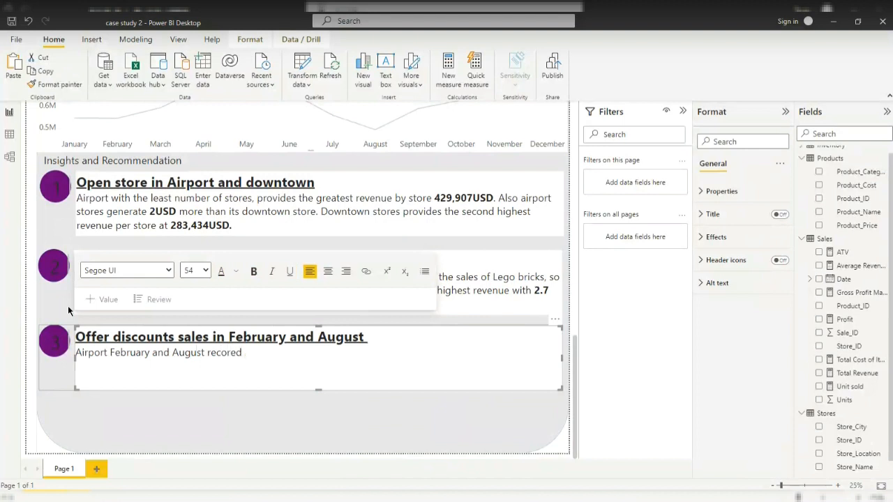
key(BackSpace)
key(BackSpace)
text(ded the lowest)
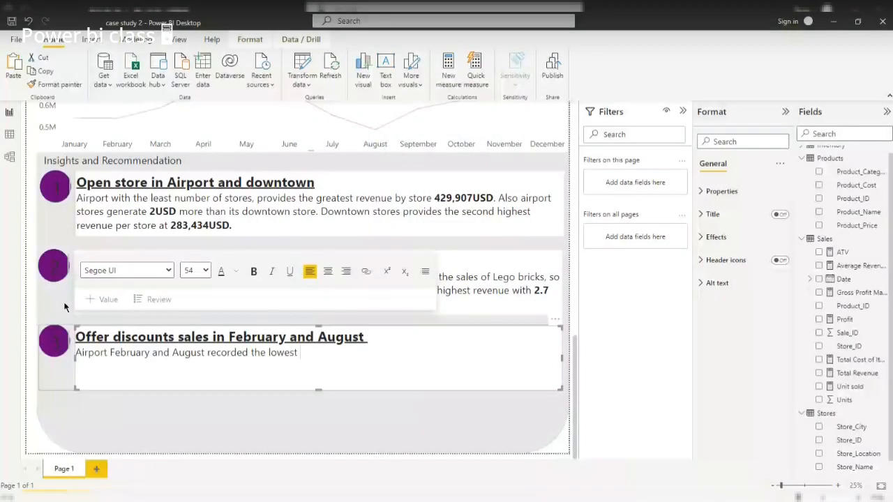
Complete the third insight's body sentence with "sales, therefore it is encoraged to offer discounts during these periods.".
text(sales, therefore i)
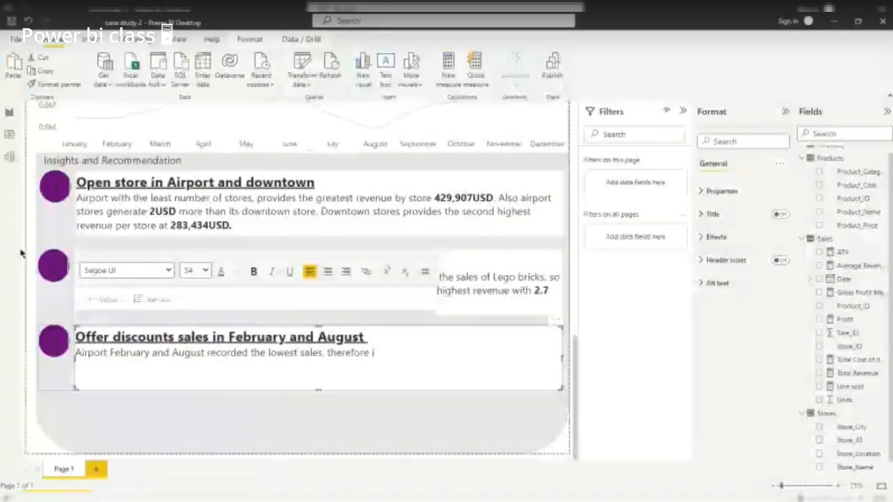
text(t is)
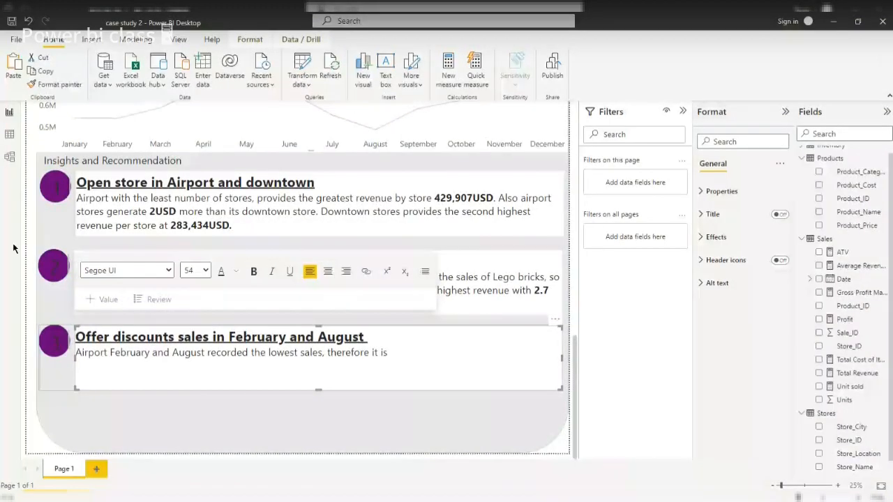
text( encoraged to)
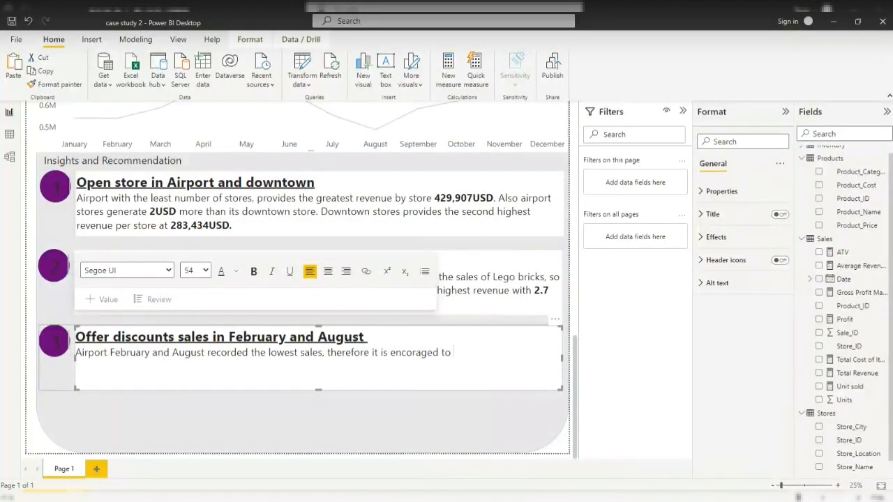
text( offer discoun)
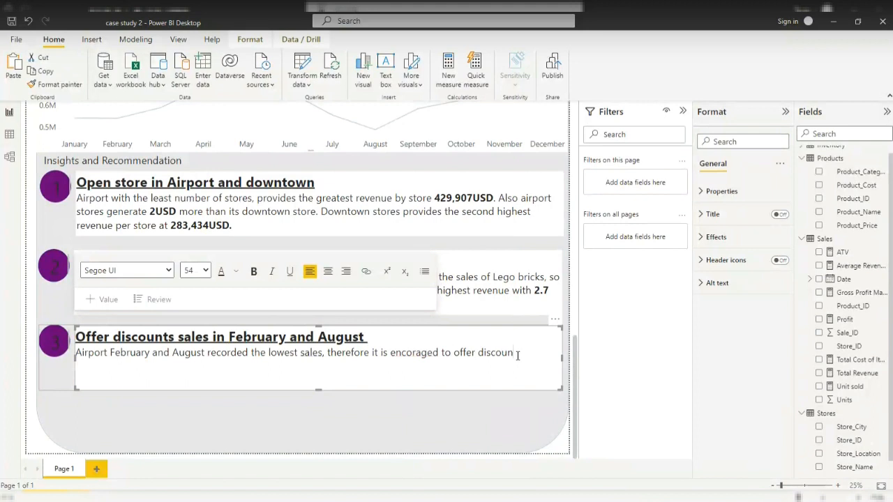
text(ts during tes)
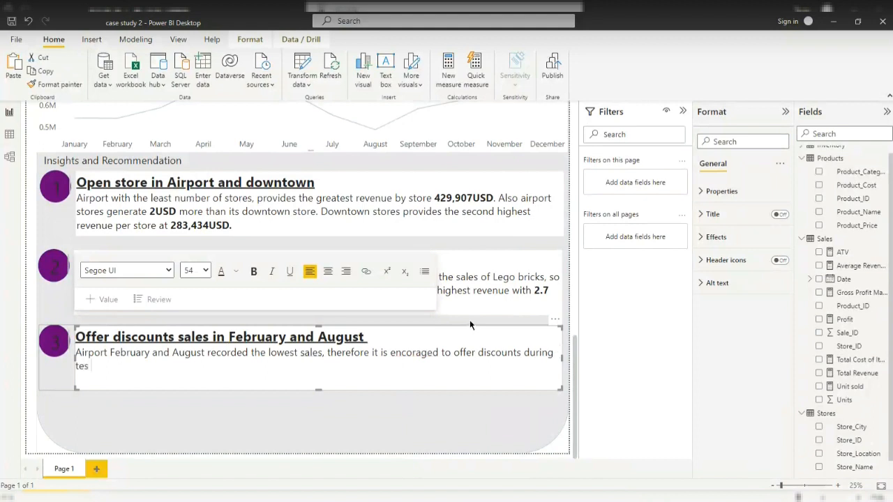
text( ==)
key(BackSpace)
key(BackSpace)
text(these periods.)
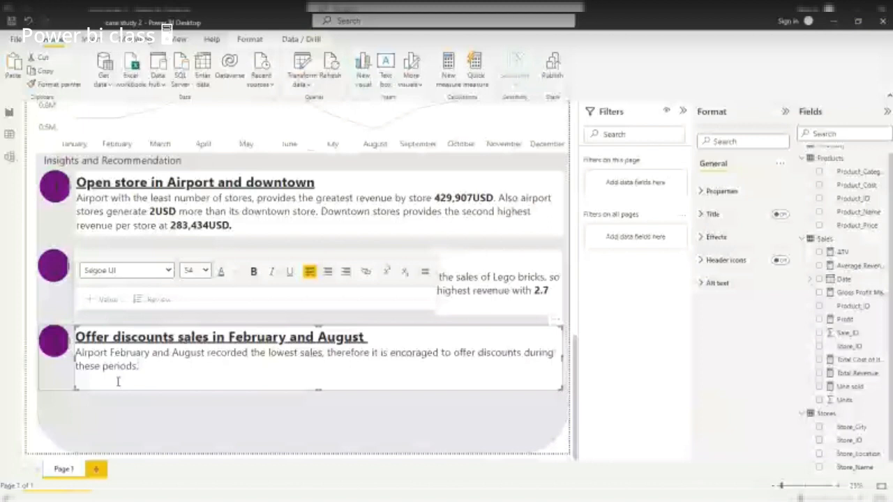
Remove the leftover word "Airport" from the start of the third insight's body text.
click(111, 352)
key(BackSpace)
key(BackSpace)
key(BackSpace)
key(BackSpace)
key(BackSpace)
key(BackSpace)
key(BackSpace)
key(BackSpace)
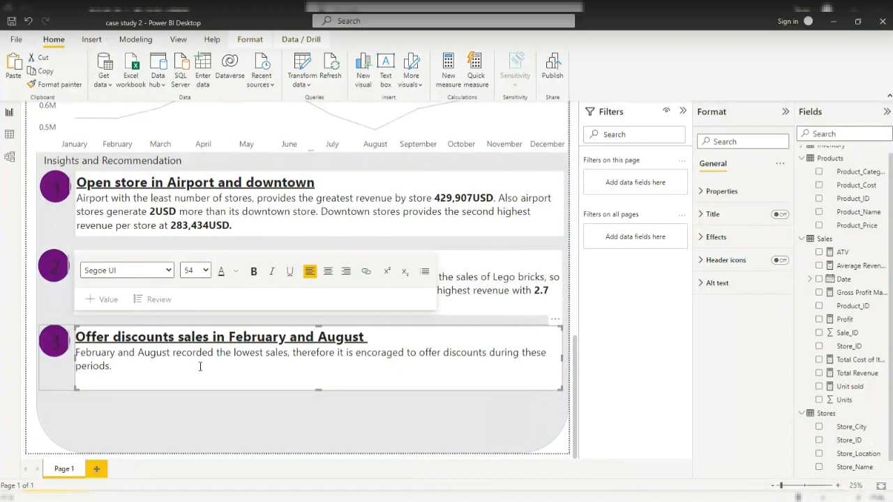
Review the three insights, the August values in the Sales Trend chart and the rest of the report page up to its title.
scroll(312, 373, up, 5)
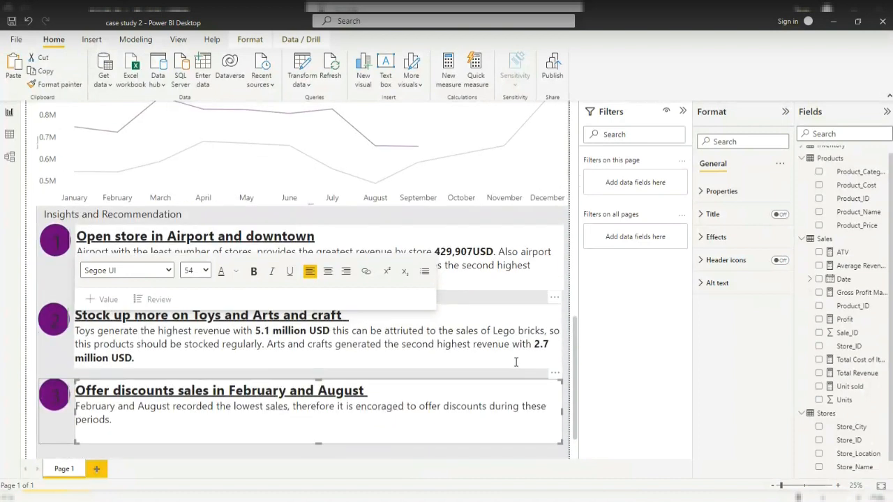
scroll(501, 339, down, 3)
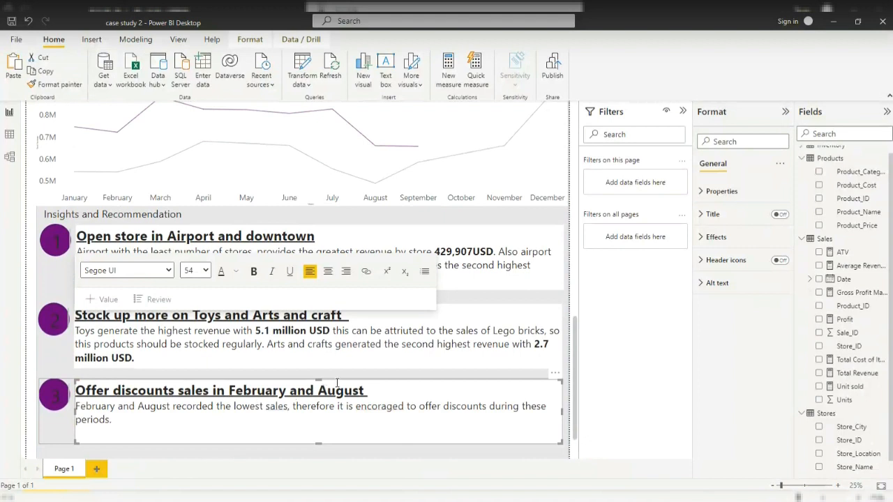
scroll(337, 382, up, 5)
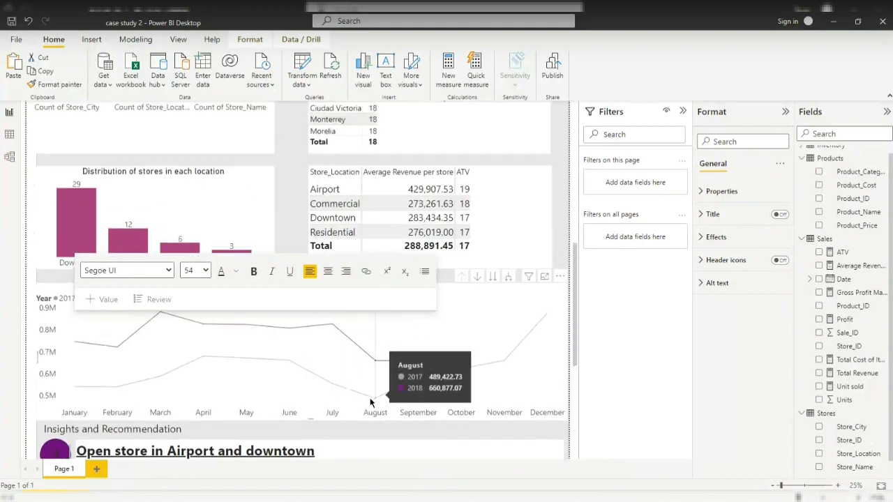
scroll(440, 364, up, 7)
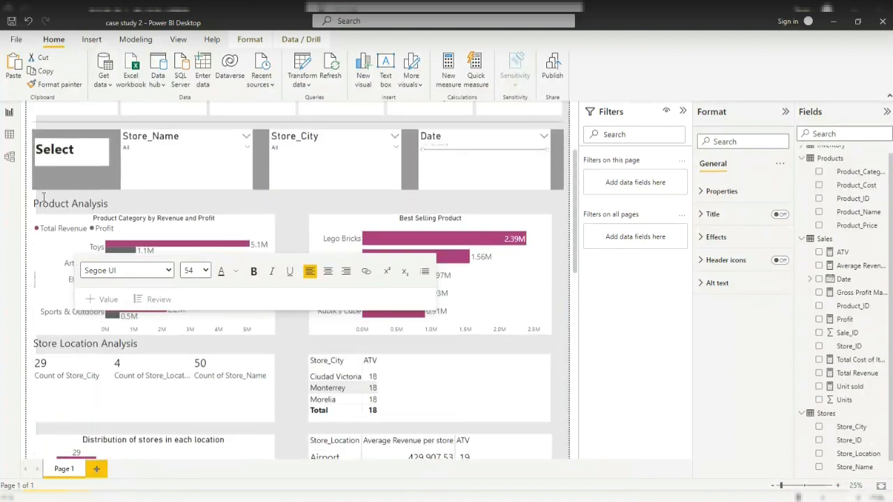
scroll(150, 153, up, 4)
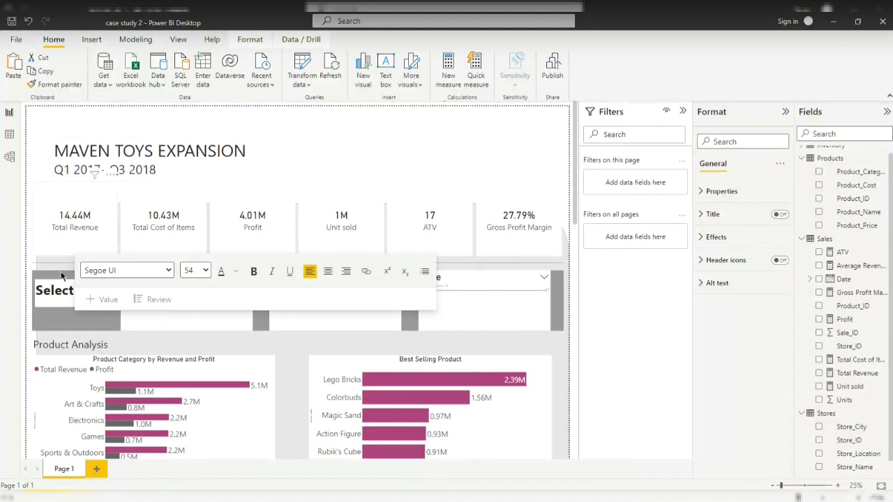
Leave the third insight's text box by selecting the grey background shape behind the report visuals.
click(385, 339)
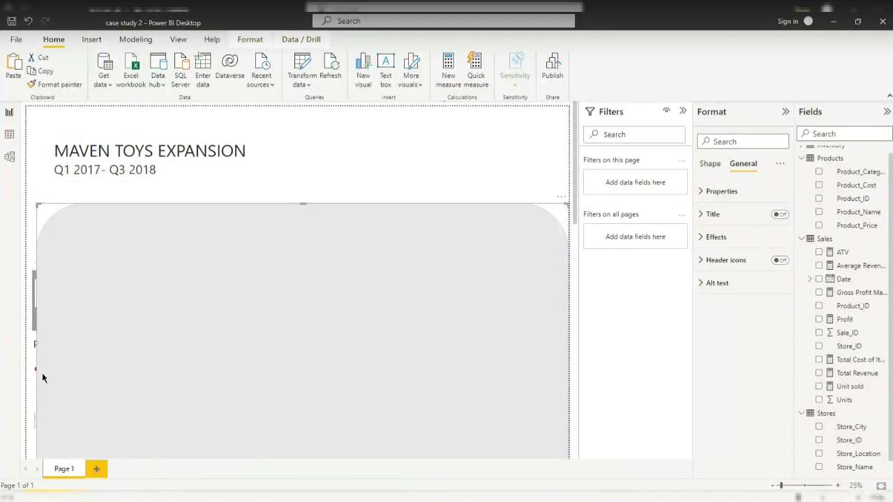
scroll(42, 401, down, 5)
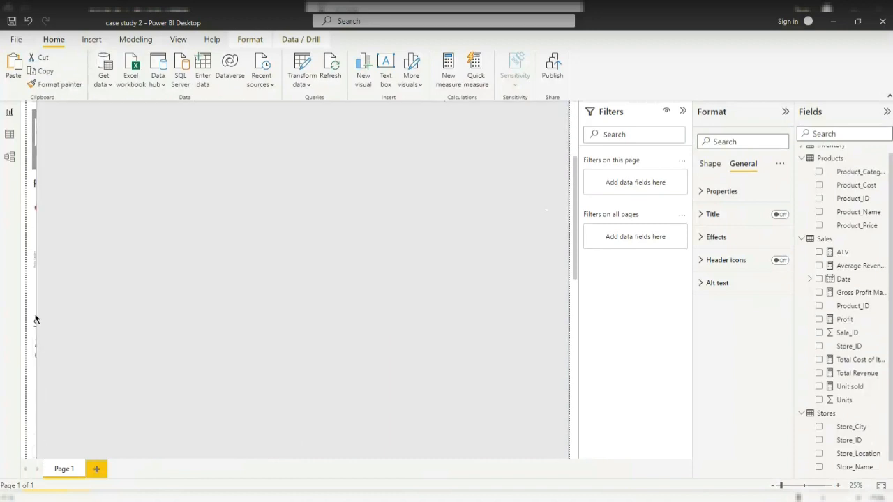
scroll(41, 349, down, 5)
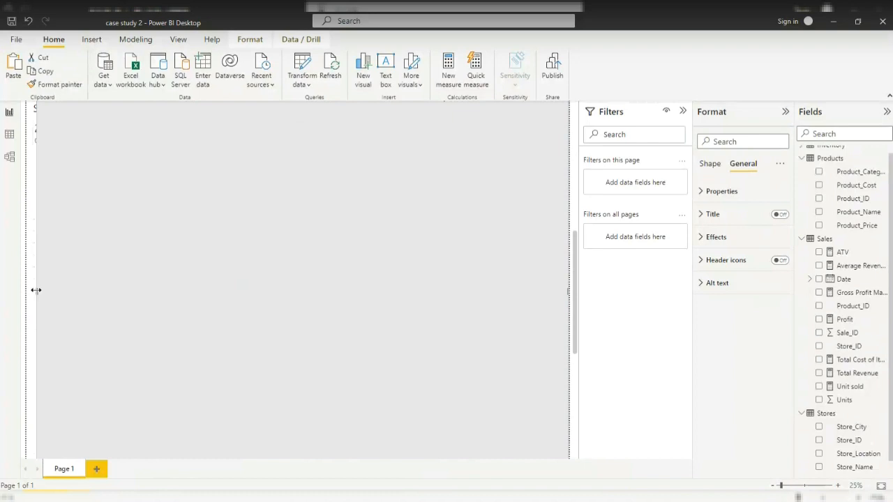
Extend the grey background shape slightly at its left edge so it sits behind the full width of the report visuals.
drag(36, 289, 32, 288)
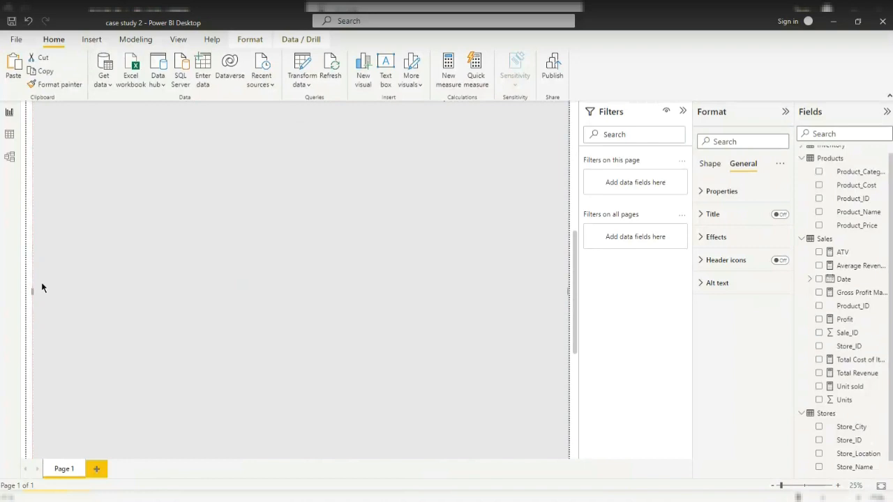
scroll(131, 218, down, 4)
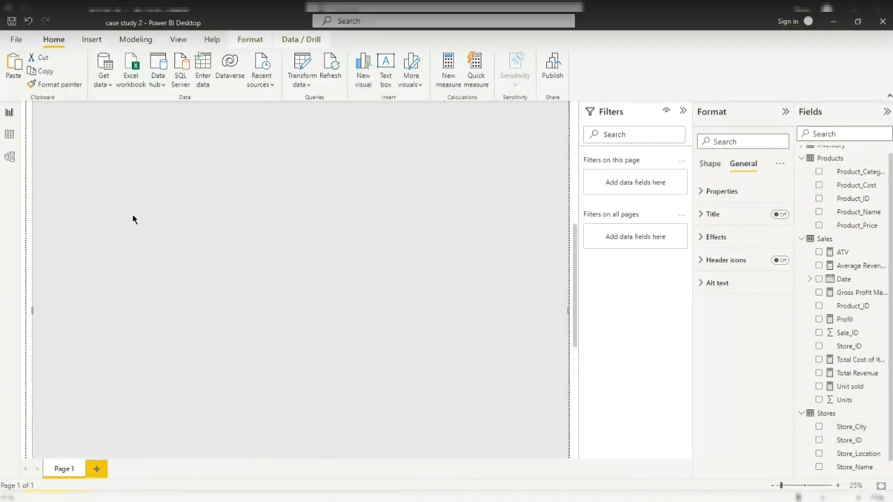
scroll(47, 445, down, 2)
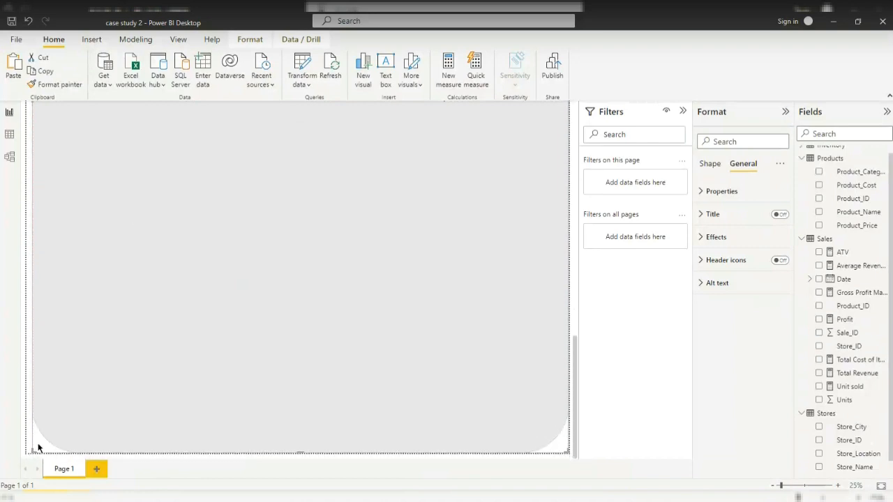
click(29, 445)
scroll(76, 388, up, 10)
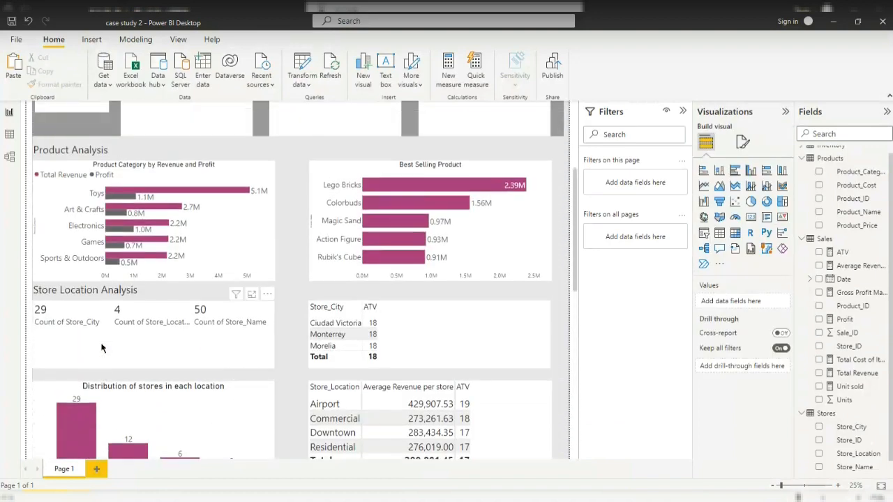
scroll(101, 348, up, 5)
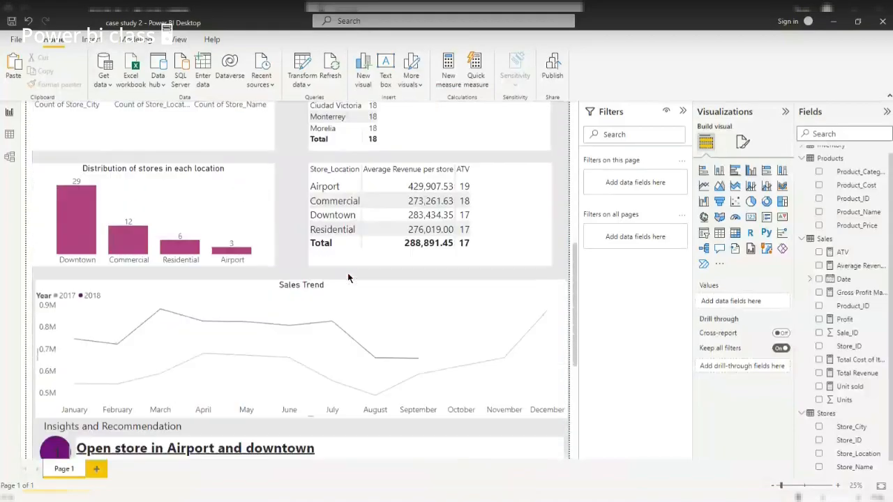
scroll(347, 273, down, 5)
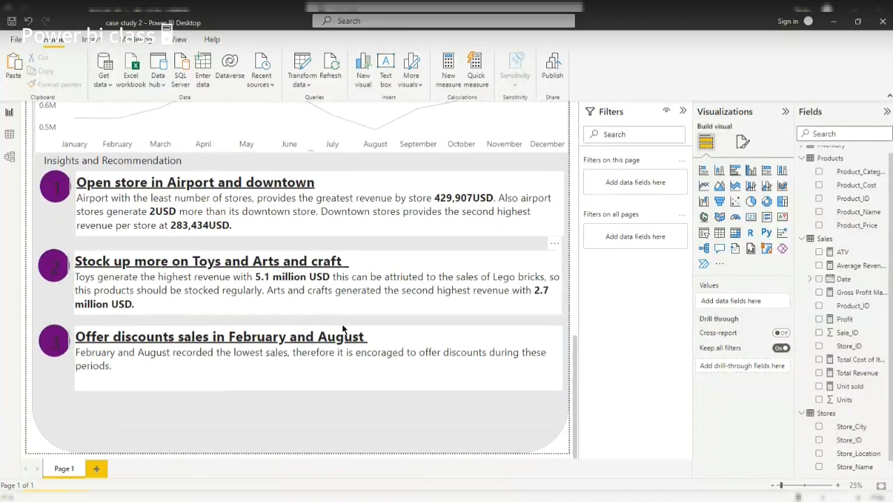
Shorten the grey background shape at its lower edge, leaving a narrow white margin at the foot of the report page.
click(350, 432)
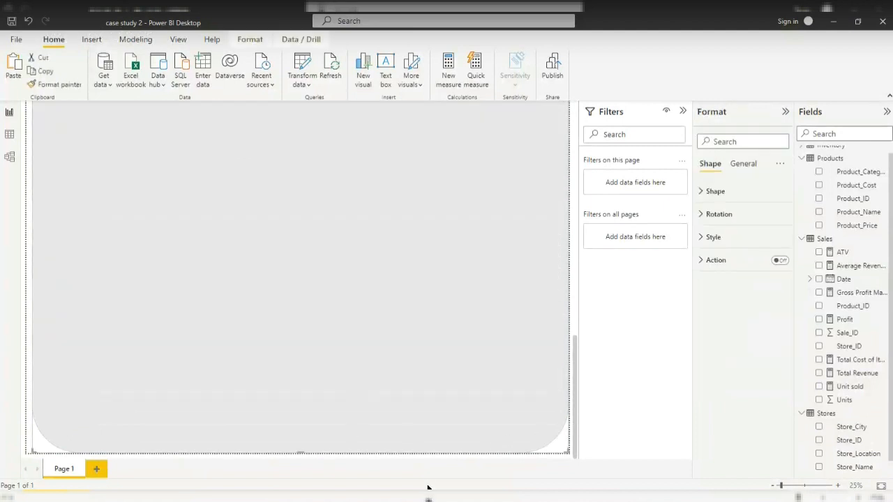
drag(300, 451, 308, 422)
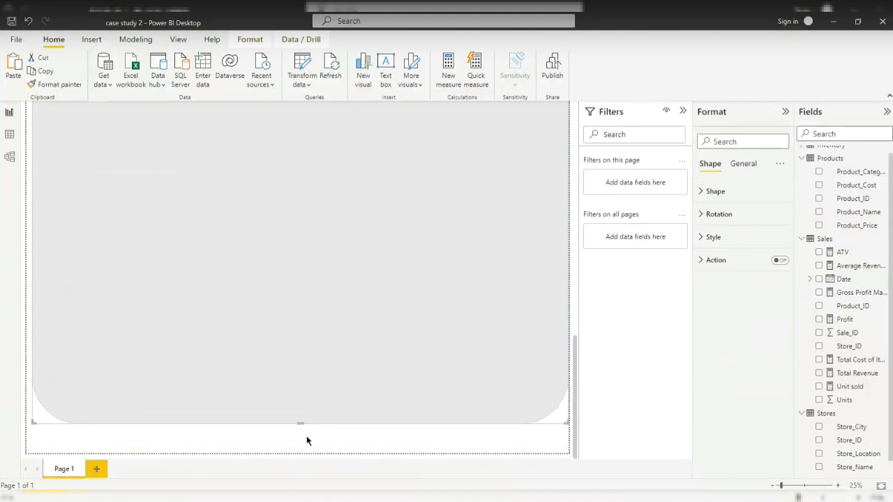
click(306, 439)
click(311, 415)
Extend the grey background shape upward behind the MAVEN TOYS EXPANSION title and deselect it to check the whole page.
scroll(337, 371, up, 5)
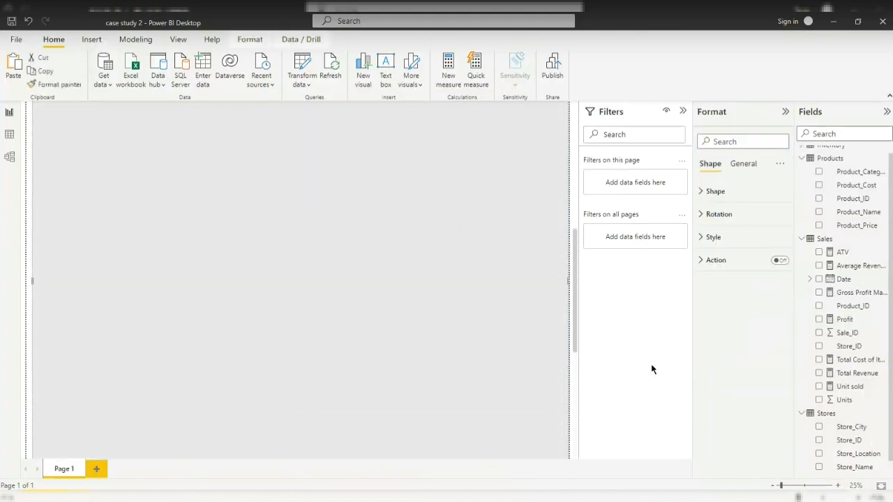
scroll(452, 282, up, 5)
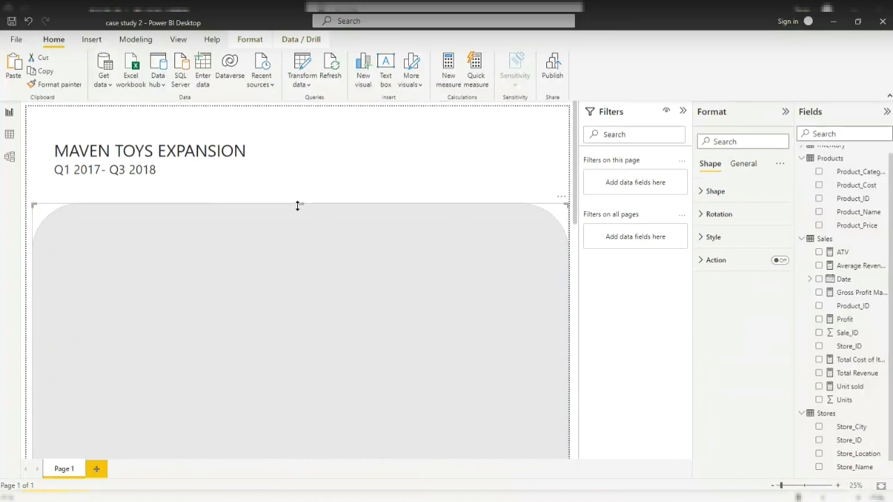
drag(297, 206, 300, 128)
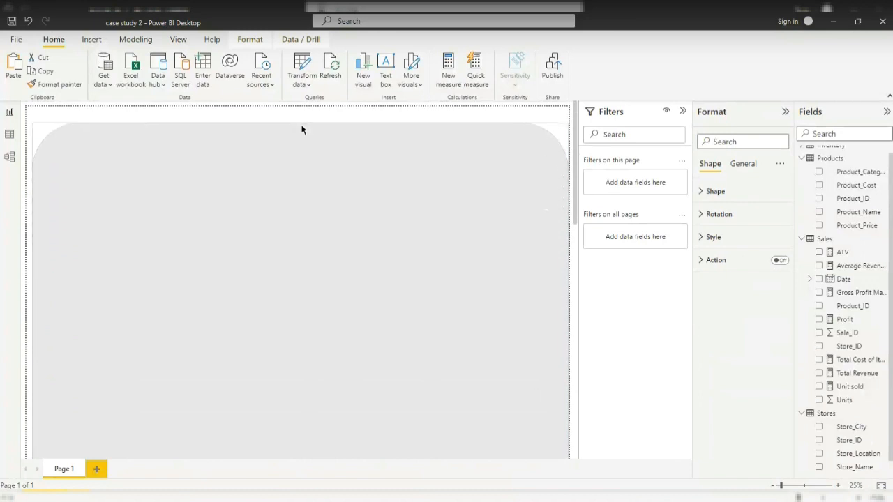
scroll(256, 244, down, 5)
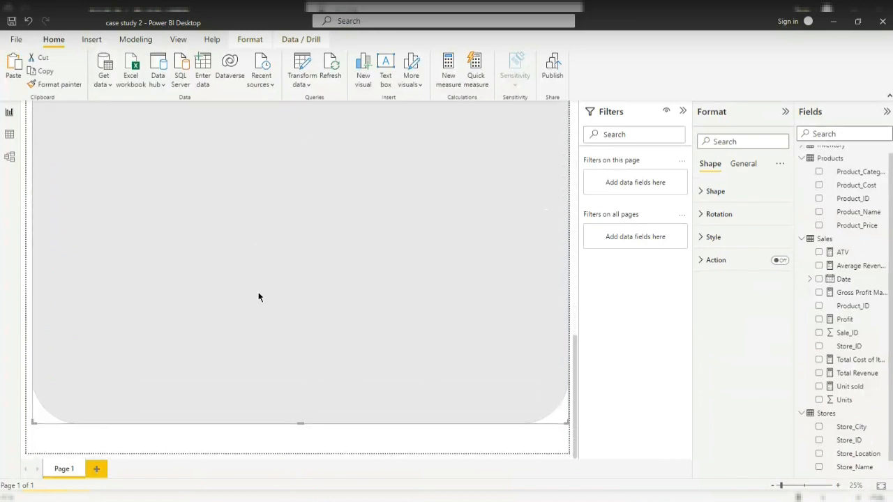
click(299, 447)
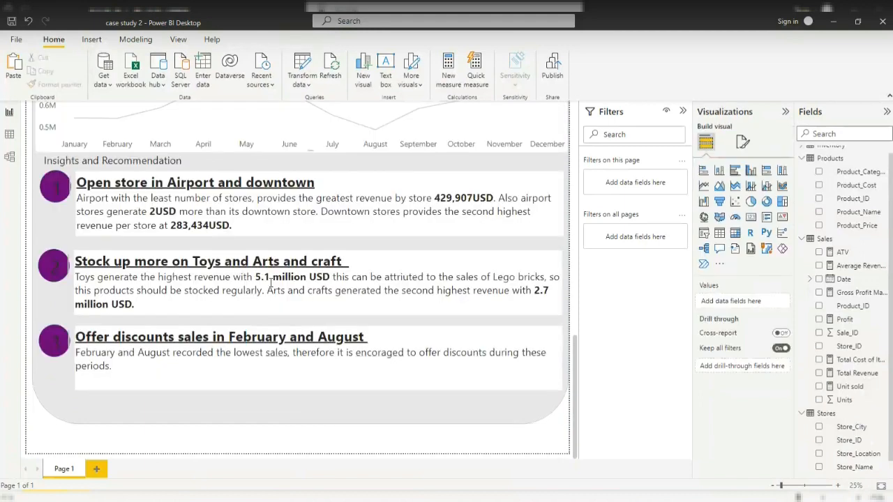
scroll(271, 282, up, 5)
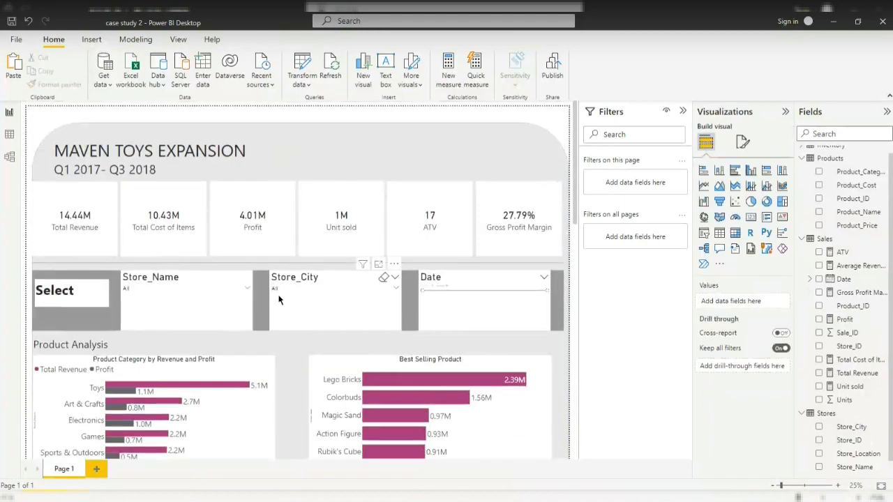
scroll(290, 292, down, 10)
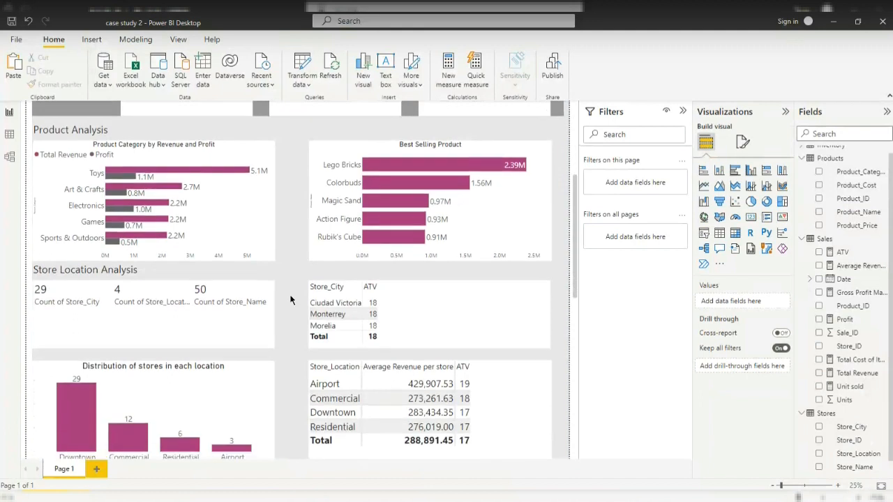
scroll(307, 293, down, 4)
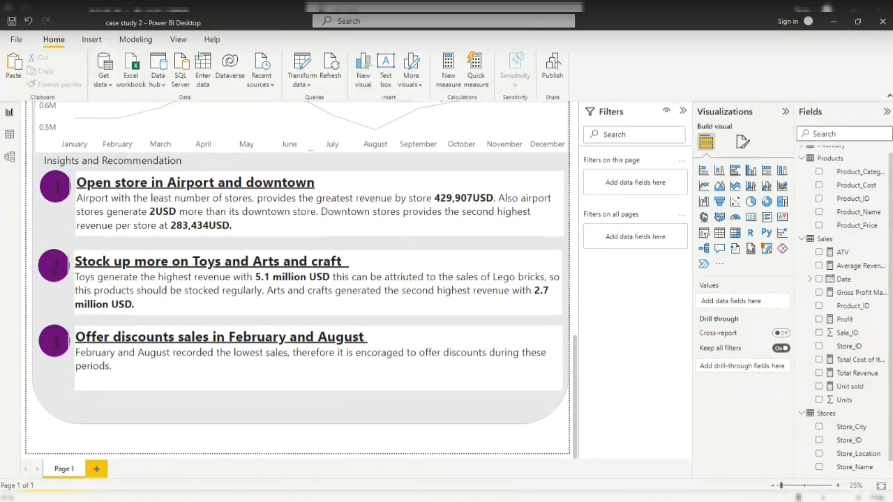
click(201, 383)
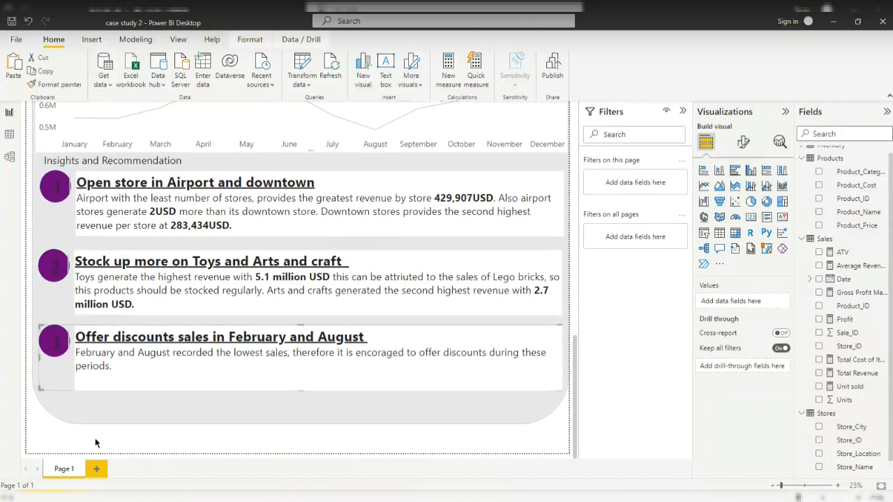
click(103, 431)
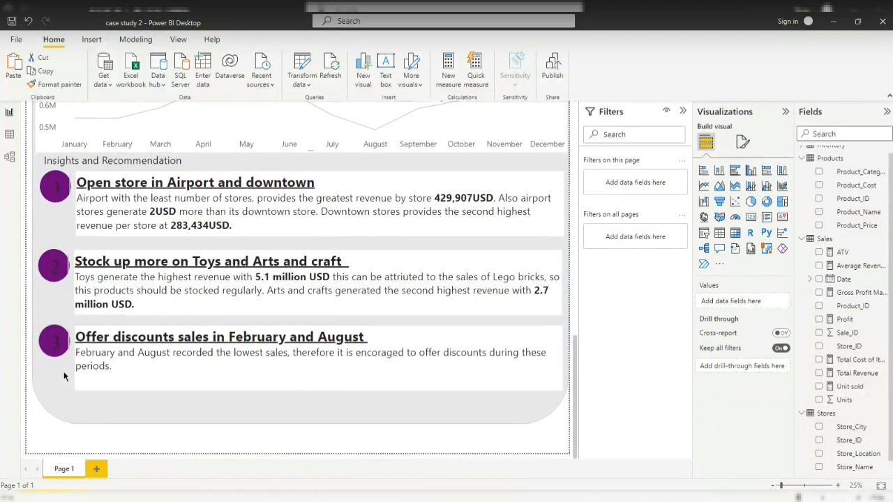
Export the finished report to PDF.
click(14, 41)
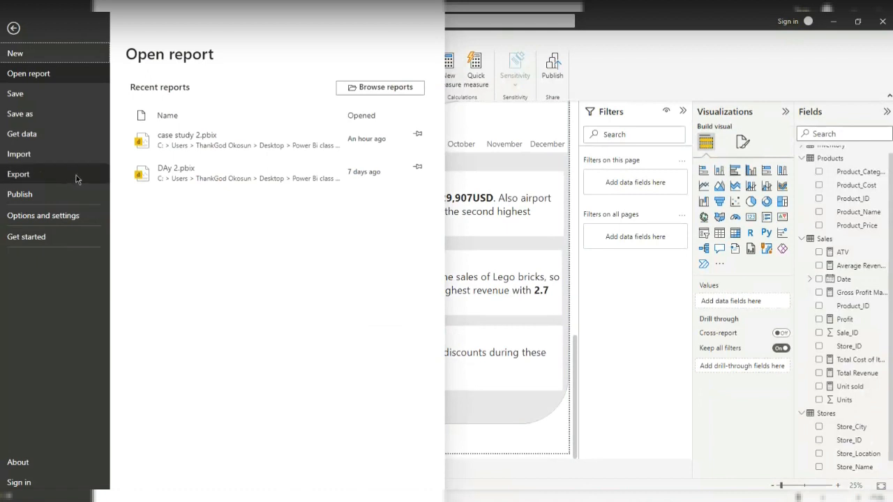
click(71, 175)
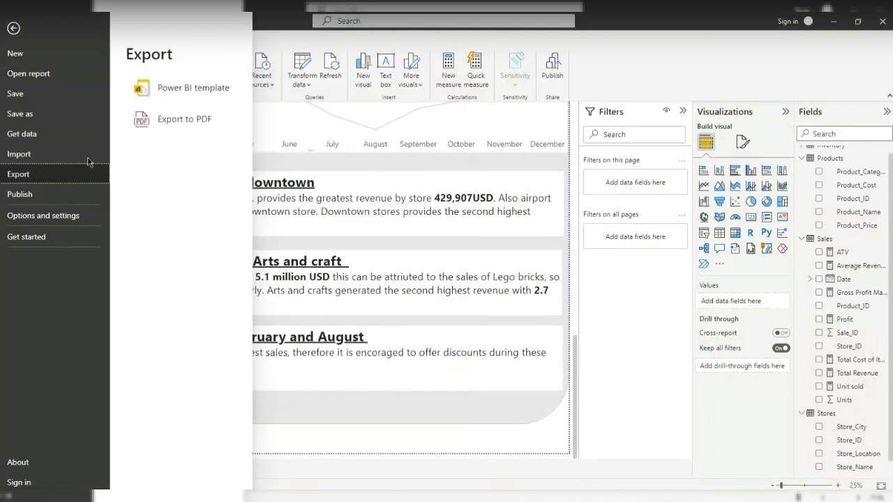
click(160, 120)
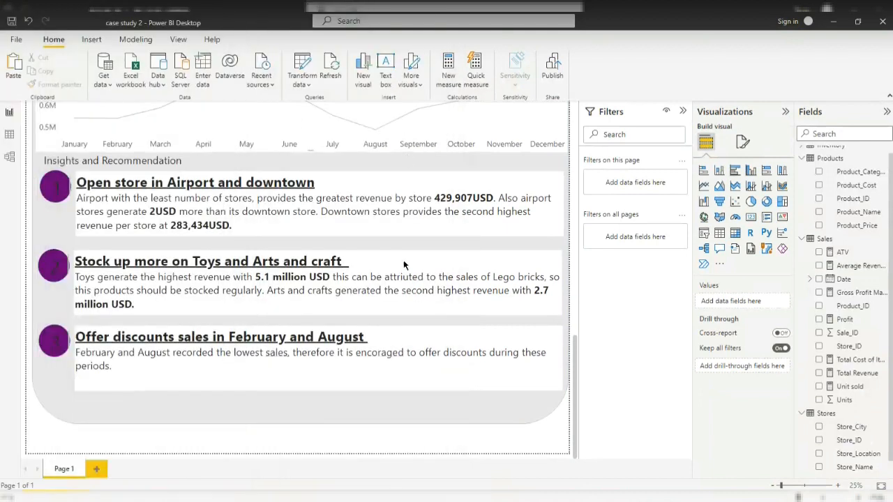
Review the exported case study 2.pdf, from the title and summary cards through the charts to the insights and recommendations.
scroll(428, 407, up, 10)
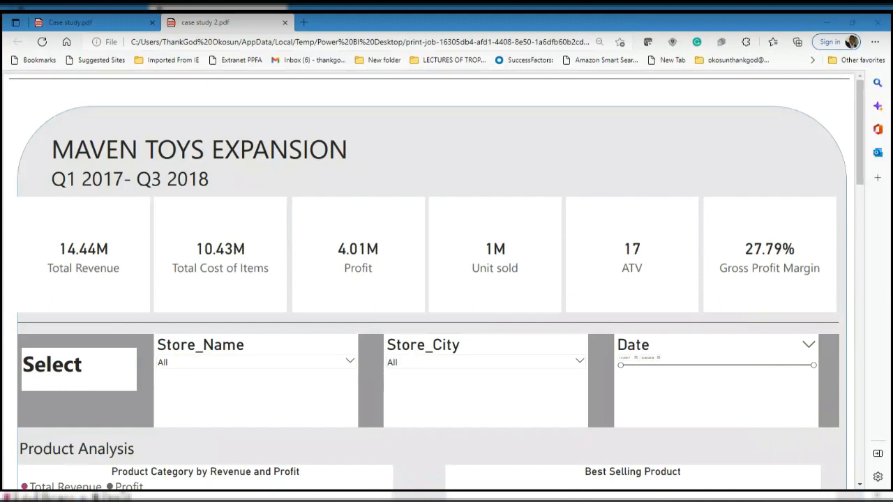
scroll(160, 133, down, 5)
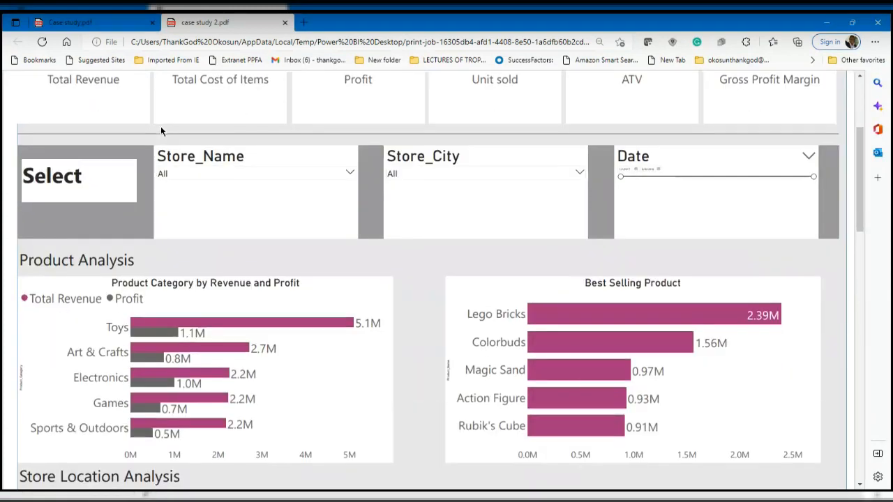
scroll(161, 131, up, 2)
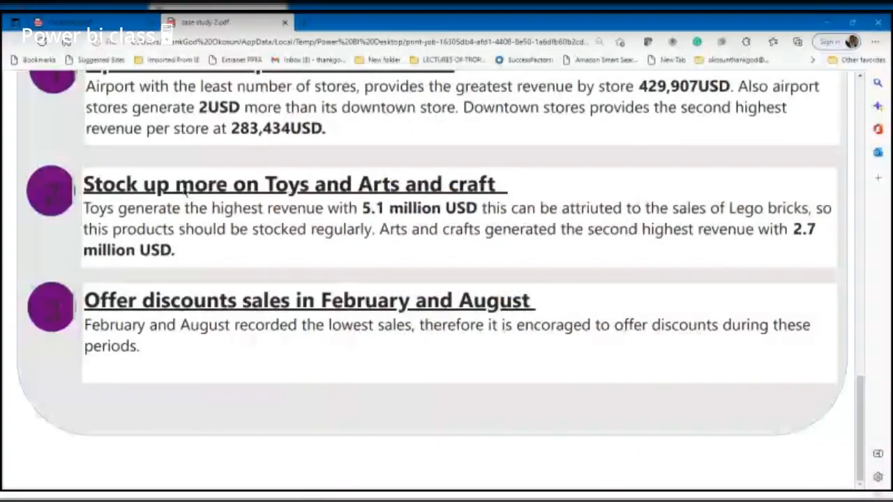
scroll(183, 187, up, 5)
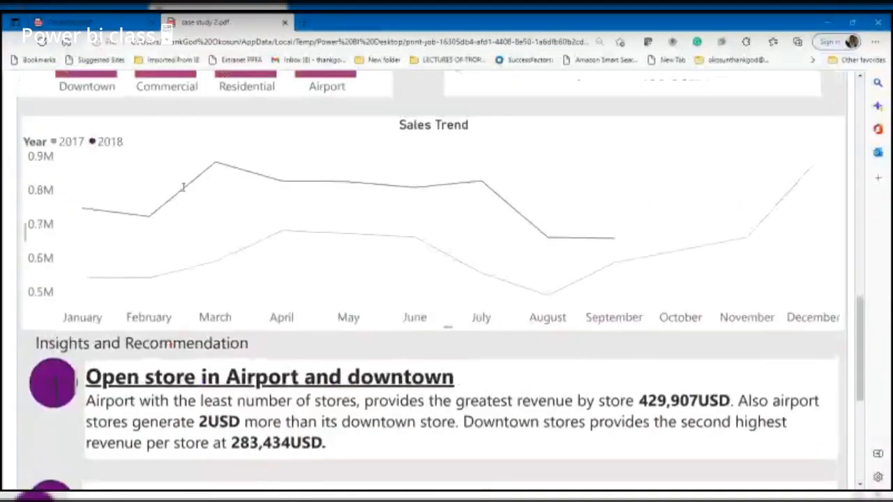
scroll(183, 187, up, 10)
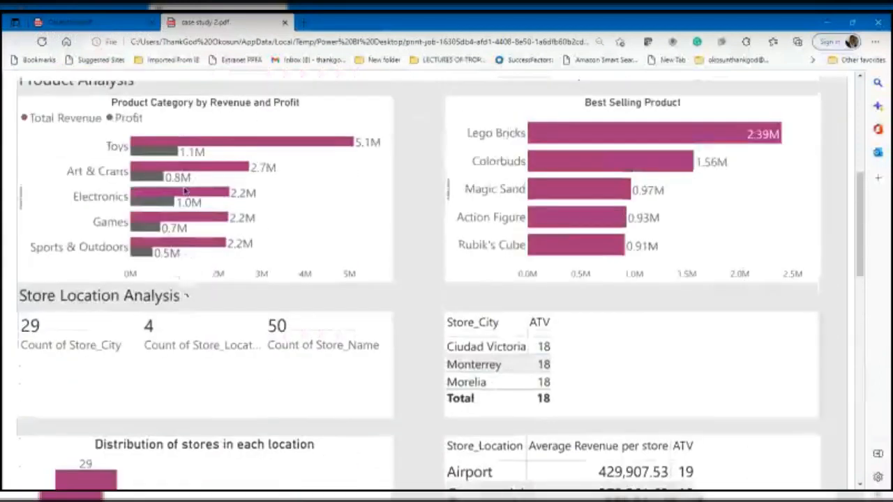
scroll(184, 191, up, 2)
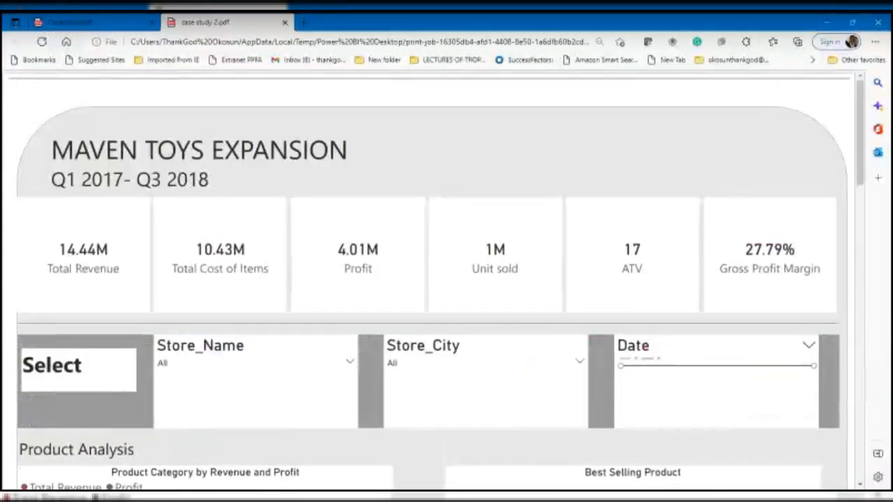